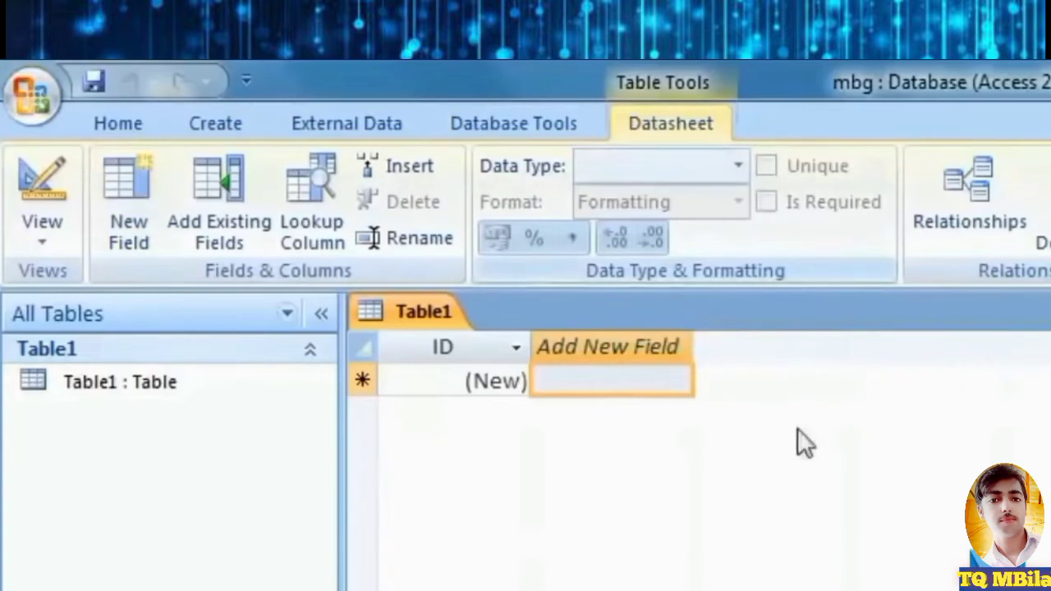
Choose Design View for Table1 from the View menu, triggering the Save As prompt.
click(38, 238)
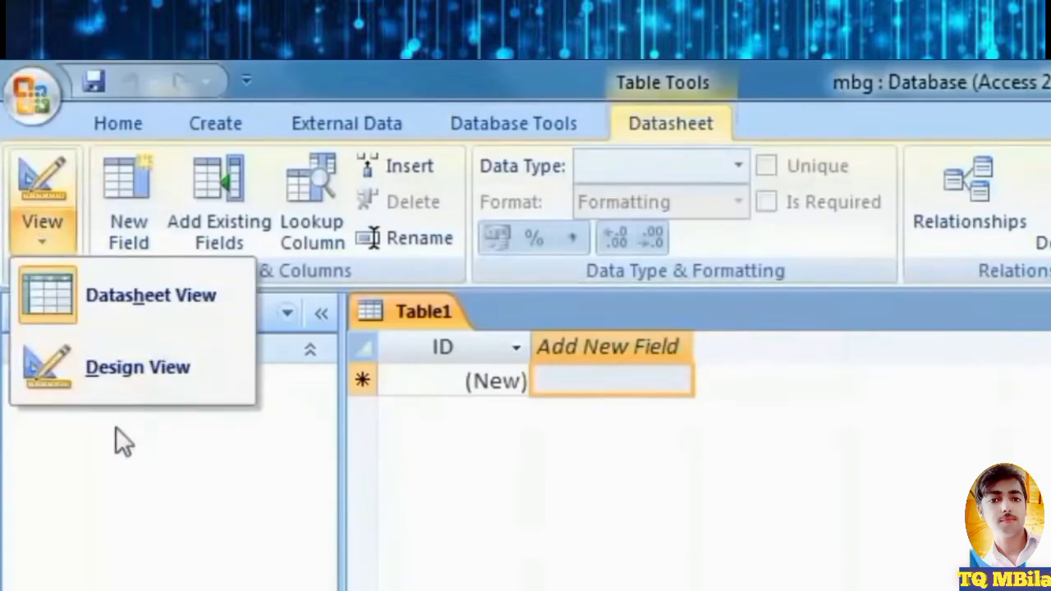
click(137, 379)
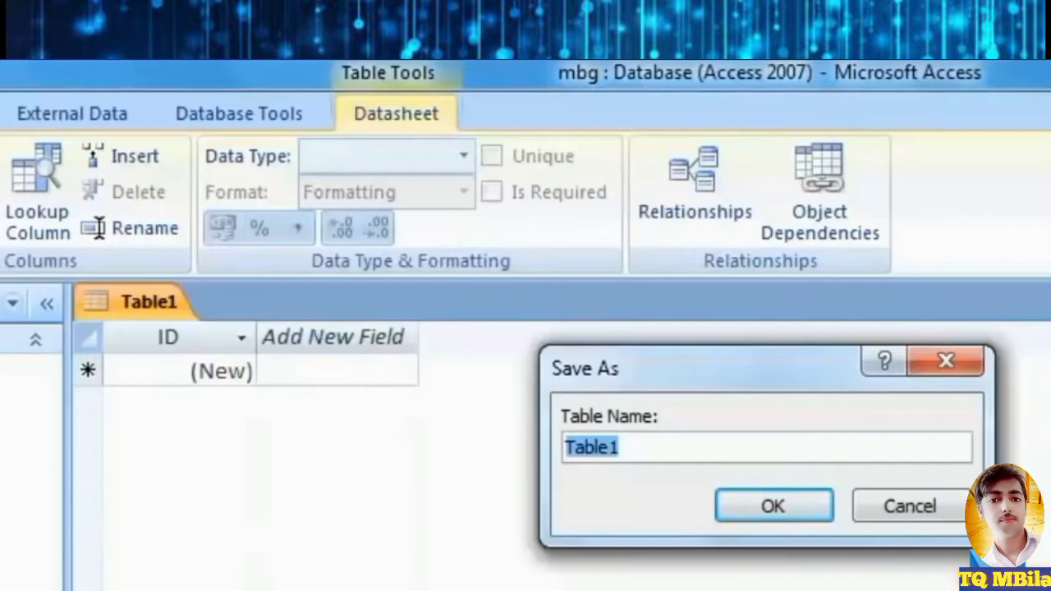
Save the new table under the name 'officedata'.
text(O)
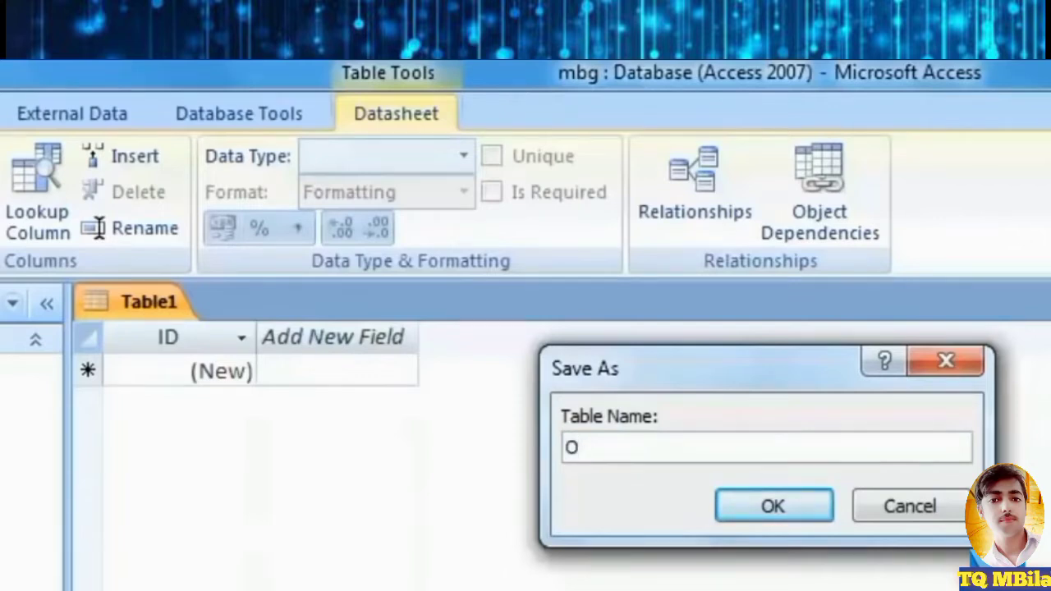
key(BackSpace)
text(offic)
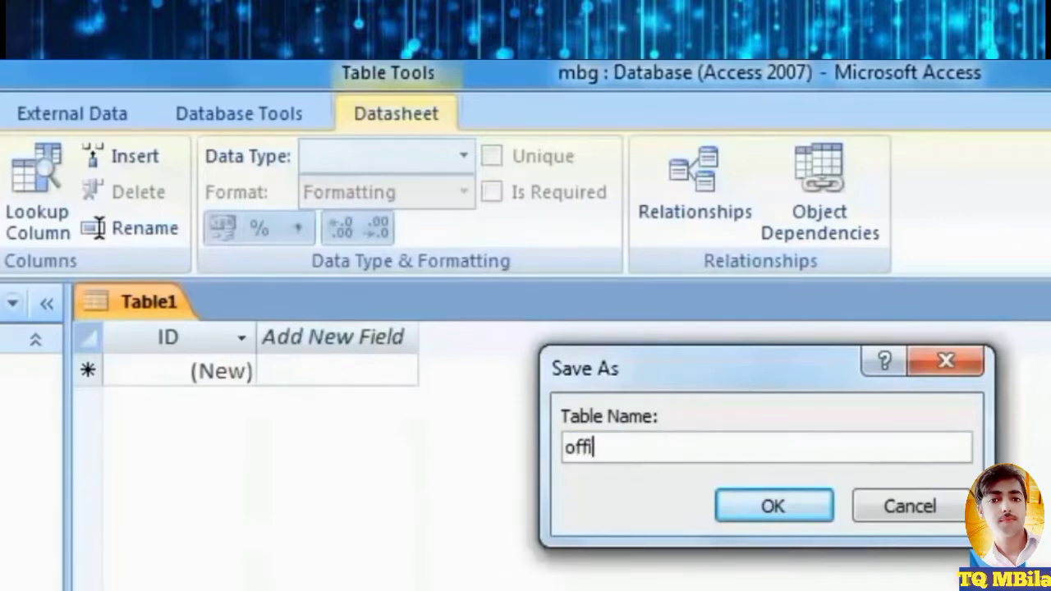
text(edata)
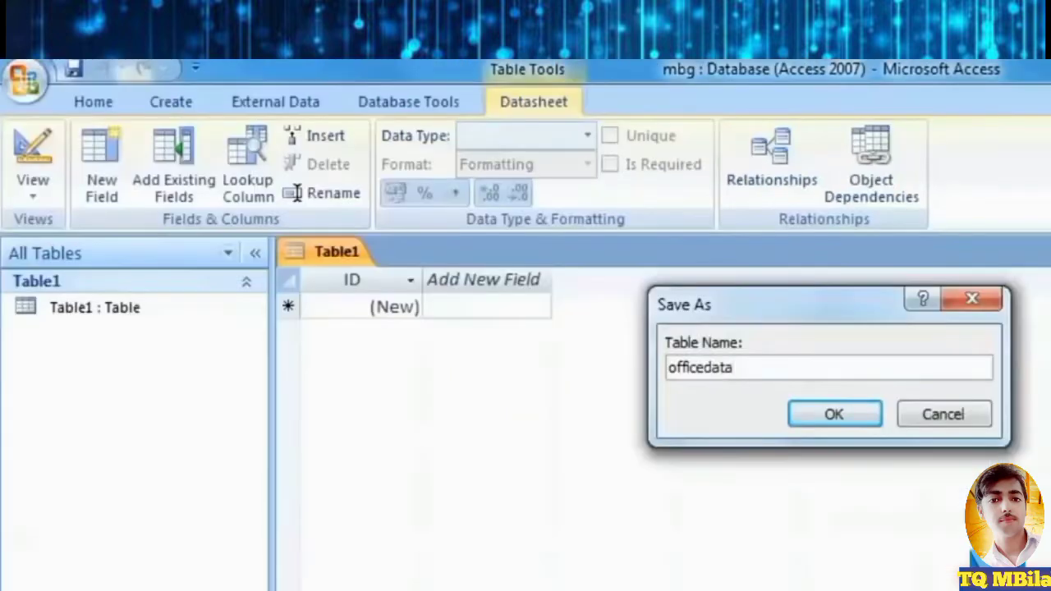
click(825, 415)
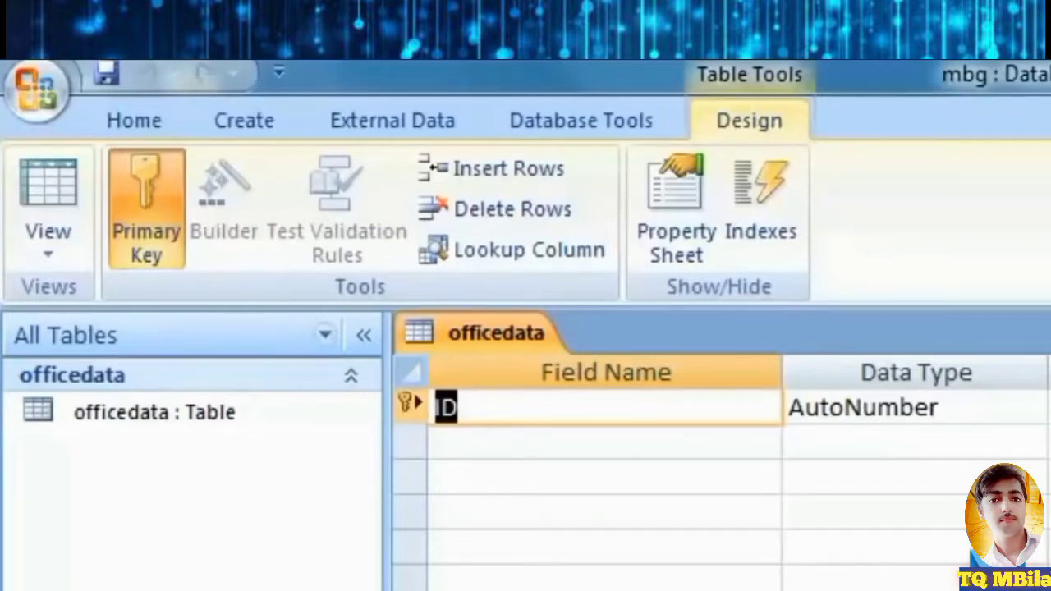
click(817, 583)
click(612, 423)
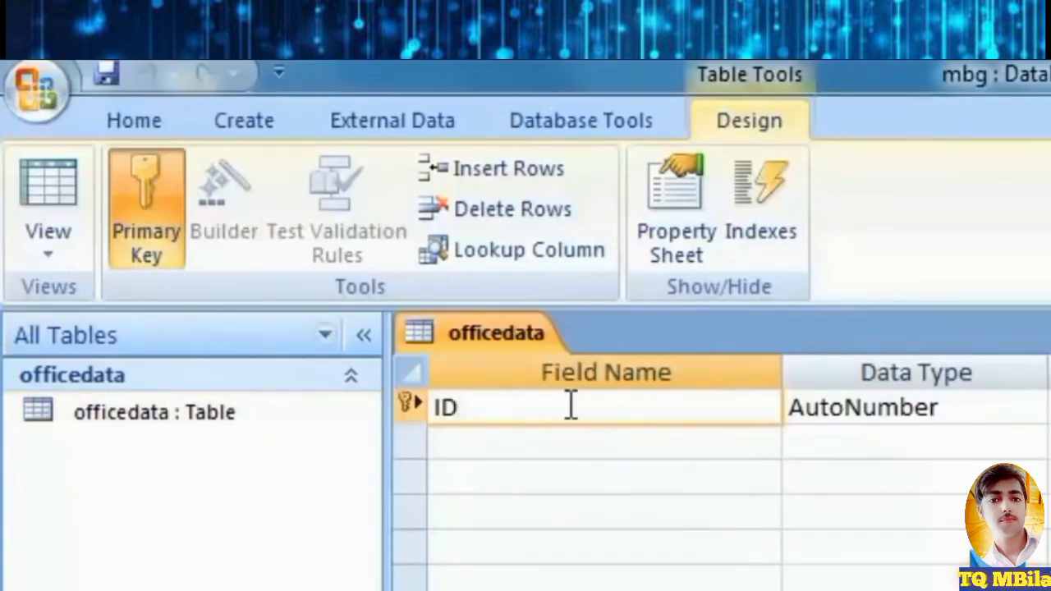
click(1014, 416)
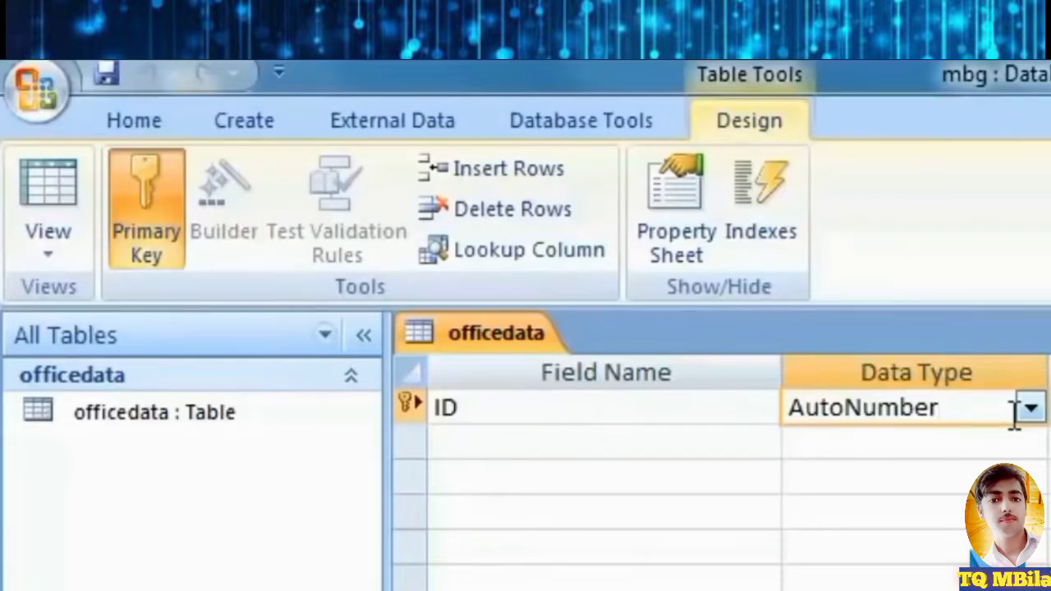
click(745, 418)
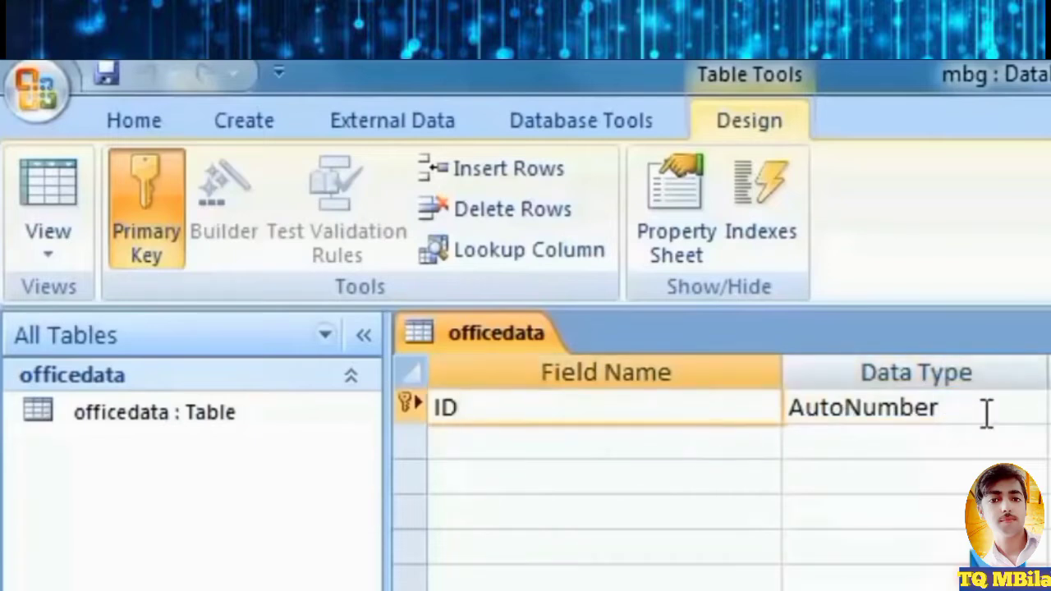
click(990, 413)
click(722, 247)
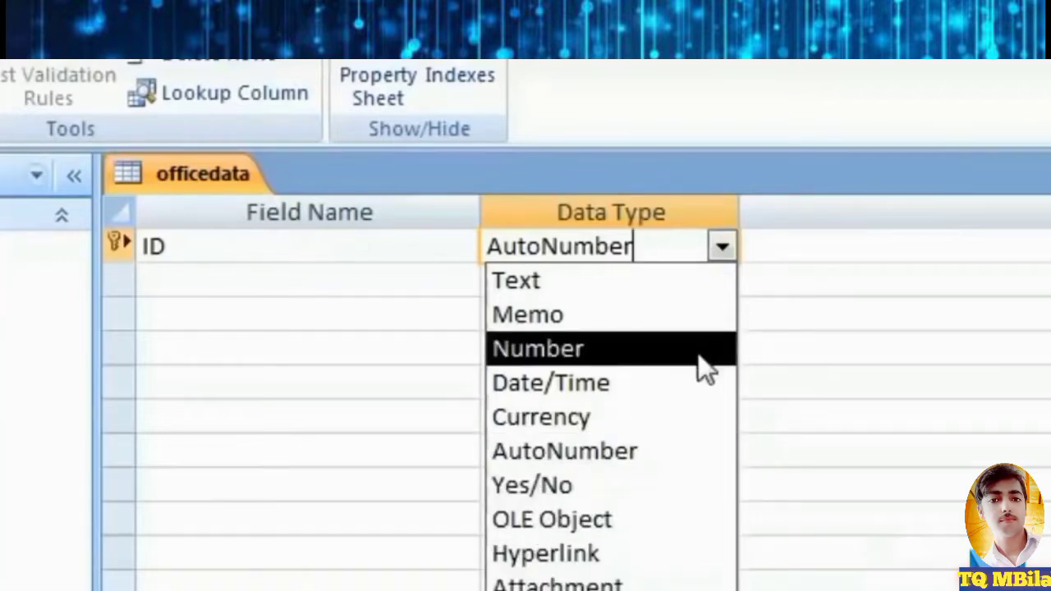
click(319, 285)
click(236, 246)
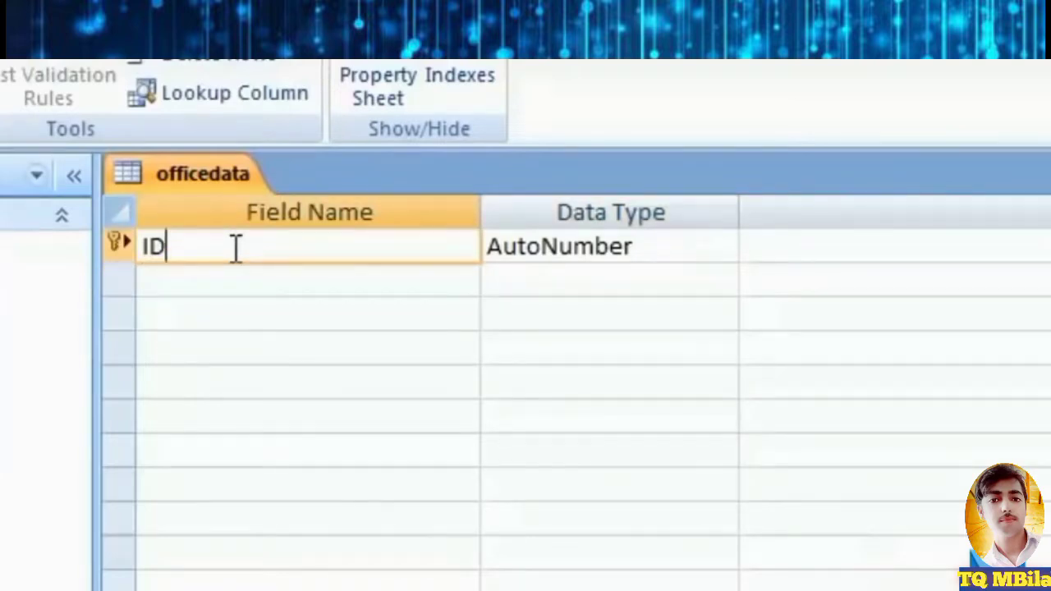
click(686, 243)
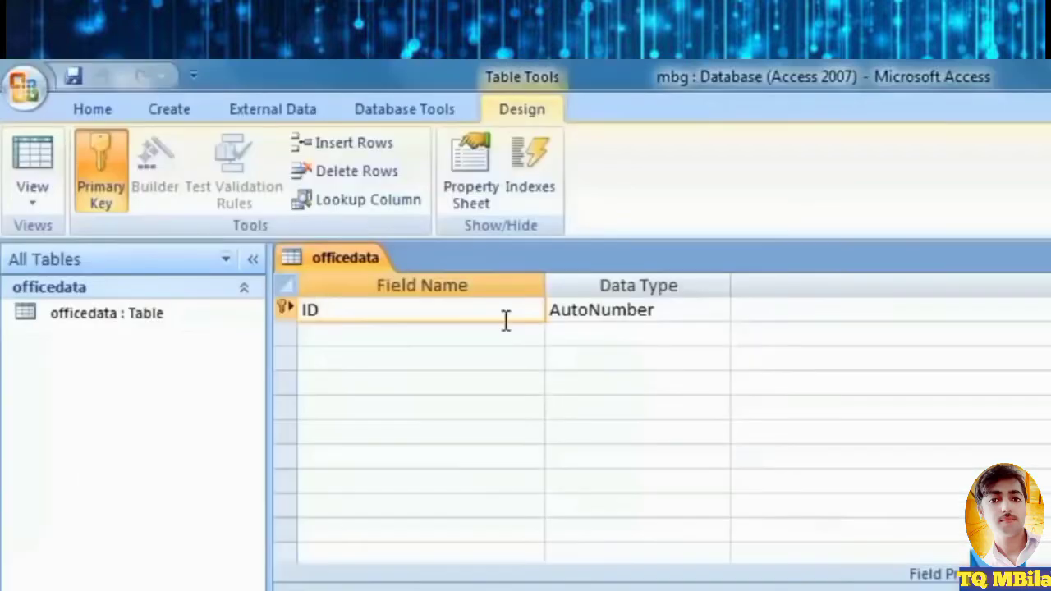
click(426, 278)
Add a field named 'Name' with the Text data type, dismissing the reserved-word warning.
text(Name)
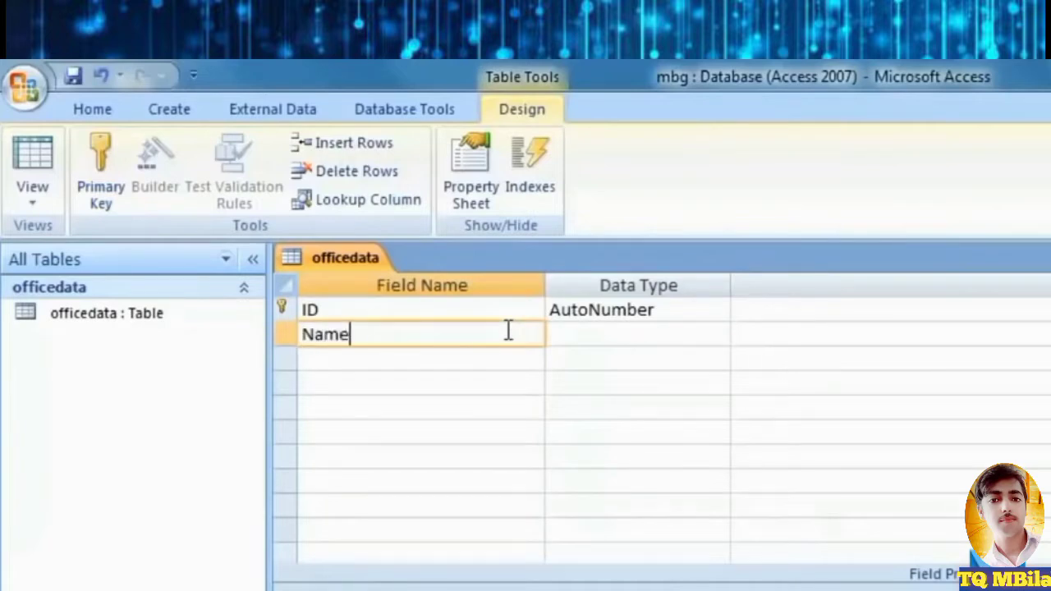
key(Tab)
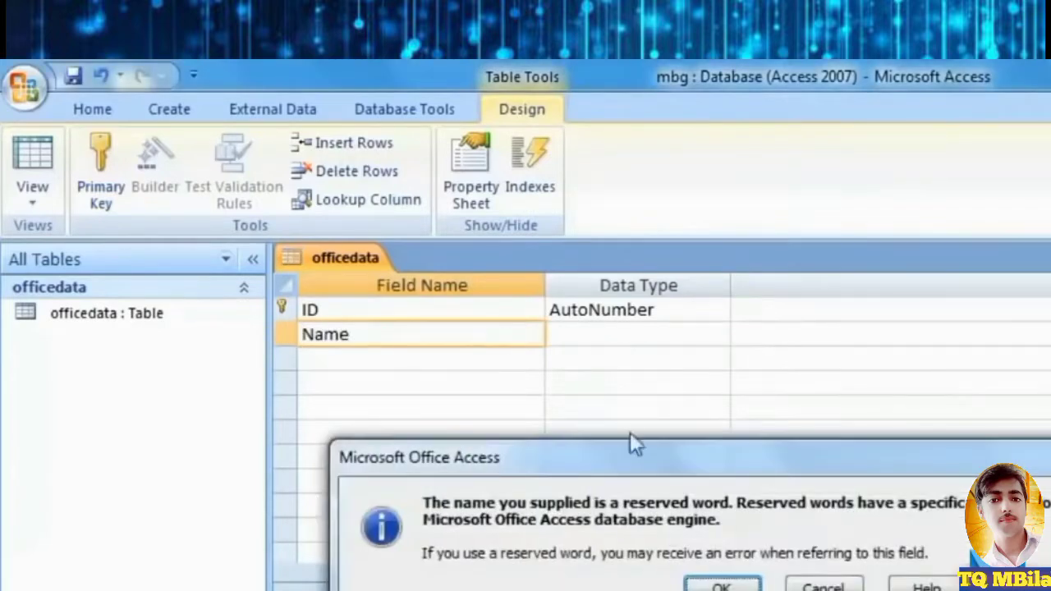
click(726, 585)
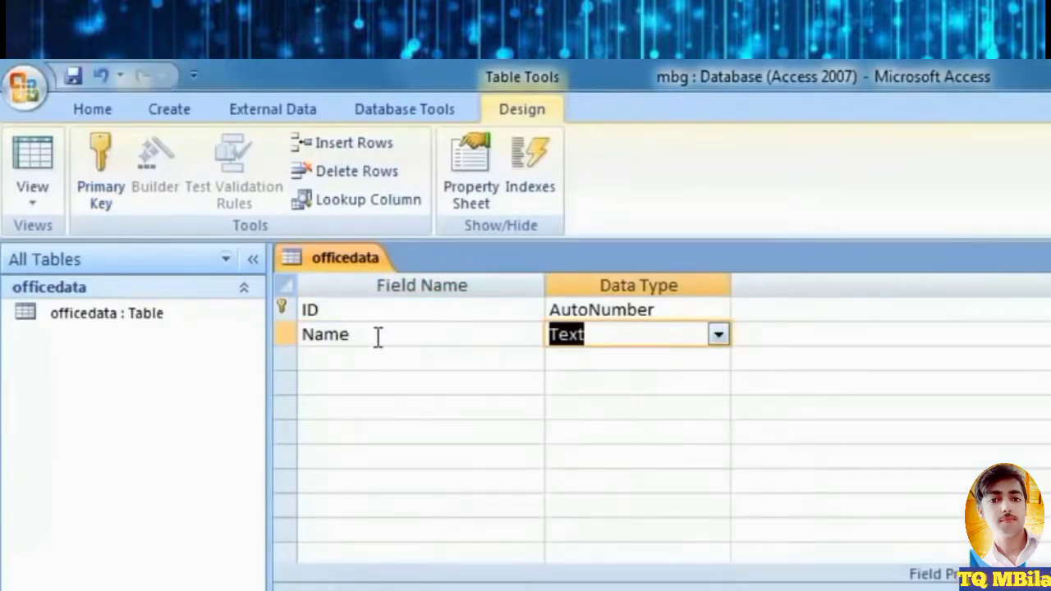
click(717, 337)
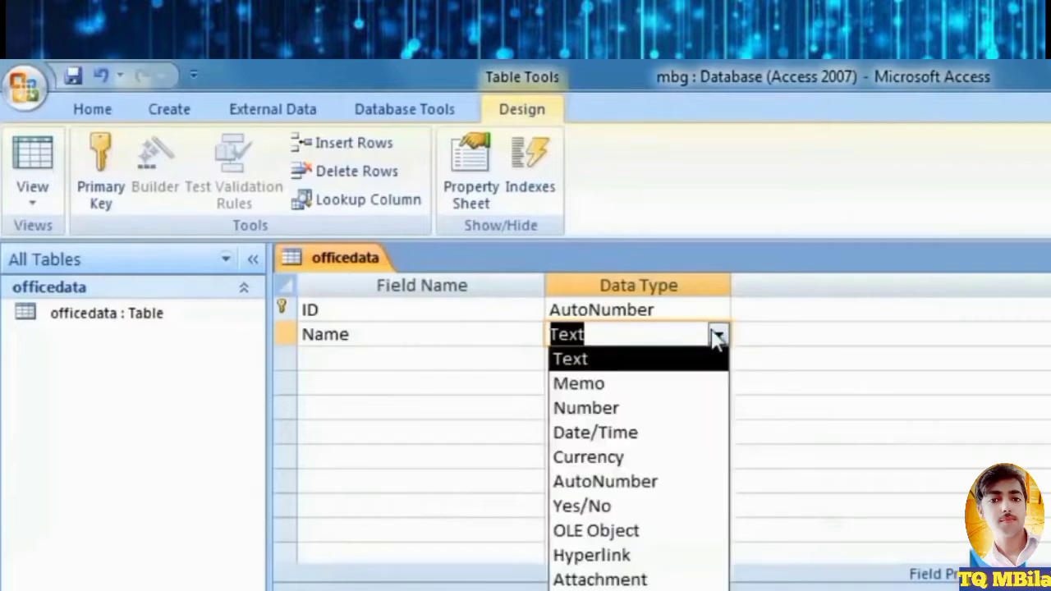
click(596, 359)
click(593, 312)
click(634, 336)
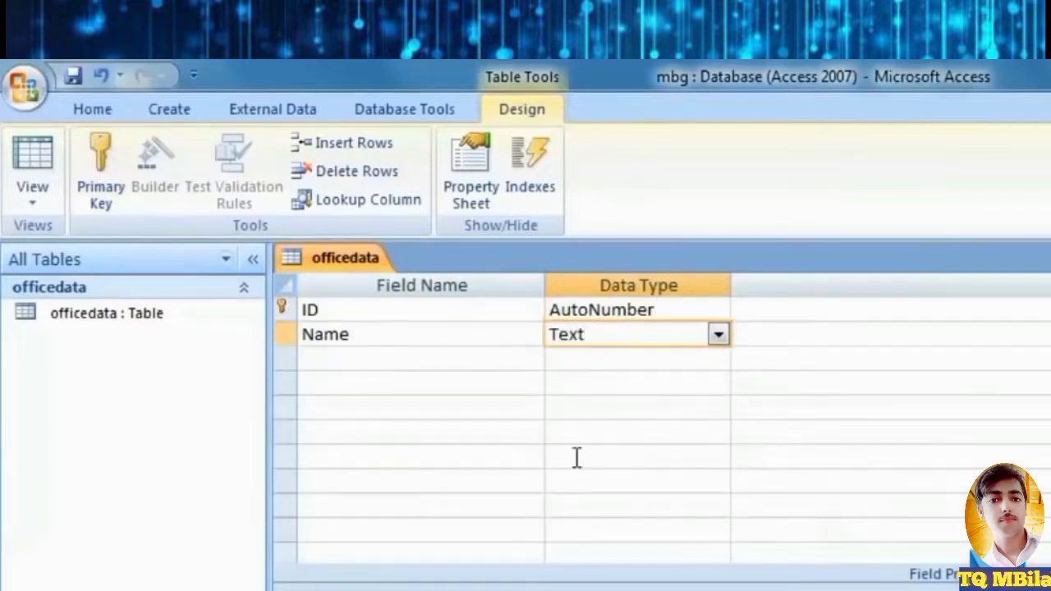
Switch officedata to Datasheet View, saving the table design first.
click(33, 197)
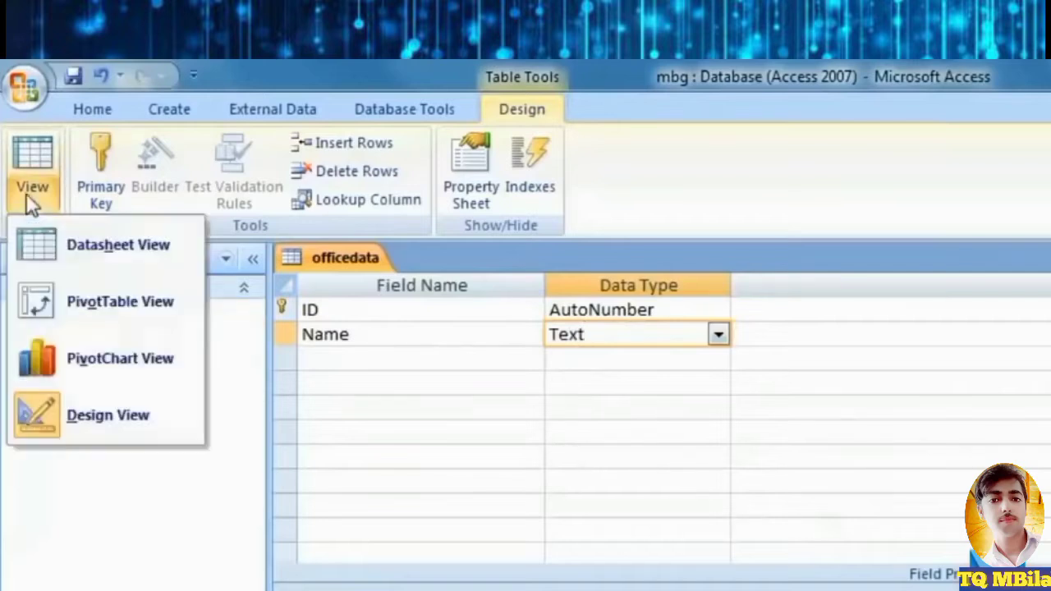
click(149, 254)
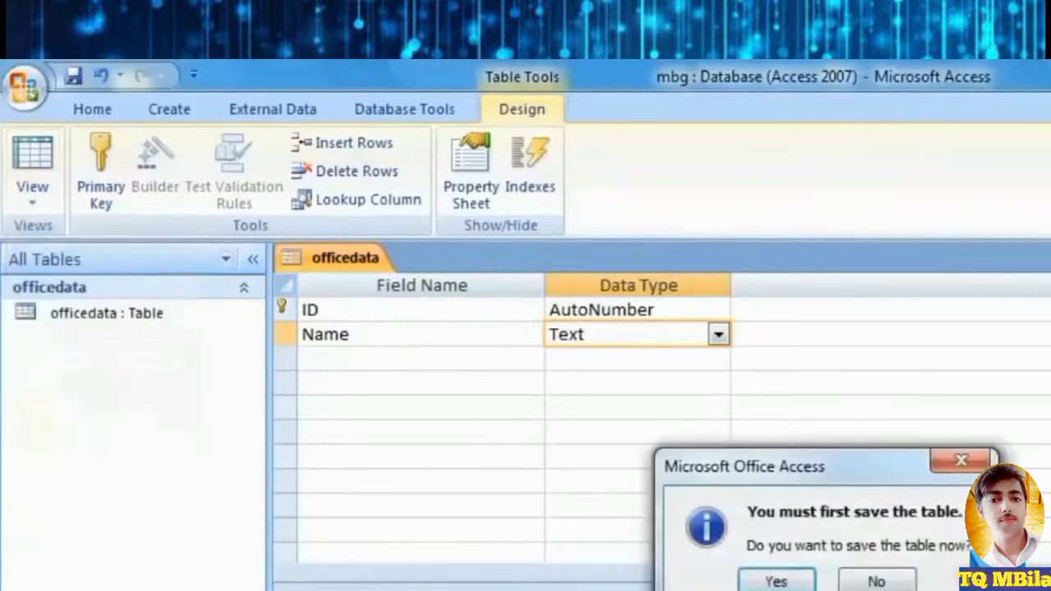
click(774, 579)
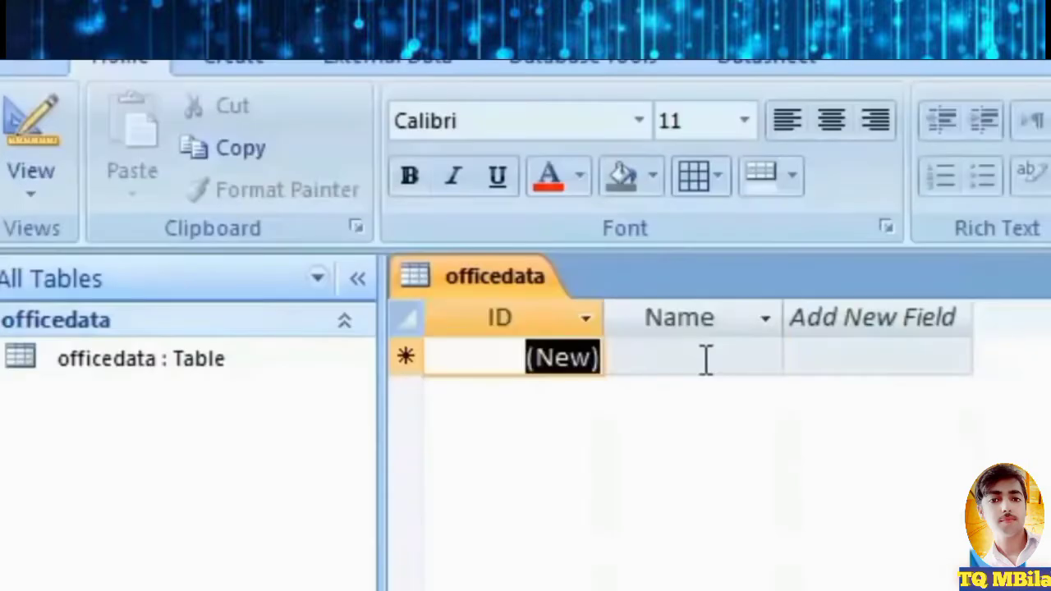
Type a person's first name into the Name cell of each of two new records.
click(486, 312)
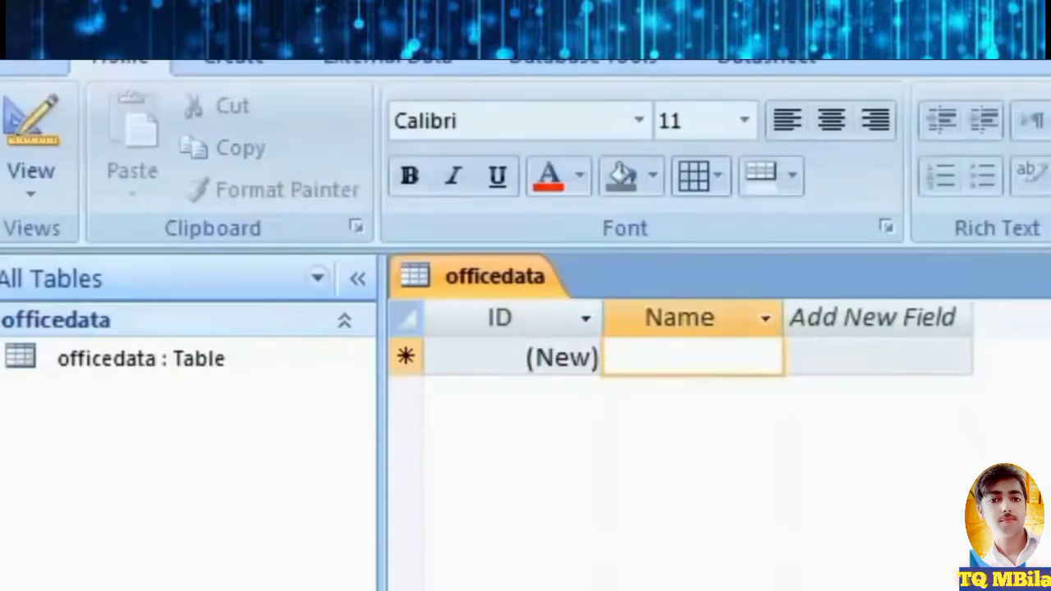
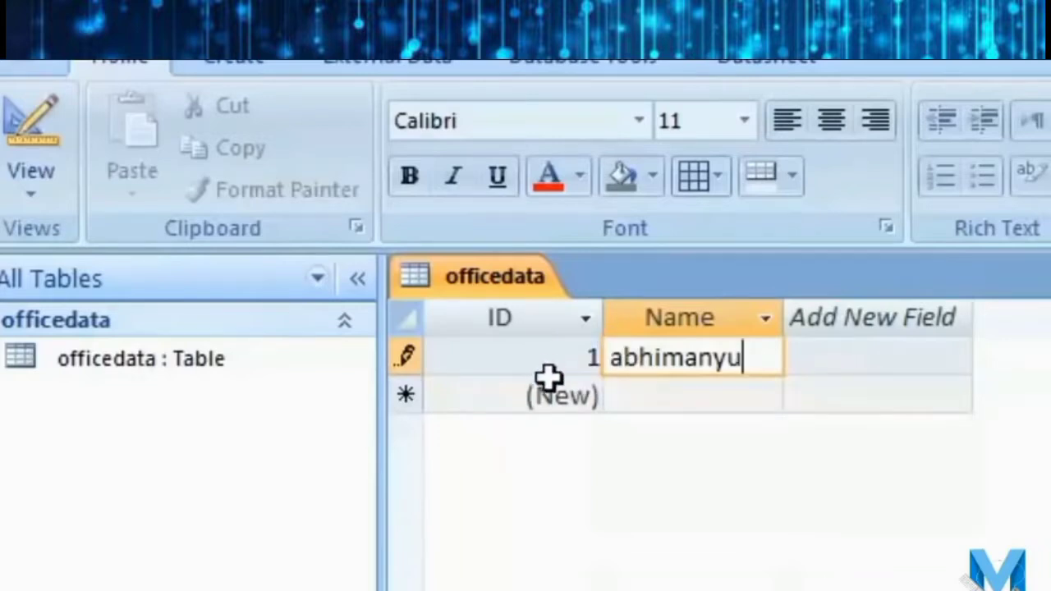
click(763, 399)
click(767, 363)
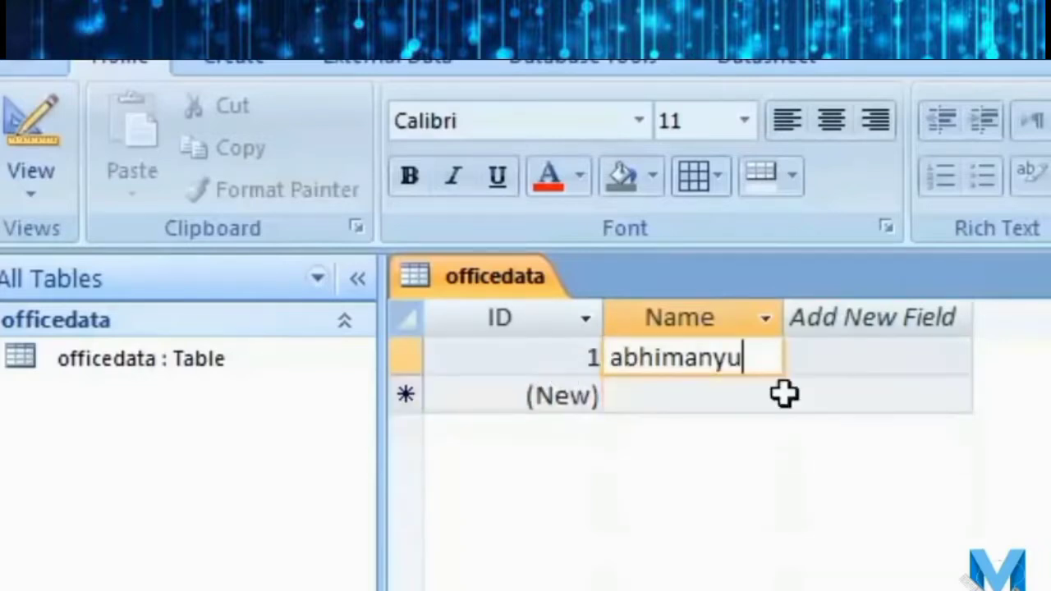
key(Return)
key(Tab)
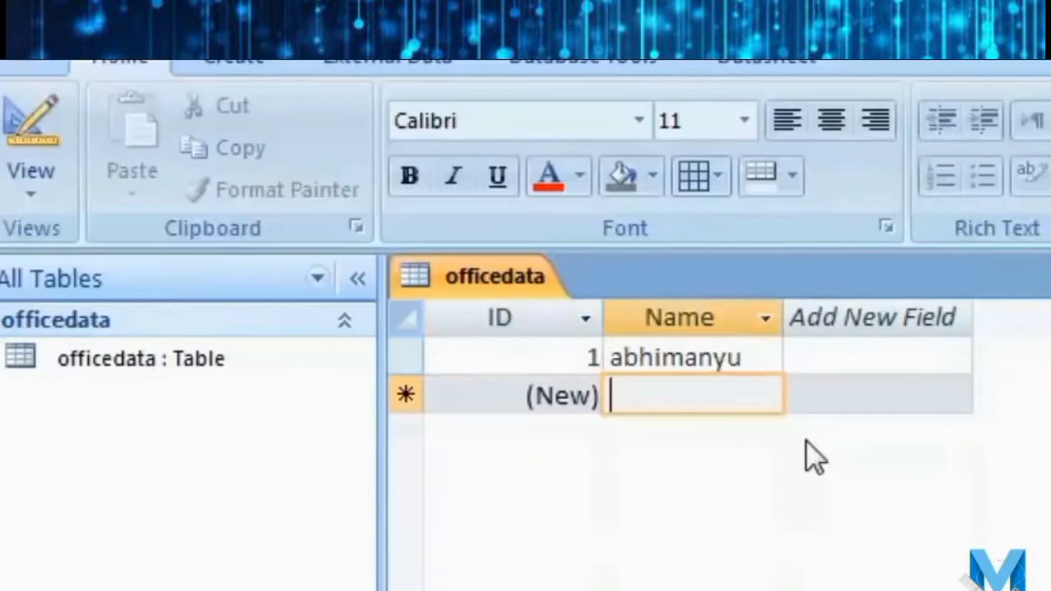
text(abhi)
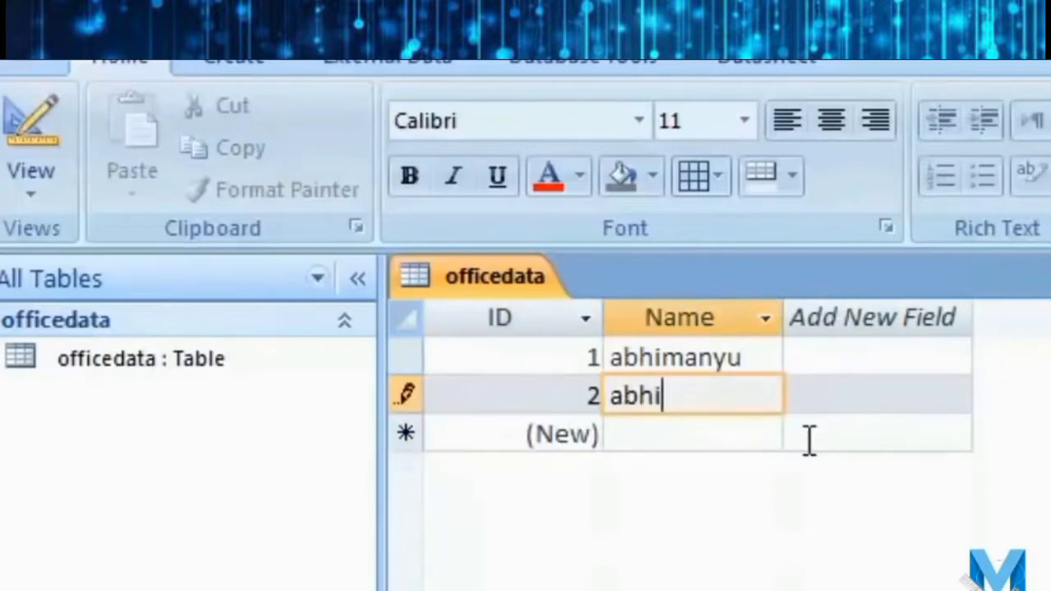
key(Down)
click(695, 408)
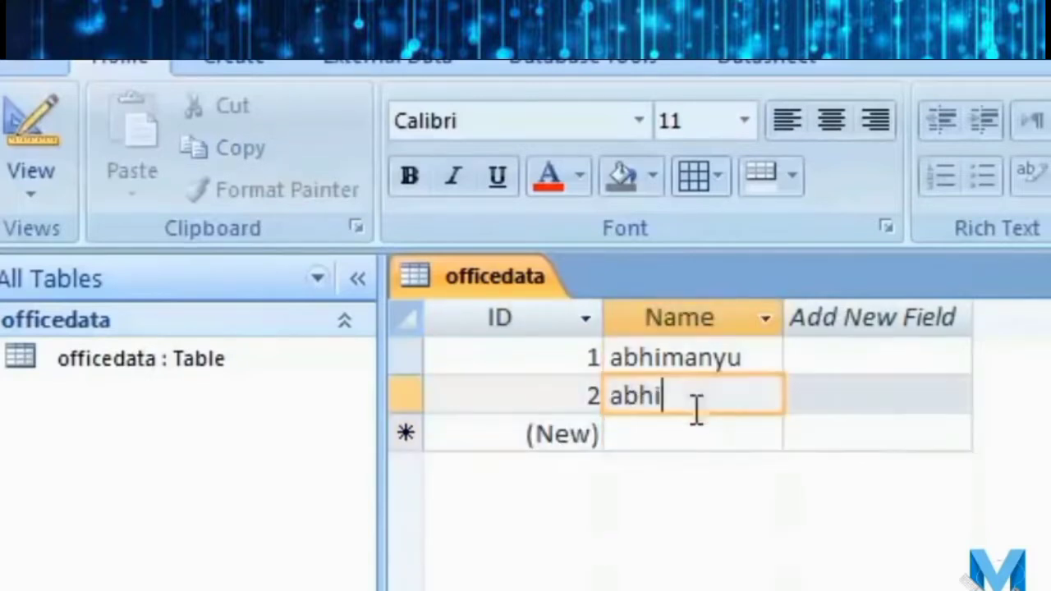
click(31, 181)
Back in Design View, add 'Last Name' and 'Address' fields with the Text type.
click(197, 546)
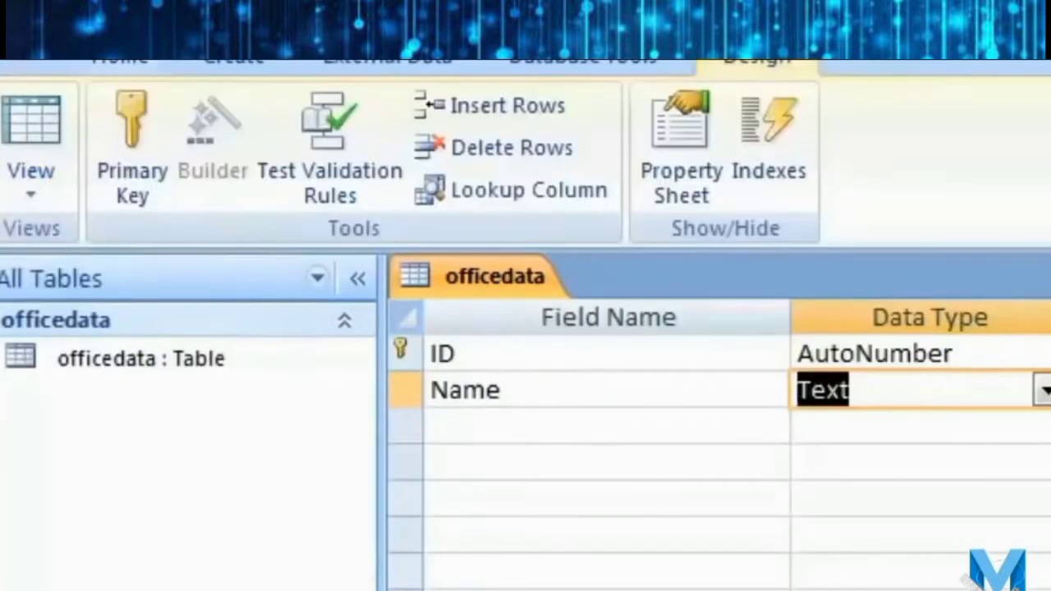
click(595, 435)
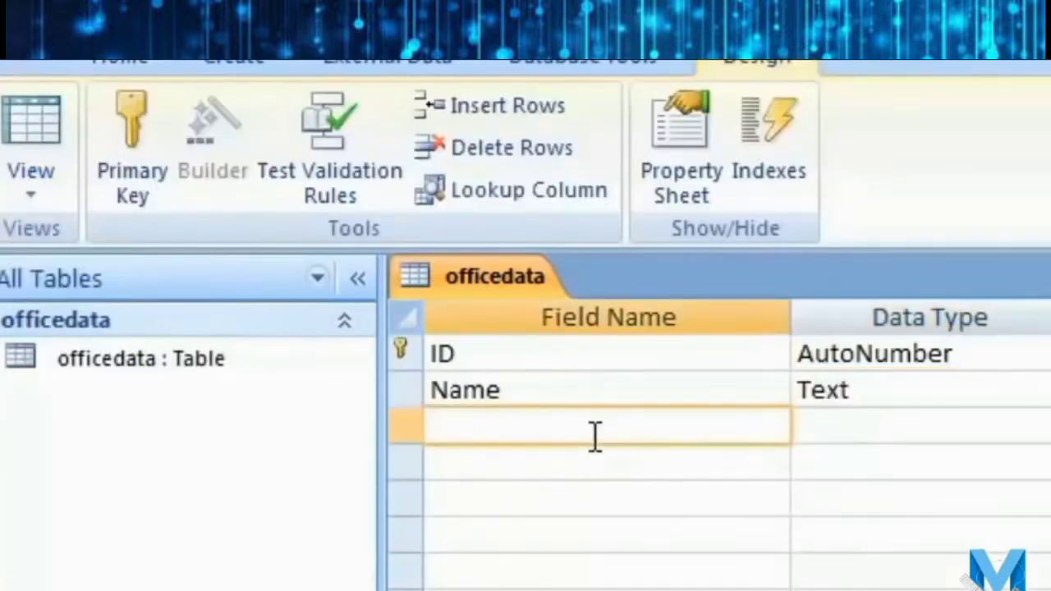
text(Last Name)
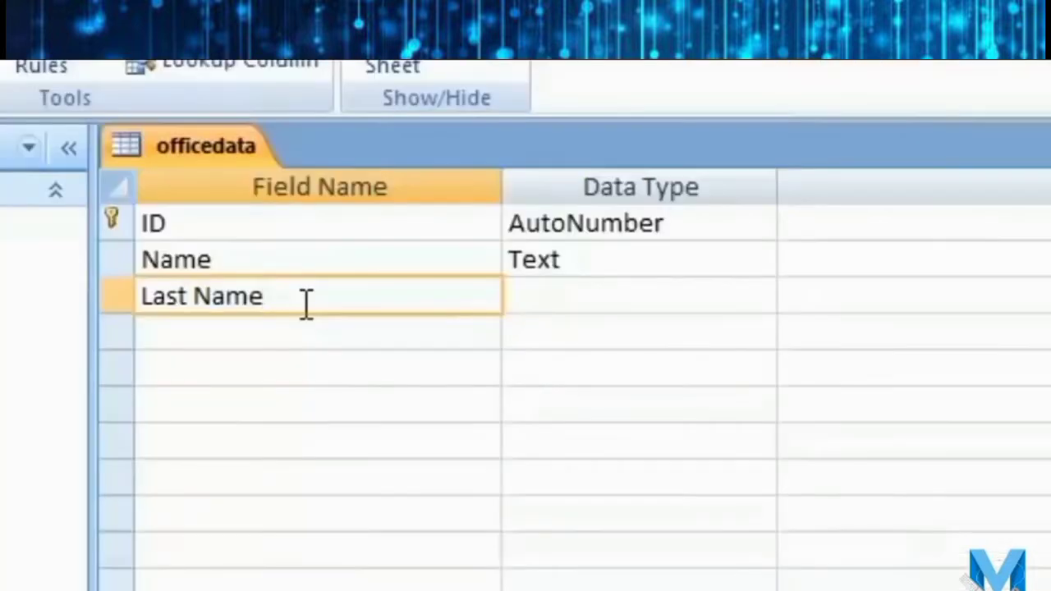
click(714, 297)
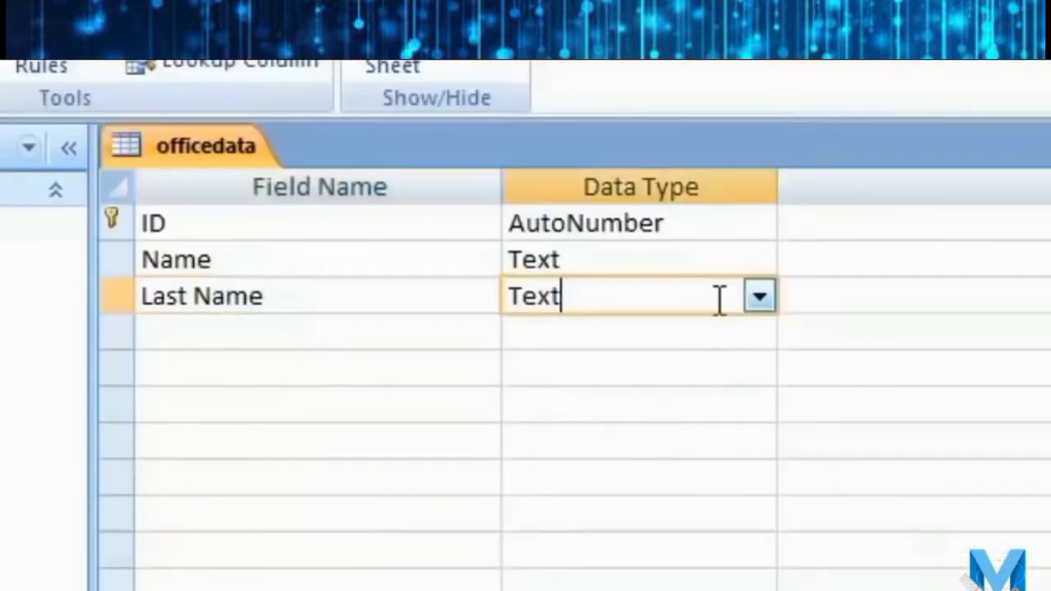
click(760, 297)
click(400, 335)
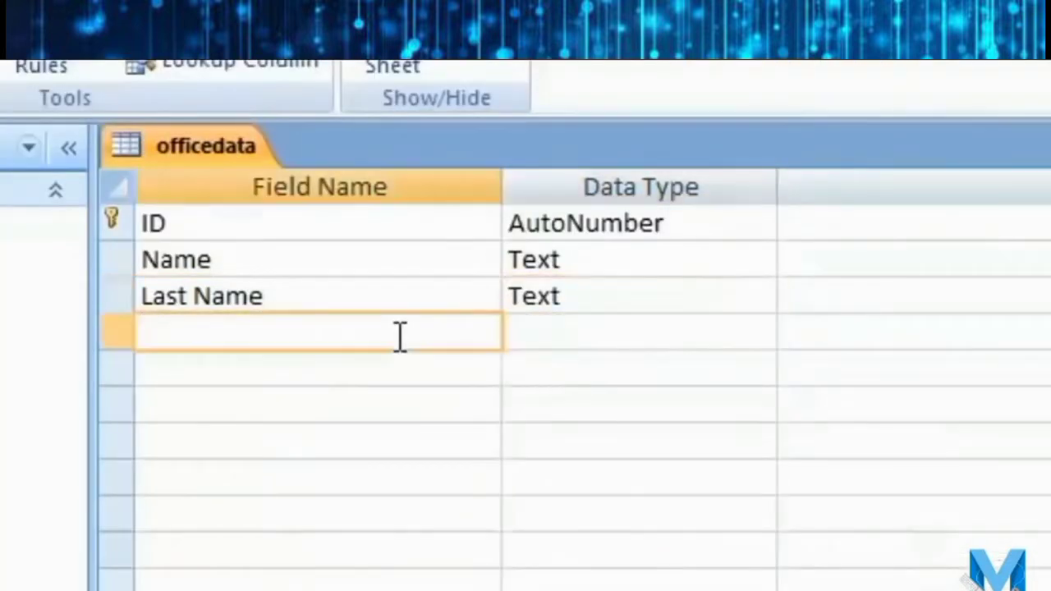
text(Address)
key(Tab)
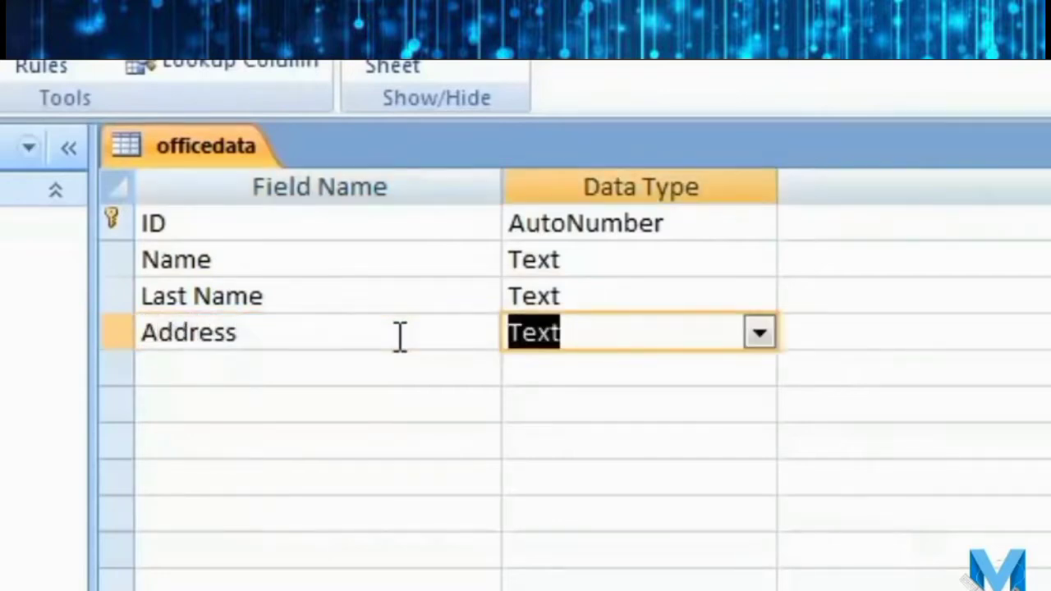
Add a 'City' Text field and a 'Phone Number' field of type Number.
click(352, 379)
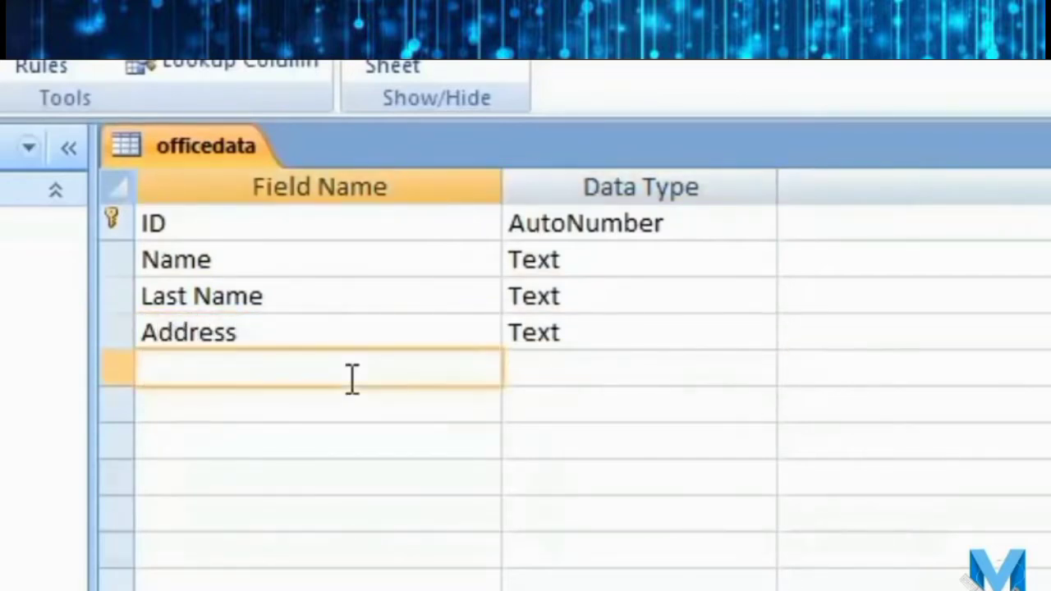
text(City)
key(Tab)
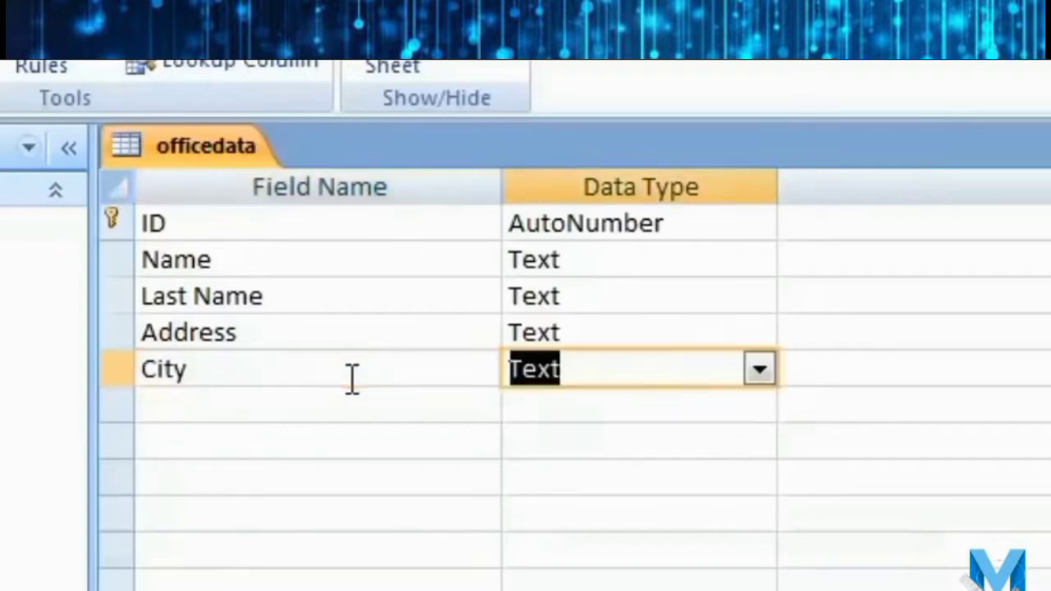
click(757, 371)
click(249, 411)
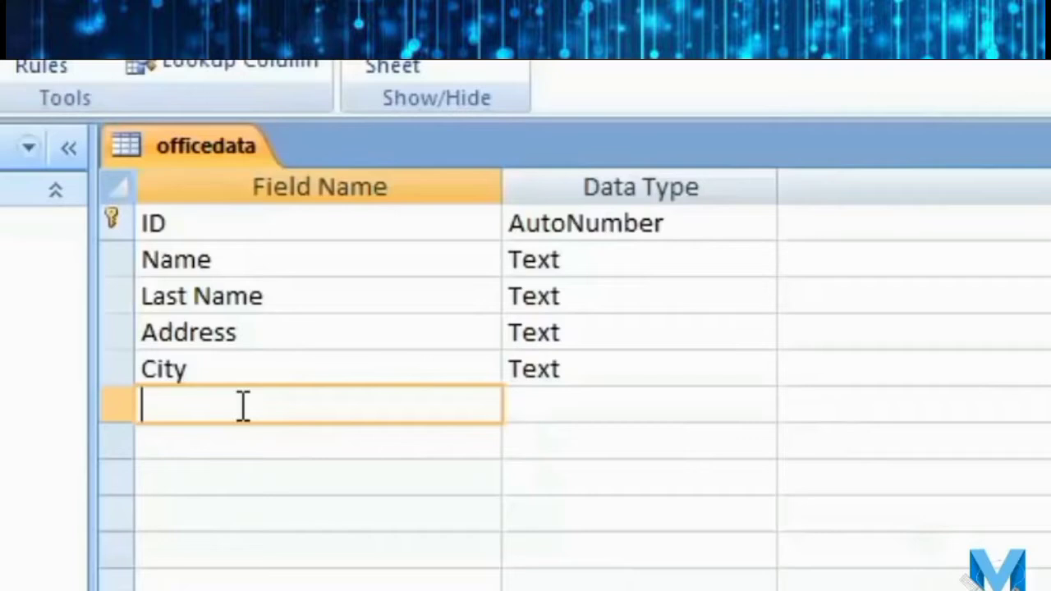
text(Pjh)
key(BackSpace)
key(BackSpace)
text(hone)
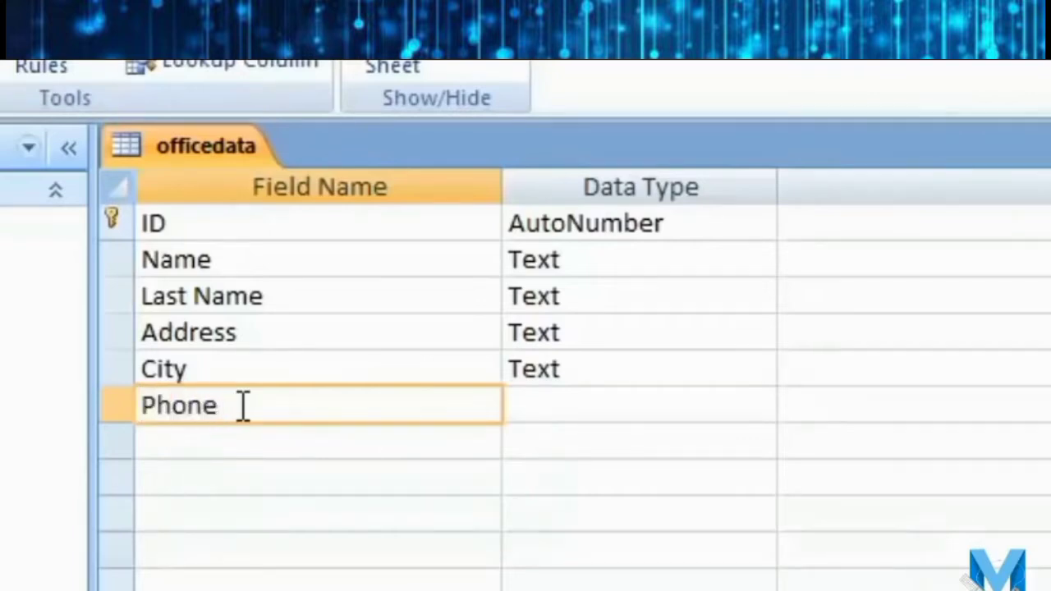
text( Number)
key(Tab)
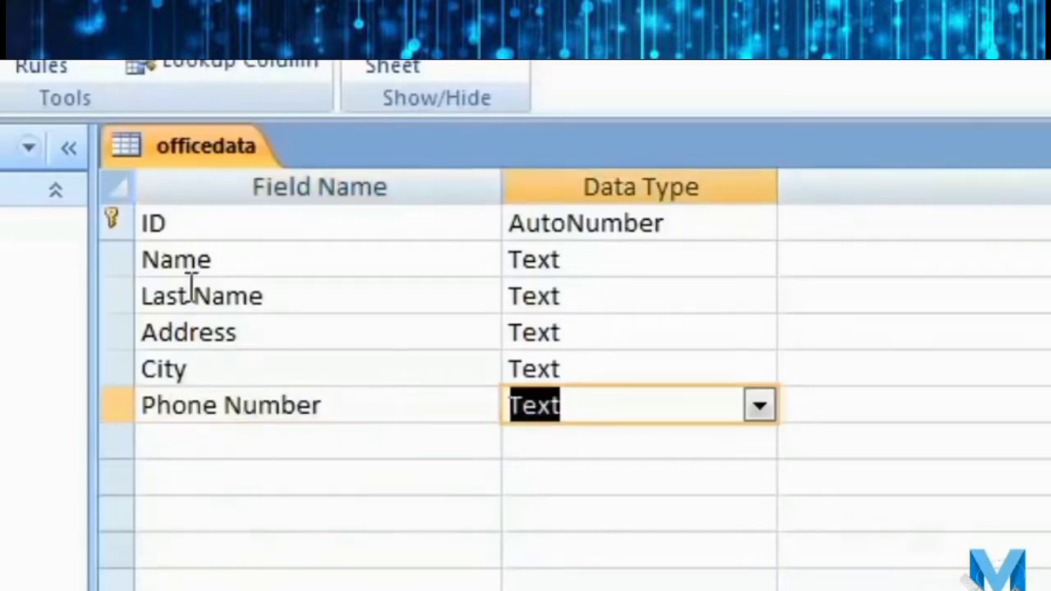
click(760, 409)
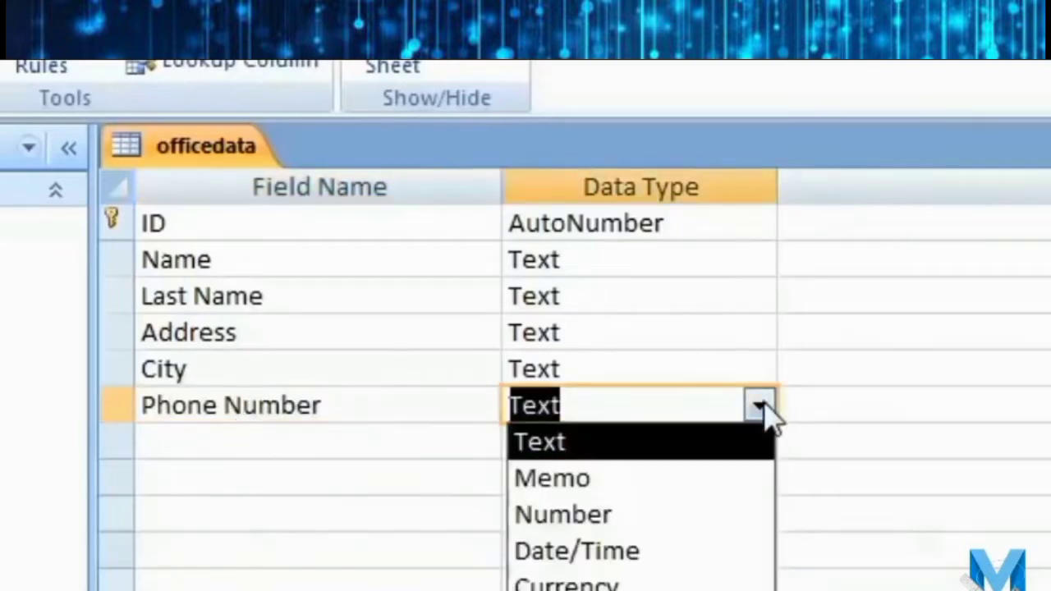
click(667, 517)
click(308, 433)
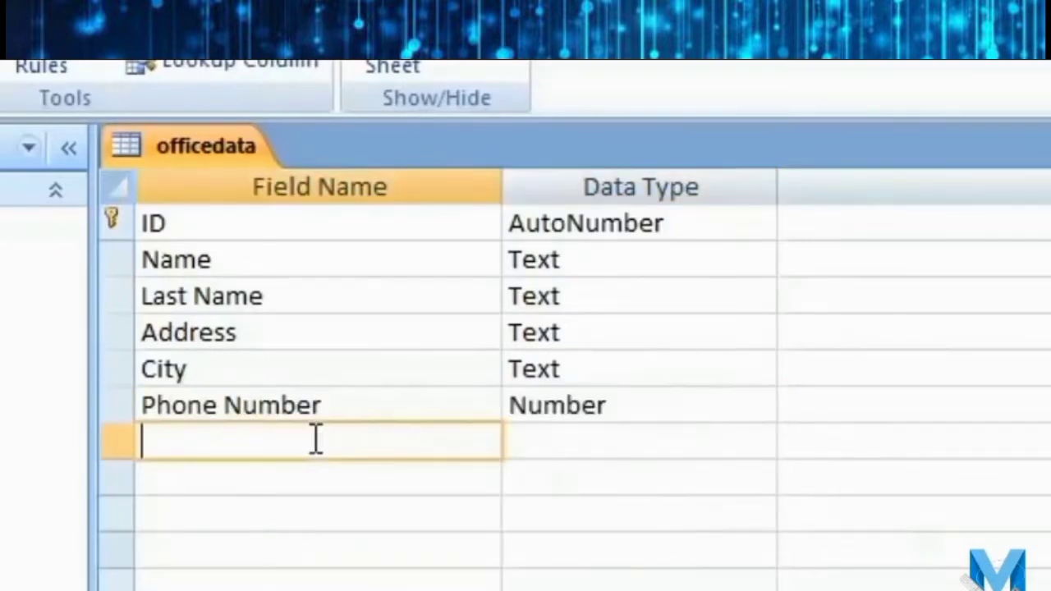
Add an 'Email id' field with the Hyperlink data type.
text(Em)
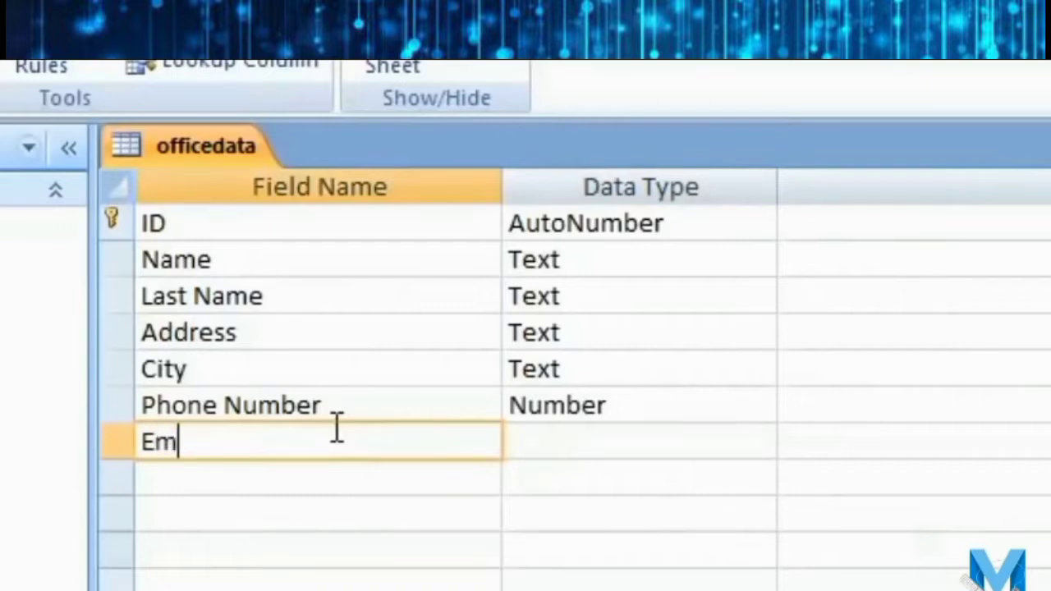
text(ail id)
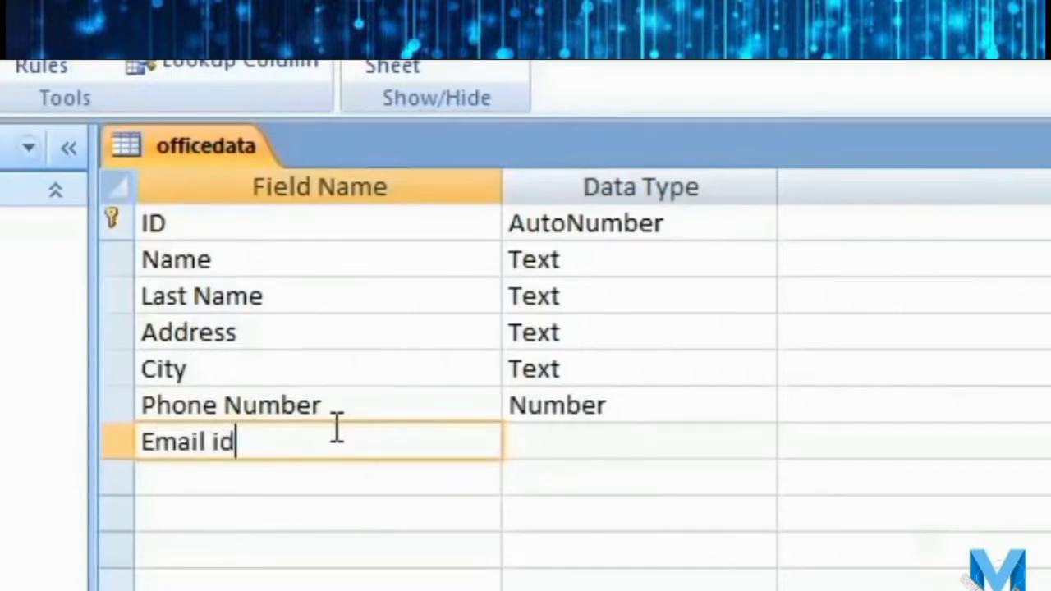
key(Tab)
click(760, 441)
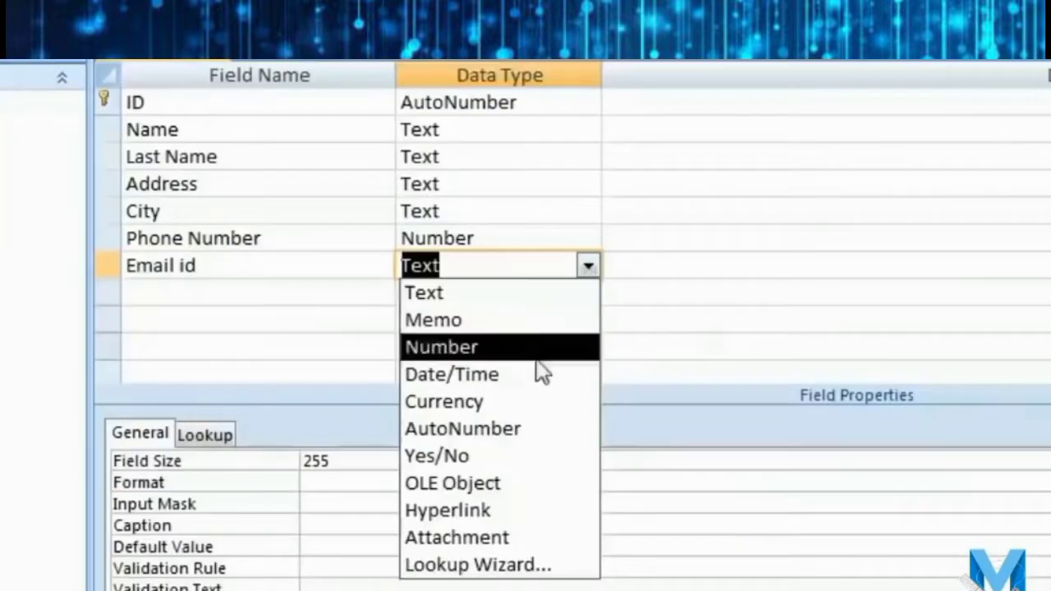
click(509, 515)
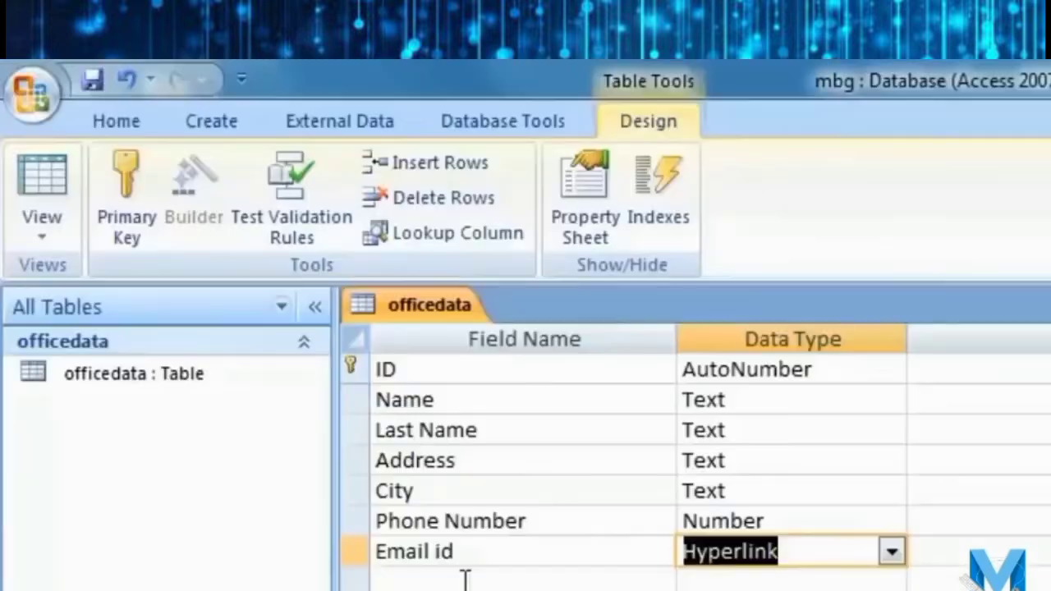
click(243, 290)
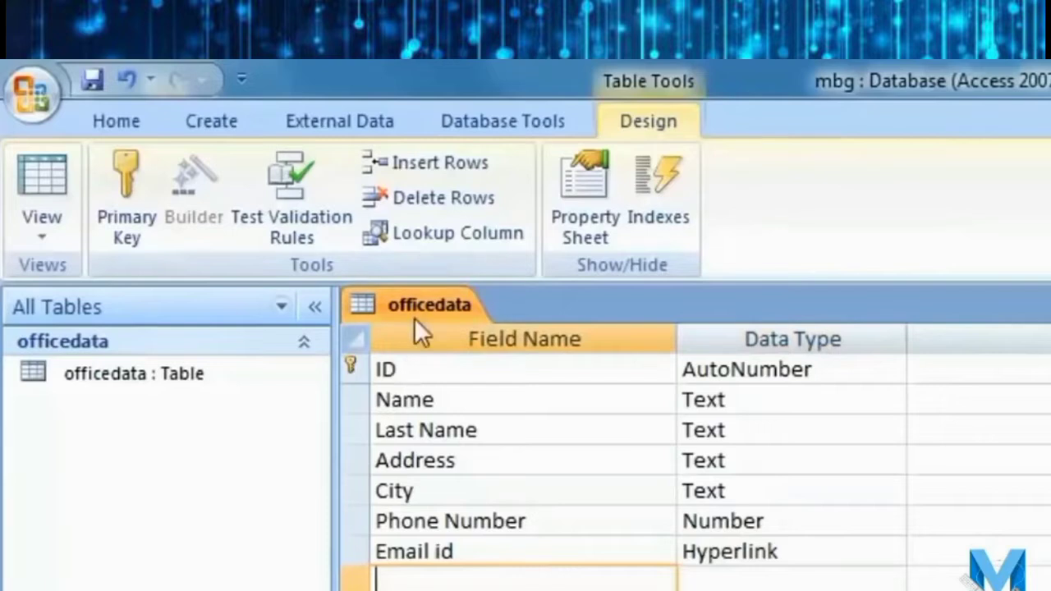
Review the field list row by row and save the officedata table design.
click(453, 368)
click(478, 402)
click(491, 430)
click(501, 462)
click(506, 490)
click(556, 522)
click(556, 552)
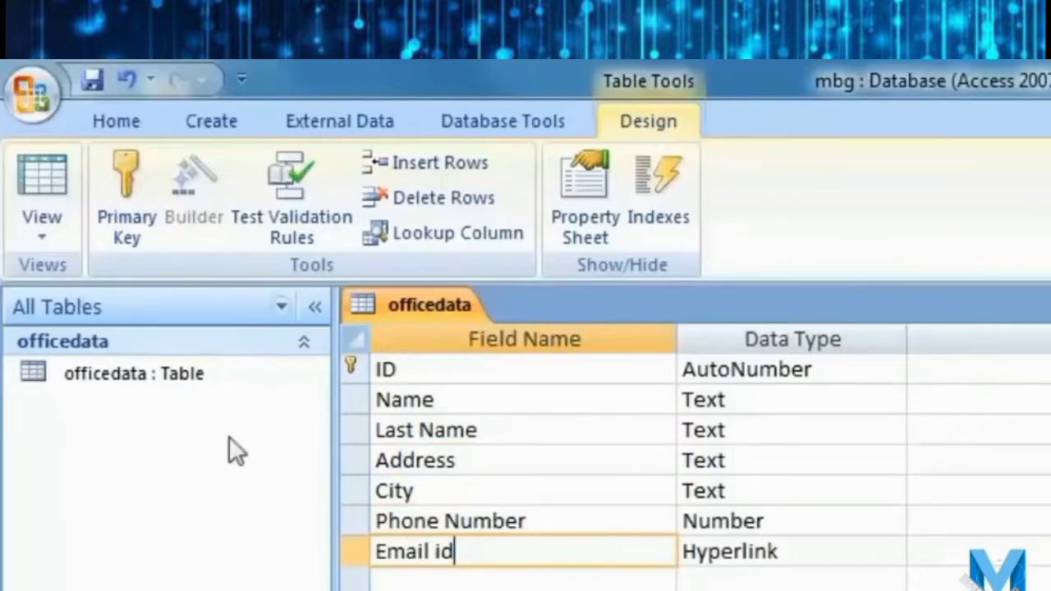
click(91, 79)
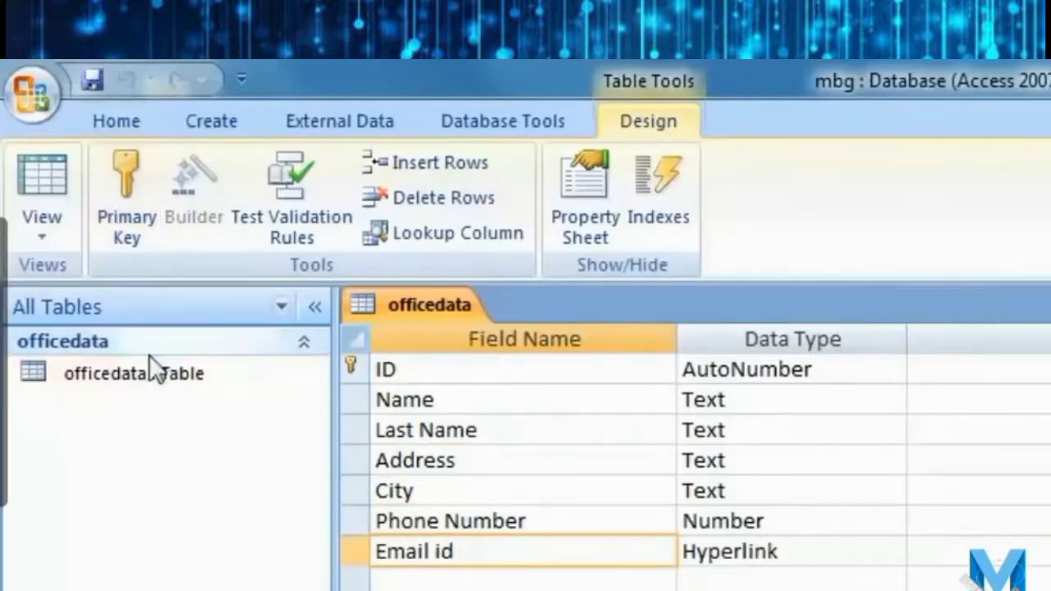
click(42, 238)
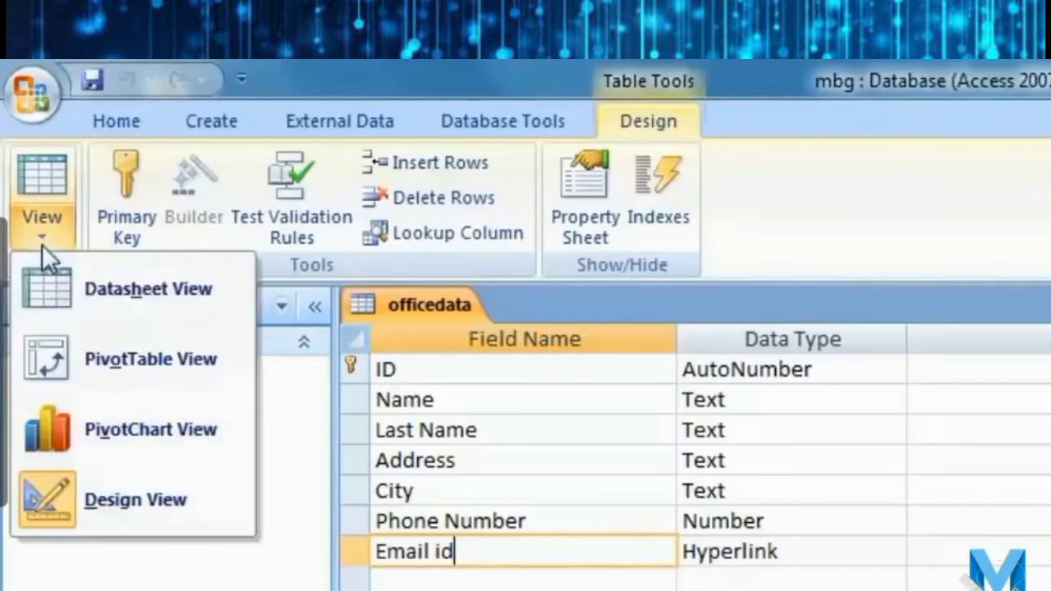
In Datasheet View, enter the first record's last name and 'Agra' as its address.
click(211, 296)
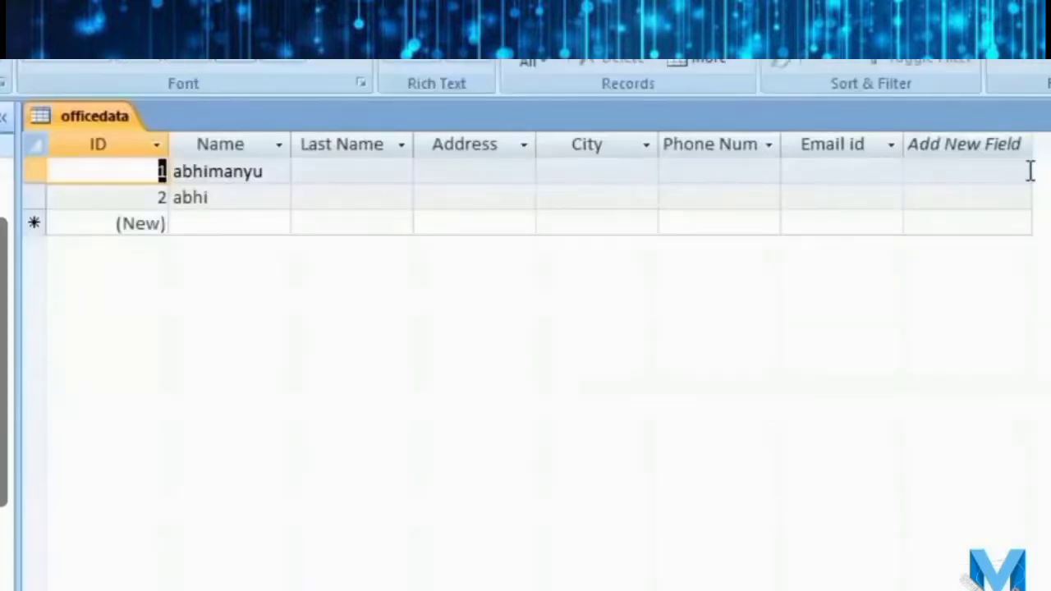
click(342, 171)
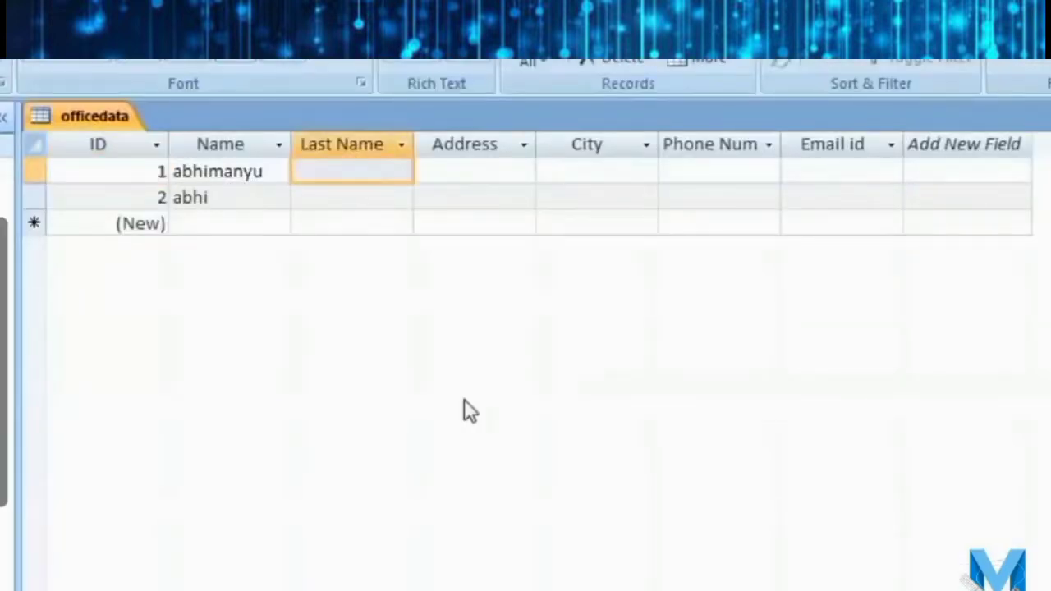
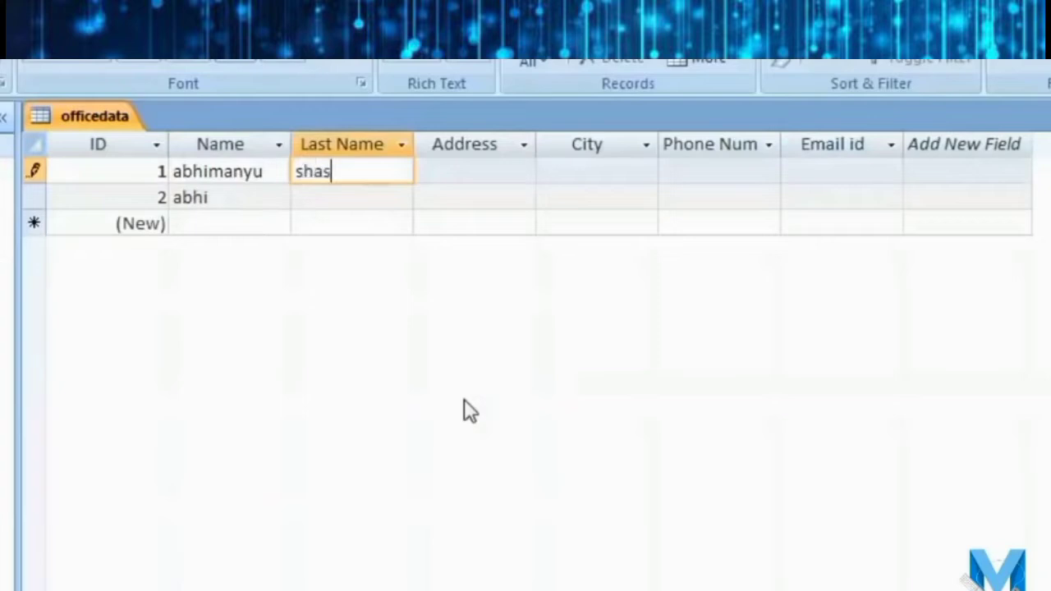
key(Tab)
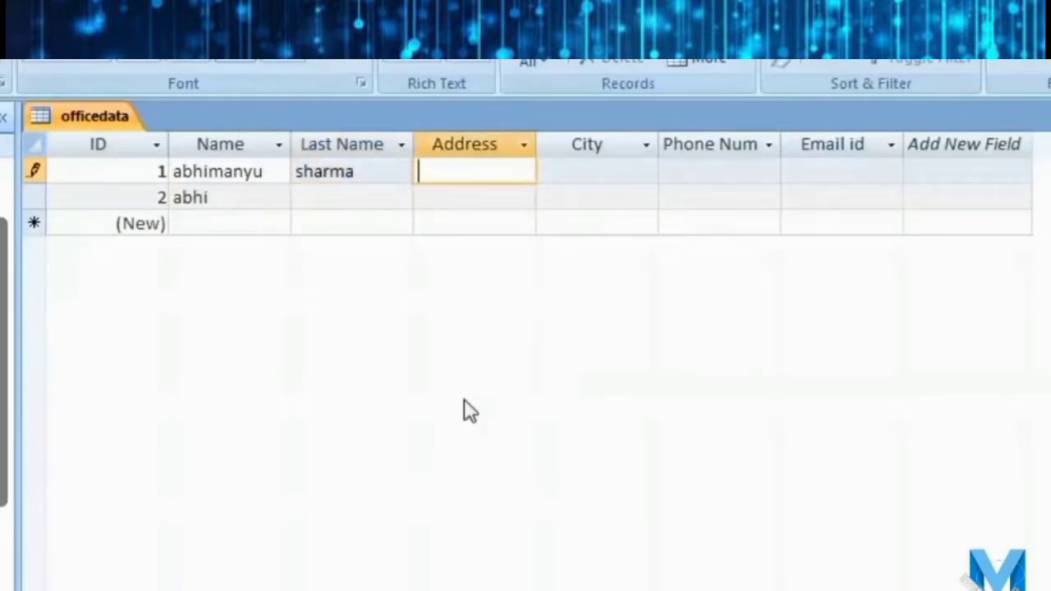
text(Agra)
key(Tab)
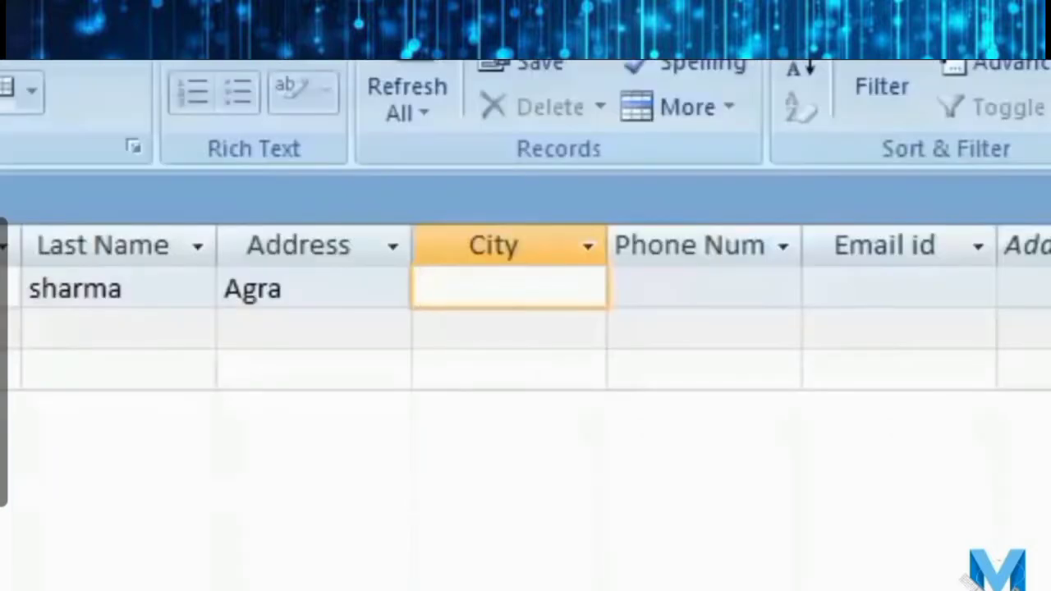
text(Agra)
Enter the record's phone number and e-mail address, autofit the Email id column, and open the link.
key(Tab)
text(914)
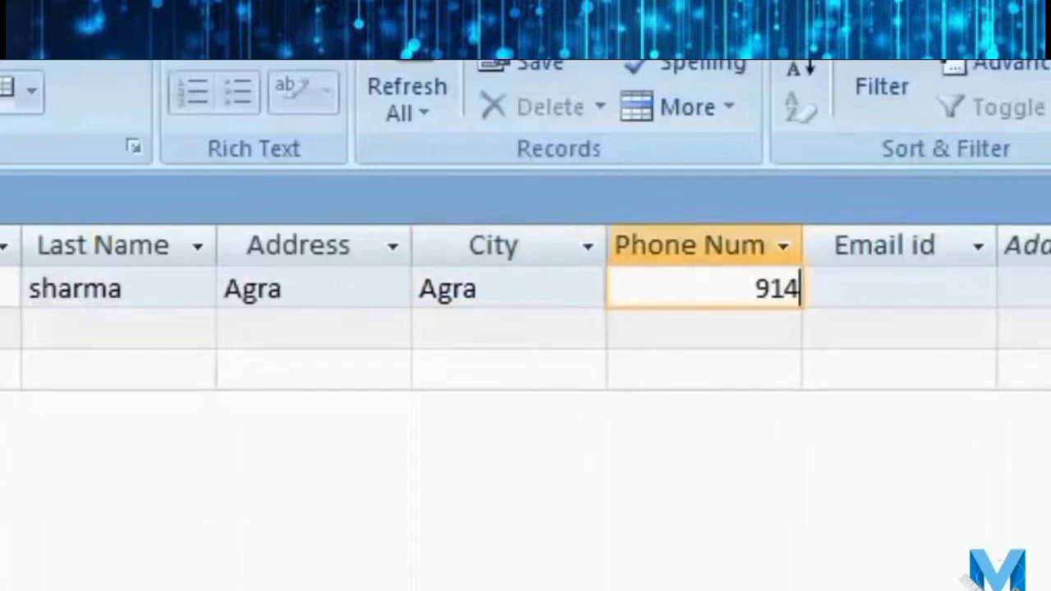
key(BackSpace)
text(12512)
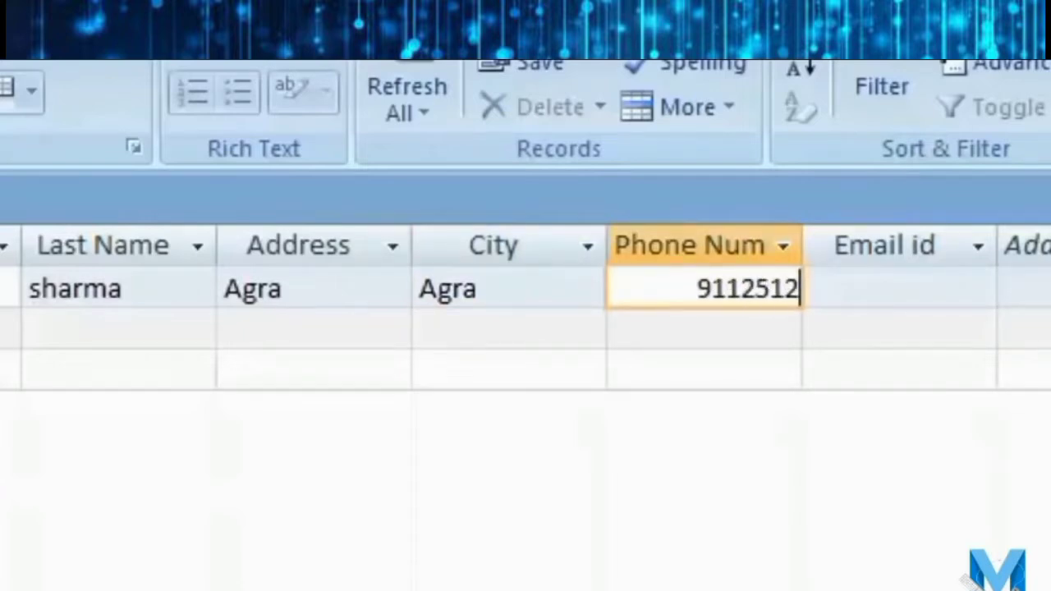
key(Tab)
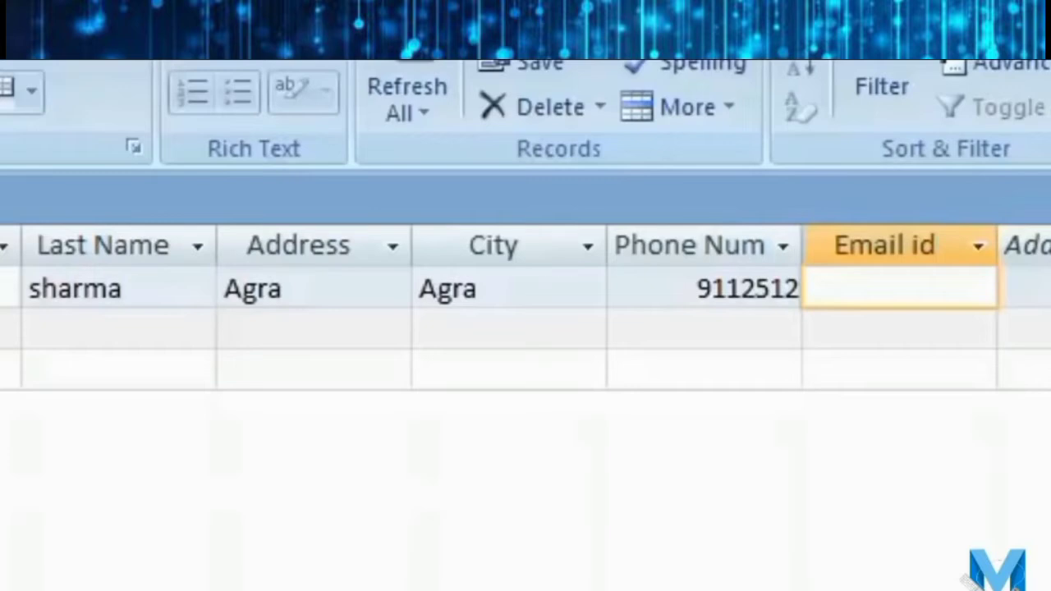
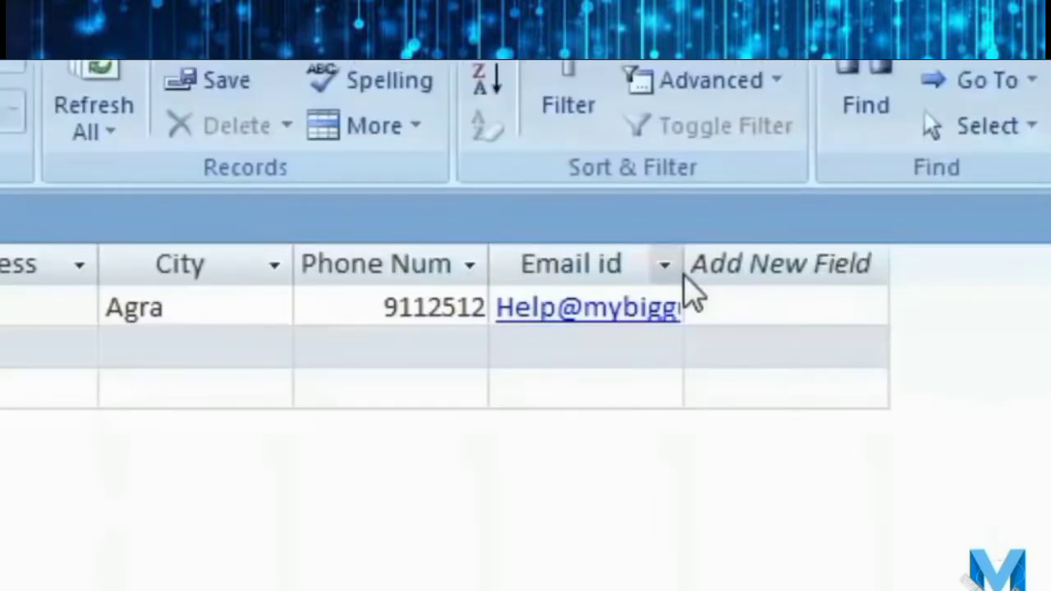
double_click(681, 264)
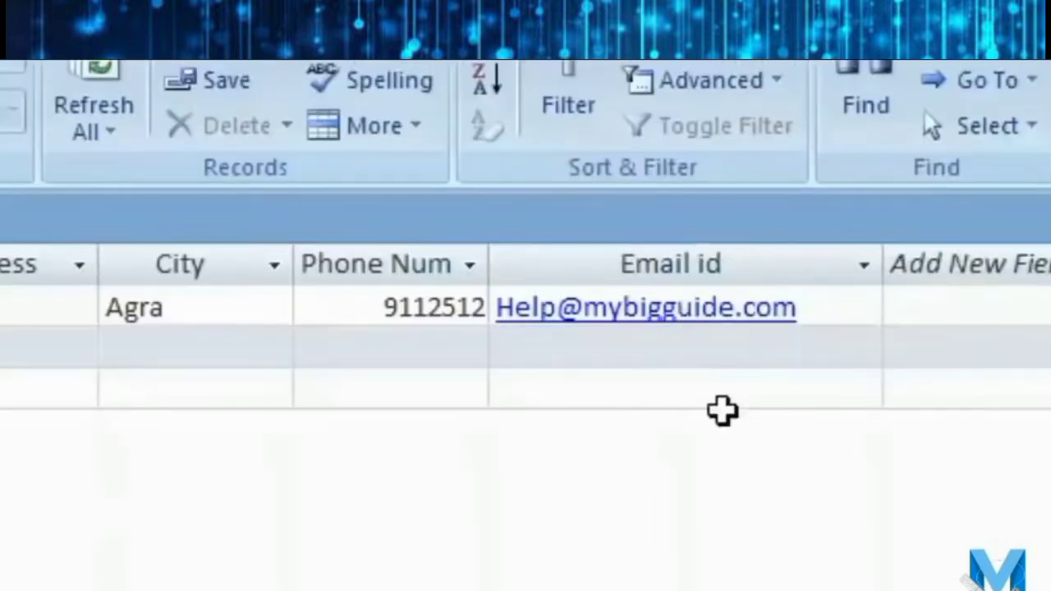
click(570, 313)
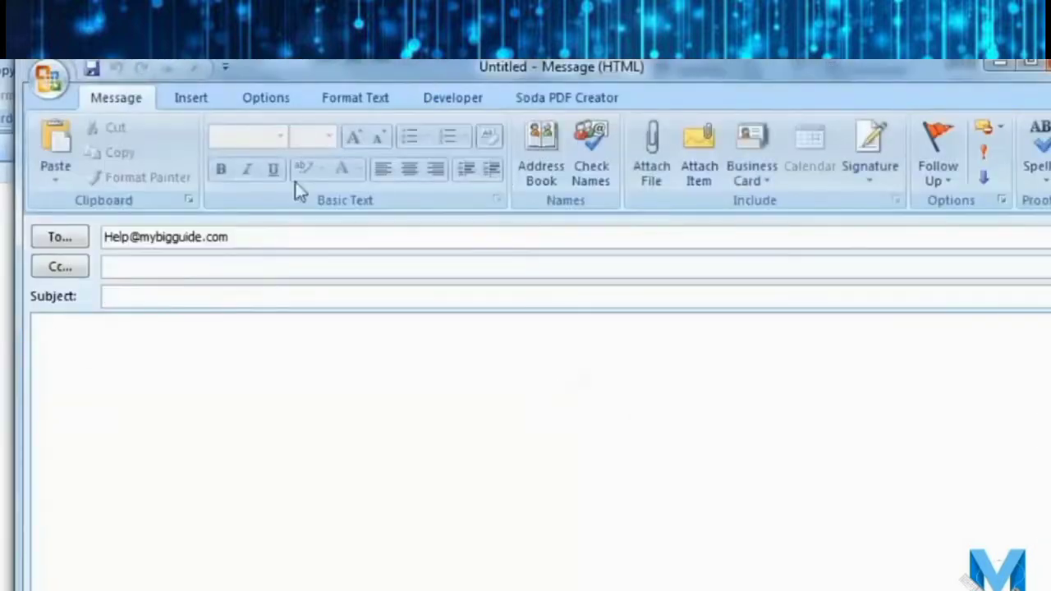
Close the Outlook message and choose not to save it.
click(239, 390)
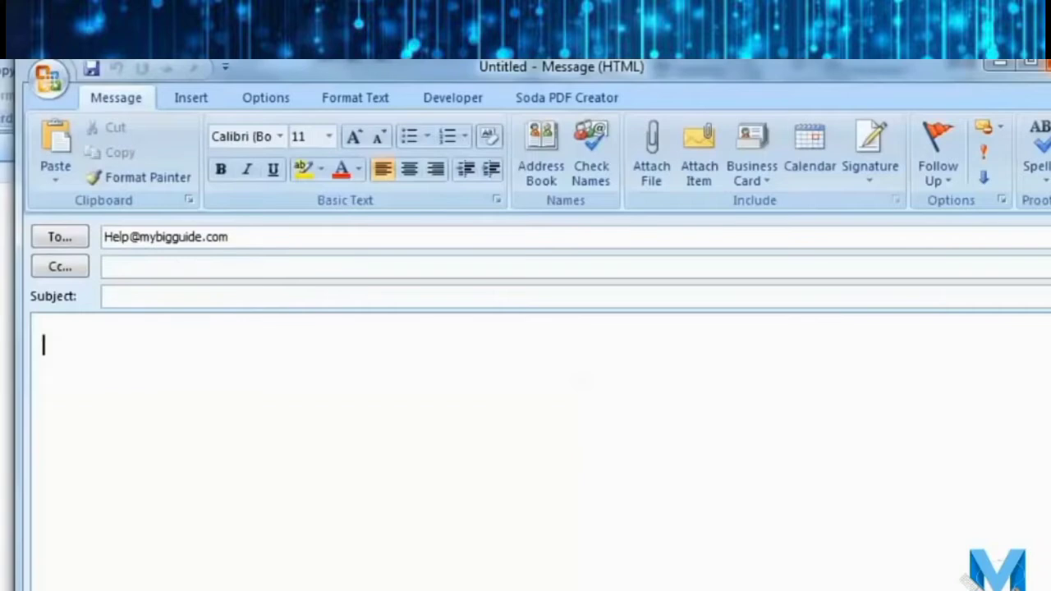
click(1044, 64)
click(585, 427)
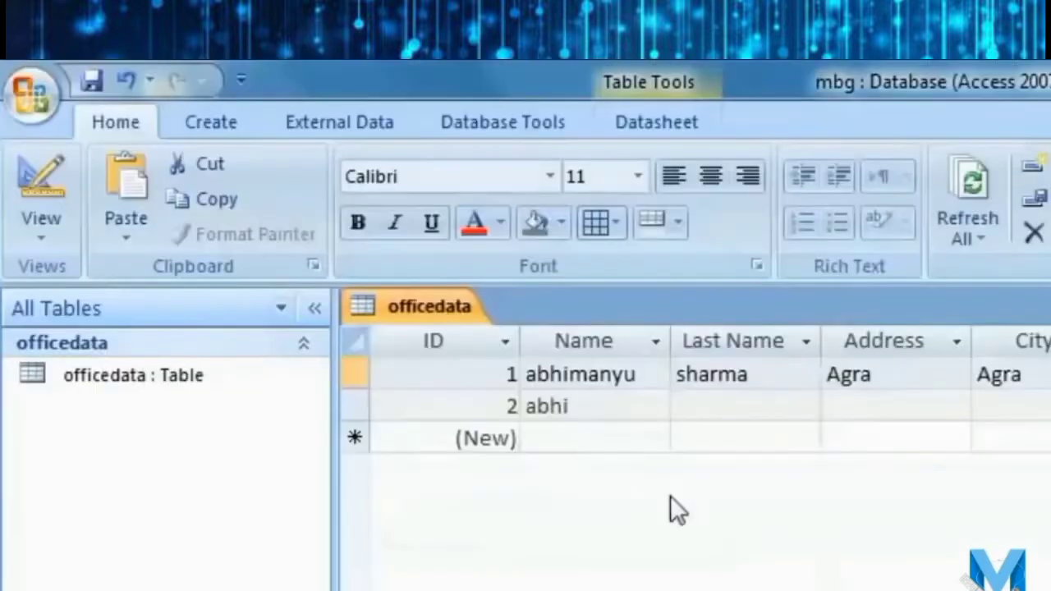
Switch officedata to Design View and add a 'Photo' field with the Attachment type.
click(39, 234)
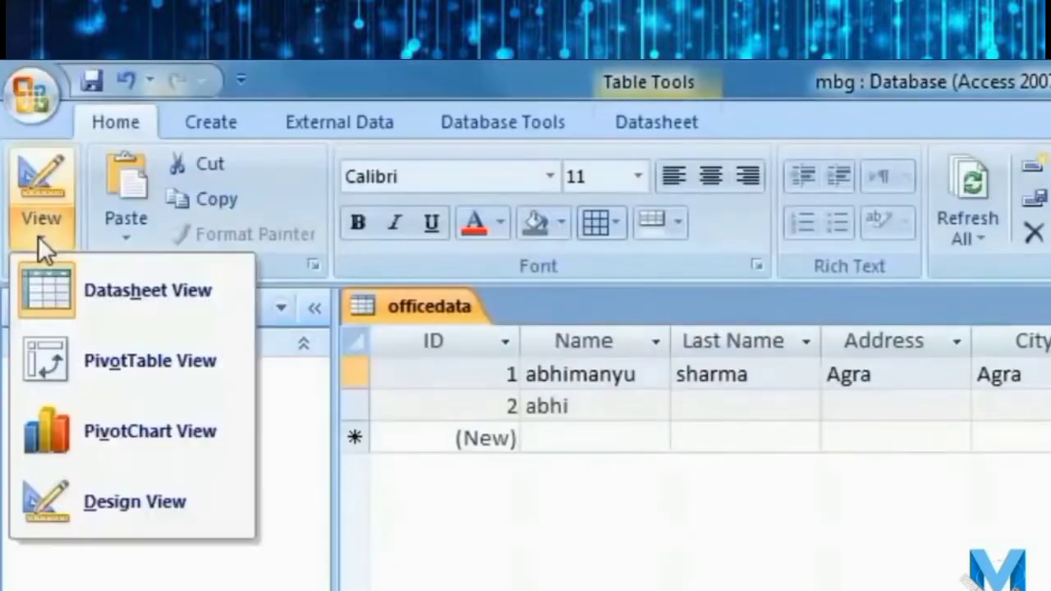
click(146, 504)
click(561, 579)
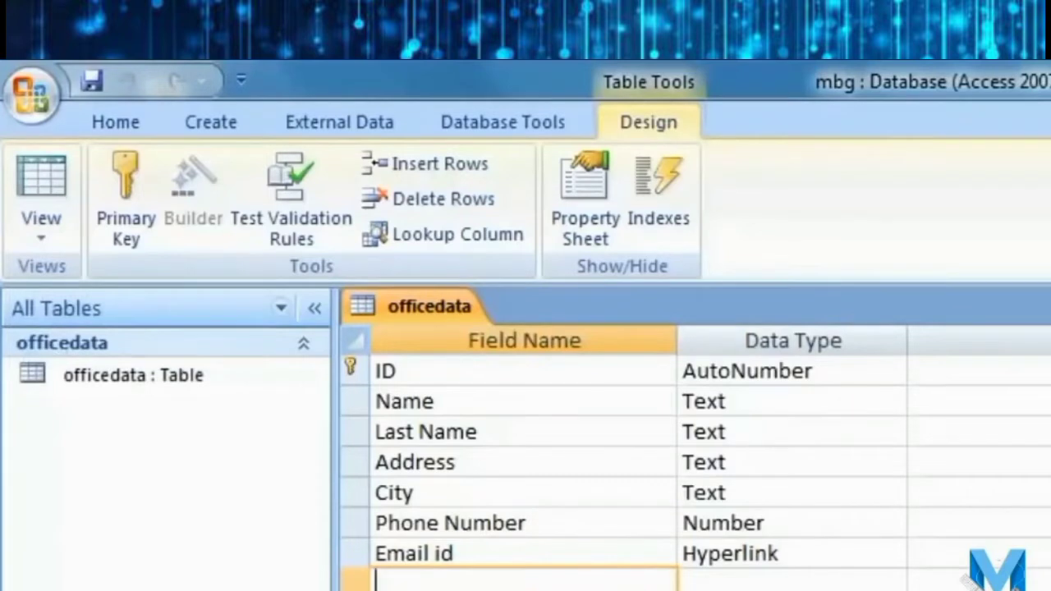
text(Photo)
key(Tab)
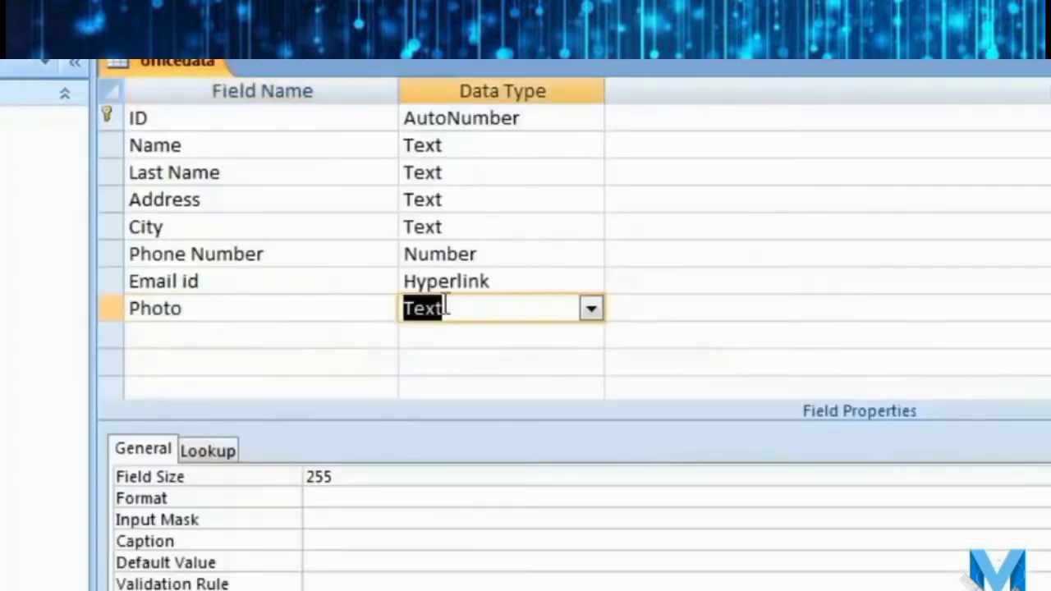
click(585, 312)
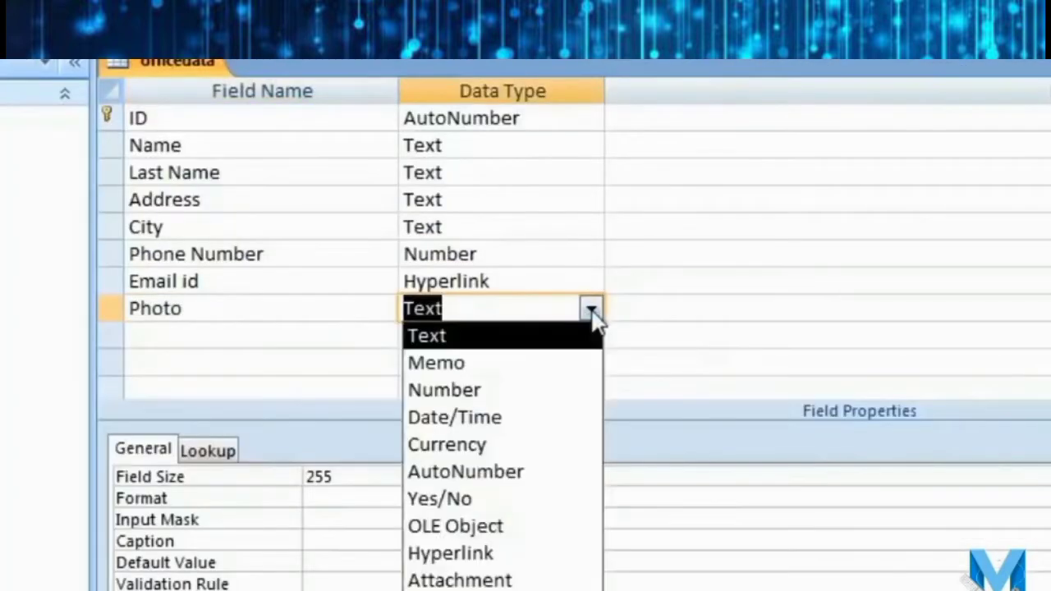
click(542, 581)
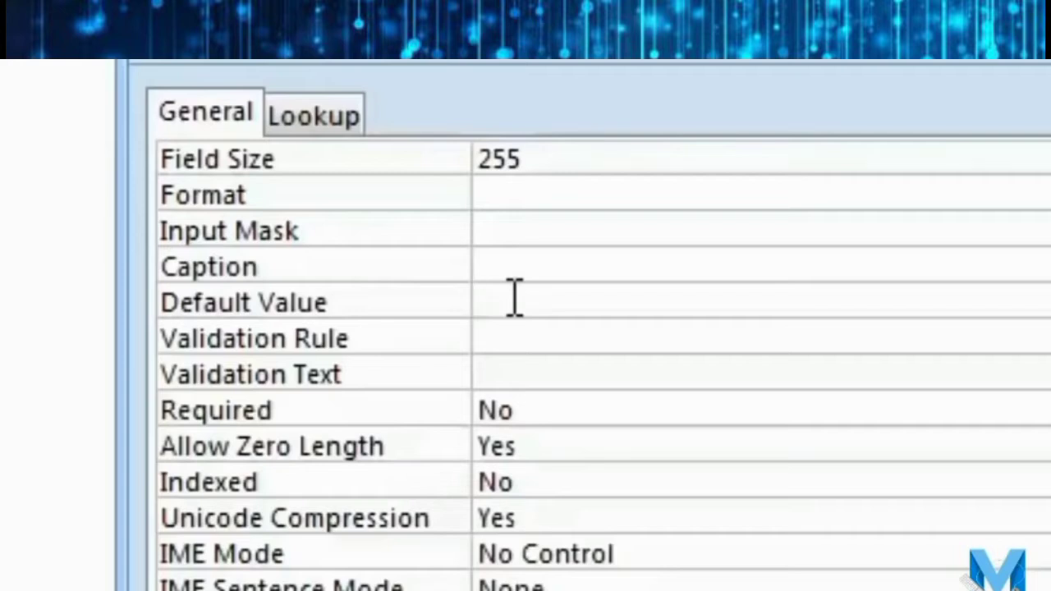
Set the City field's Default Value to 'Agra', then save and switch to Datasheet View.
click(515, 297)
text(Agra)
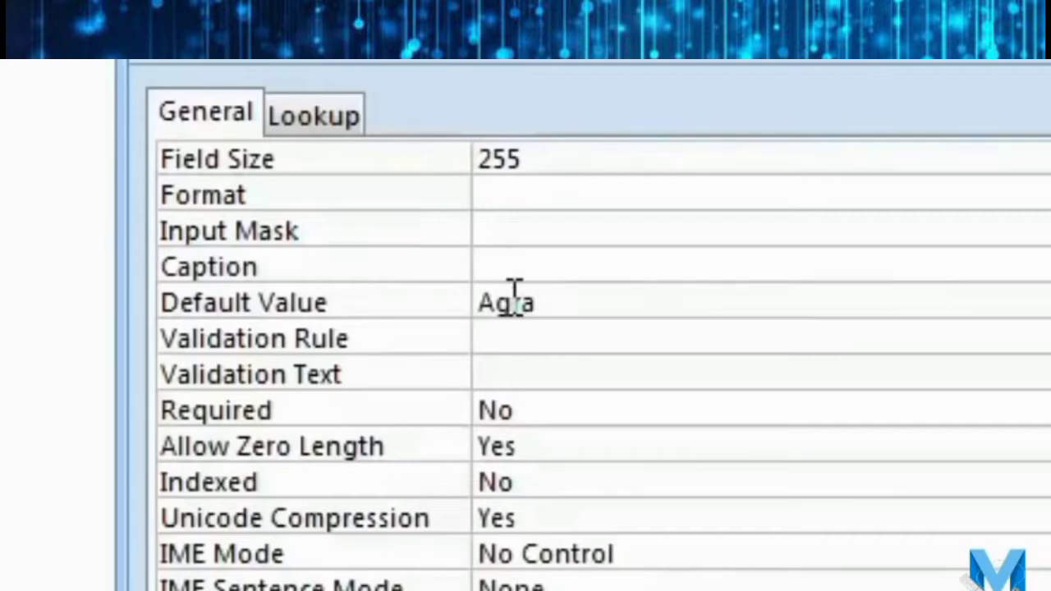
key(Return)
click(673, 301)
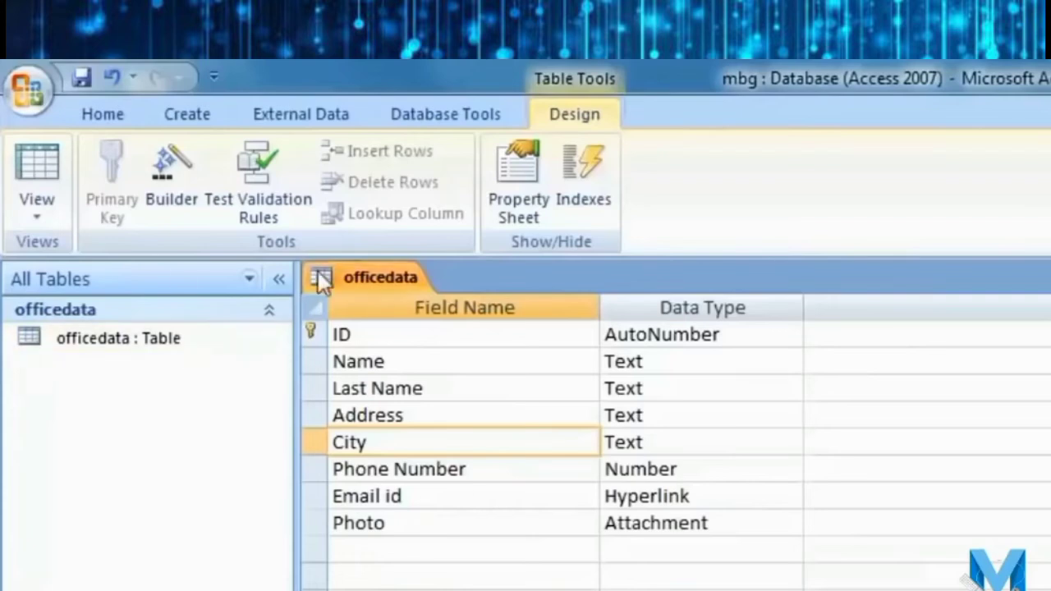
click(39, 168)
key(Return)
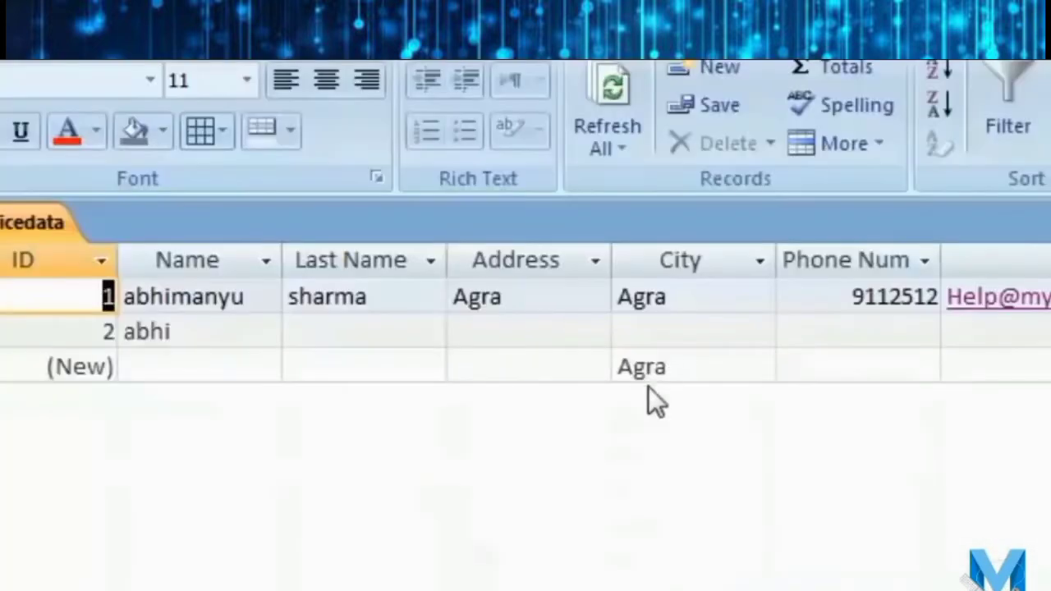
Add two new records, typing a person's first name in each Name cell, then return to Design View.
click(706, 375)
click(921, 374)
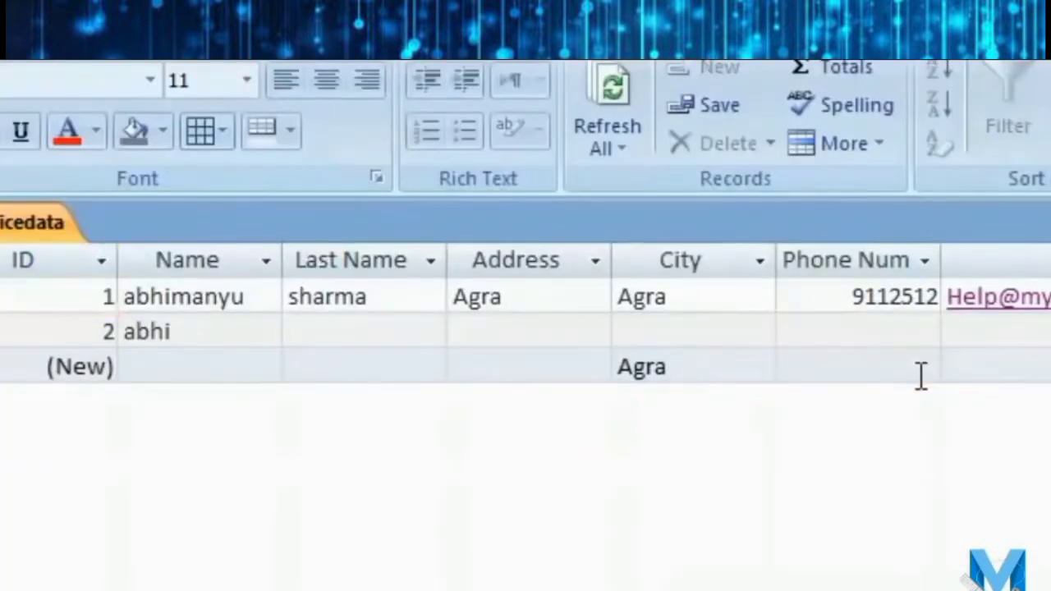
click(244, 356)
text(Amit)
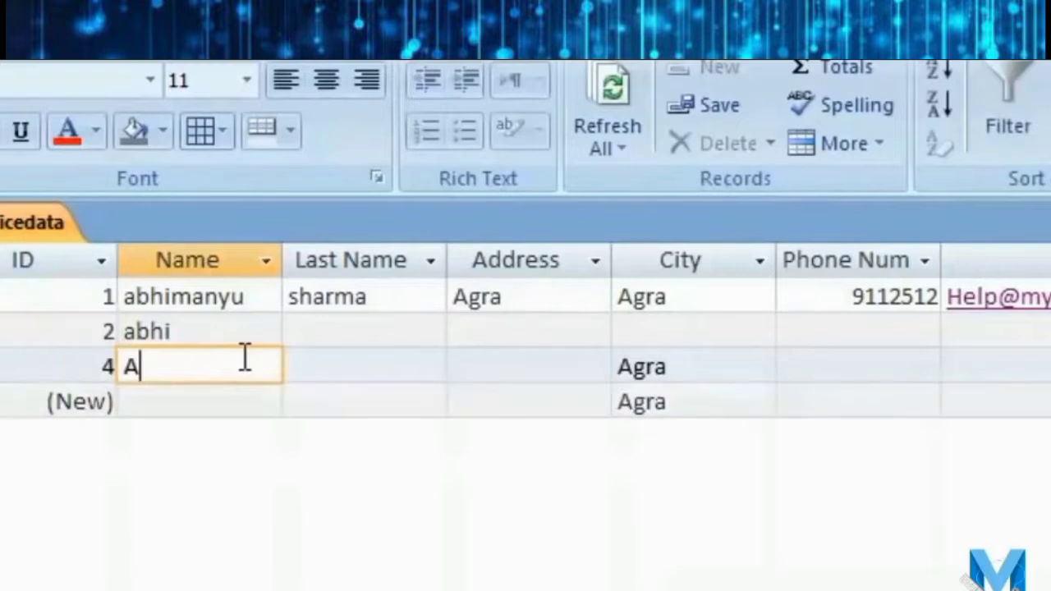
key(Tab)
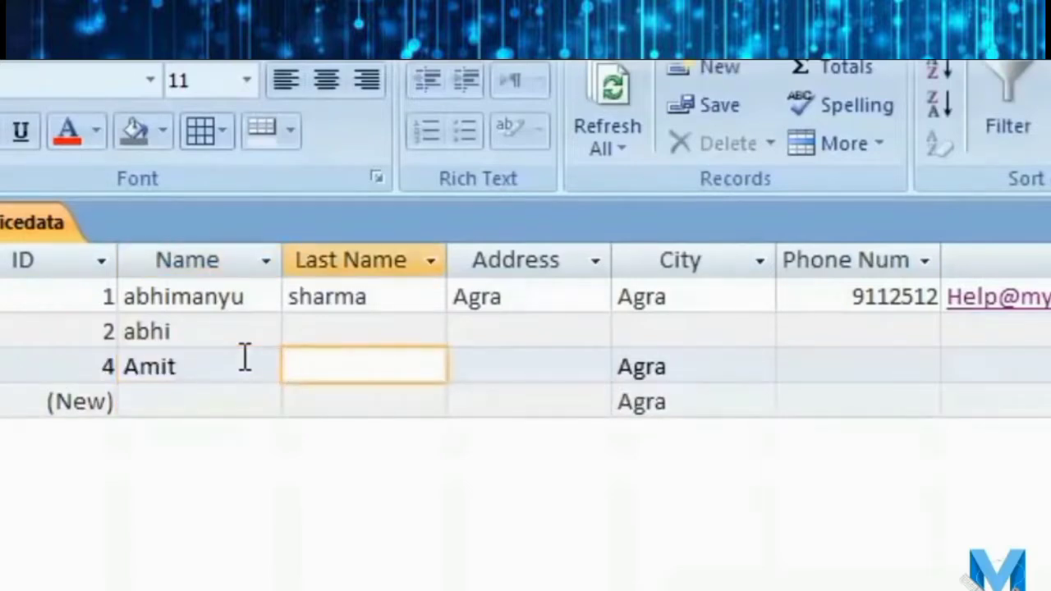
key(Tab)
key(Tab)
key(Tab)
key(Tab)
key(Tab)
key(Tab)
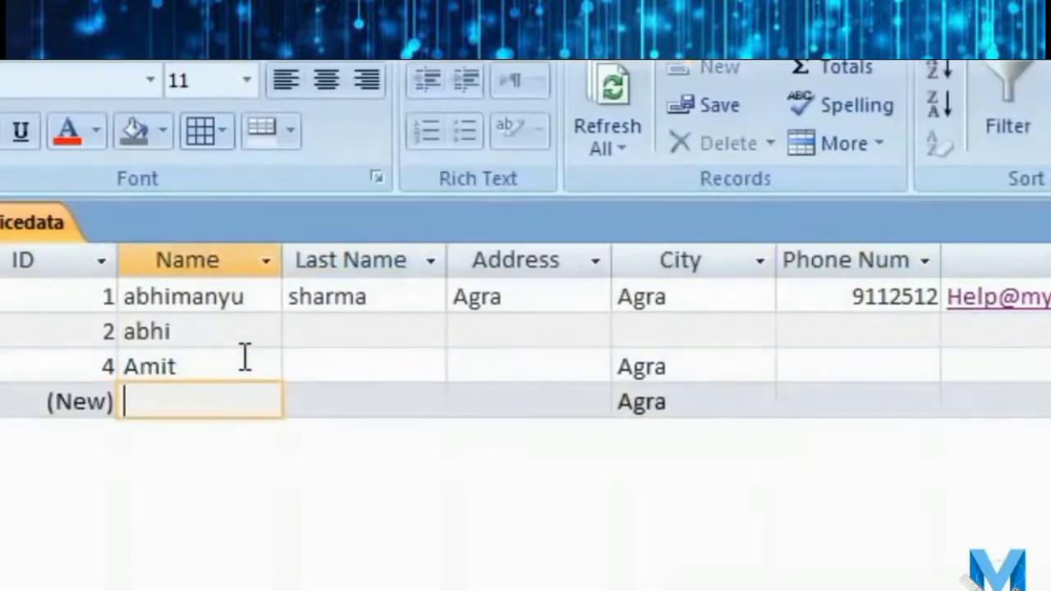
text(Anurag)
key(Tab)
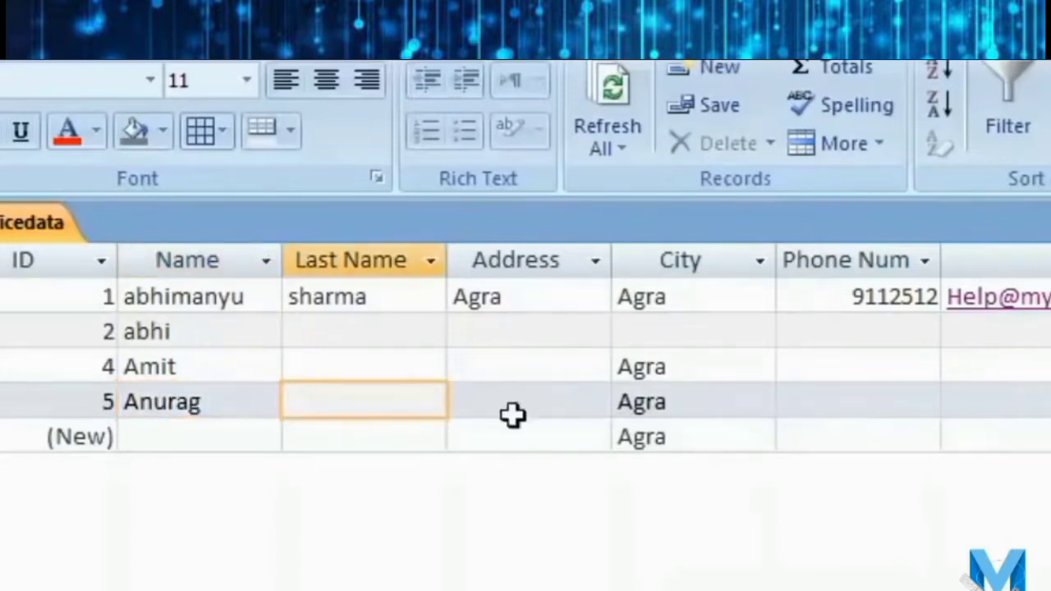
click(336, 395)
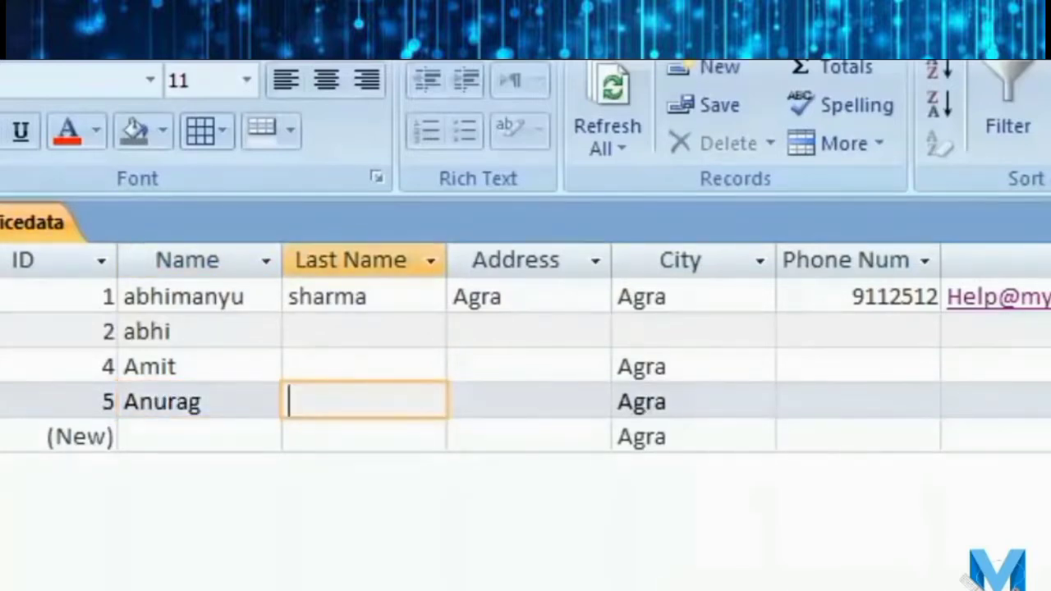
click(141, 542)
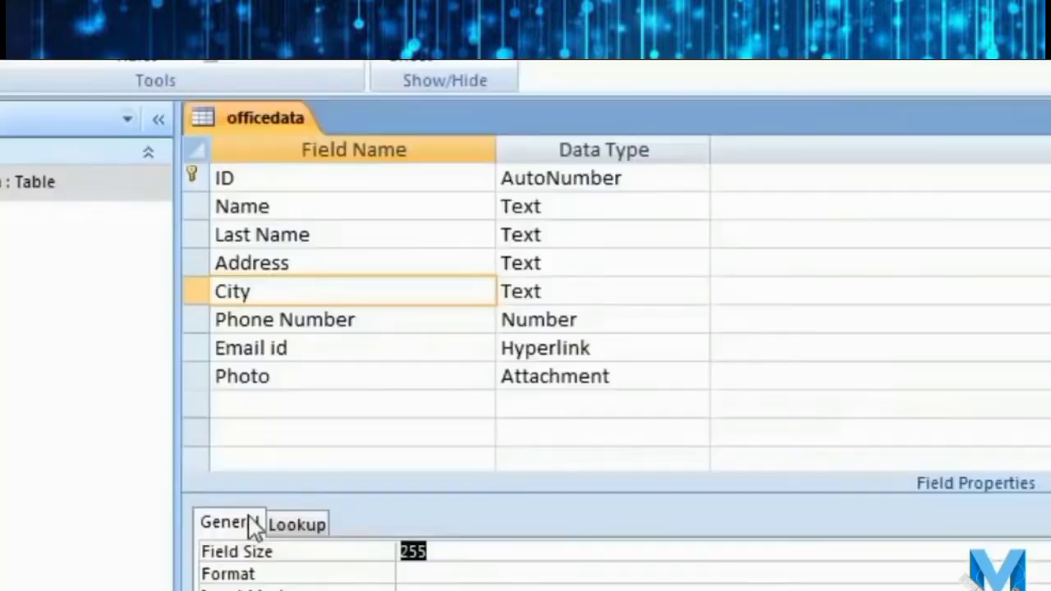
Start the Lookup Wizard on the City field, choosing to type the values yourself.
click(561, 292)
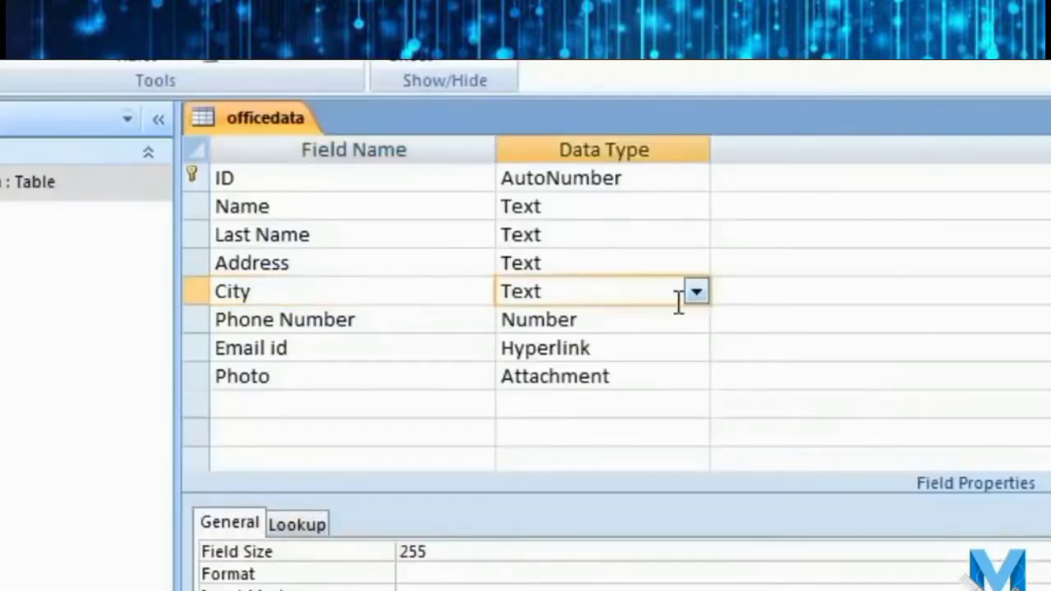
click(696, 292)
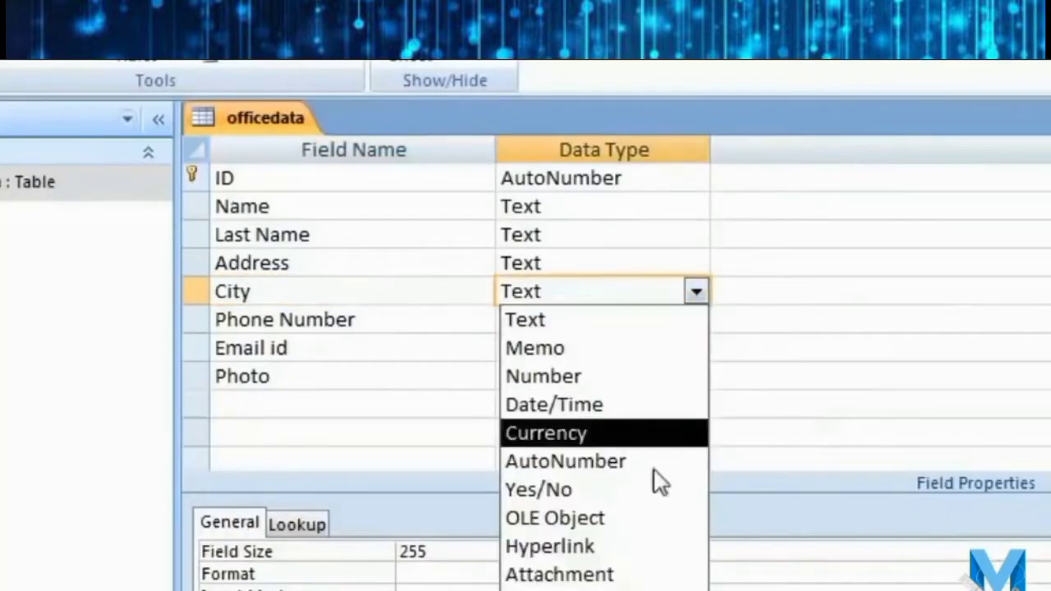
click(566, 590)
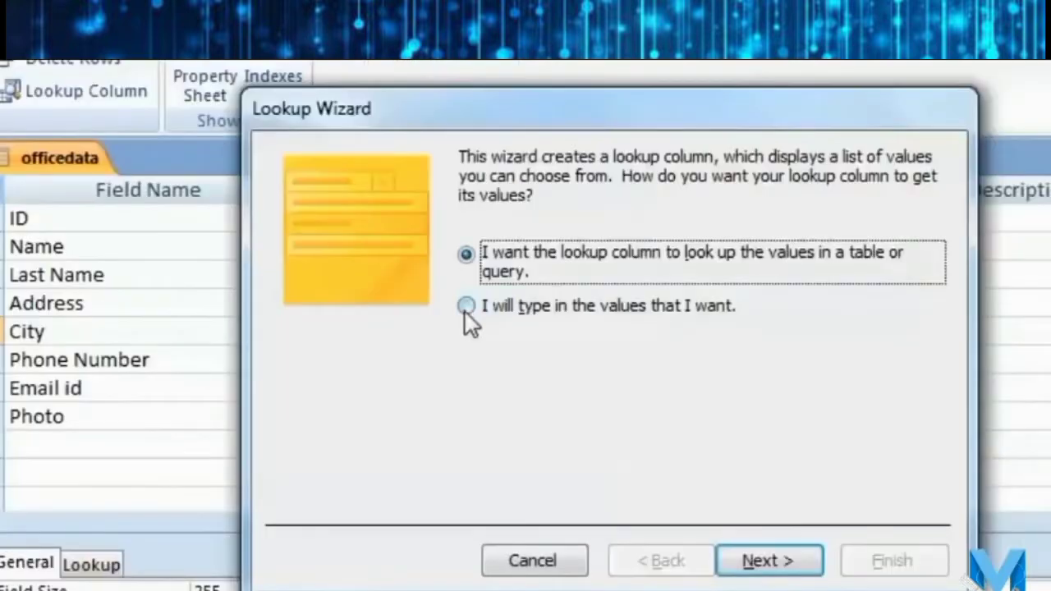
click(465, 308)
click(766, 561)
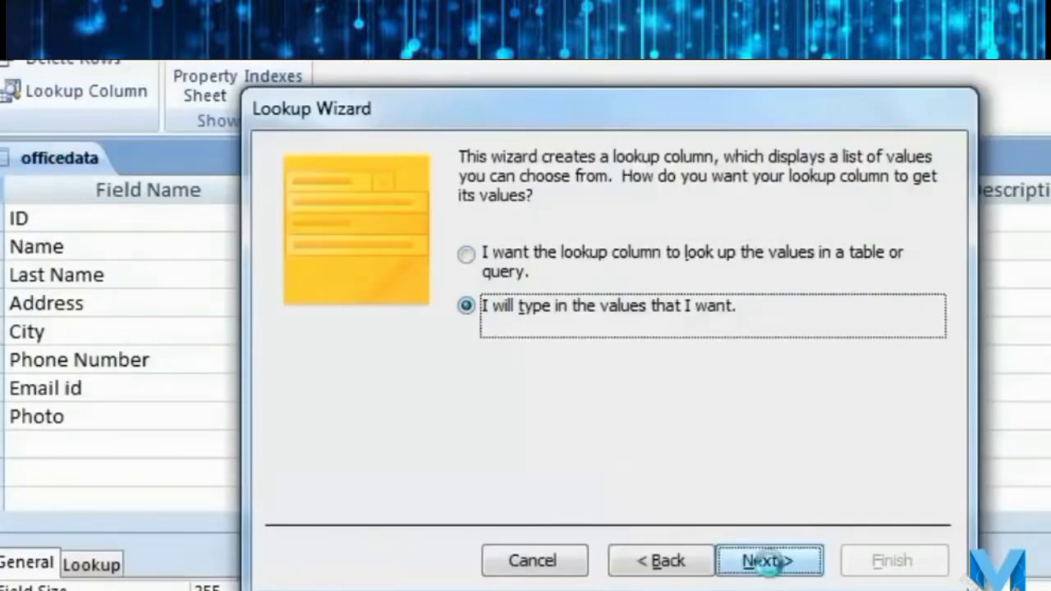
Enter the lookup values Agra, Mathura and Hathras.
click(359, 331)
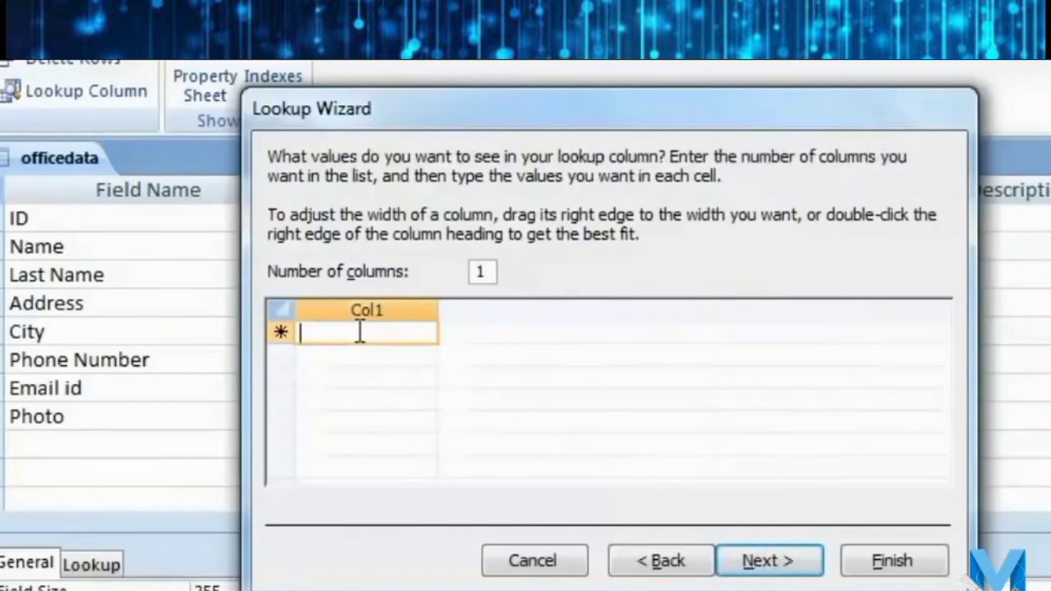
text(Agra)
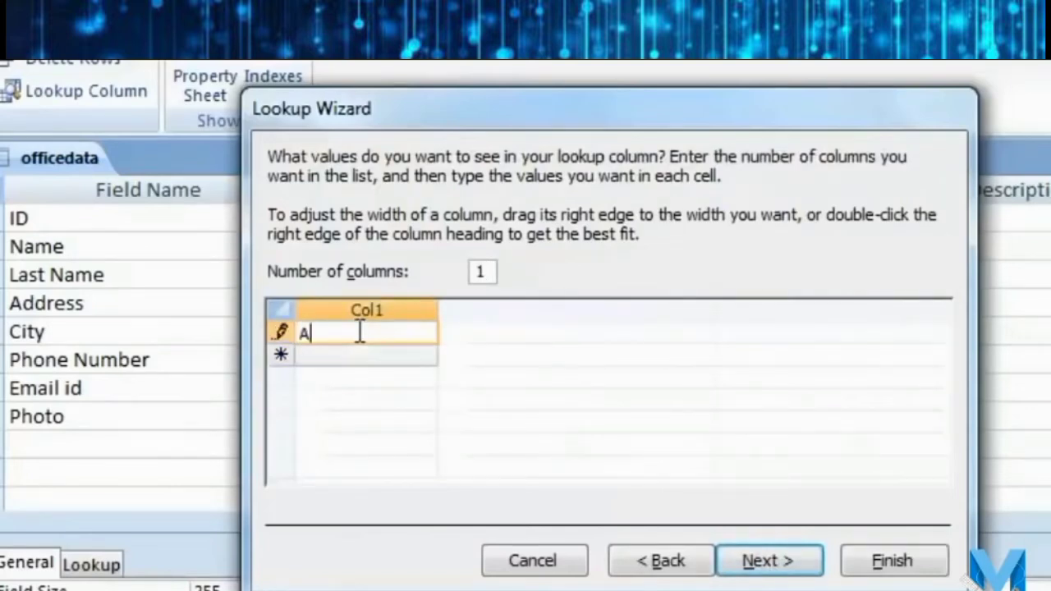
key(Return)
text(Mathura)
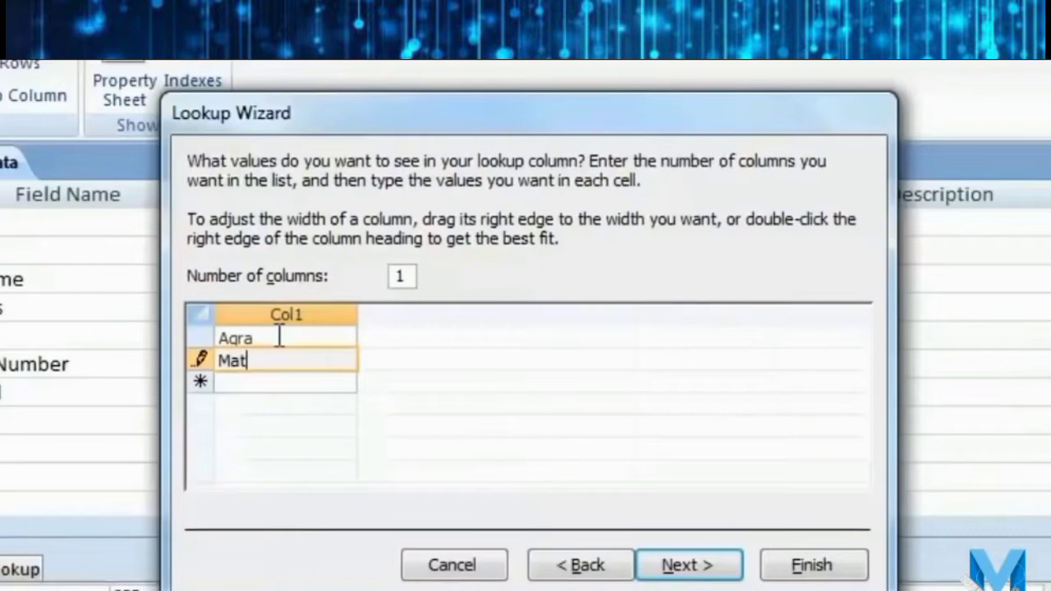
key(Return)
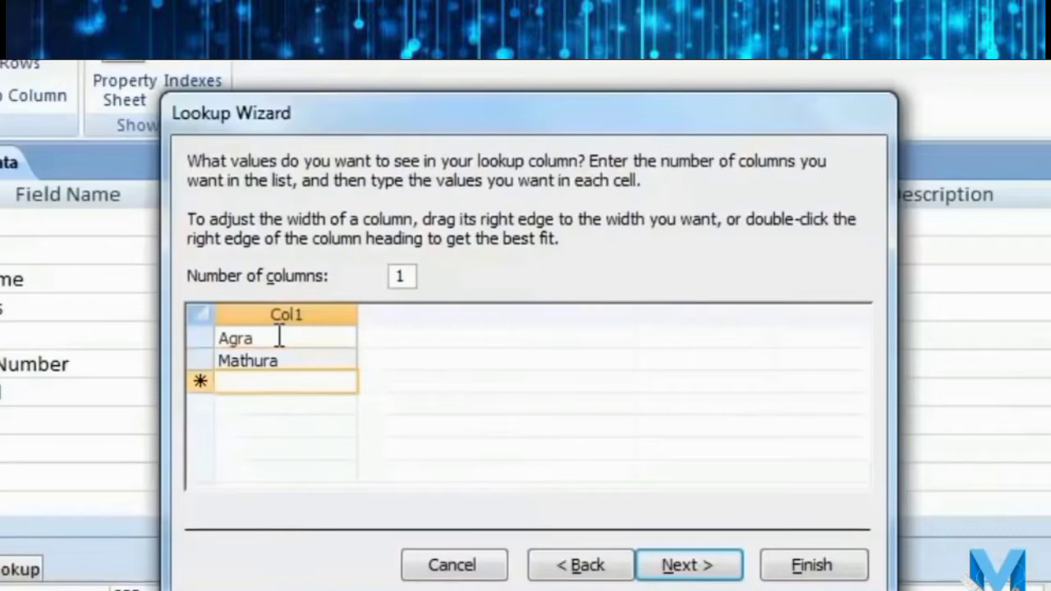
text(Hathras)
key(Return)
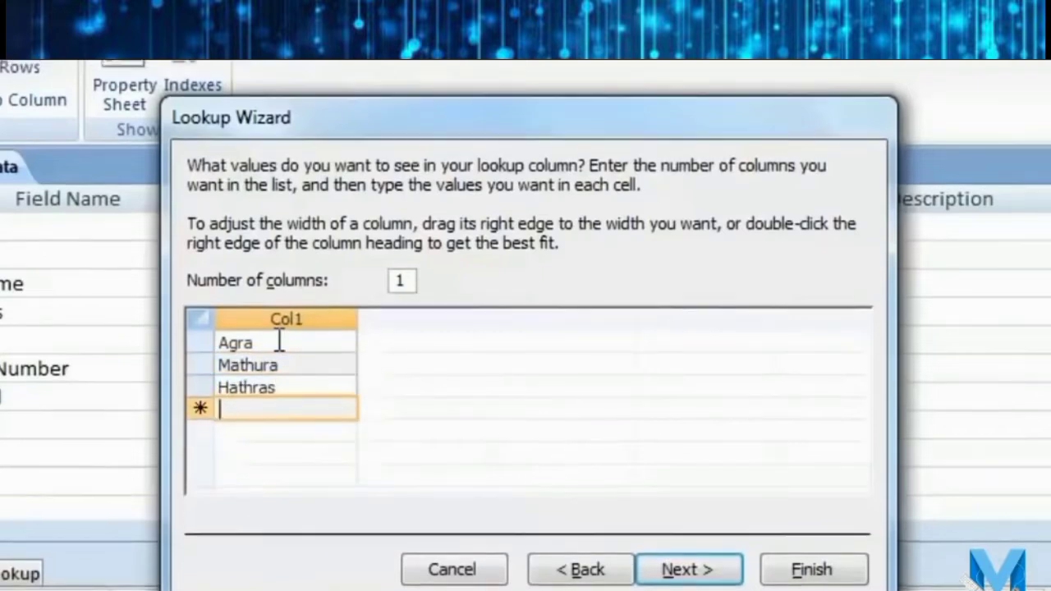
Keep the column label City and finish the lookup wizard.
click(302, 322)
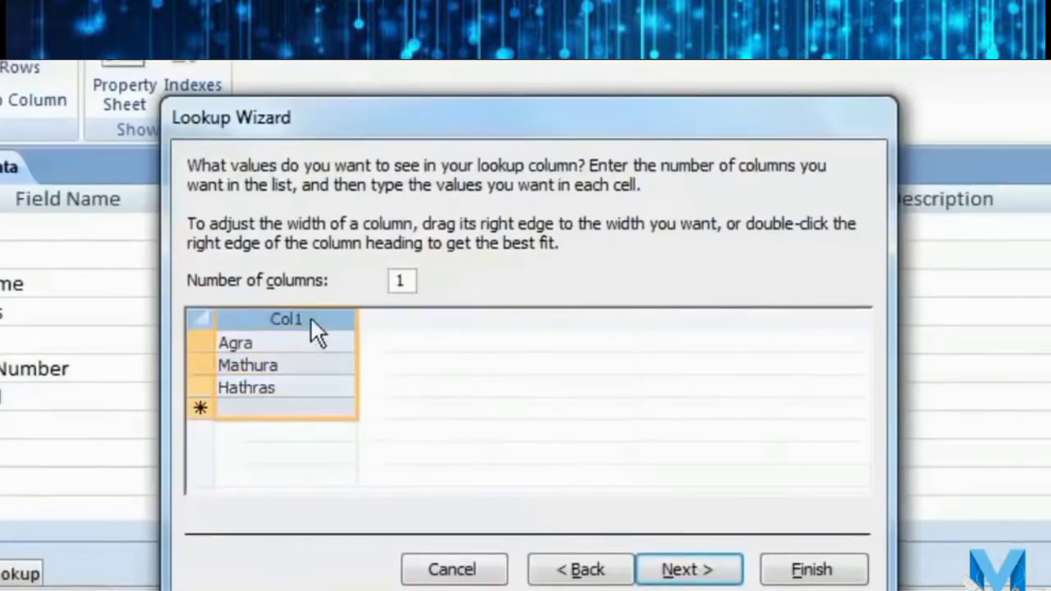
click(683, 568)
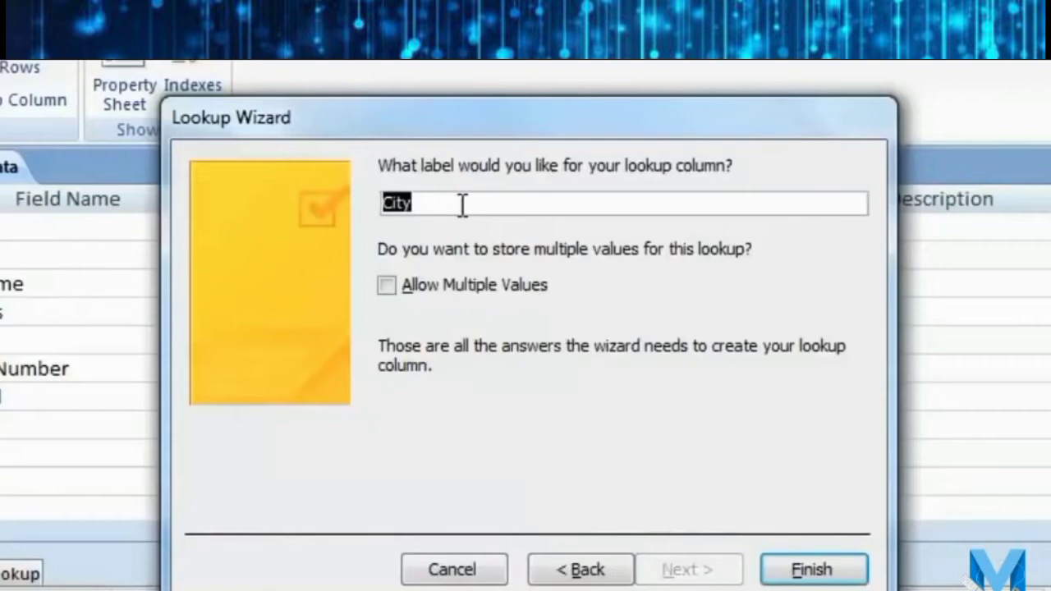
text(City)
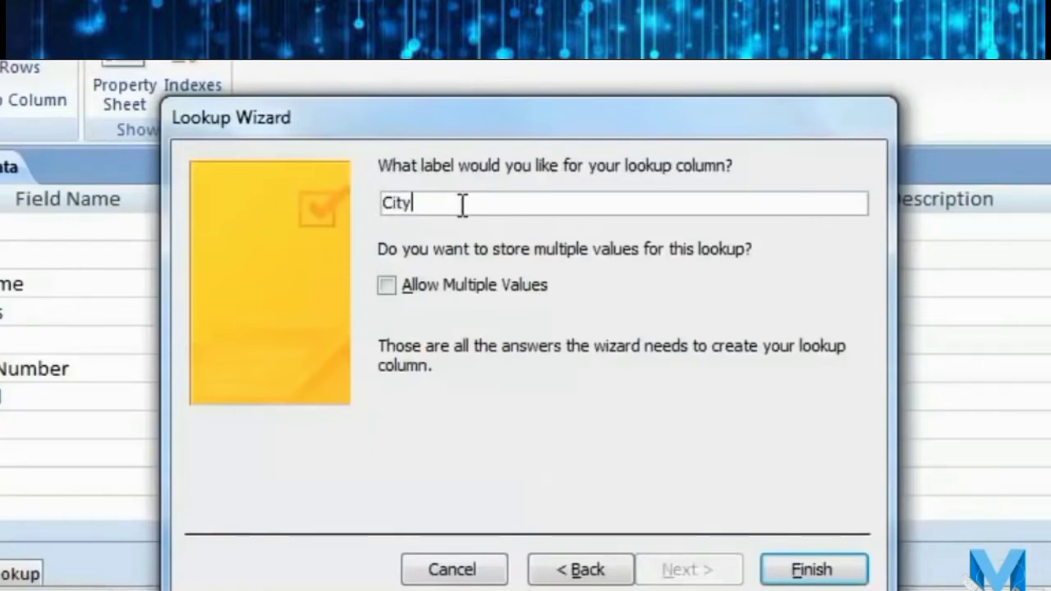
click(392, 290)
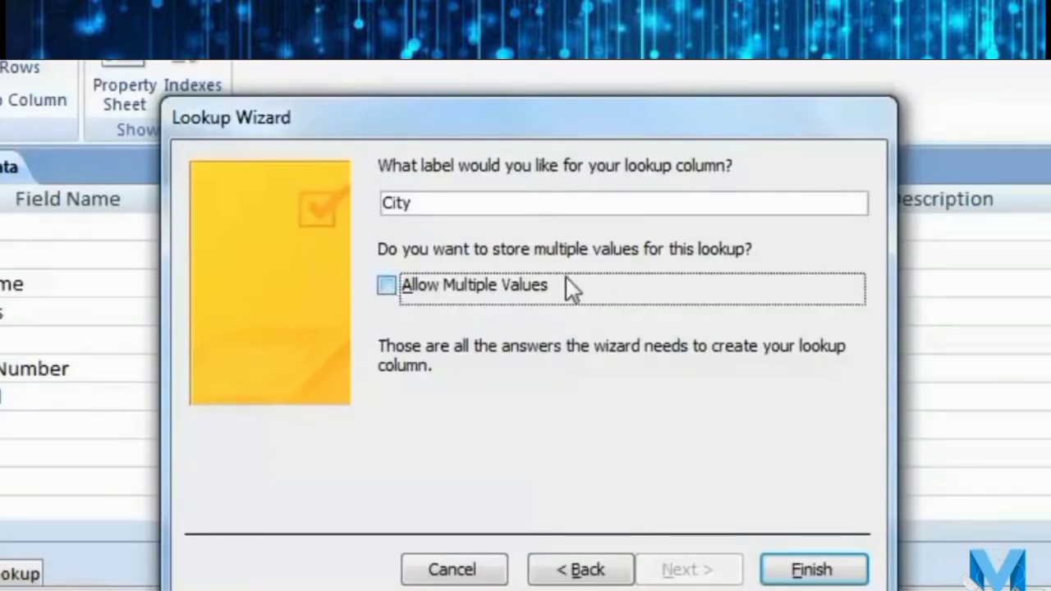
click(812, 570)
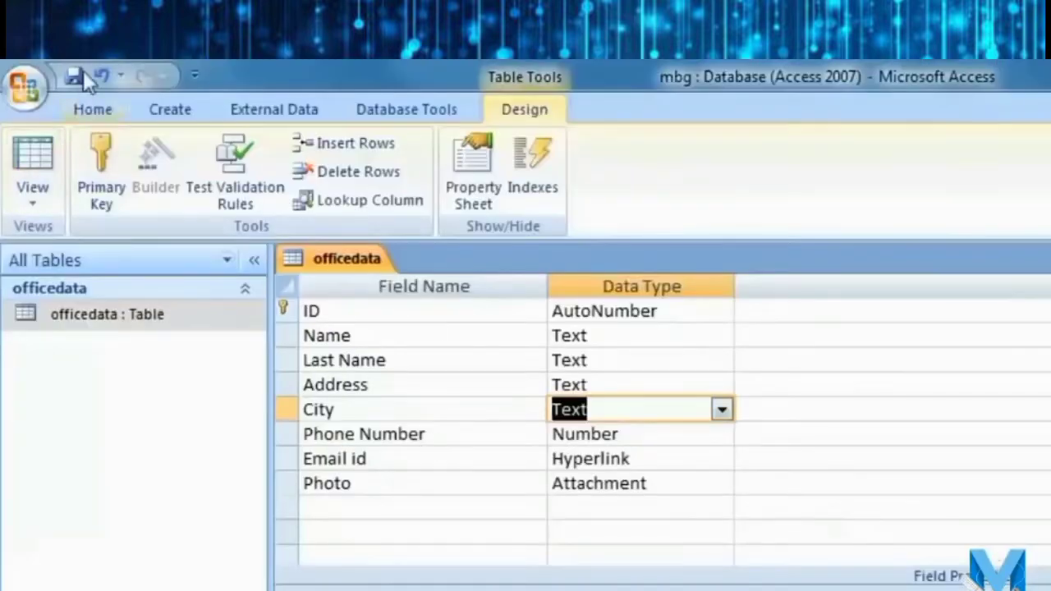
Switch officedata to Datasheet View and open record 5's City list, leaving it as Agra.
click(45, 189)
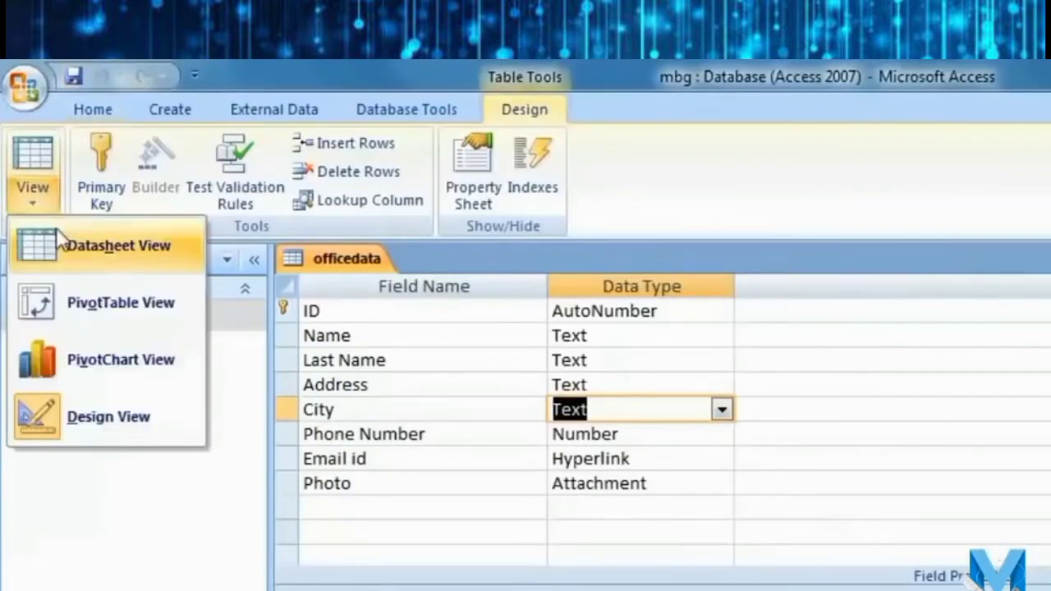
click(149, 250)
click(530, 391)
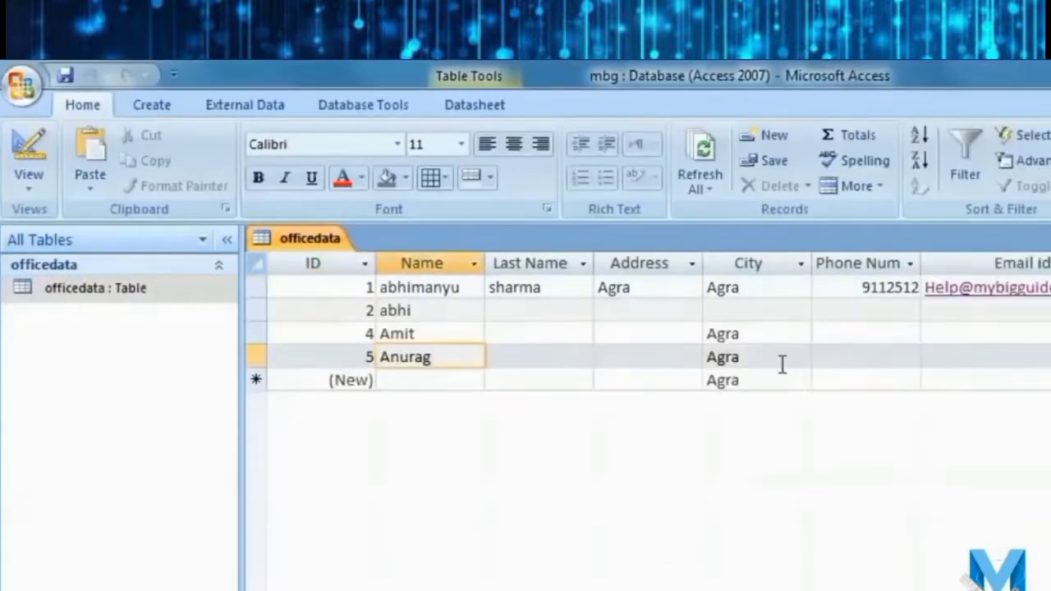
click(782, 364)
click(798, 359)
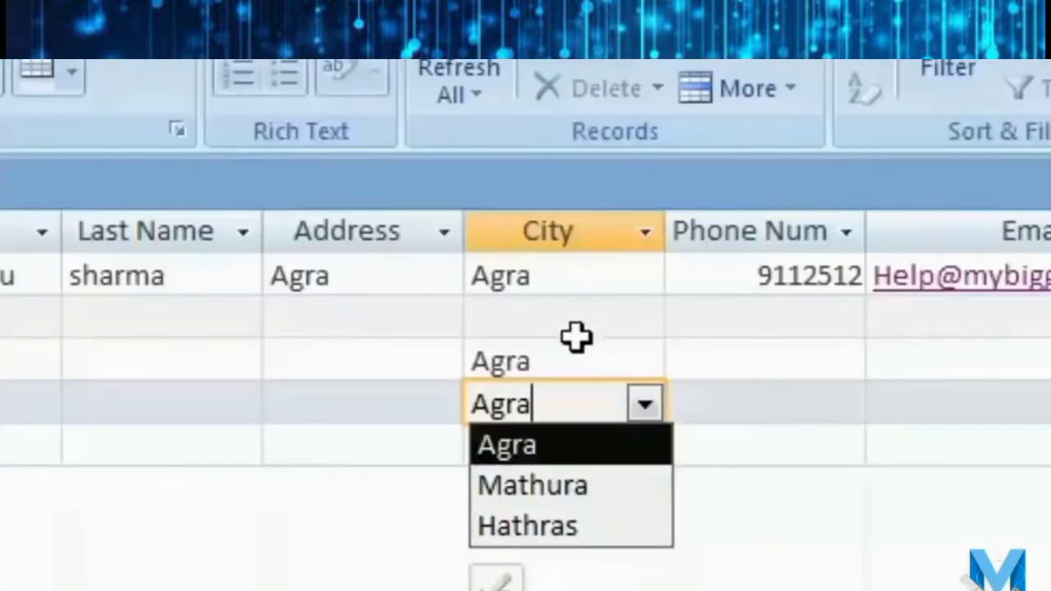
click(610, 326)
Pick Mathura from the City dropdown for records 2 and 5.
click(644, 318)
click(607, 404)
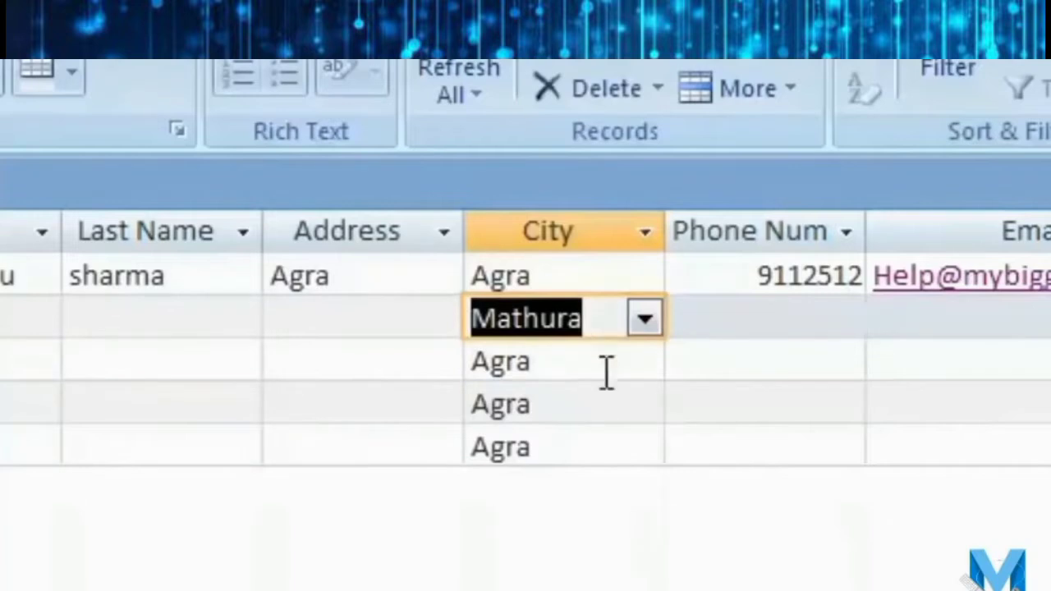
click(610, 403)
click(644, 404)
click(607, 486)
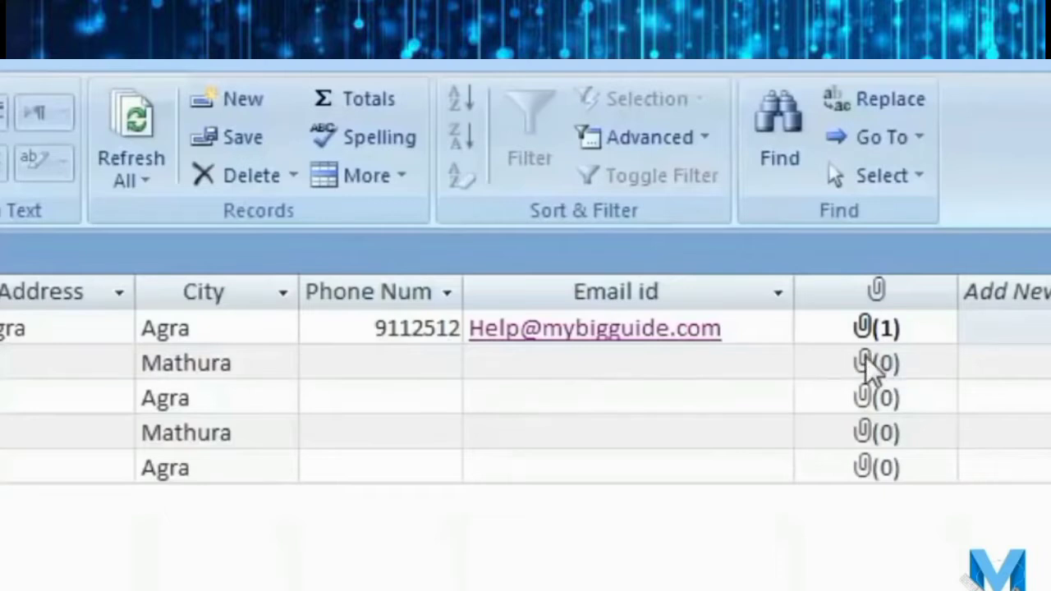
double_click(866, 361)
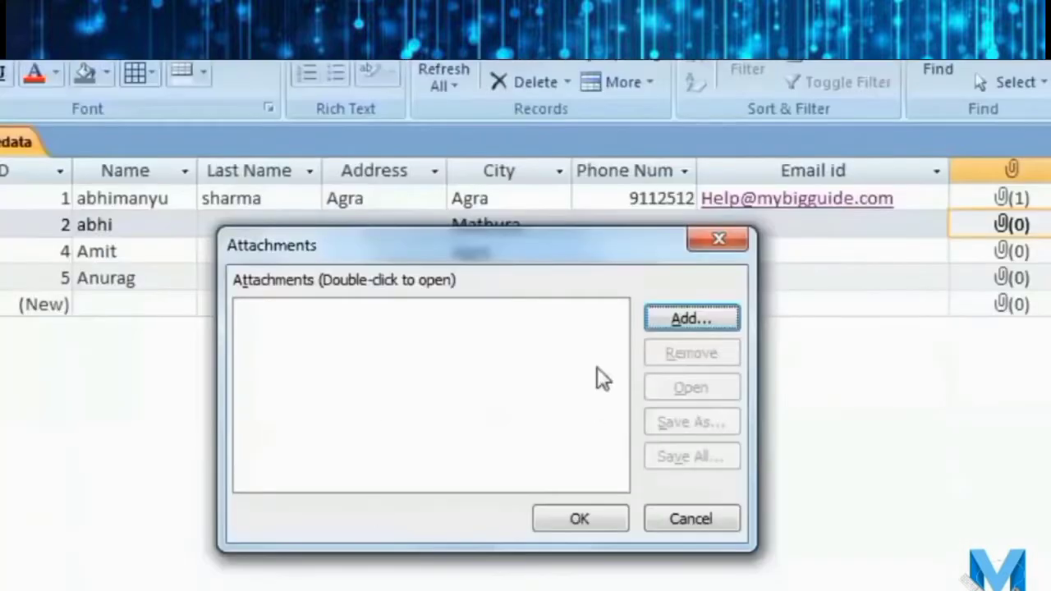
Add Desert.jpg from Sample Pictures as record 2's attachment and confirm with OK.
click(703, 320)
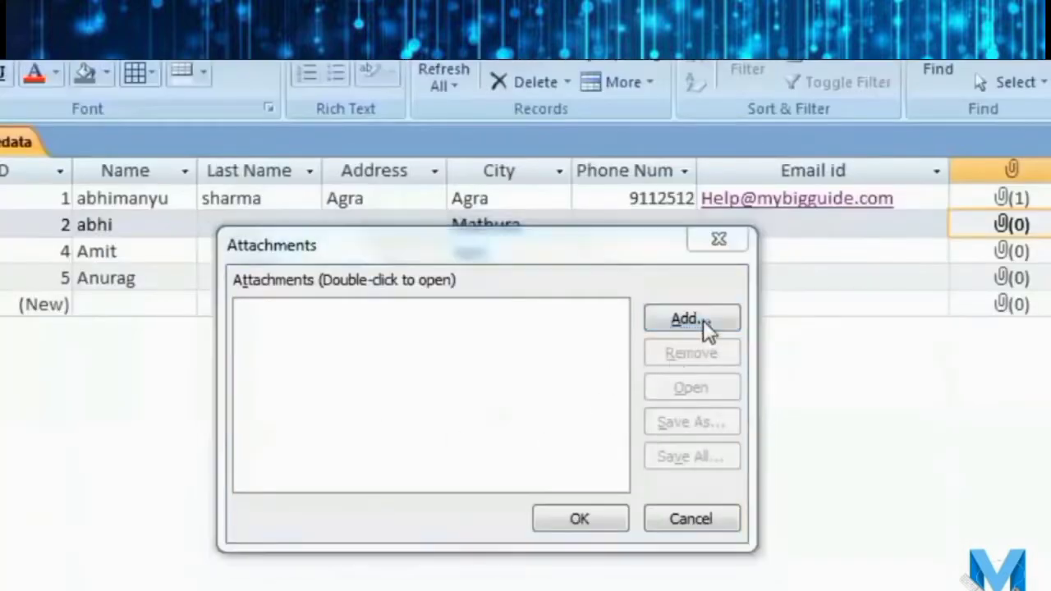
scroll(1048, 465, down, 1)
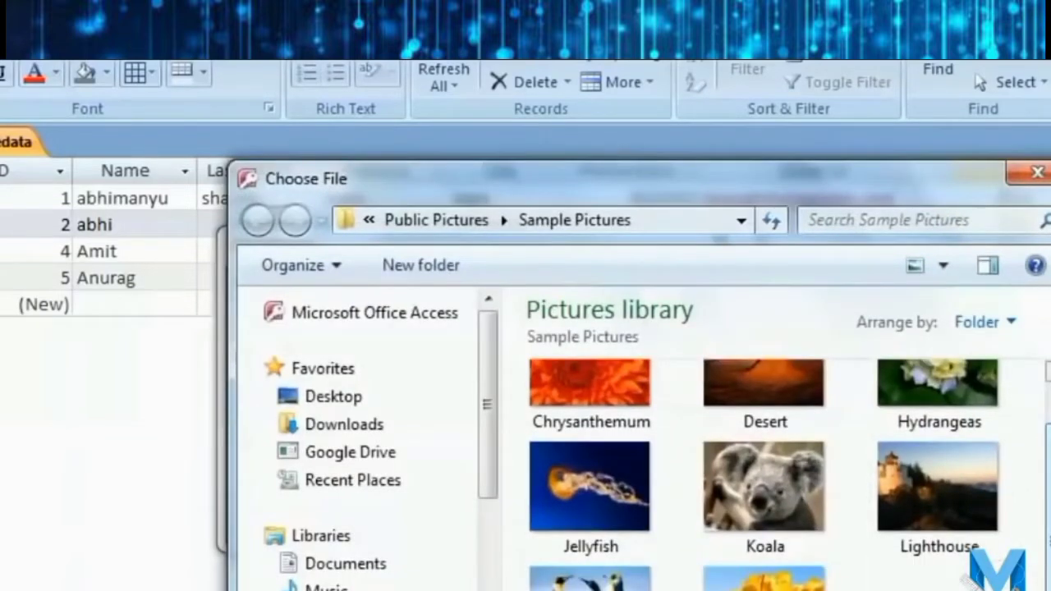
scroll(1046, 485, up, 1)
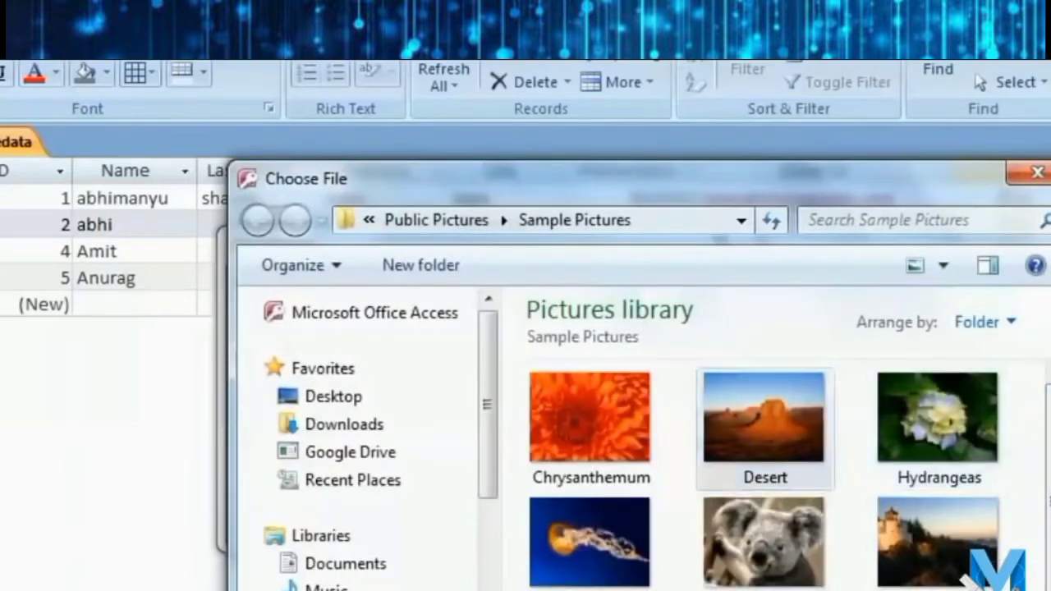
double_click(764, 419)
click(594, 523)
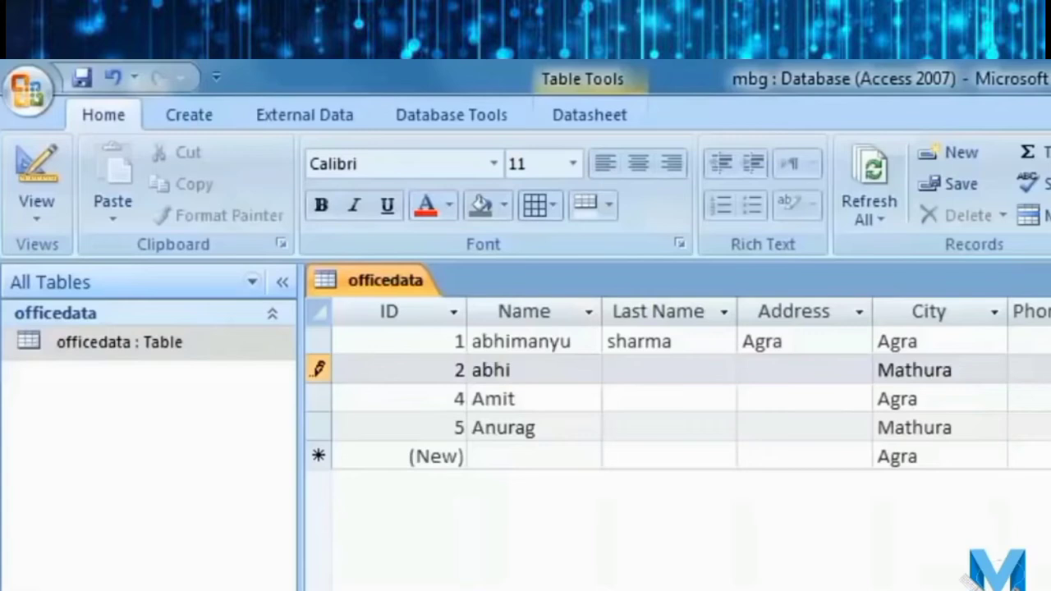
Step down through the officedata records filling in last names, addresses, phones and e-mails.
click(1043, 341)
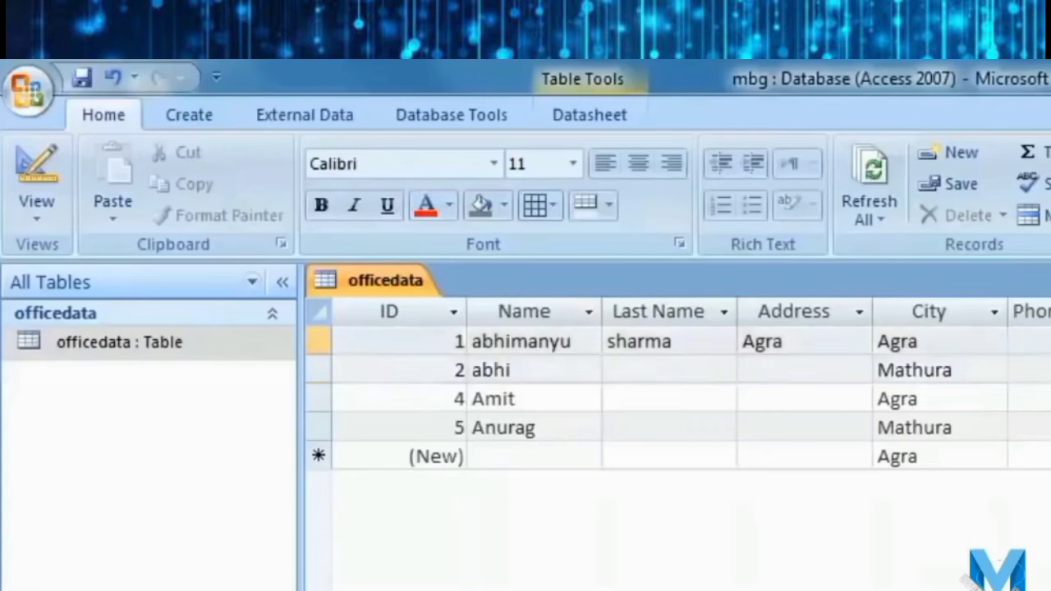
key(Down)
key(Down)
key(Down)
key(Down)
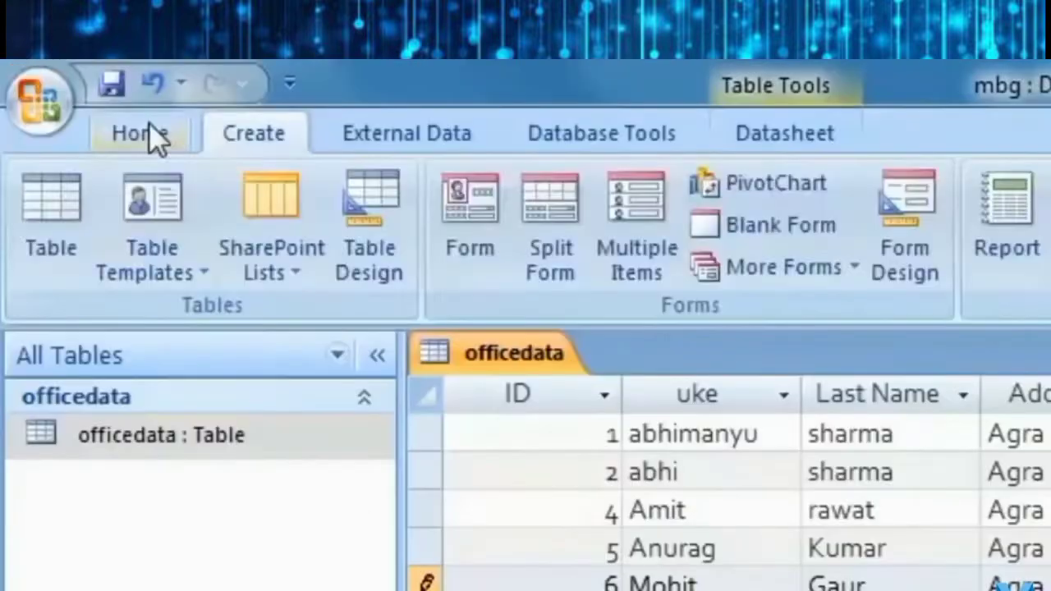
click(82, 103)
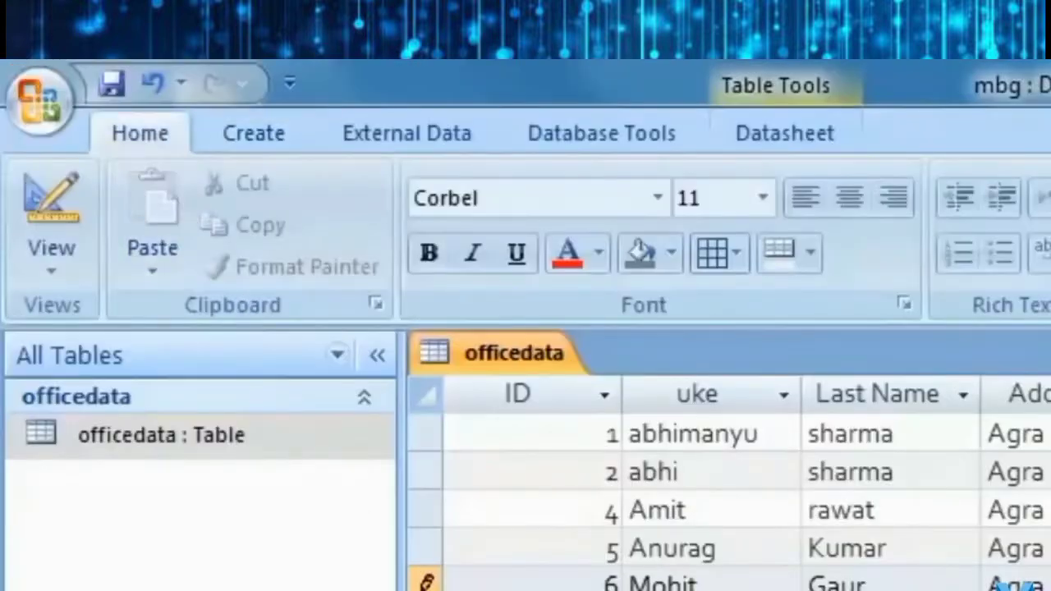
Create a quick form from officedata via More Forms, then return to its datasheet.
click(271, 140)
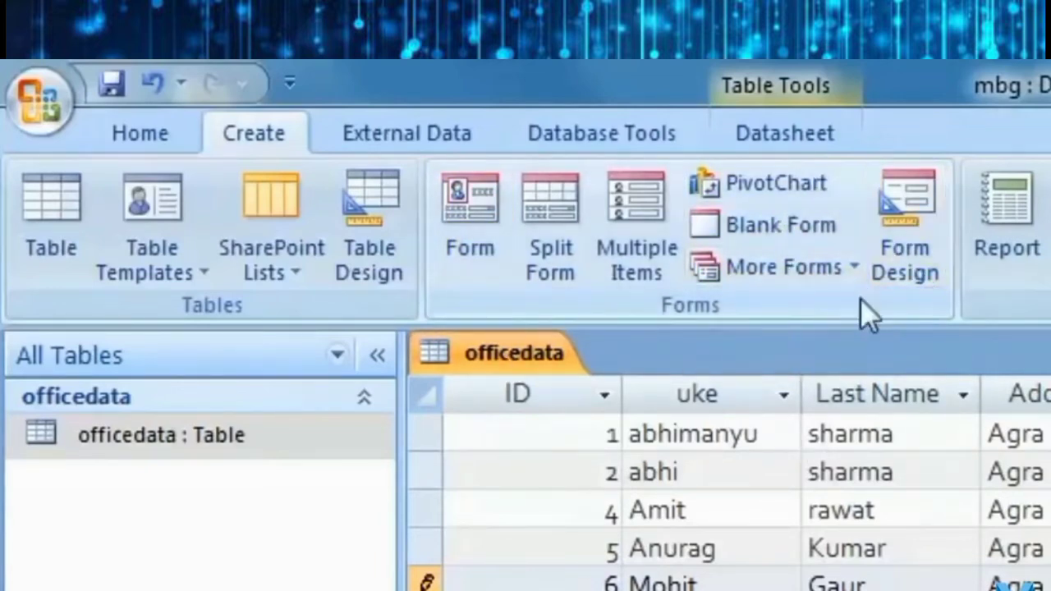
click(853, 264)
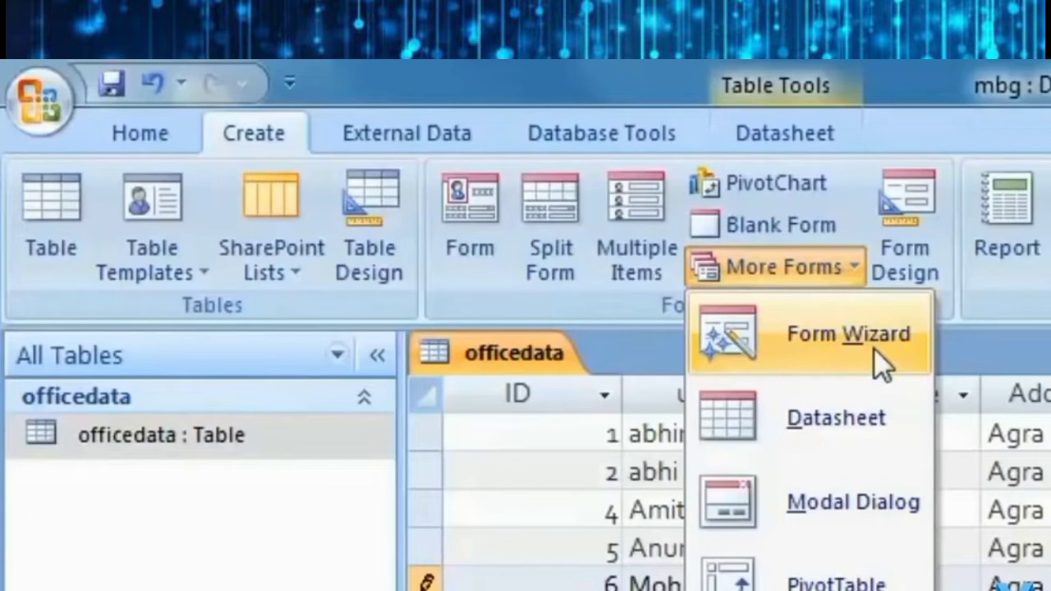
click(468, 222)
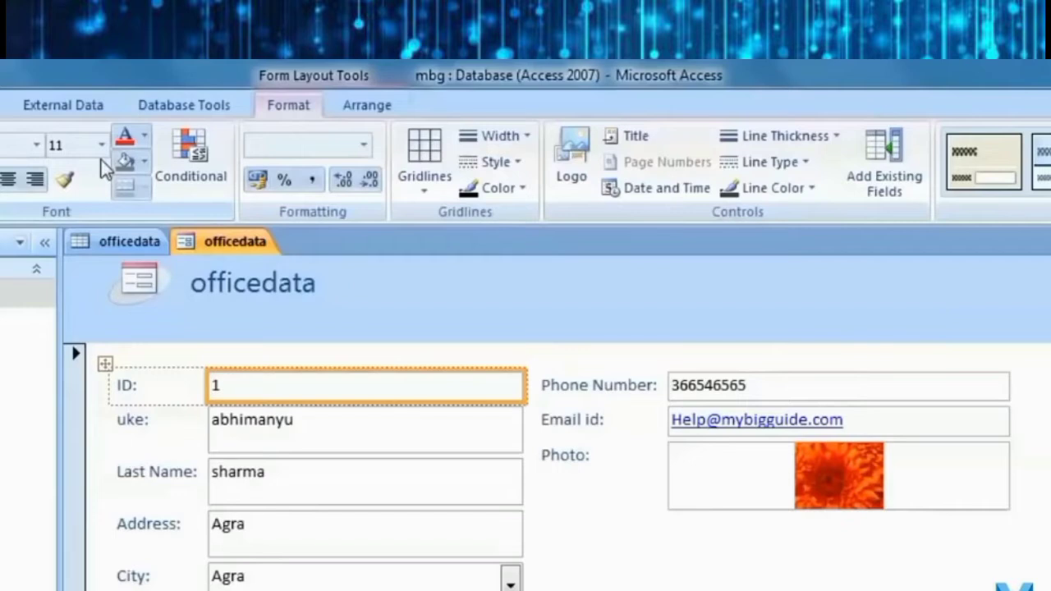
click(128, 242)
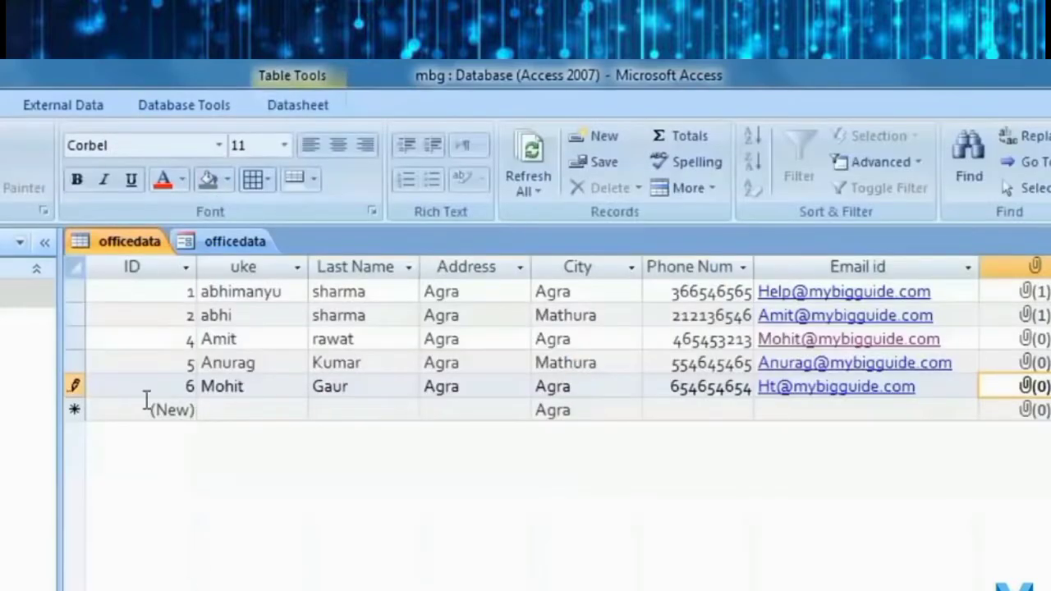
On the officedata form, narrow the uke text box and switch to Design View.
click(234, 241)
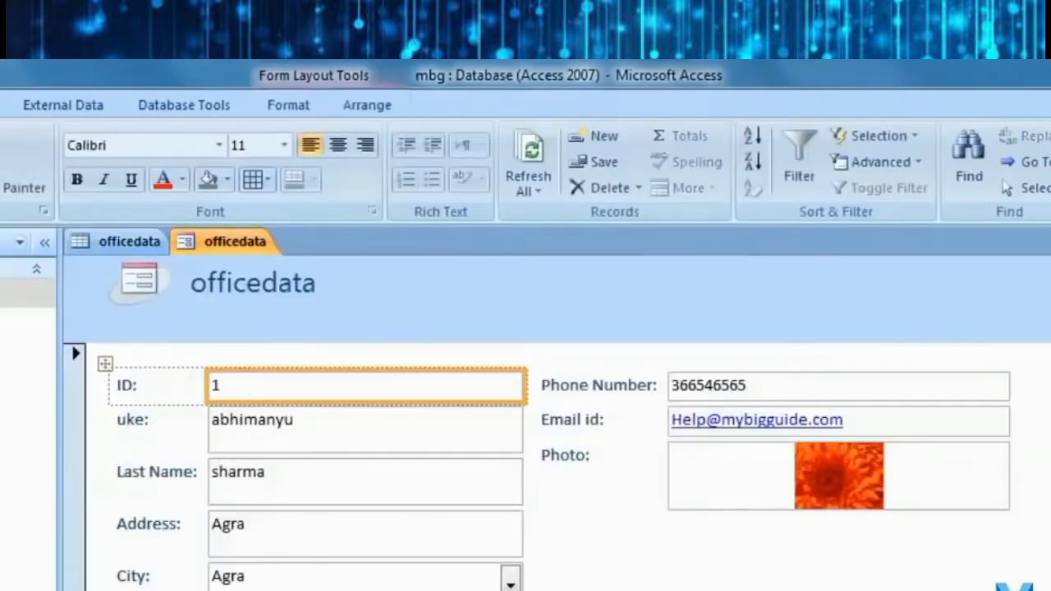
click(30, 183)
click(887, 466)
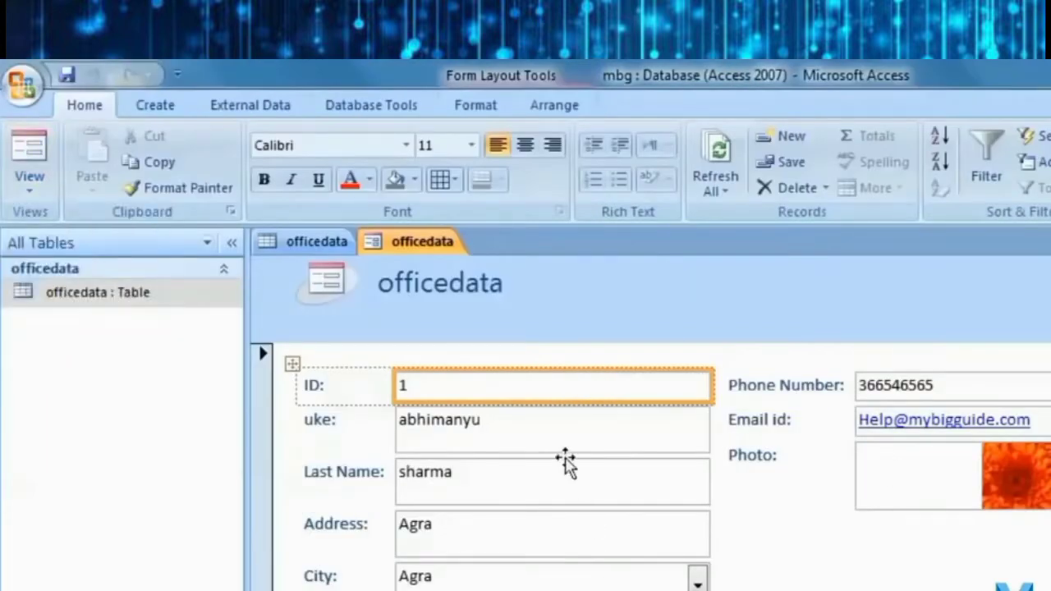
click(448, 436)
click(30, 182)
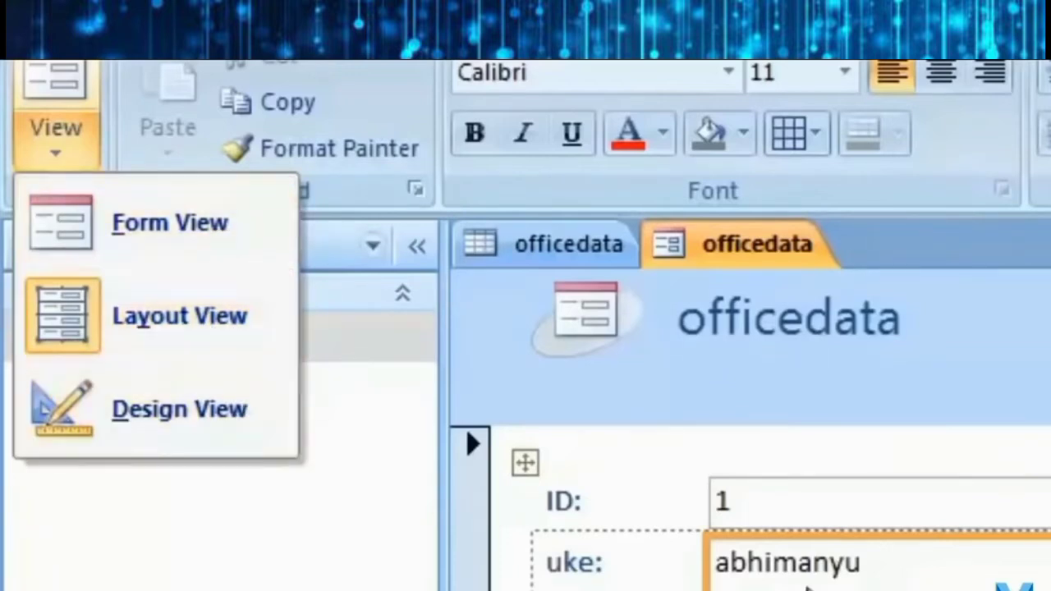
click(435, 455)
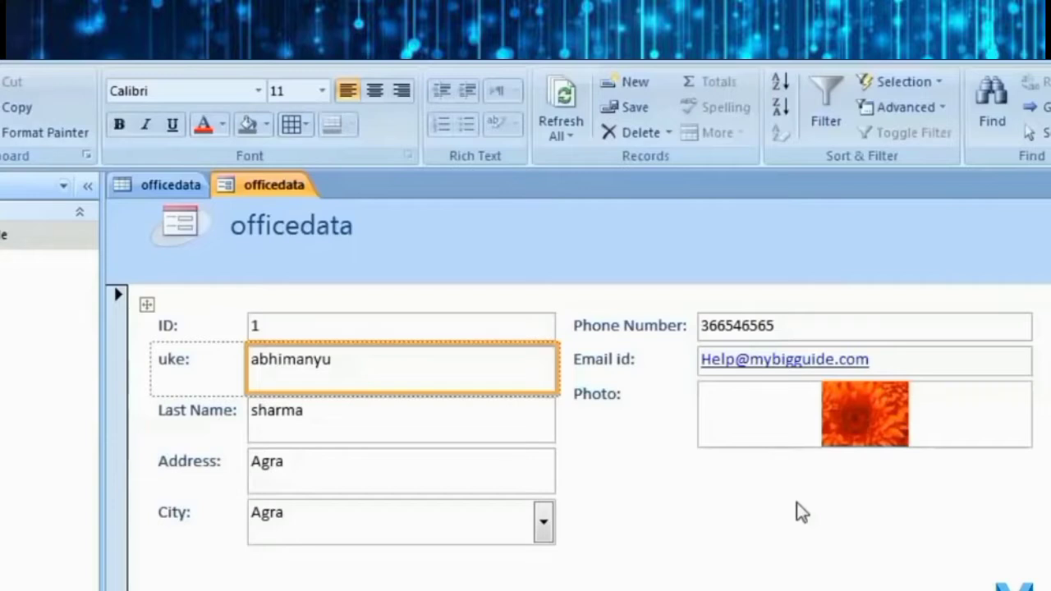
mouse_move(559, 369)
mouse_down()
mouse_move(482, 362)
mouse_move(556, 361)
mouse_up()
click(29, 184)
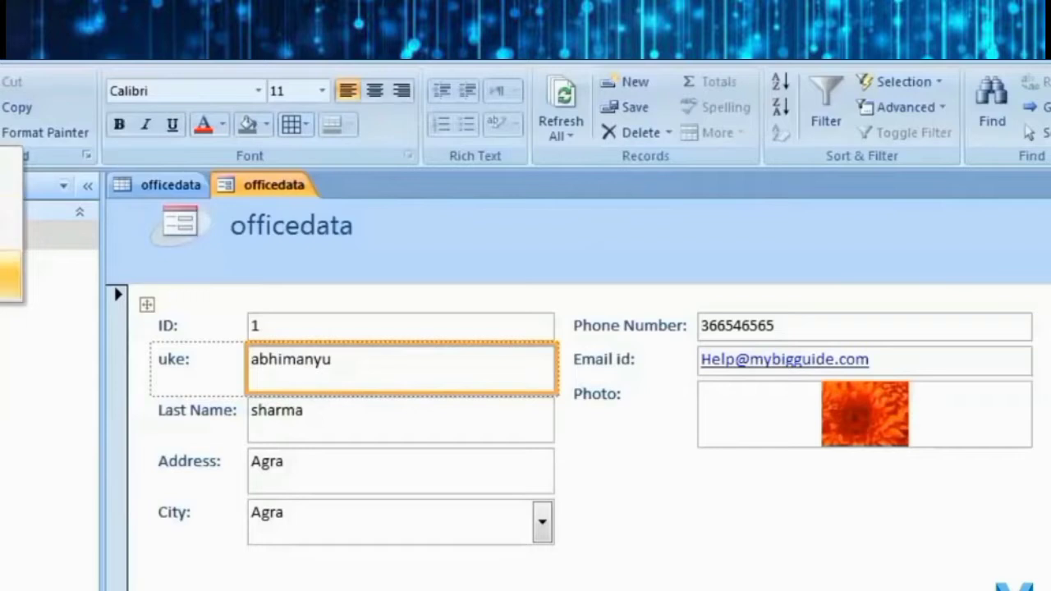
click(11, 276)
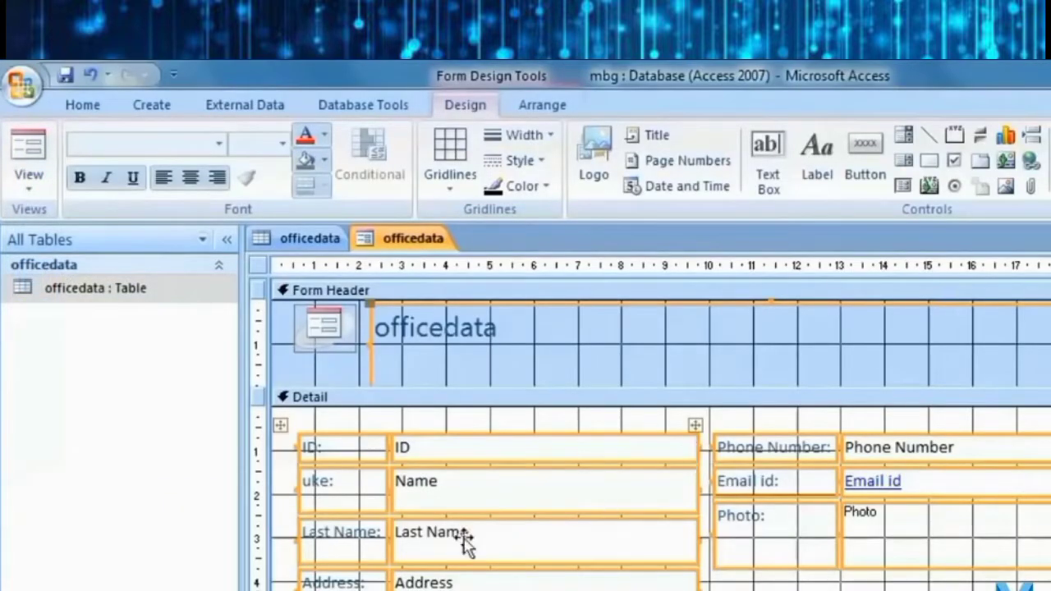
In Layout View, rename the form's uke label to Name.
click(19, 190)
click(121, 279)
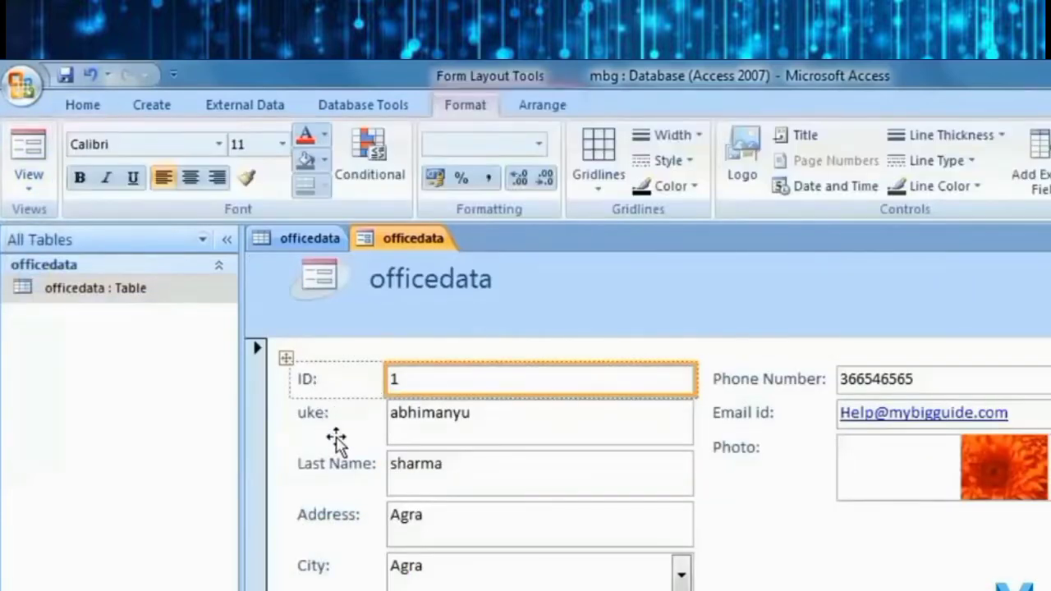
click(332, 432)
double_click(305, 420)
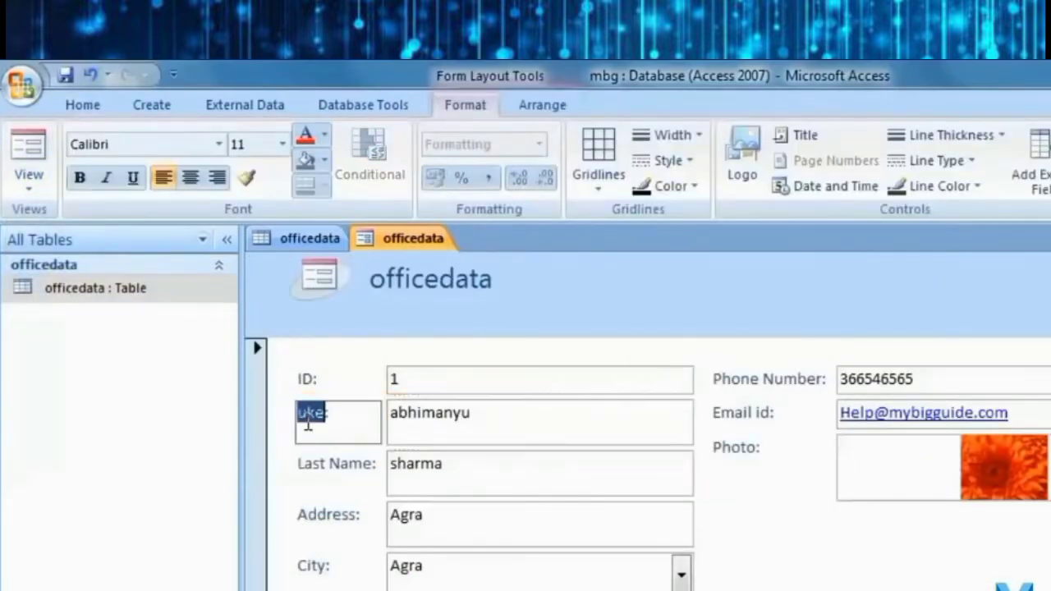
text(Name)
key(Return)
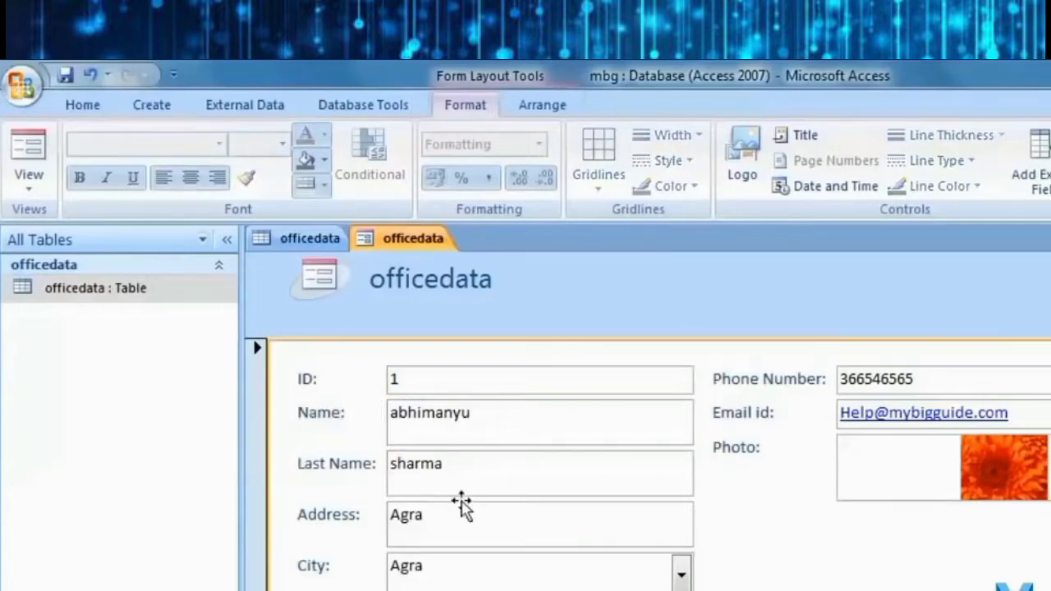
Select the Last Name, City, Phone Number and Photo controls in turn.
click(466, 492)
click(648, 575)
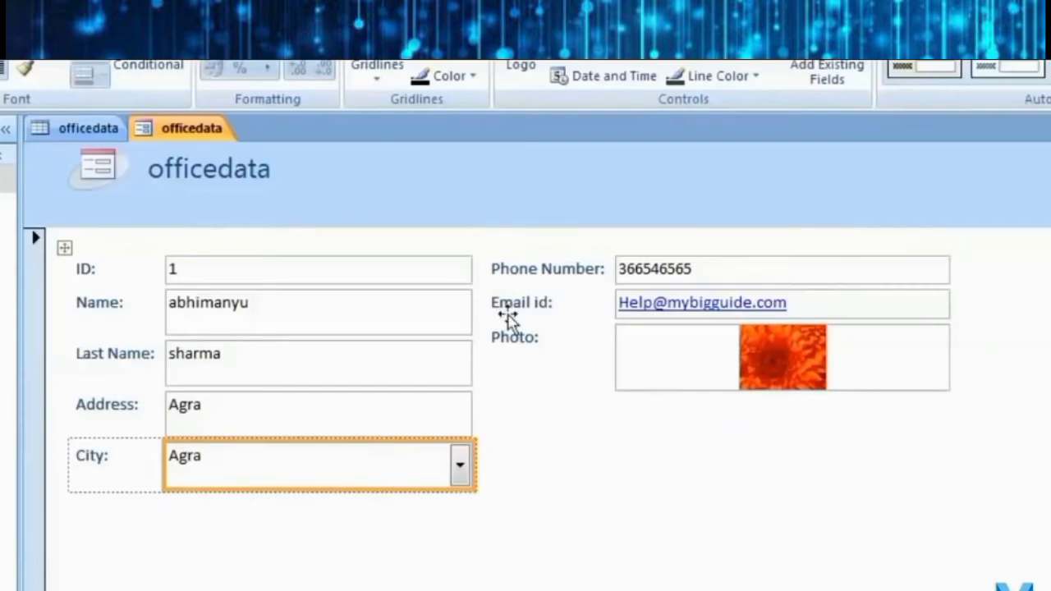
click(760, 269)
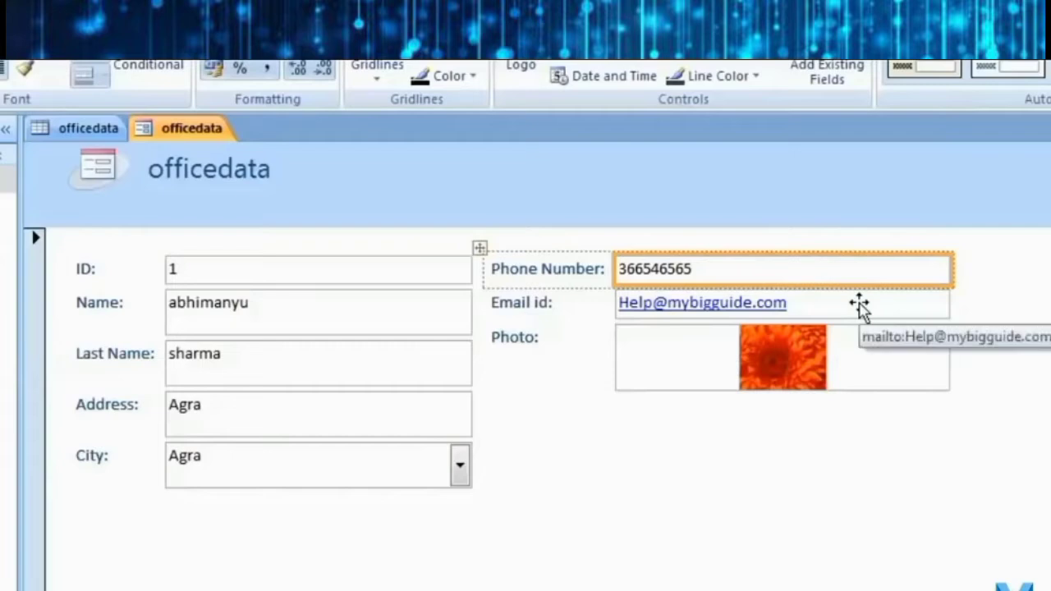
click(807, 579)
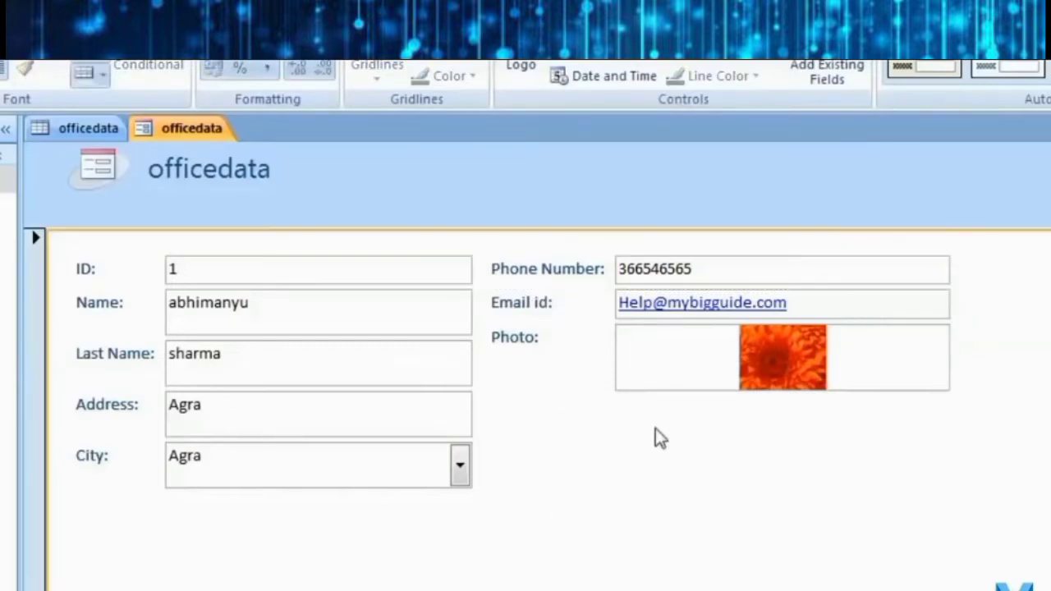
click(827, 351)
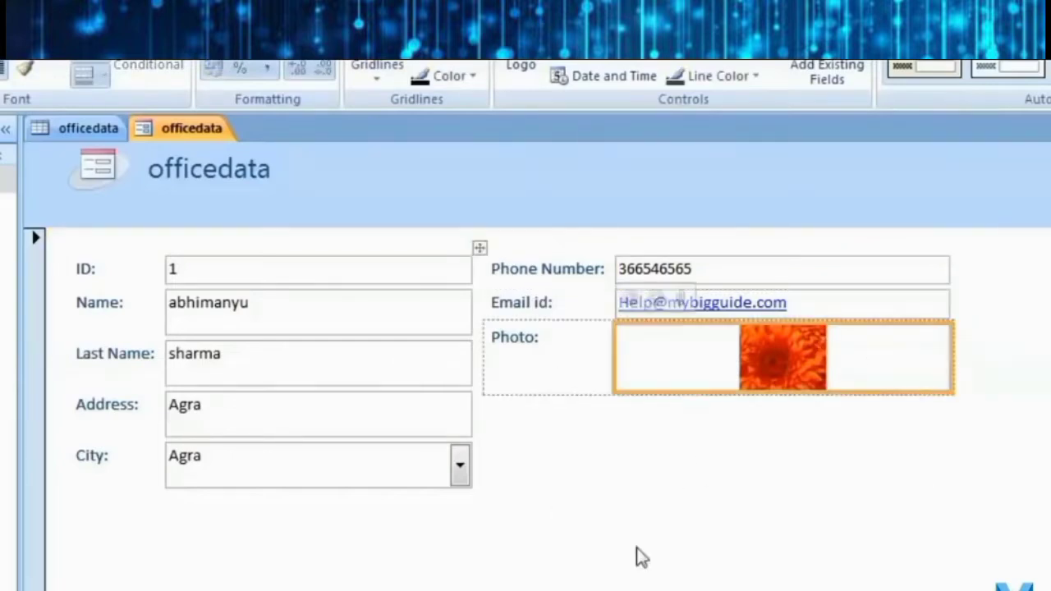
click(28, 180)
In Form View, go to the last record and change its City to Mathura.
click(96, 233)
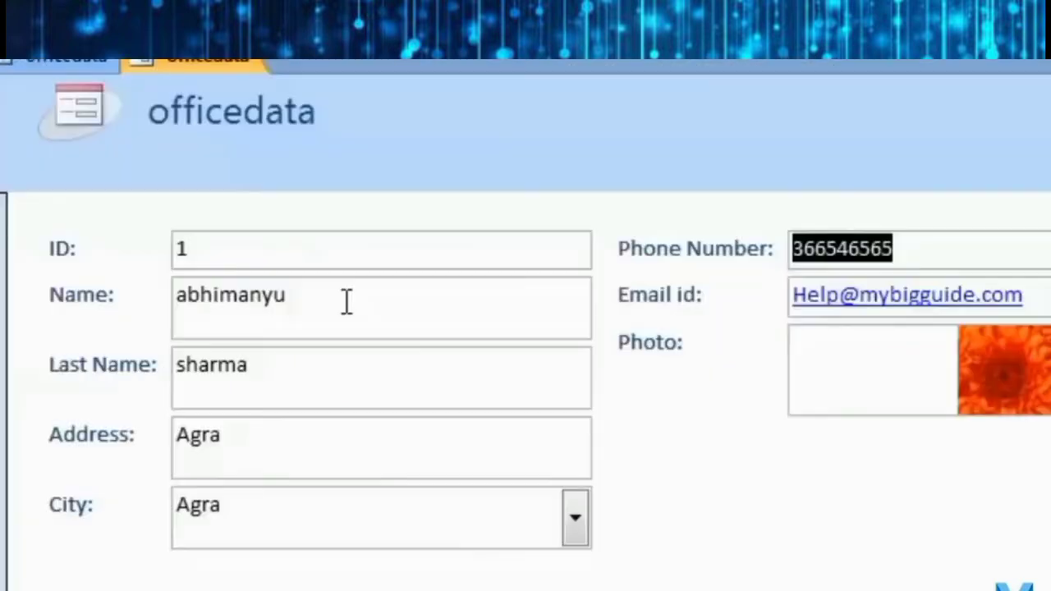
click(681, 574)
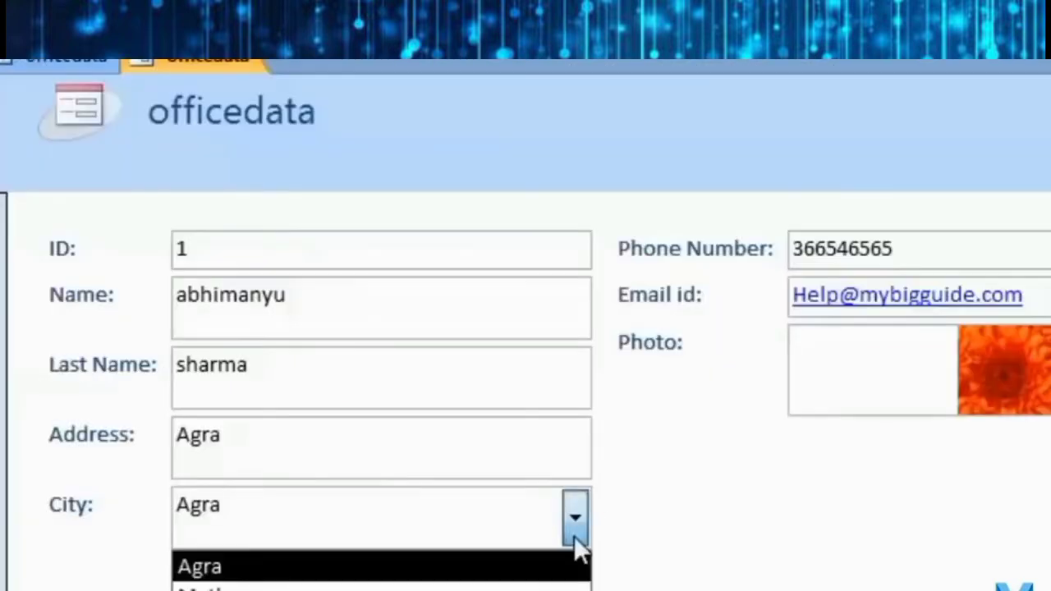
click(575, 518)
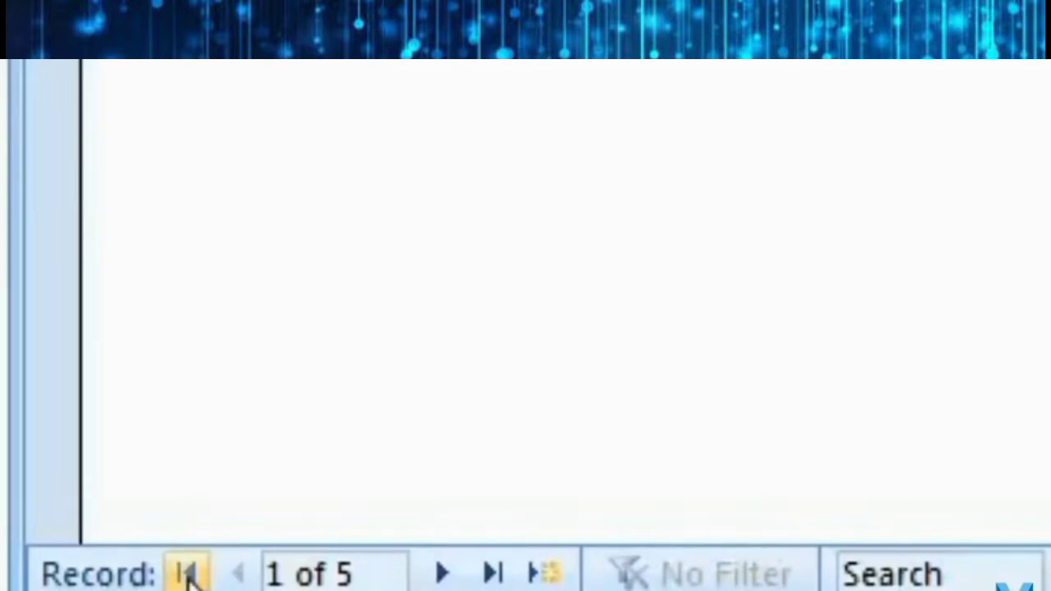
click(494, 575)
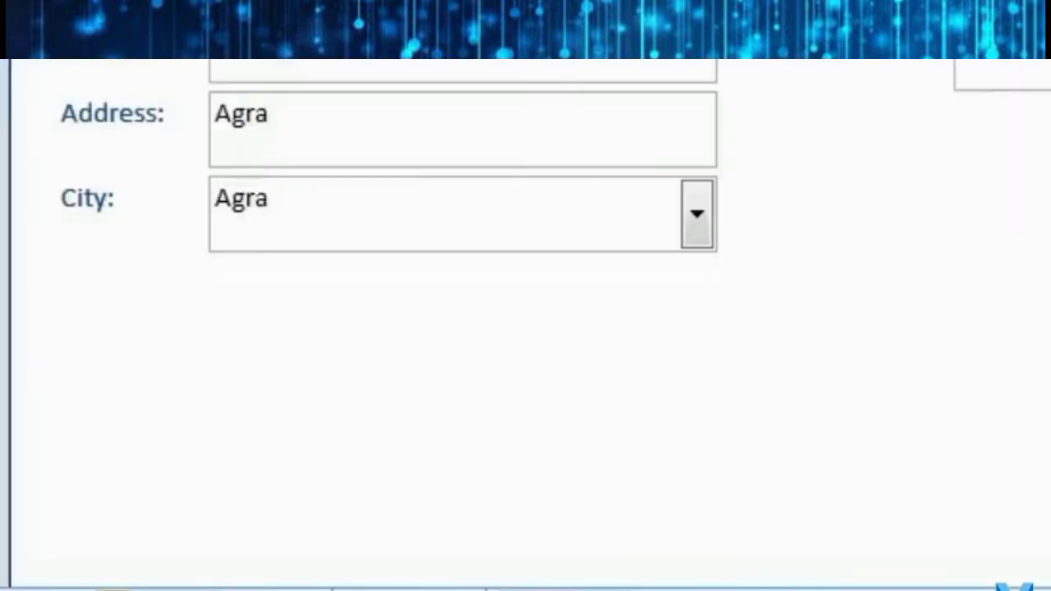
key(Page_Up)
key(Page_Up)
key(Page_Up)
click(246, 589)
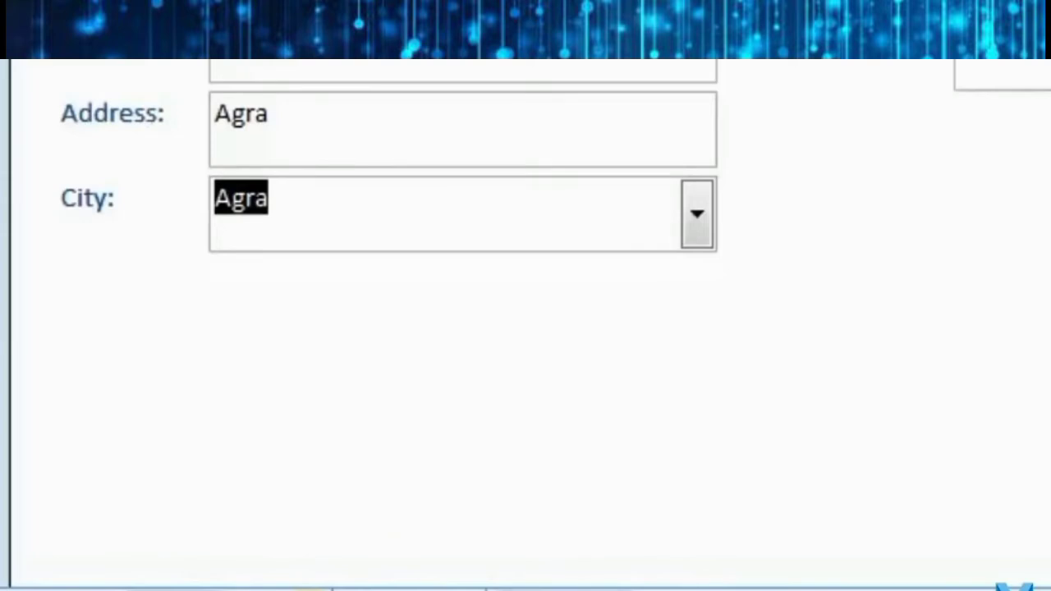
Start a new record and enter the person's first and last name.
click(316, 586)
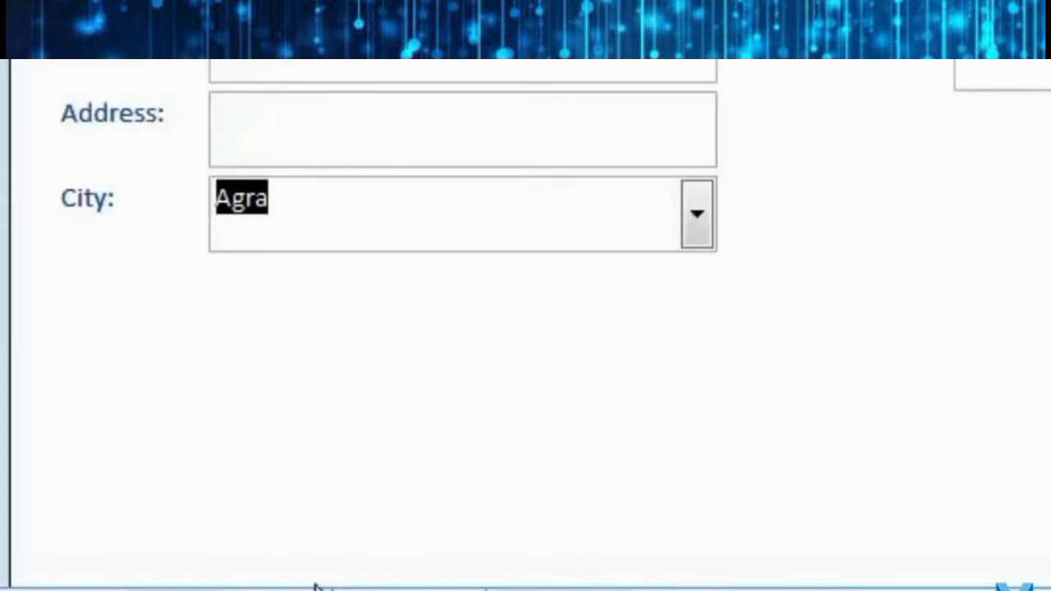
text(abhi)
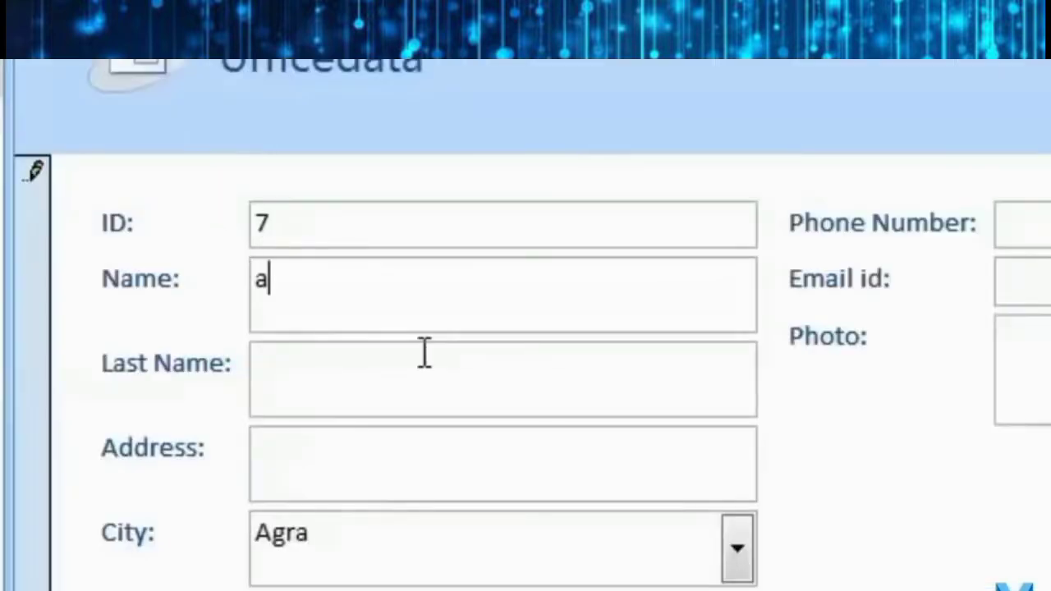
key(Tab)
text(abhi)
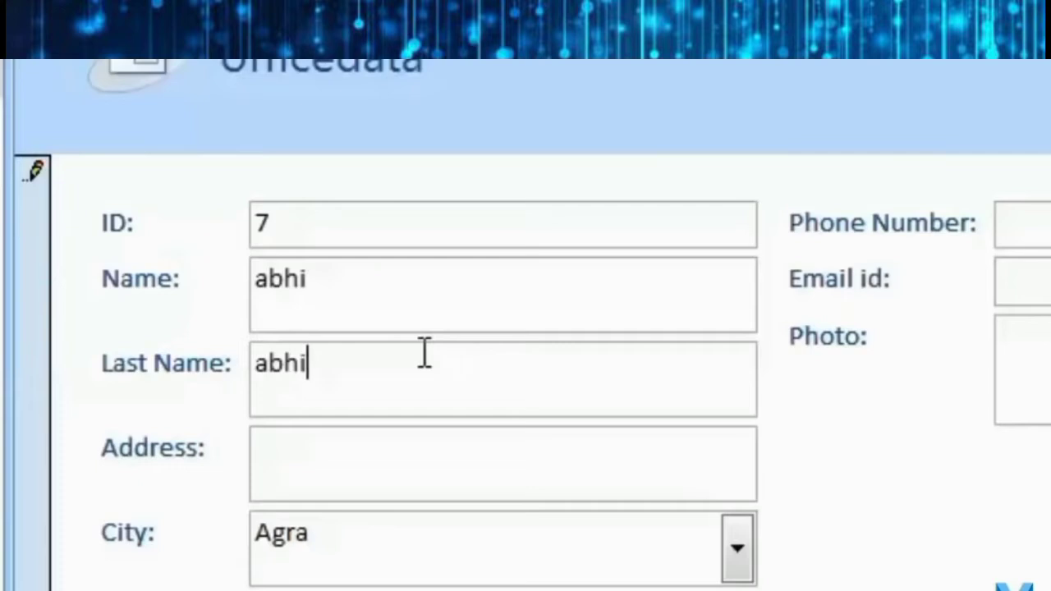
text(agra)
key(Tab)
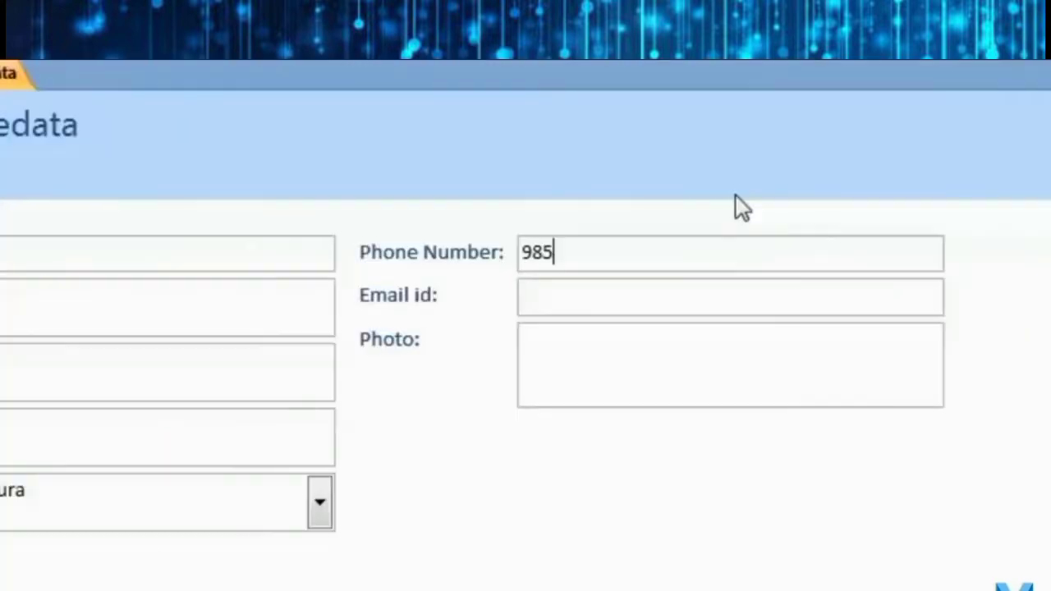
Browse for a Photo attachment, then cancel without attaching anything.
click(683, 376)
double_click(675, 369)
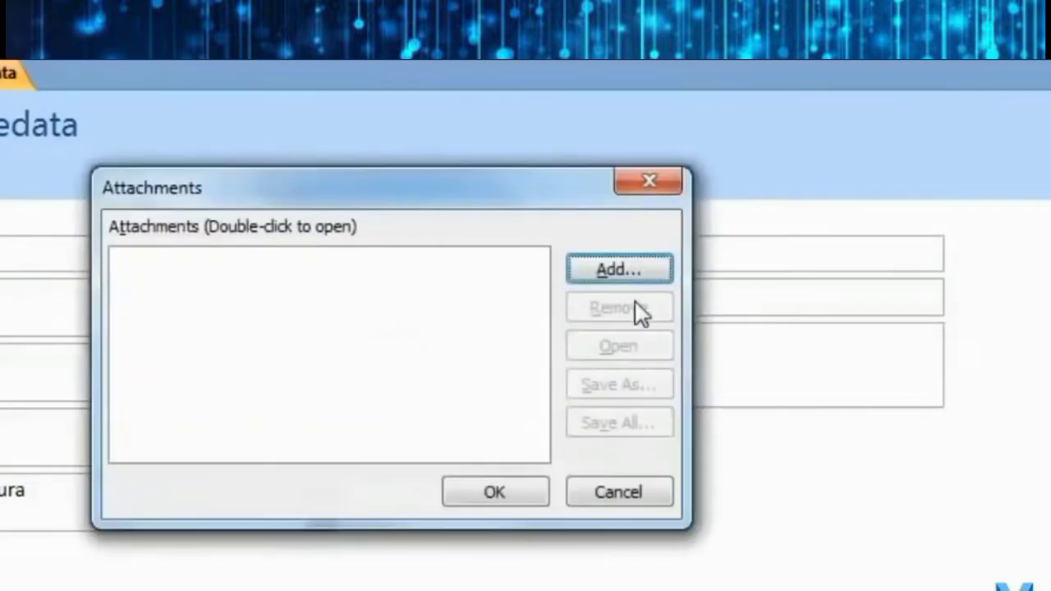
click(625, 276)
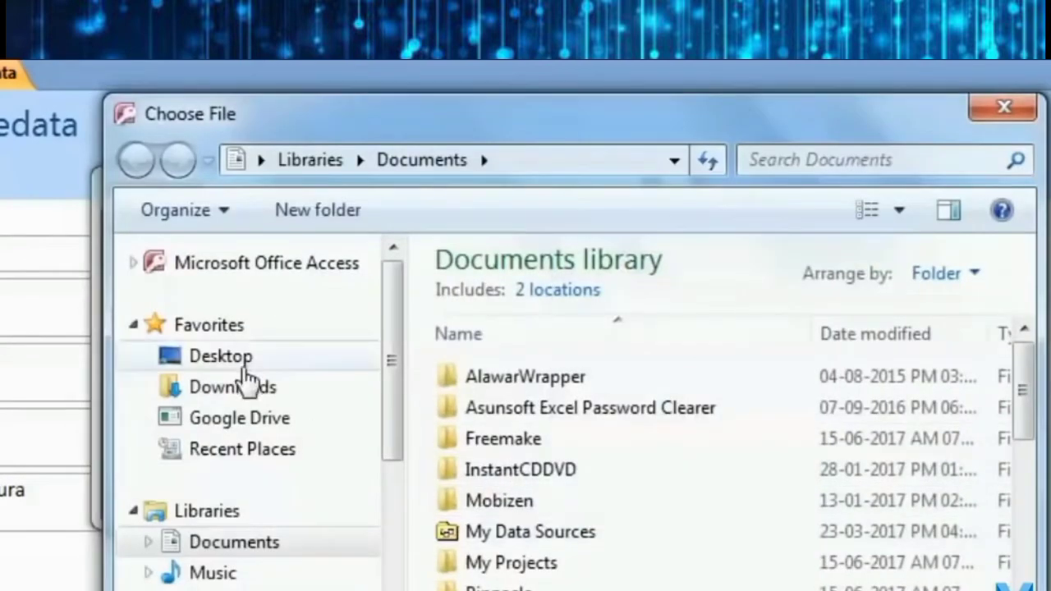
click(216, 590)
key(Escape)
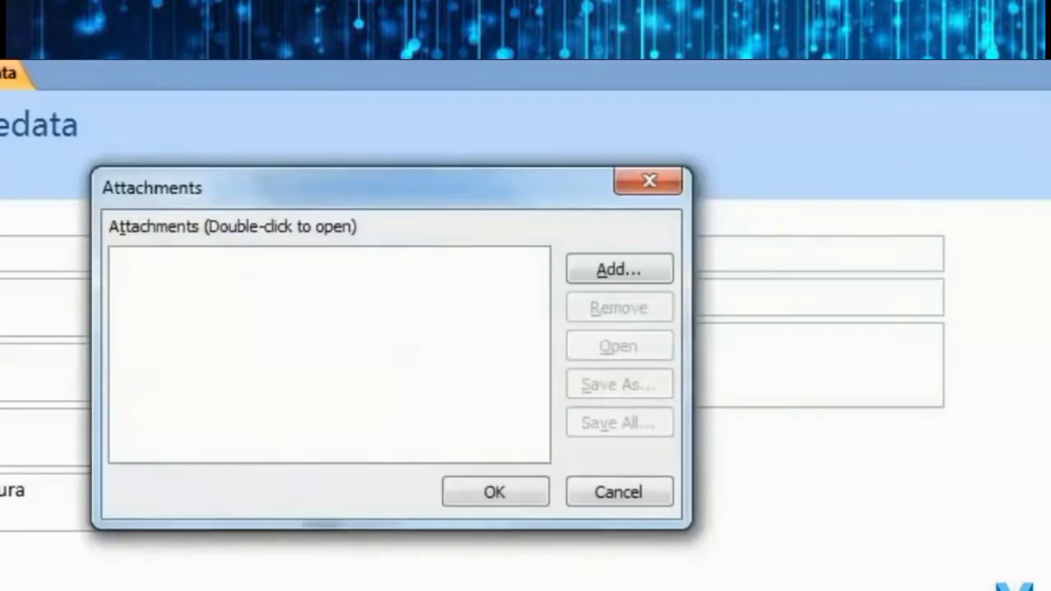
click(614, 502)
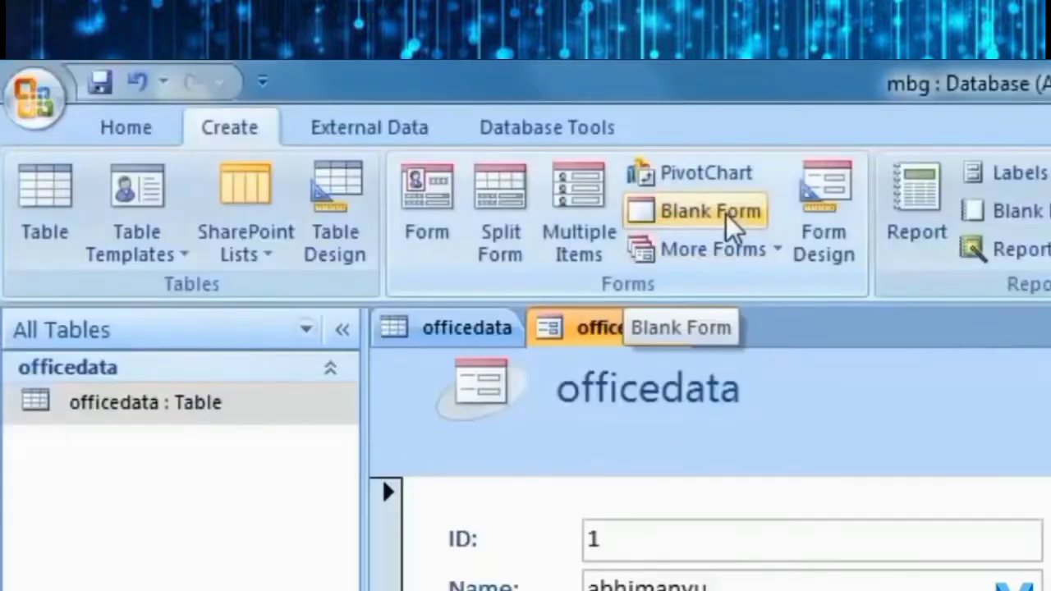
Create blank Form1, expand officedata's field list, and widen its Design View grid.
click(730, 221)
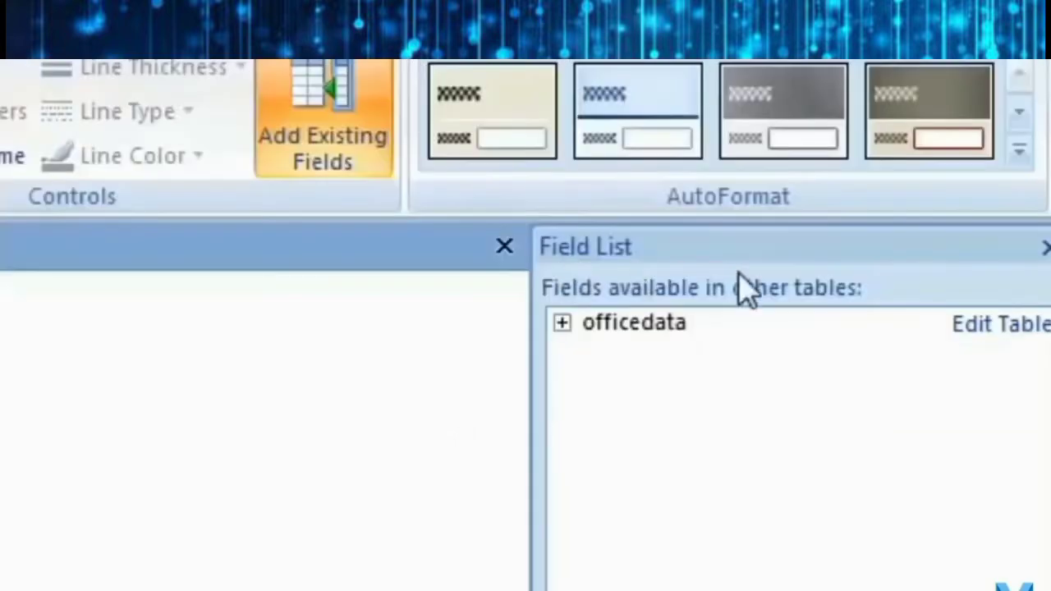
click(888, 264)
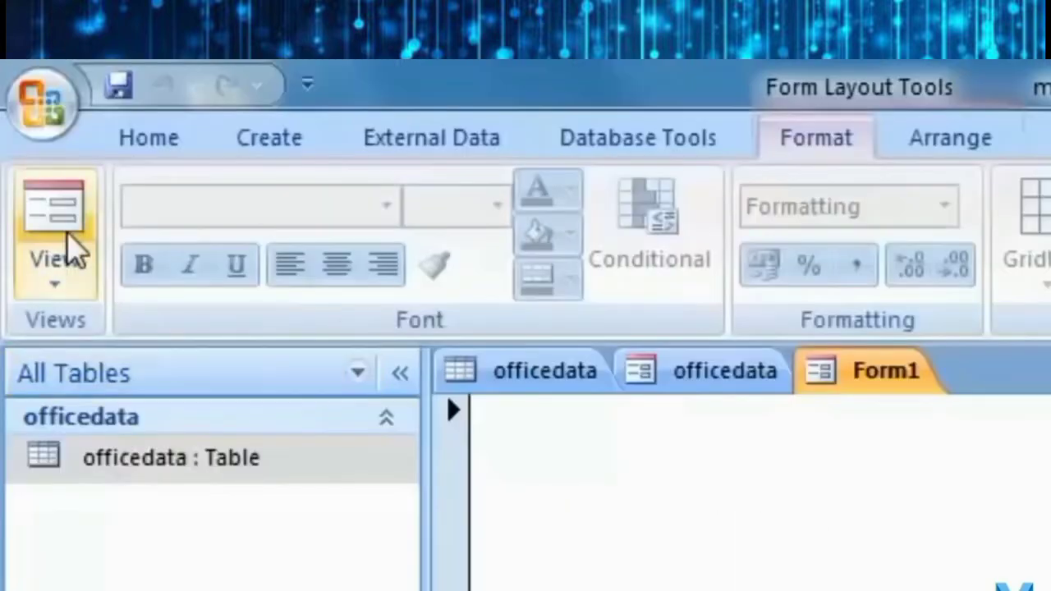
click(54, 279)
click(123, 545)
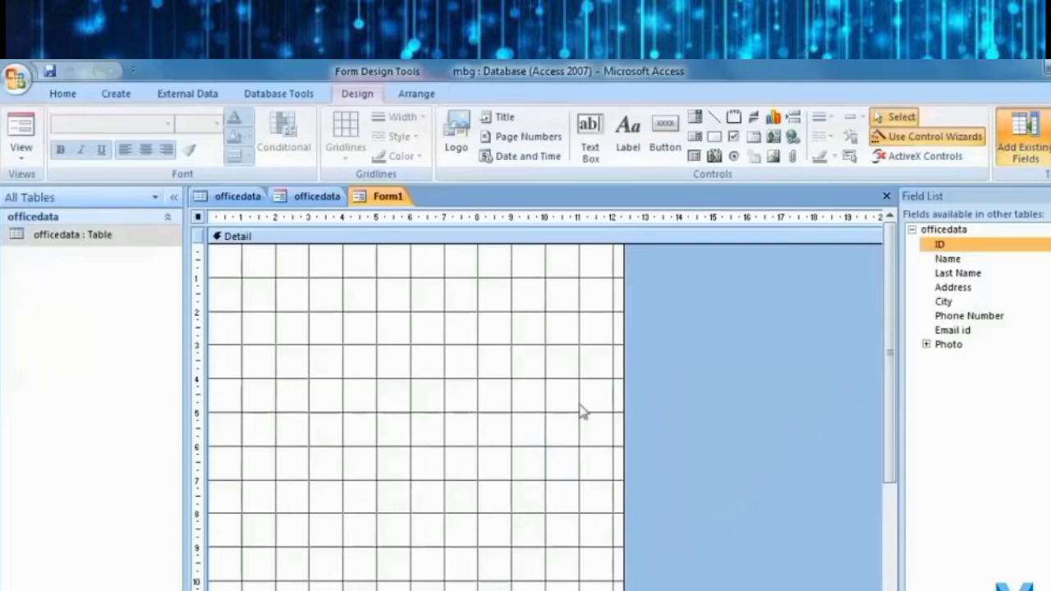
drag(624, 413, 862, 412)
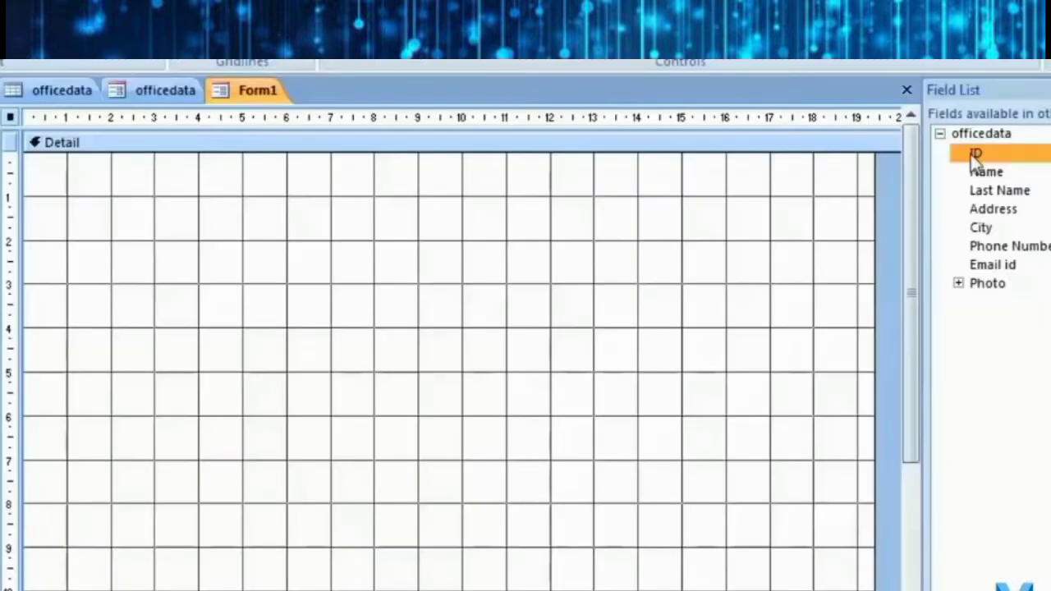
Add the ID and Name fields to Form1, placing Name under ID.
double_click(903, 432)
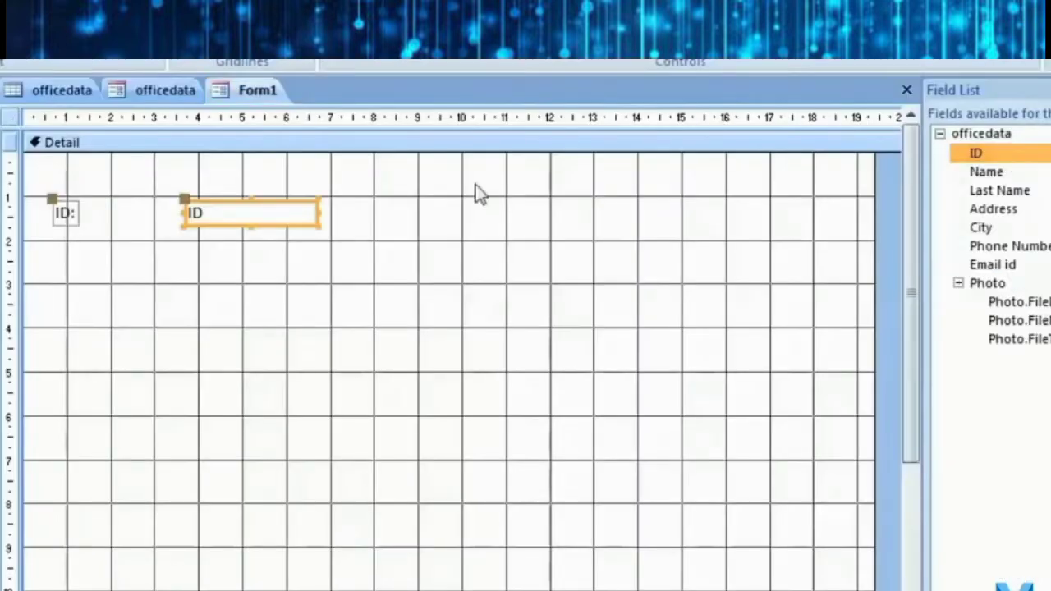
click(71, 217)
drag(77, 213, 144, 255)
click(92, 223)
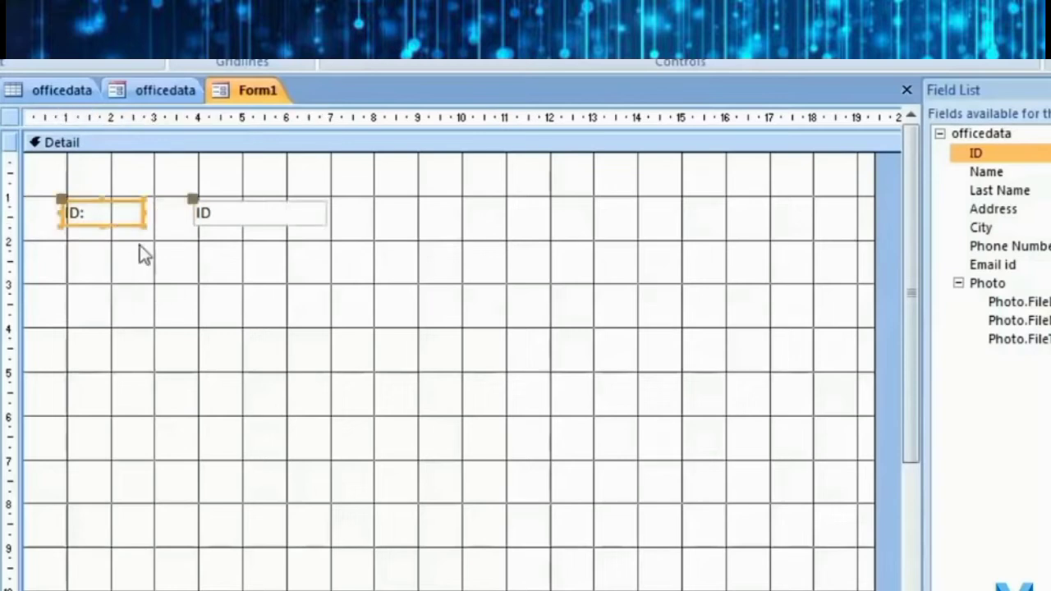
double_click(1006, 174)
mouse_move(234, 270)
mouse_down()
mouse_move(249, 255)
mouse_move(247, 269)
mouse_move(222, 254)
mouse_up()
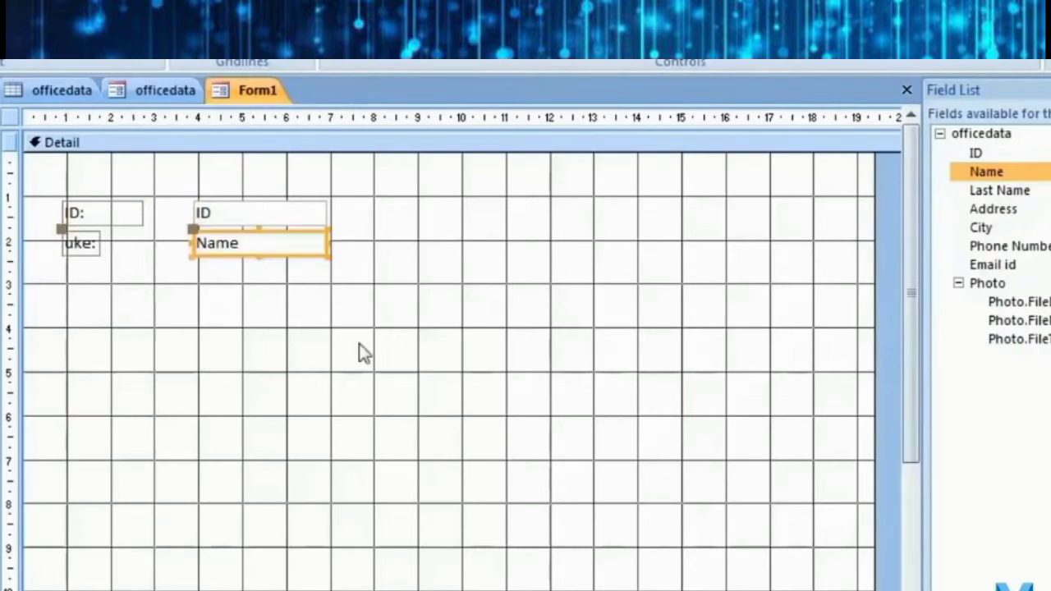
Add the Last Name, Address, City, Phone Number and Email id fields.
double_click(994, 190)
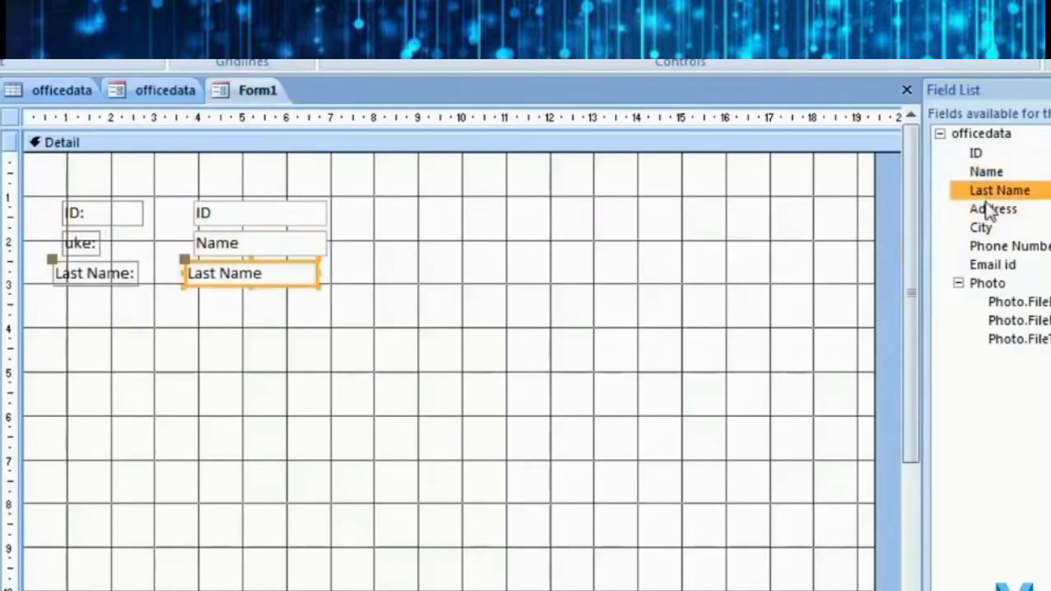
double_click(989, 211)
double_click(982, 229)
double_click(1004, 247)
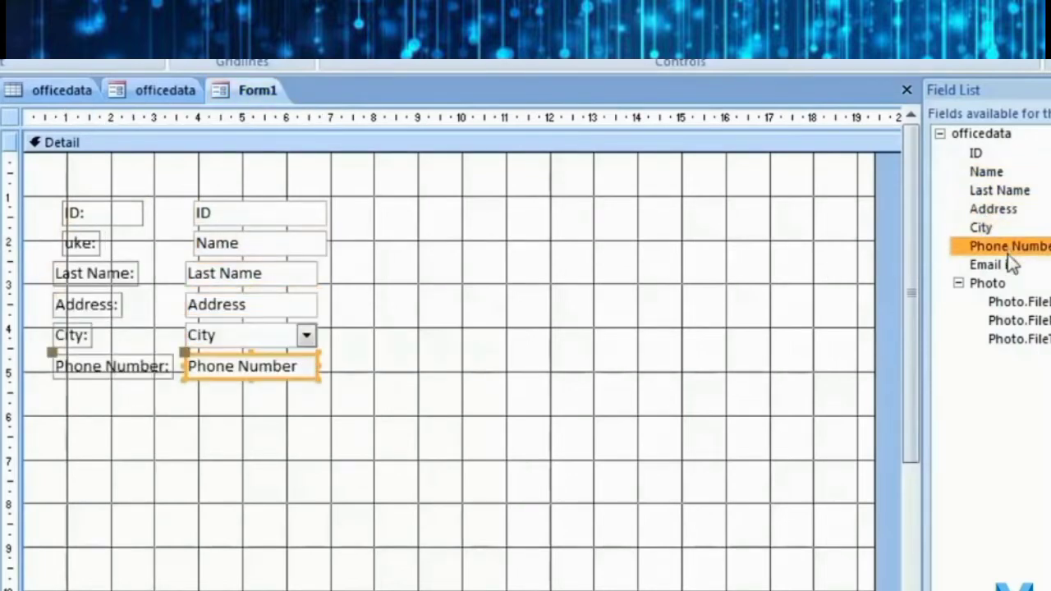
double_click(998, 264)
click(364, 475)
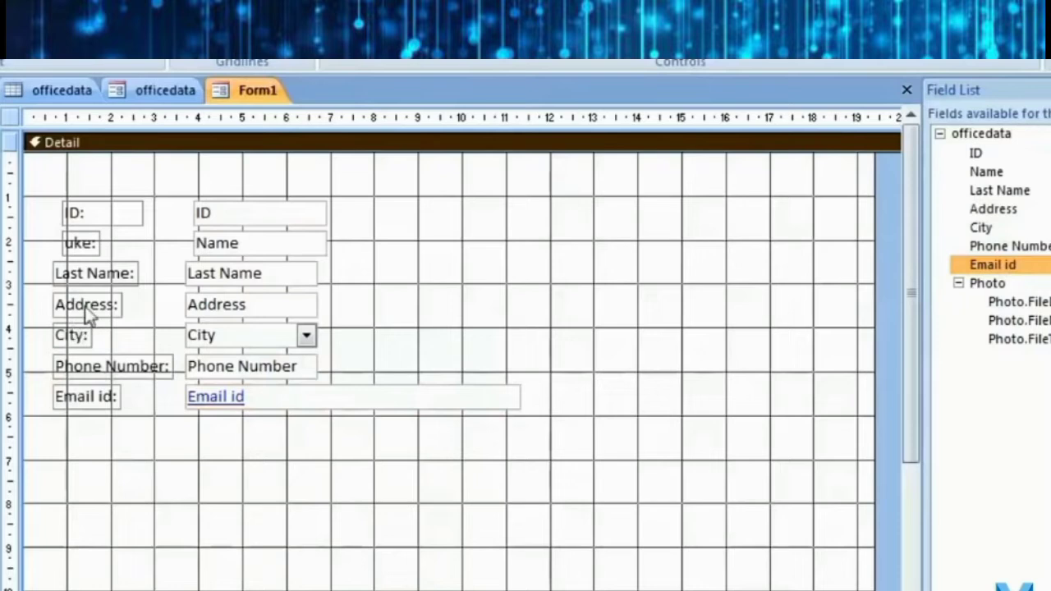
Select all the controls and set their text alignment to left.
click(111, 271)
drag(427, 172, 155, 468)
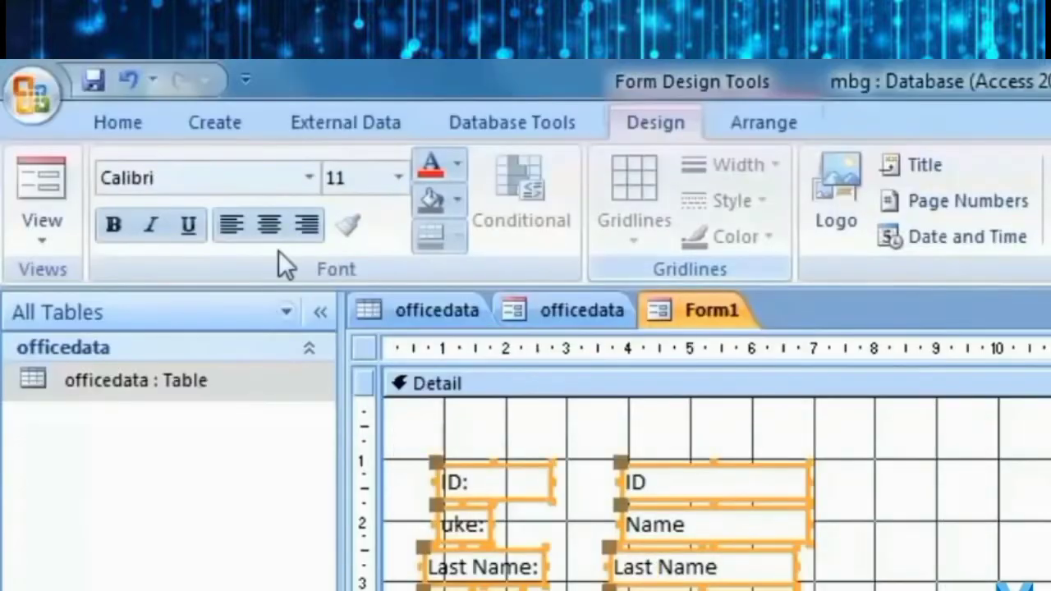
click(232, 224)
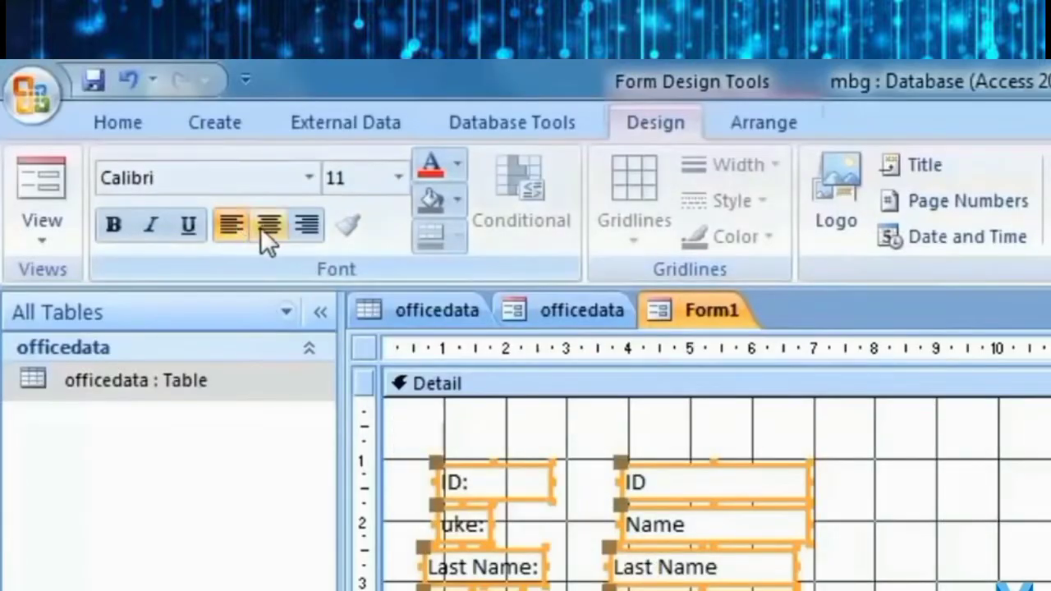
click(264, 226)
click(302, 230)
click(280, 234)
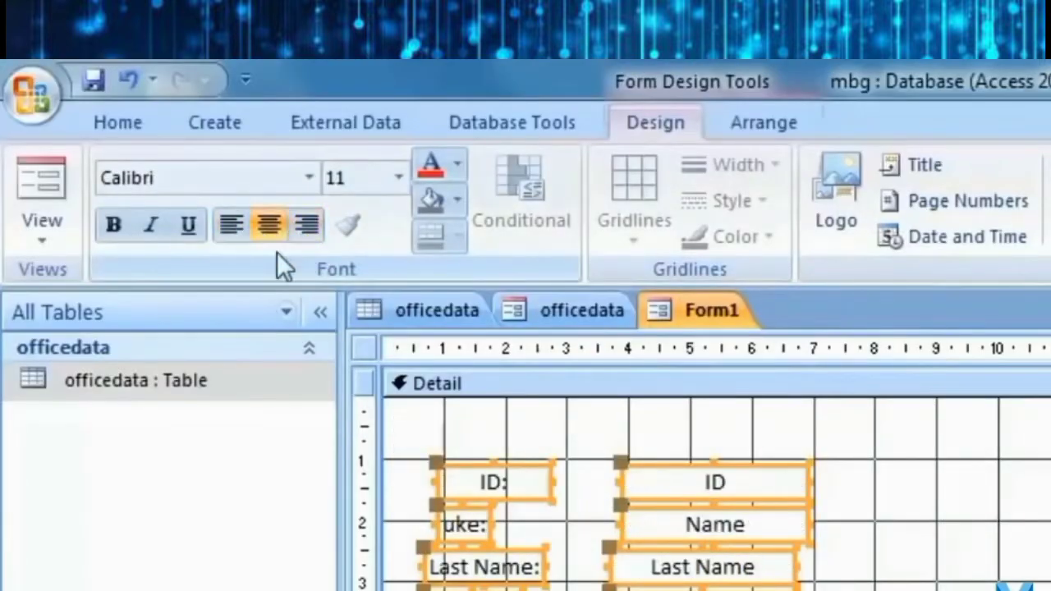
click(239, 226)
click(459, 426)
Nudge the Last Name, Address and Email id rows so all fields line up.
click(469, 525)
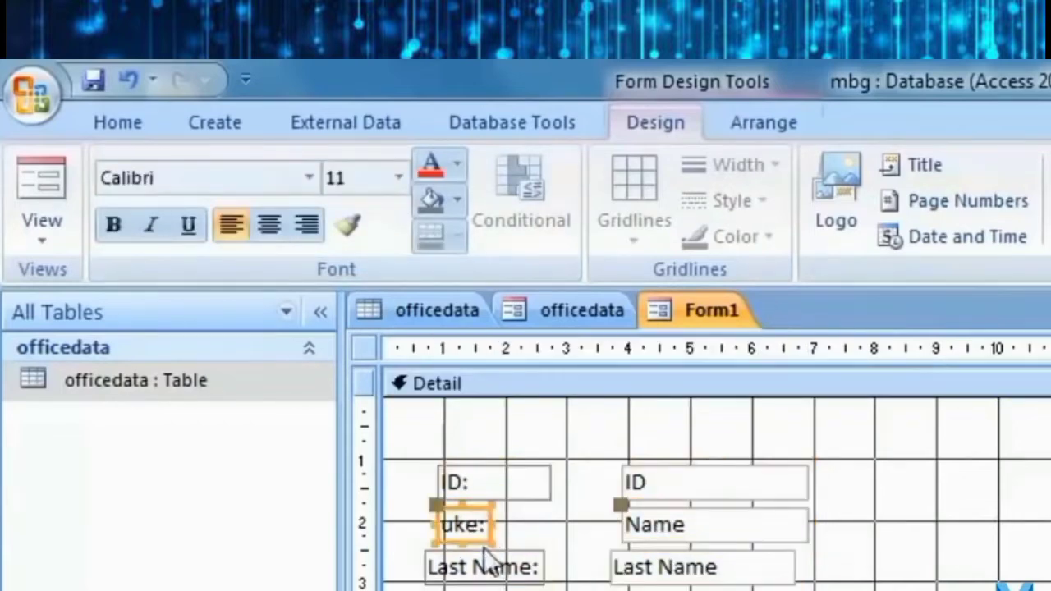
click(486, 565)
drag(517, 553, 530, 553)
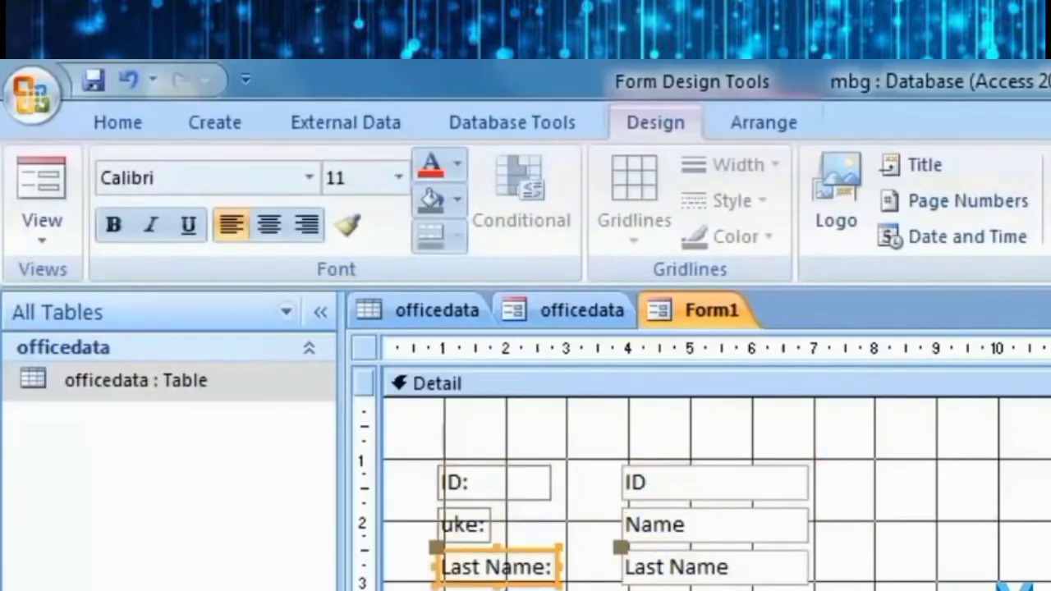
click(504, 585)
drag(505, 586, 519, 585)
drag(208, 502, 232, 515)
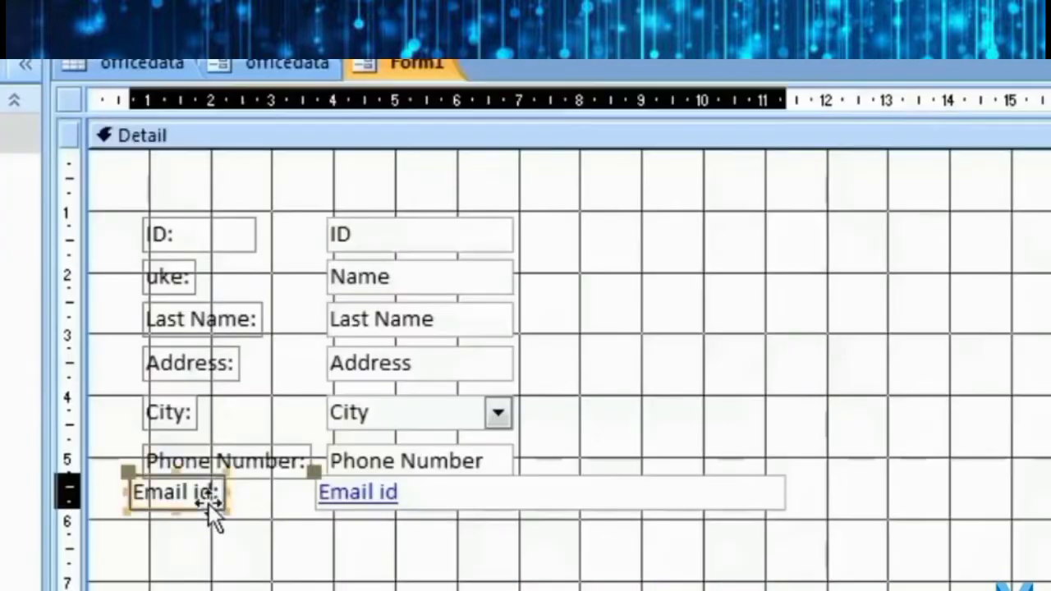
click(339, 548)
click(241, 472)
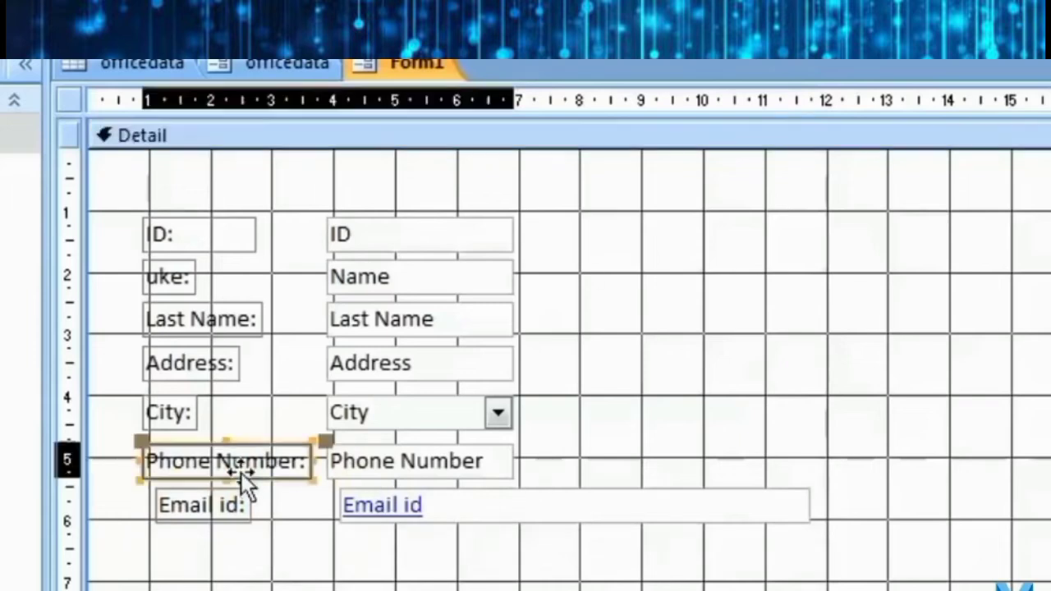
click(227, 517)
drag(216, 516, 202, 516)
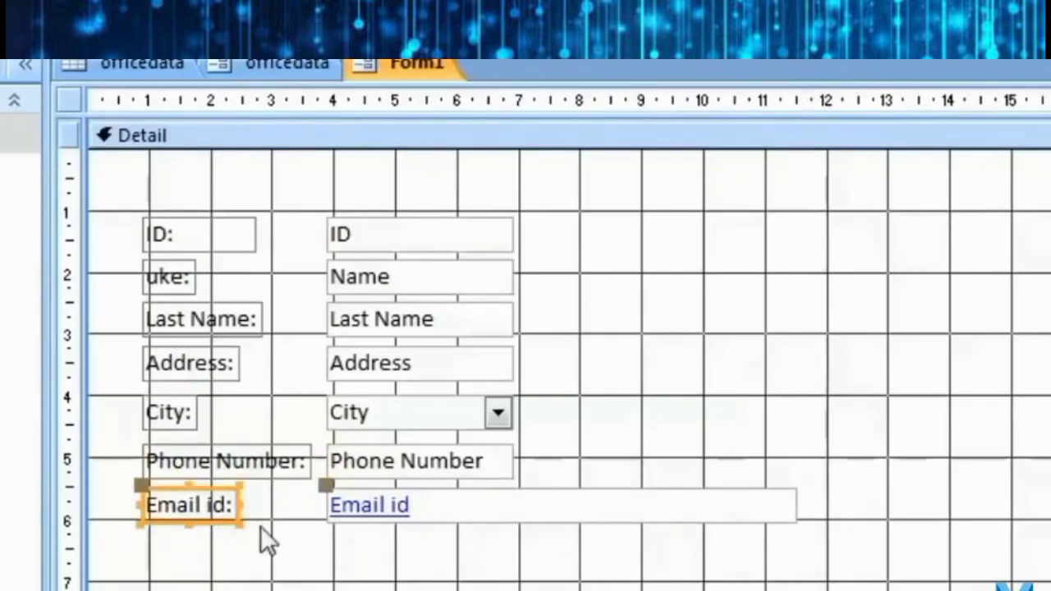
click(335, 526)
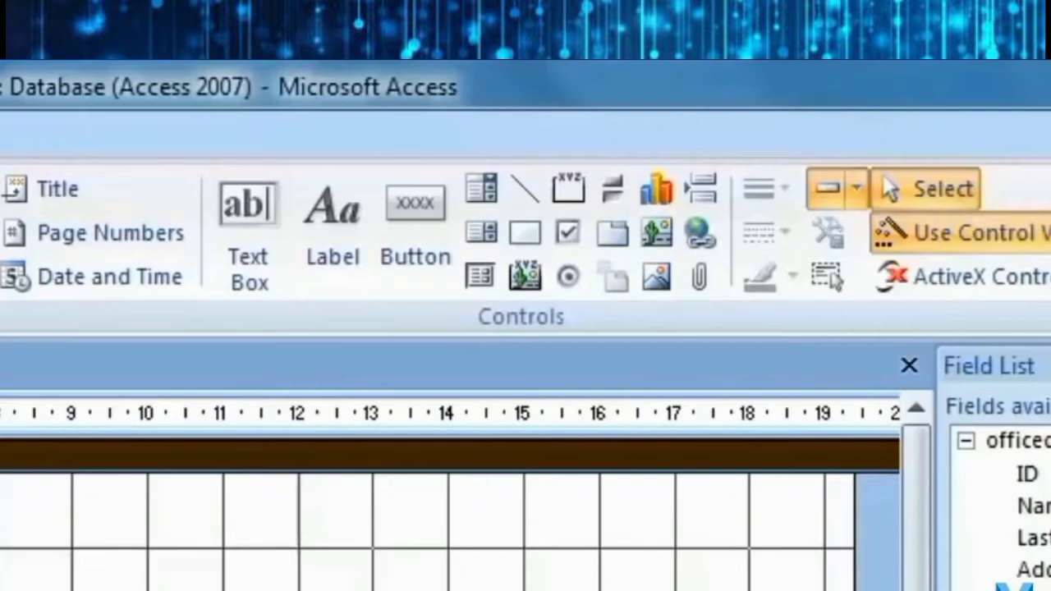
Draw a command button below the fields and set its action to Go To First Record.
click(417, 212)
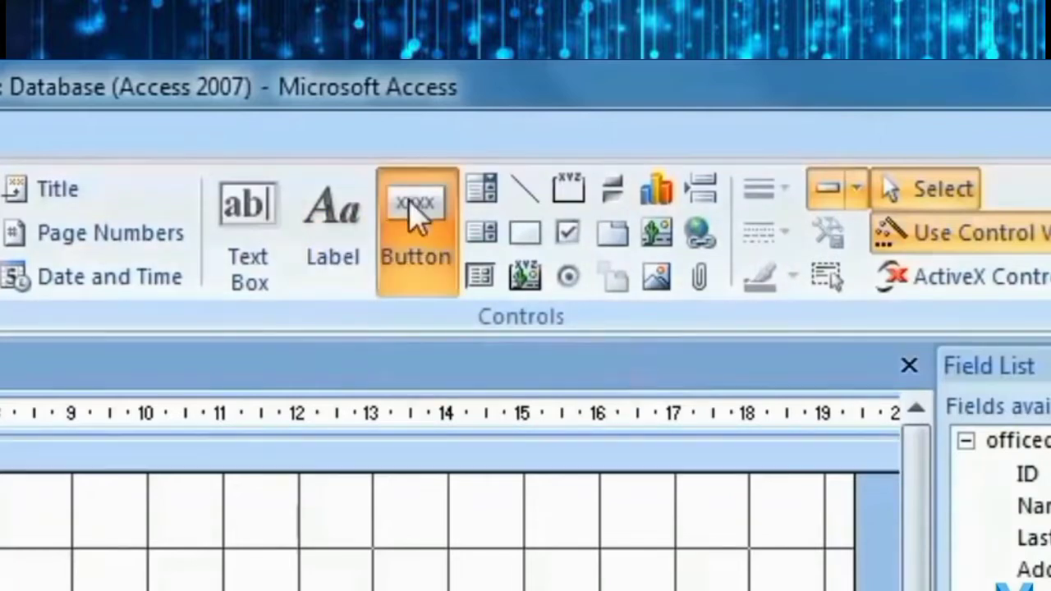
drag(107, 514, 245, 561)
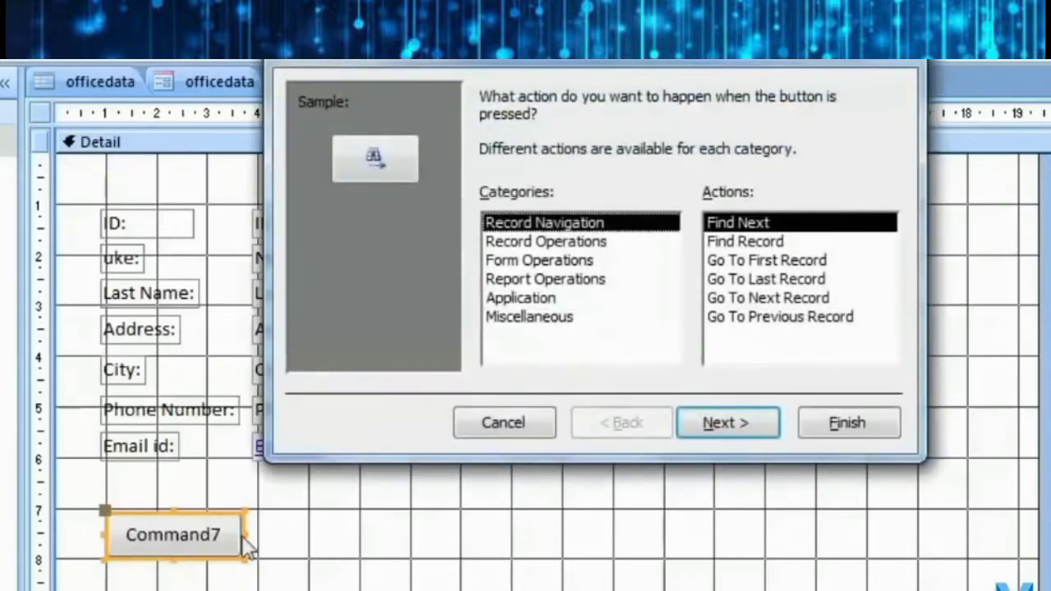
click(624, 242)
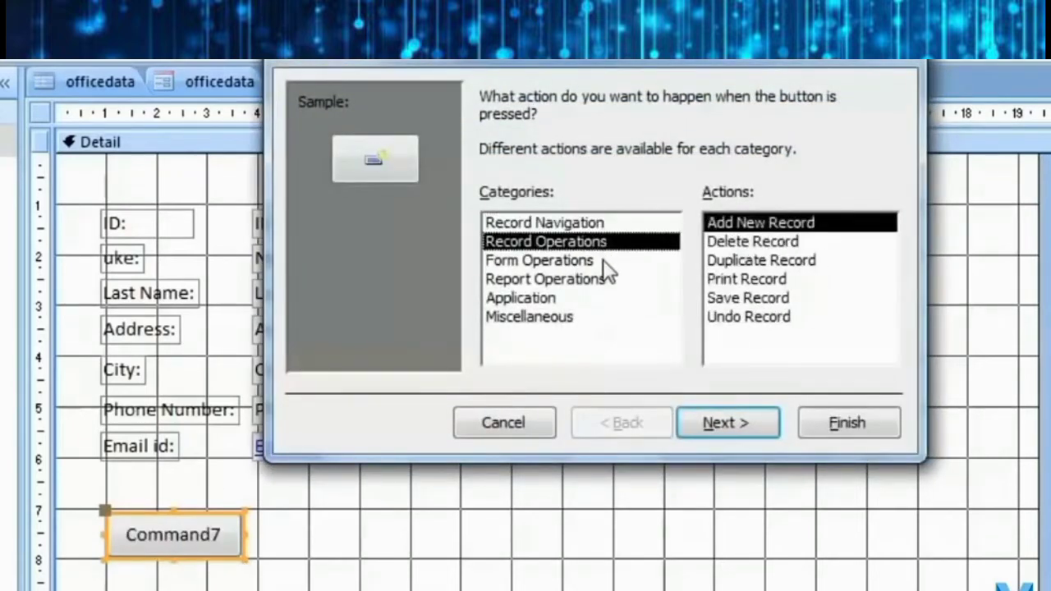
click(603, 261)
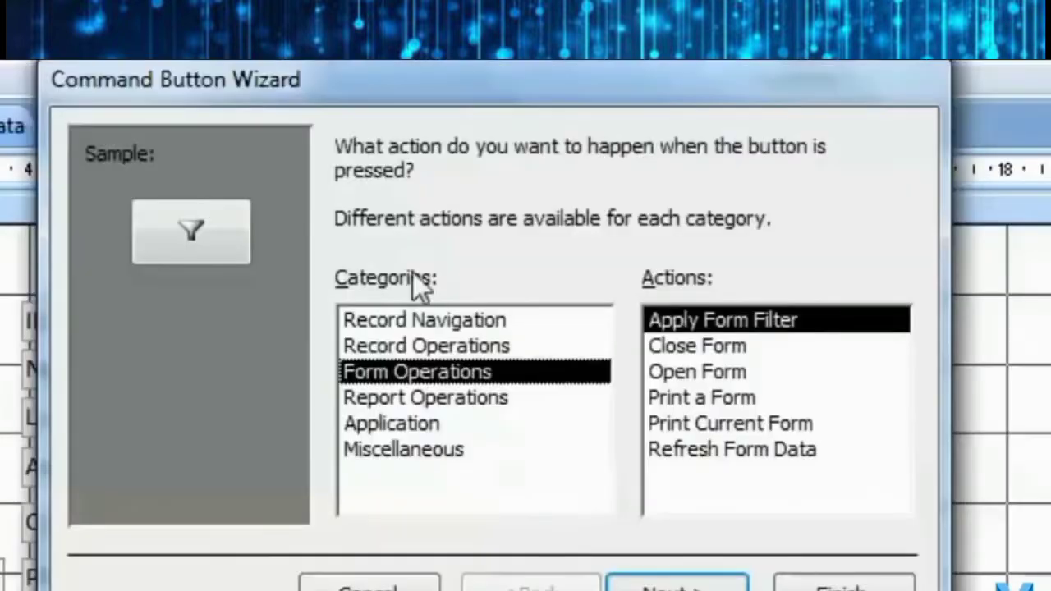
click(588, 222)
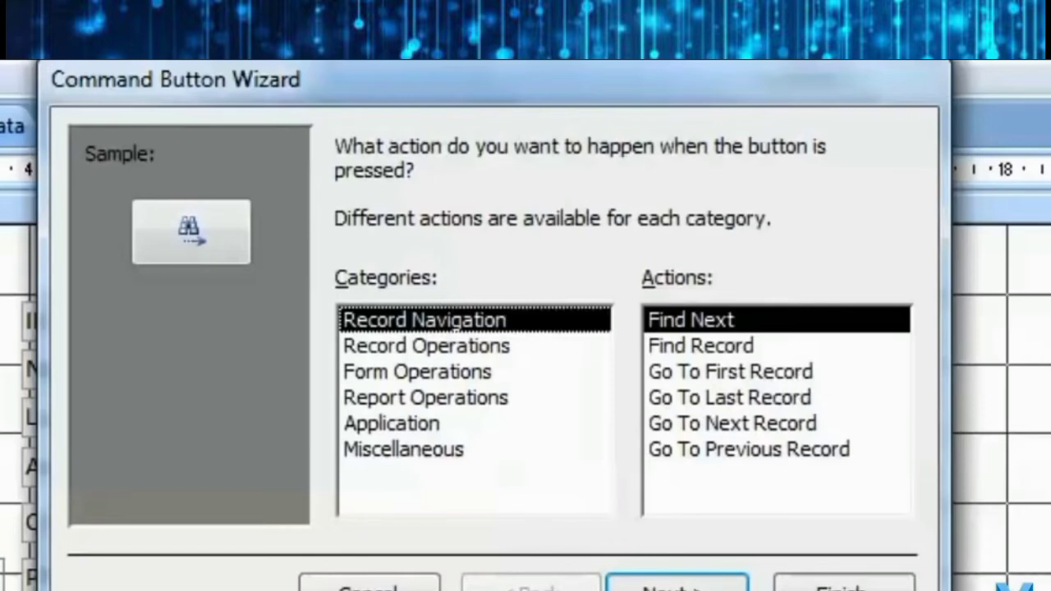
click(774, 376)
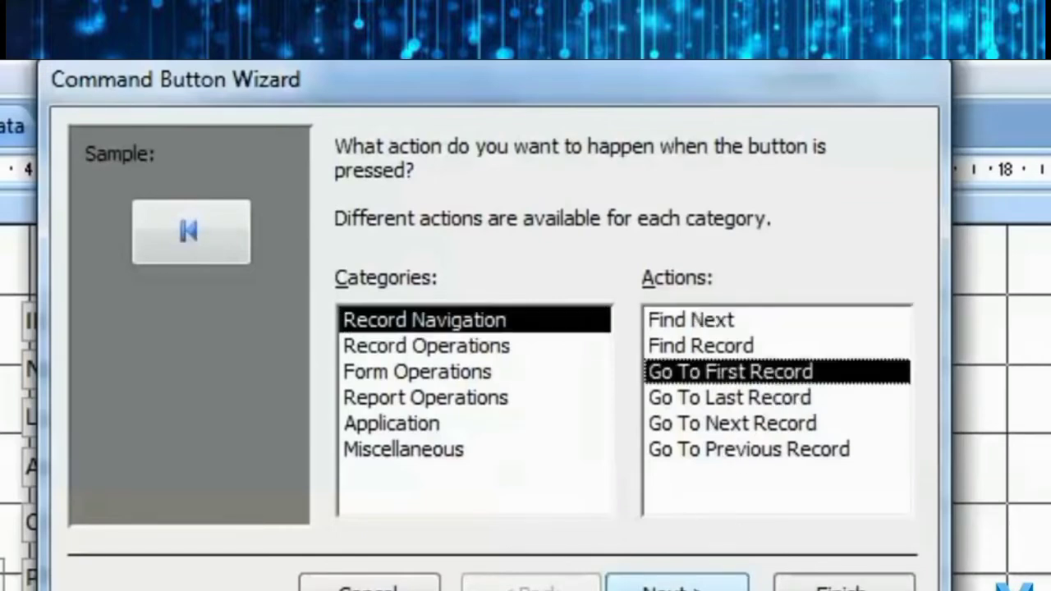
Give the button the Go To First picture instead of text and finish the wizard.
click(676, 585)
click(406, 305)
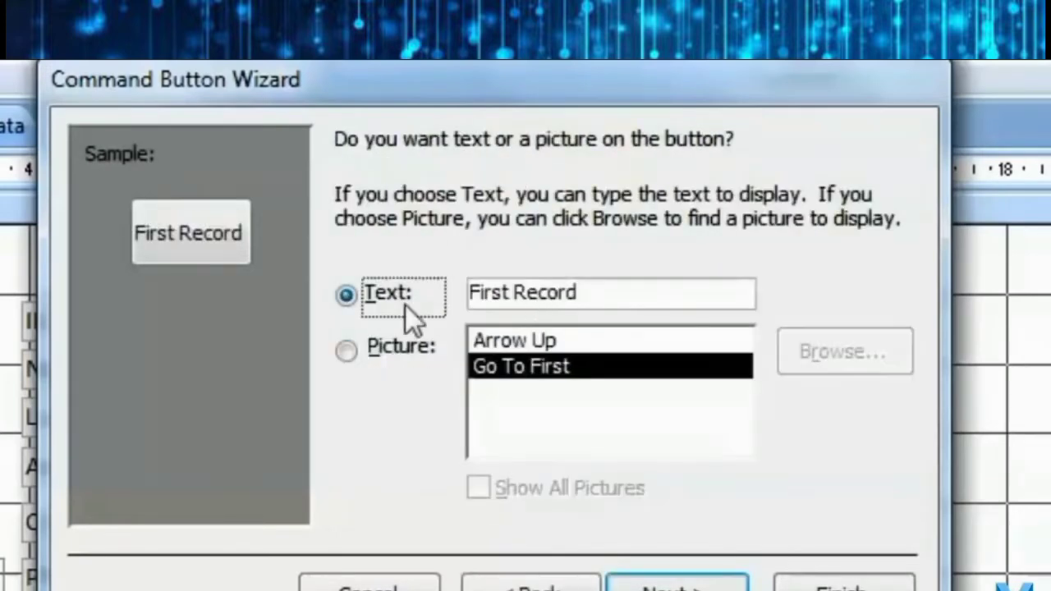
click(600, 298)
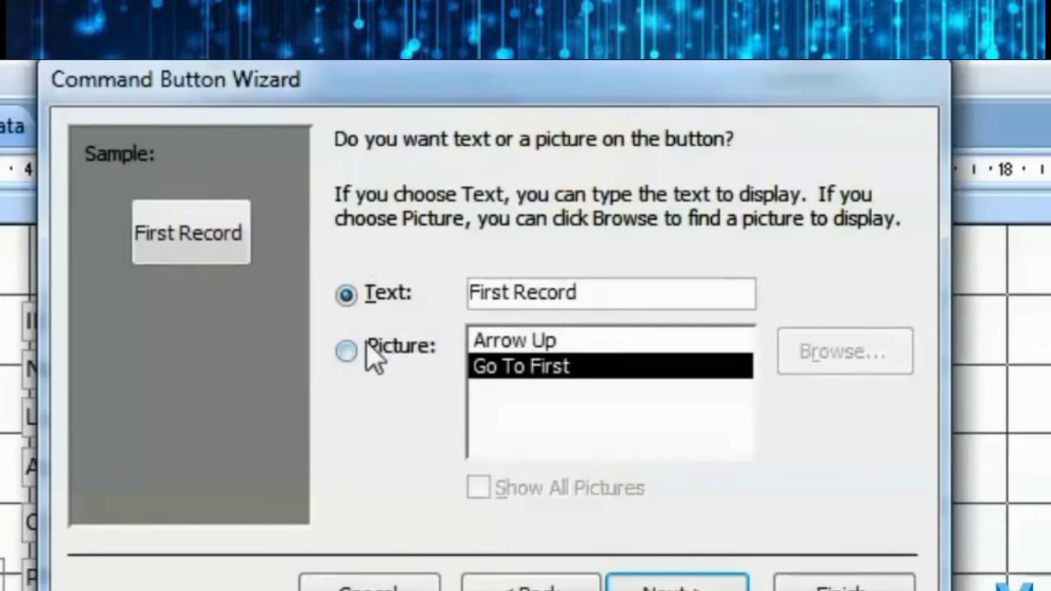
click(348, 349)
click(541, 343)
click(548, 368)
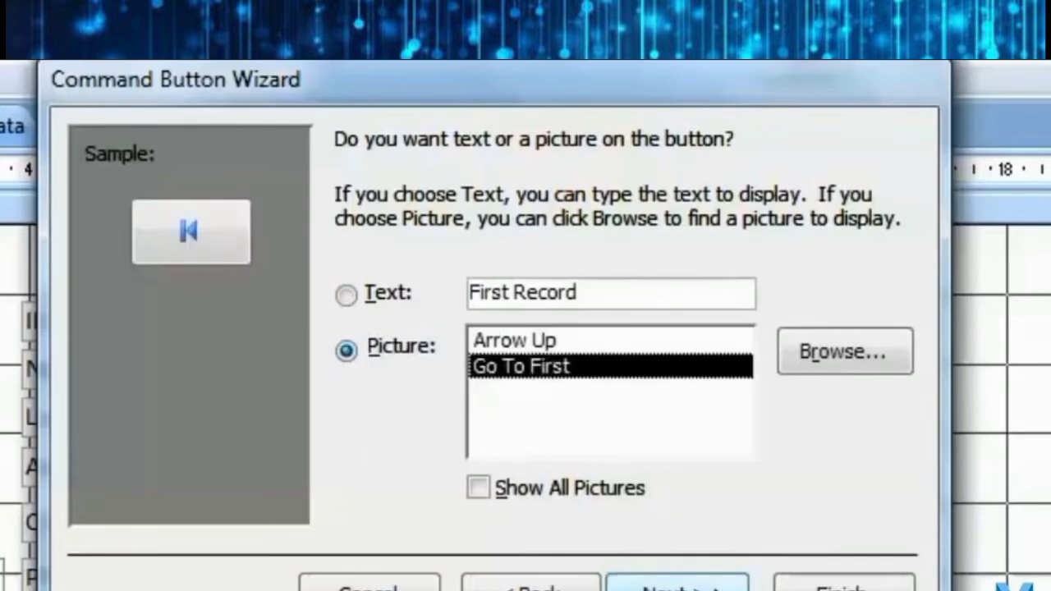
click(661, 585)
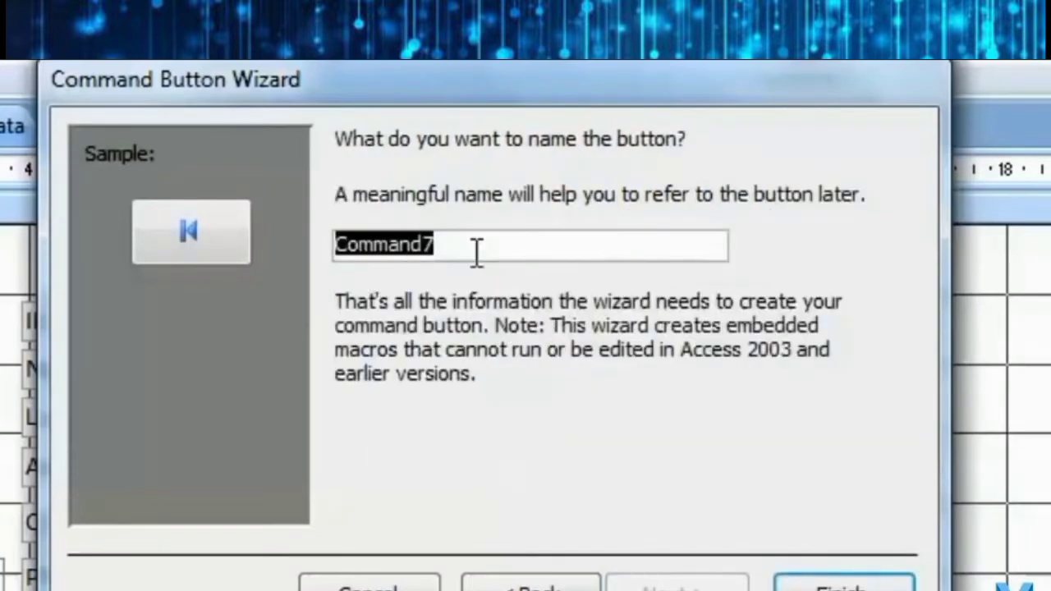
click(843, 584)
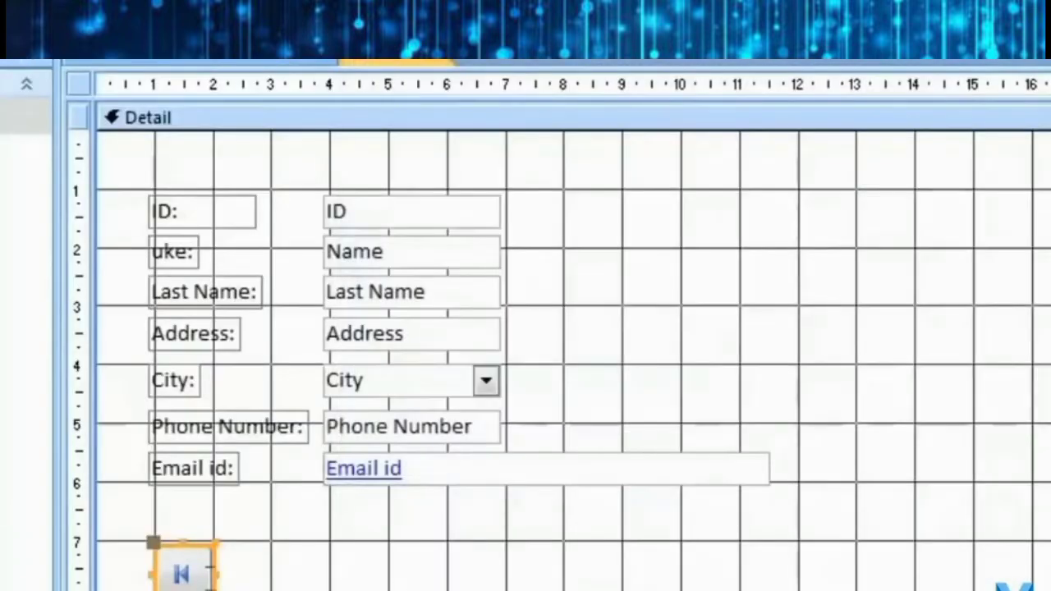
click(279, 585)
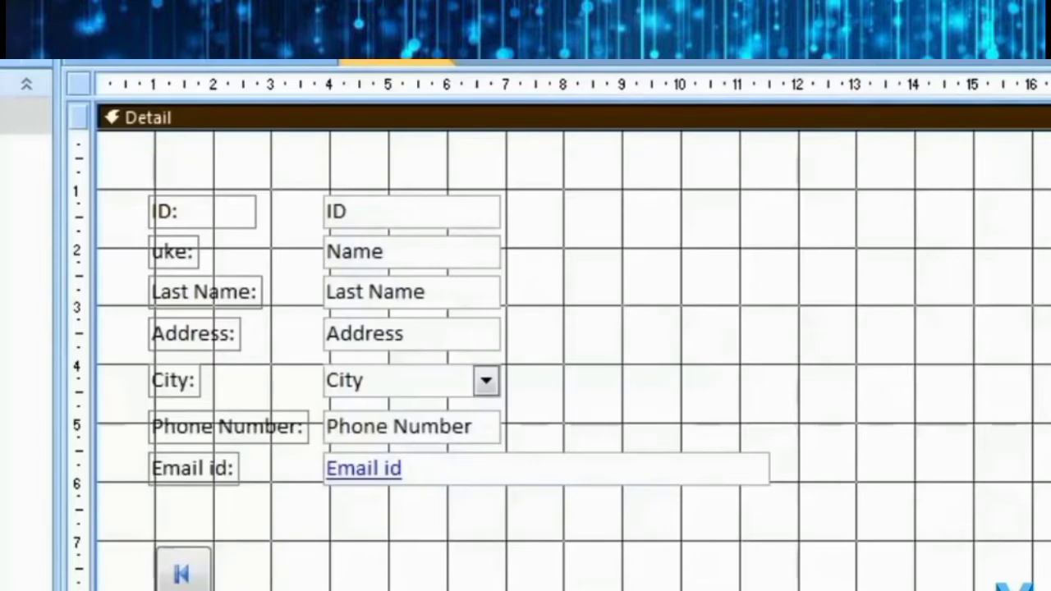
click(707, 33)
Add a Go To Last Record picture button and shift it and the first-record button right.
drag(225, 554, 296, 589)
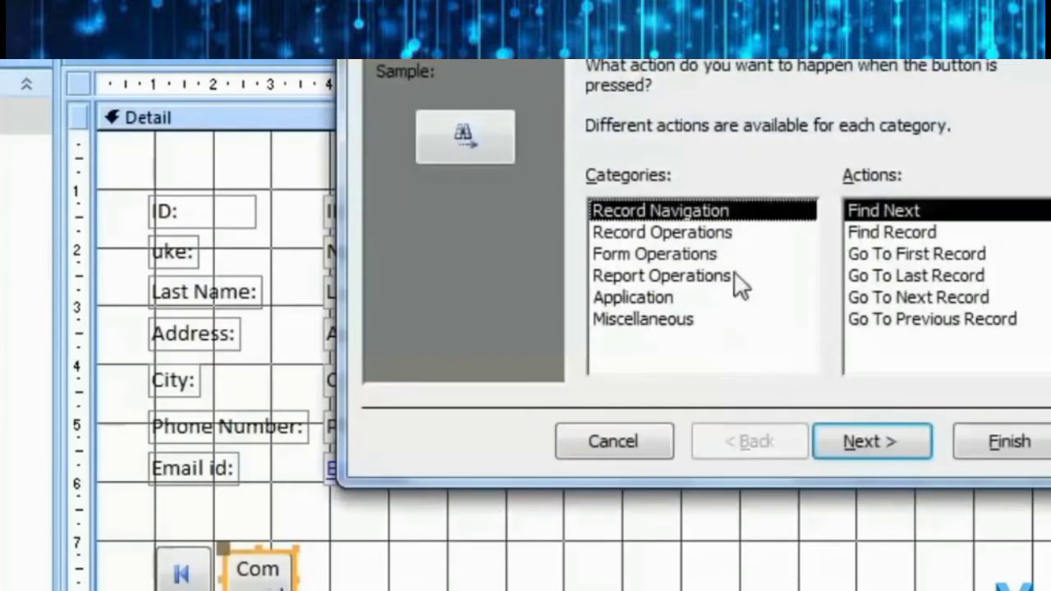
click(936, 279)
click(870, 441)
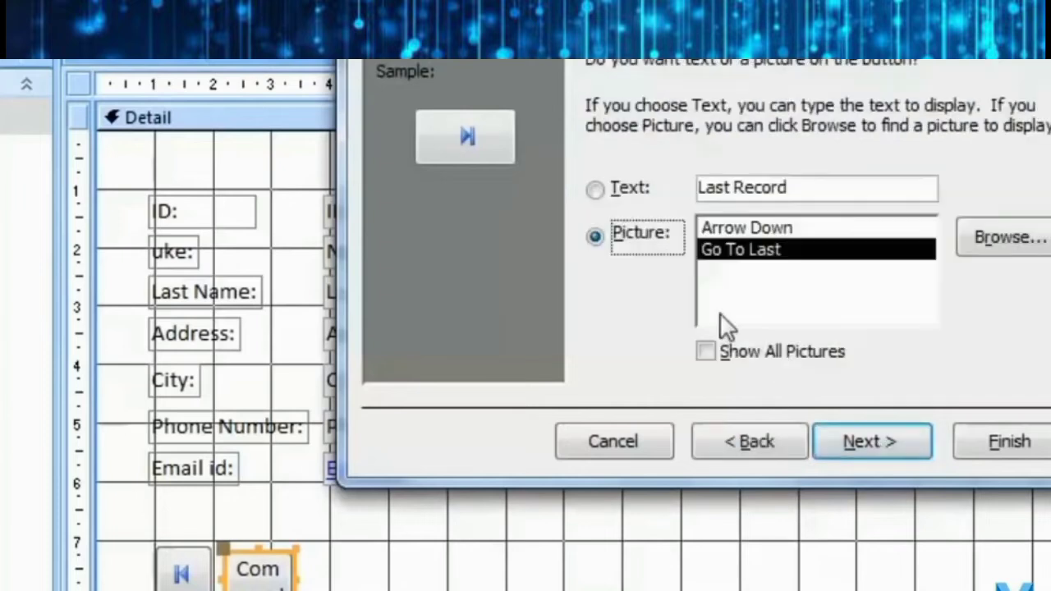
click(853, 444)
click(1001, 442)
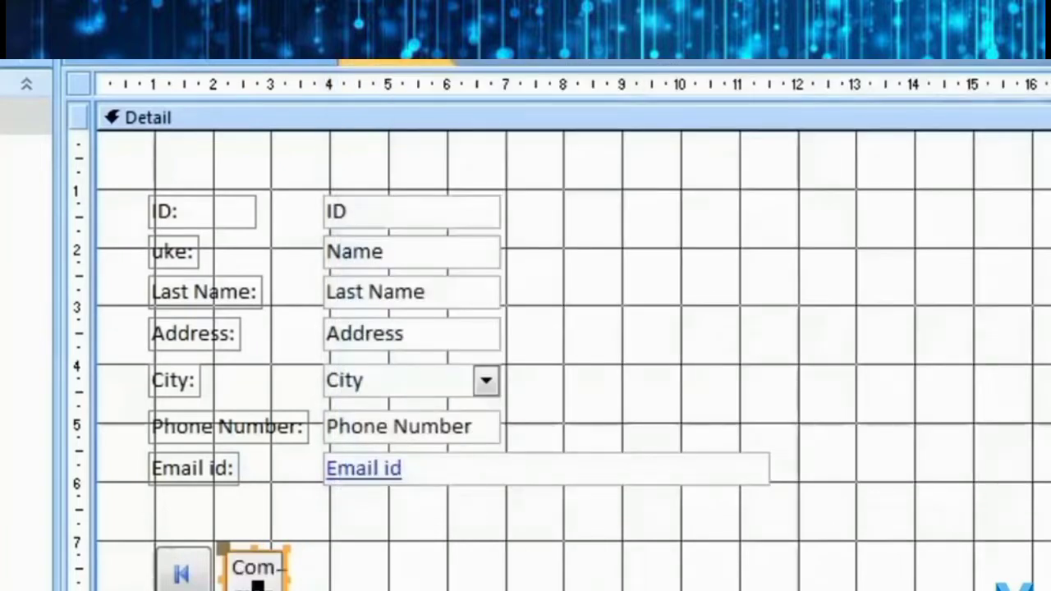
drag(270, 555, 673, 546)
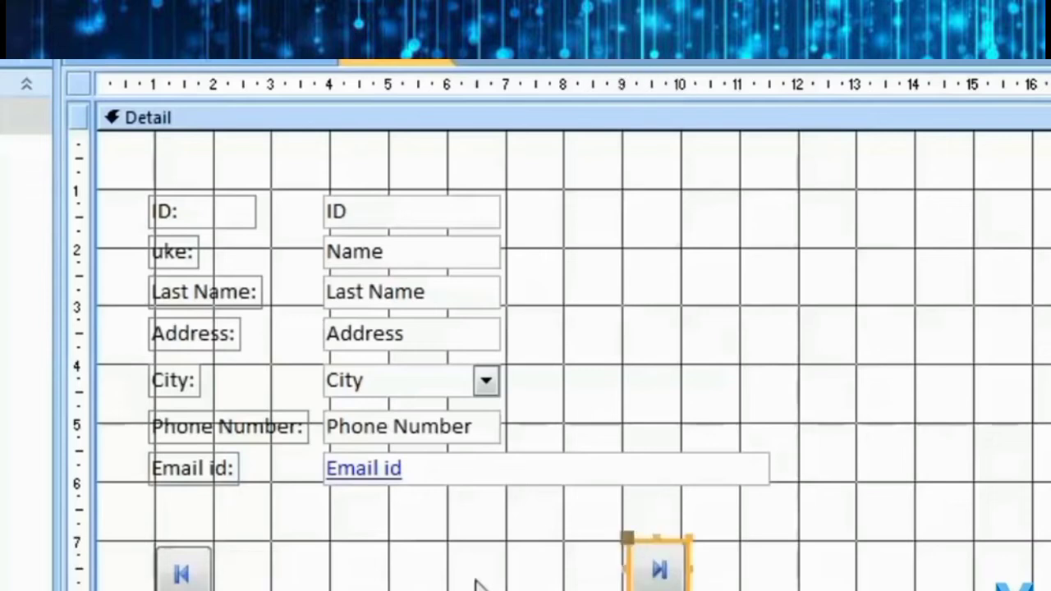
drag(202, 579, 260, 545)
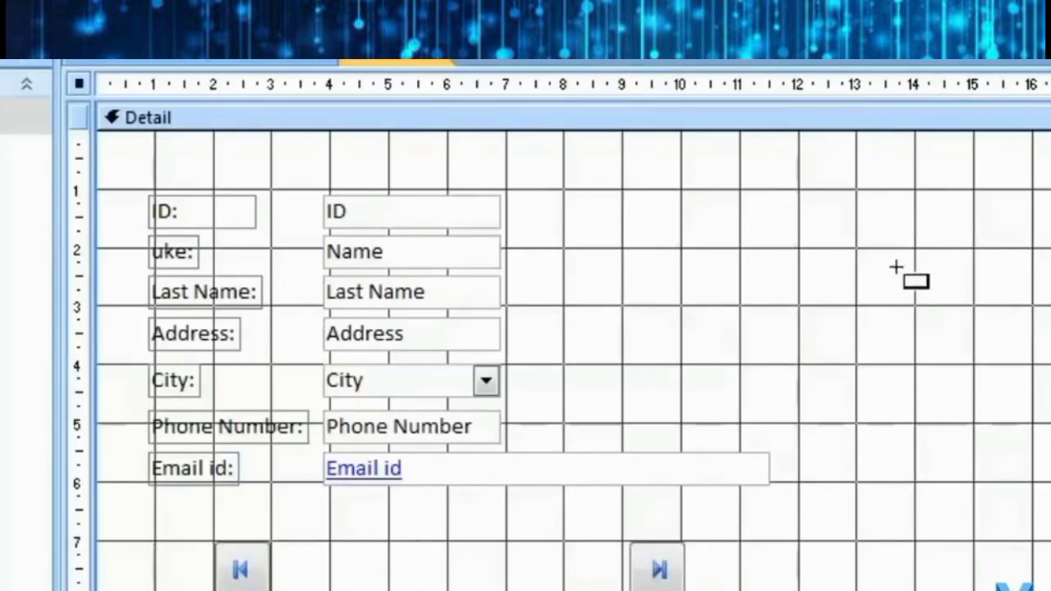
Add a Go To Next Record button with the default picture between the other two.
mouse_move(505, 539)
mouse_down()
mouse_move(530, 579)
mouse_move(567, 590)
mouse_up()
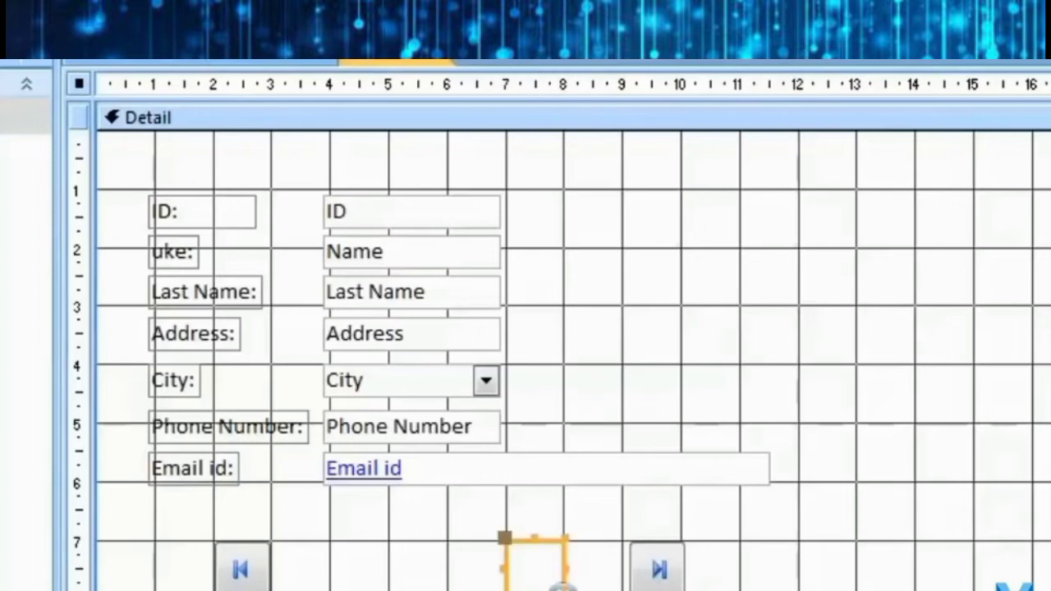
click(986, 298)
click(889, 449)
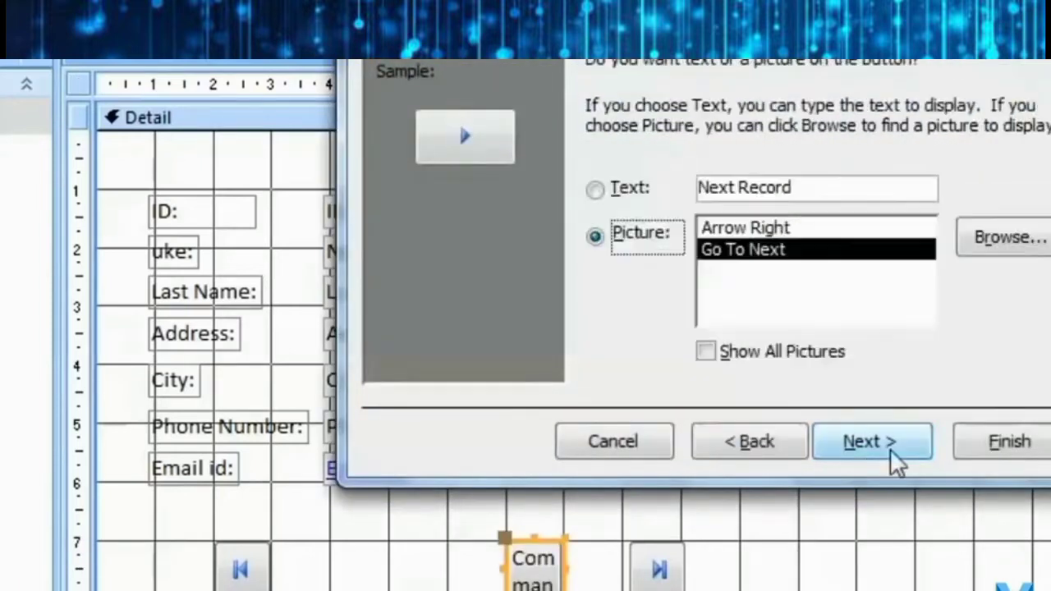
click(890, 449)
key(Return)
drag(548, 540, 561, 540)
click(525, 16)
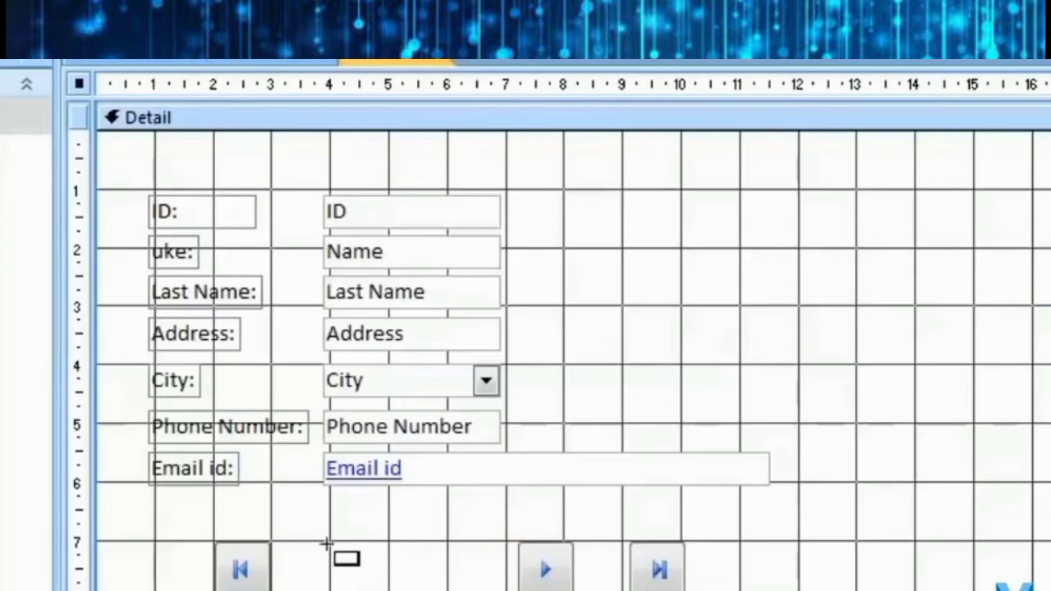
Add a Go To Previous Record button with its arrow picture left of the next-record button.
drag(331, 542, 391, 589)
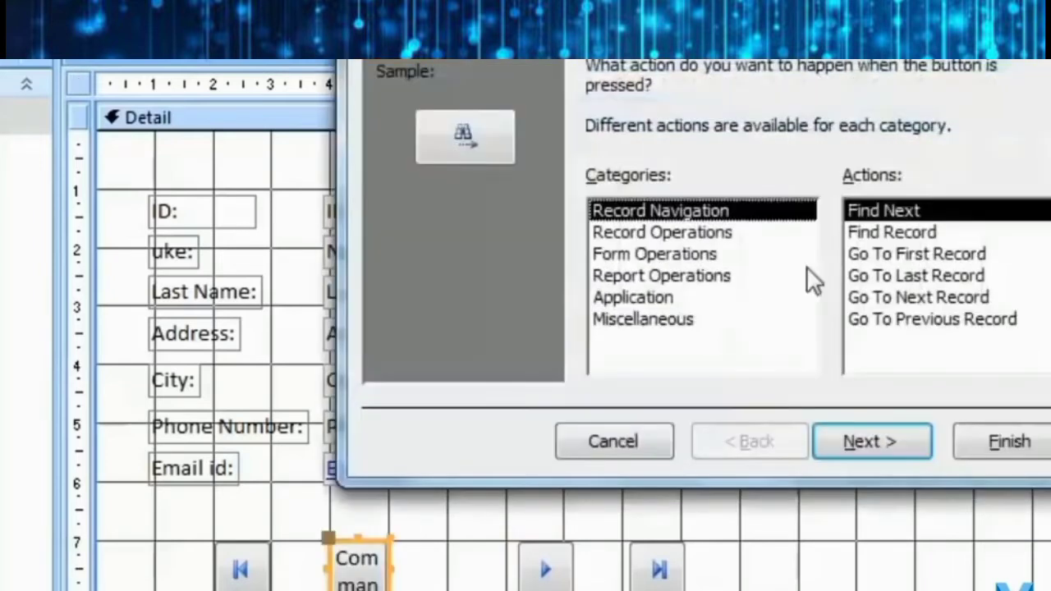
click(941, 321)
click(885, 442)
click(872, 441)
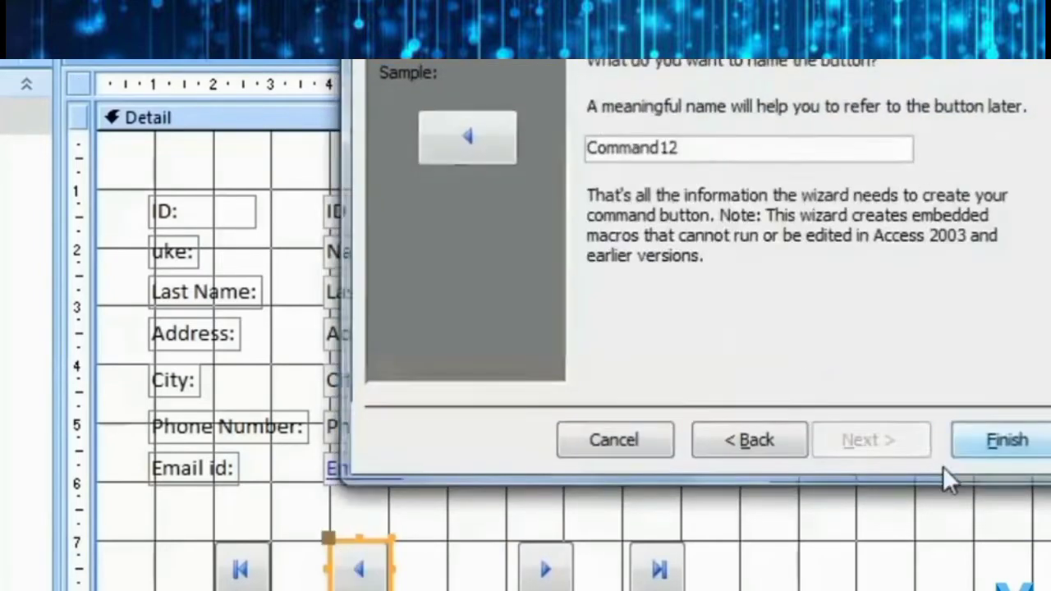
click(977, 443)
Arrange the four buttons side by side in first, previous, next, last order.
click(242, 570)
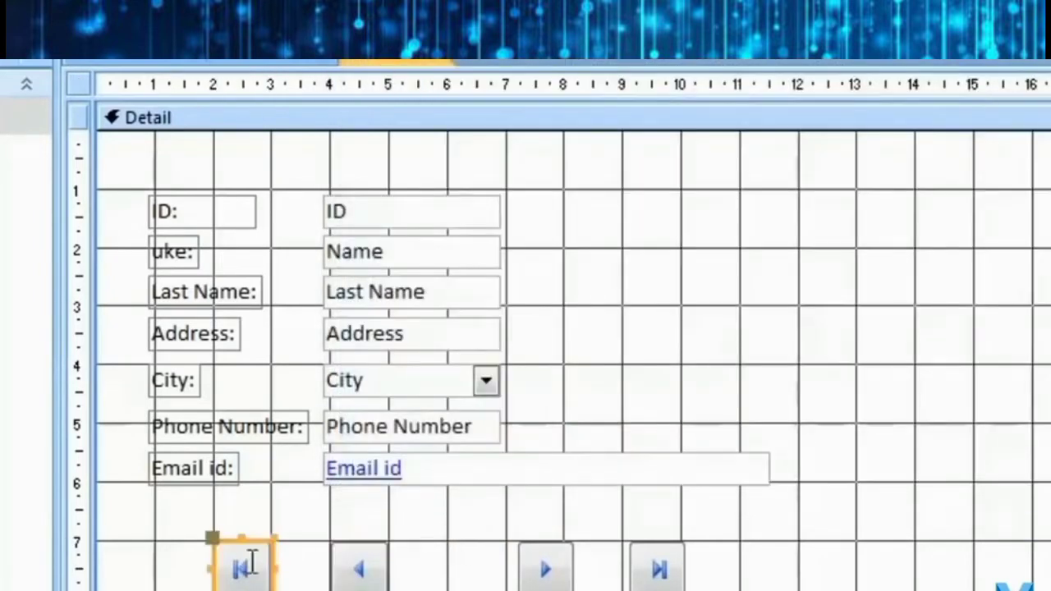
drag(257, 547, 324, 542)
click(507, 558)
click(537, 557)
drag(568, 539, 461, 536)
click(668, 544)
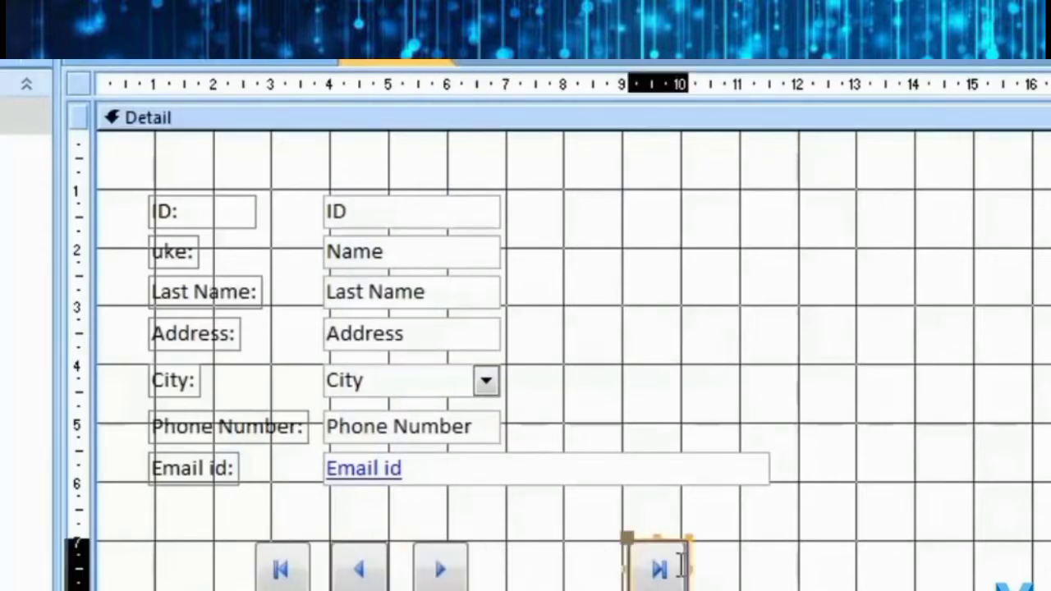
drag(668, 544, 540, 544)
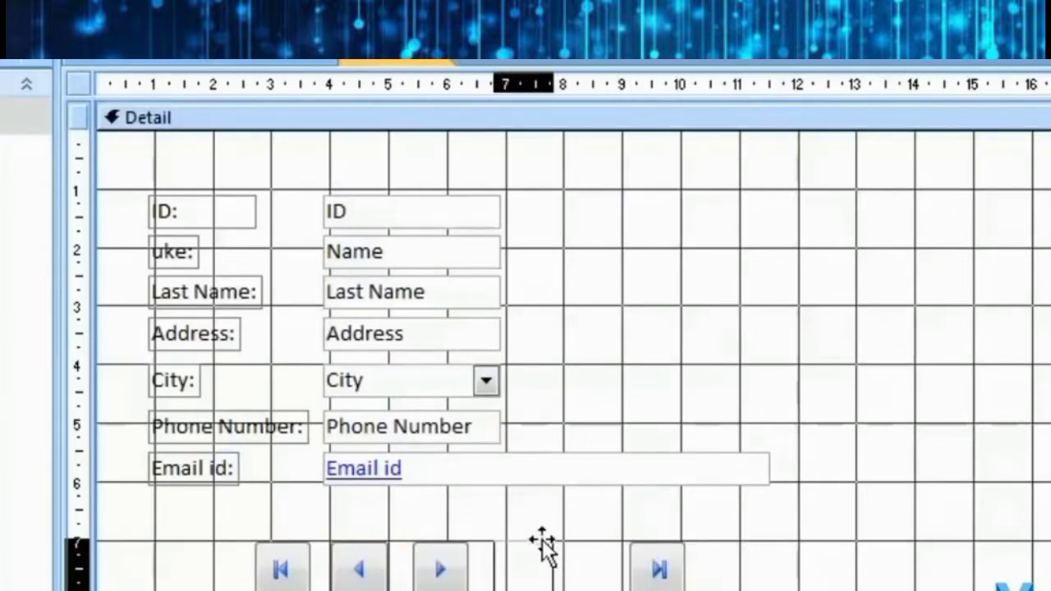
click(638, 570)
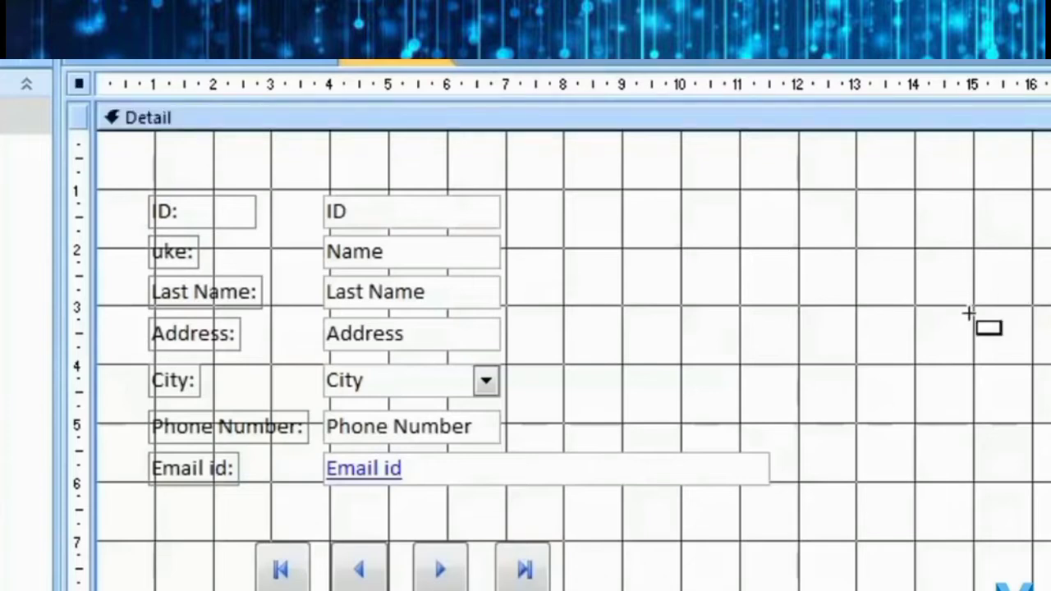
Create a new-record command button labelled with the text 'Add Record'.
drag(253, 590, 564, 590)
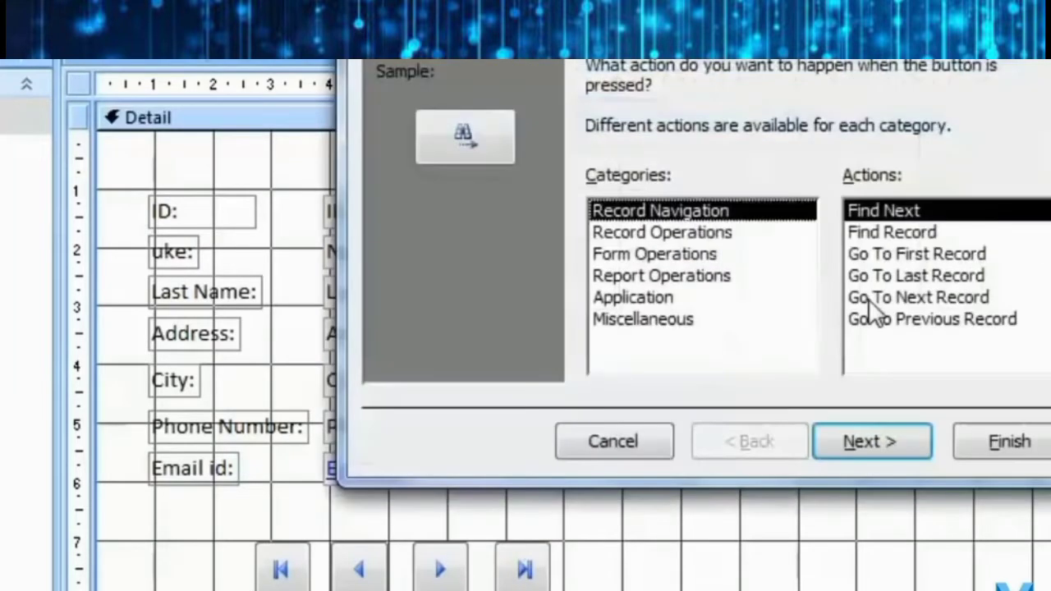
click(712, 237)
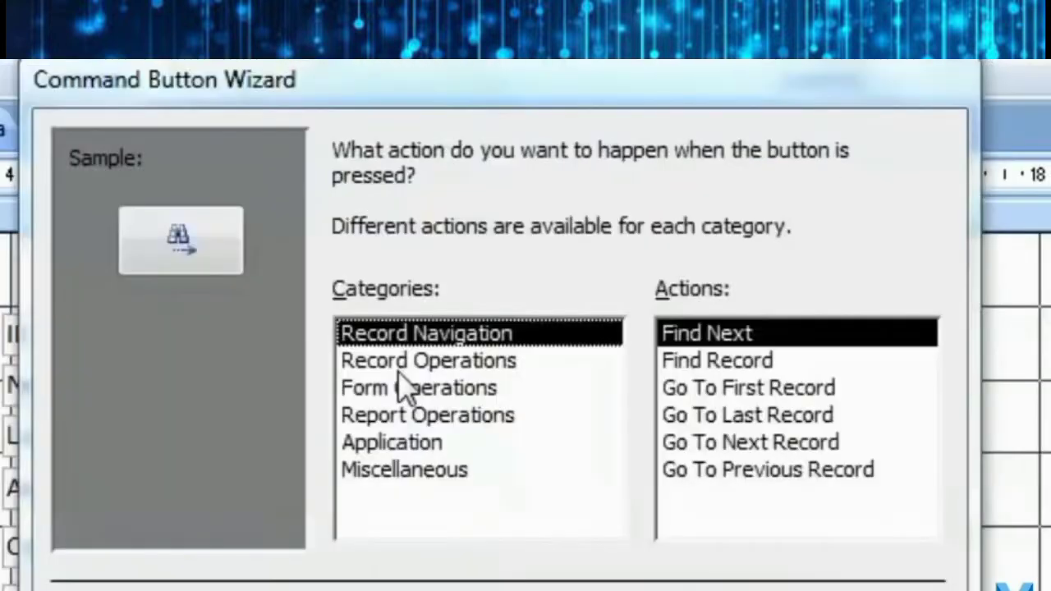
click(400, 369)
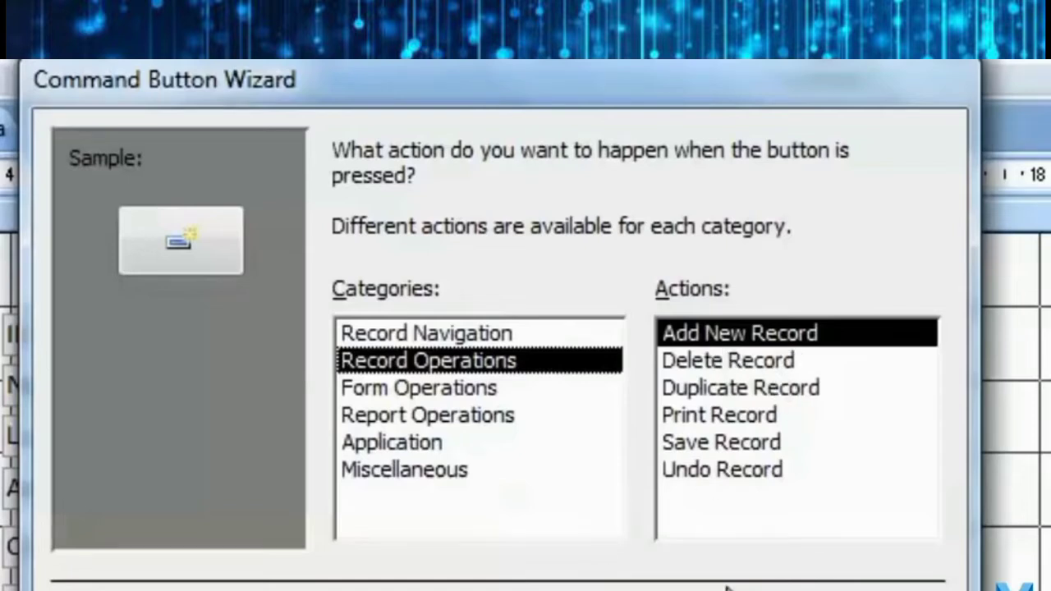
key(Return)
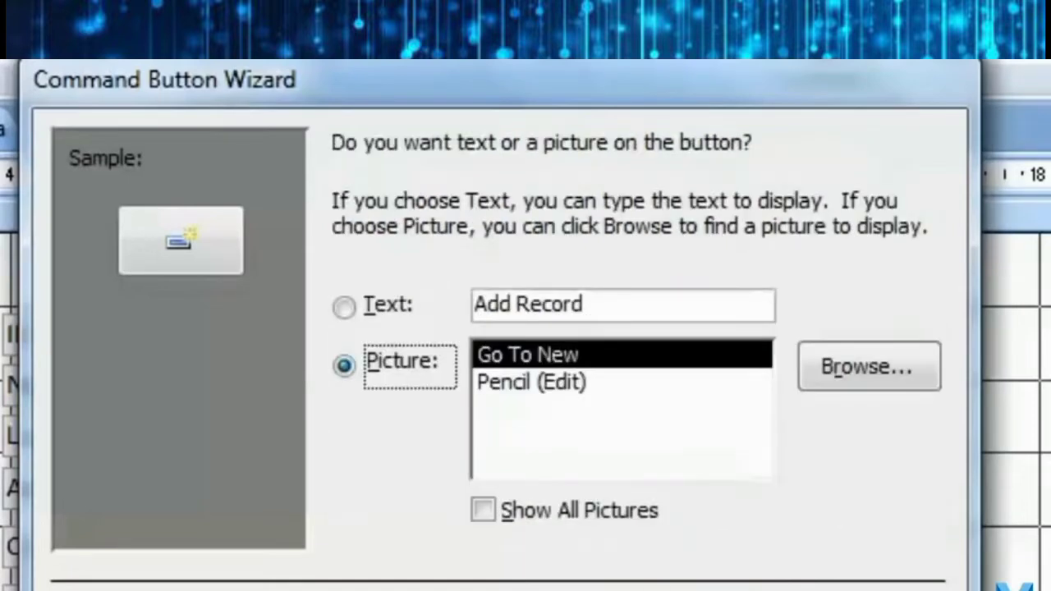
click(340, 305)
click(378, 381)
click(515, 380)
click(525, 355)
click(535, 382)
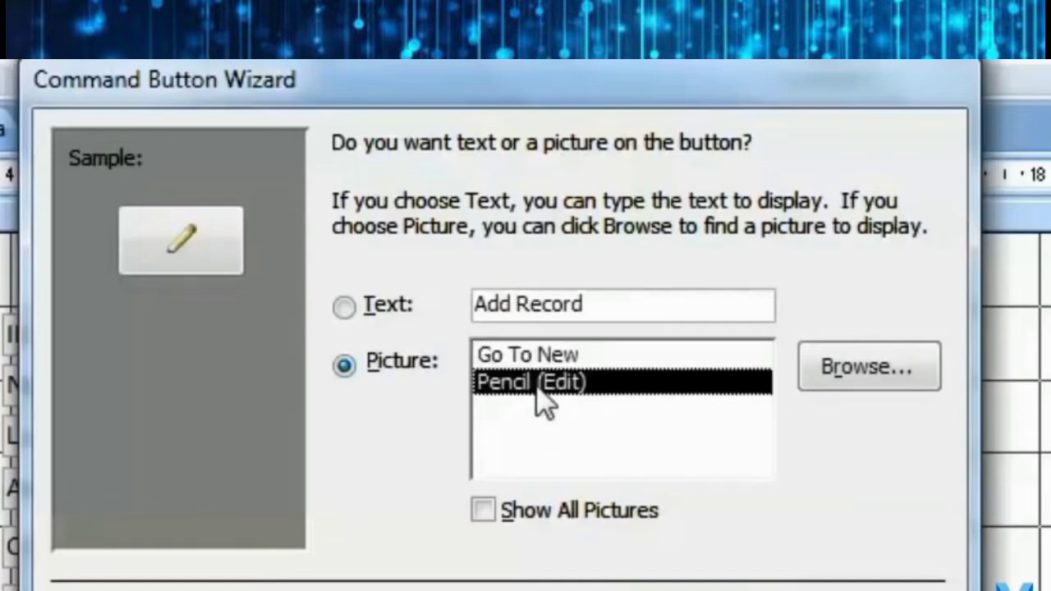
click(345, 307)
click(677, 441)
click(783, 441)
Place Add Record beside the navigation buttons and narrow the Email id box.
drag(234, 578, 502, 531)
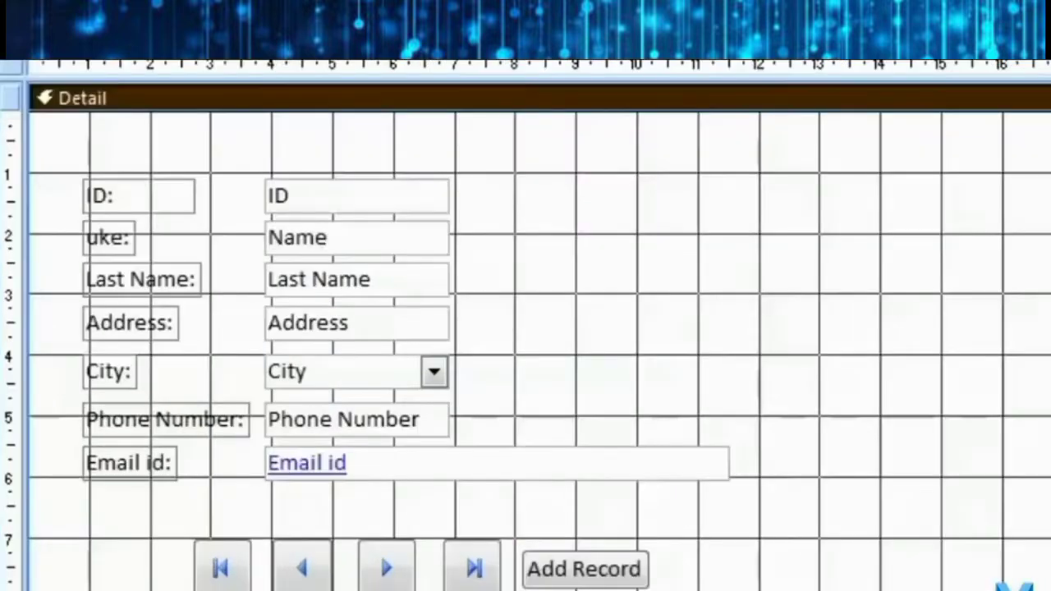
click(686, 473)
drag(734, 464, 456, 460)
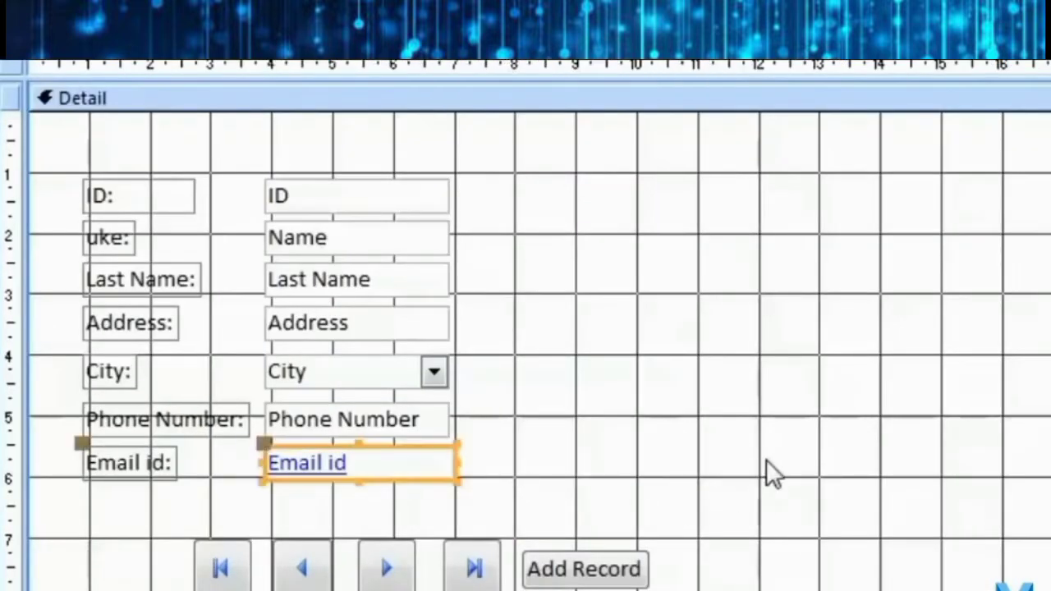
click(766, 461)
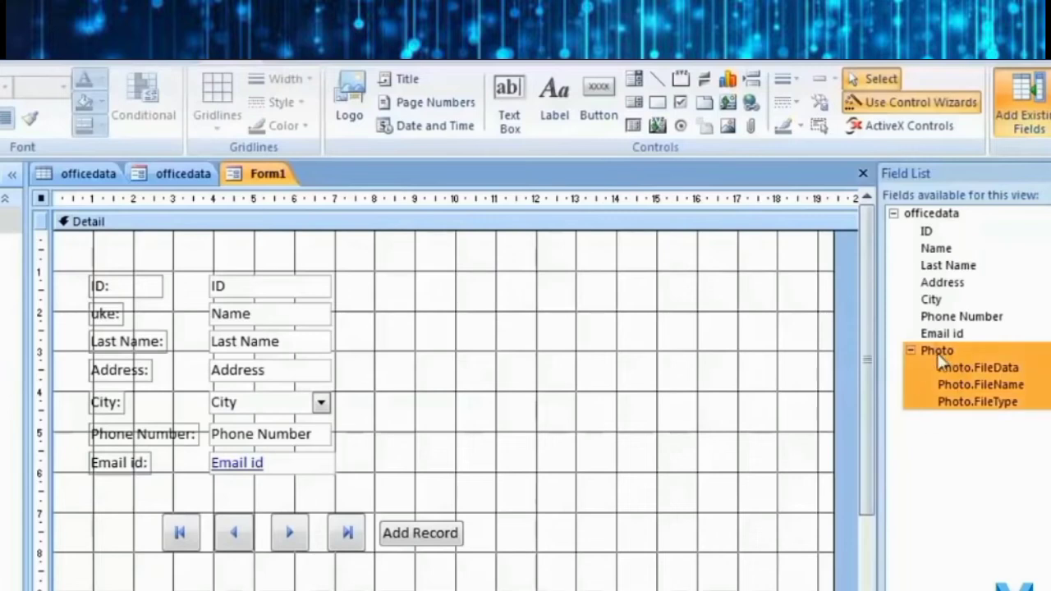
Drop the Photo field onto the form, move its frame up-left, enlarge it, and set the Photo: label inside.
drag(941, 350, 550, 300)
click(545, 418)
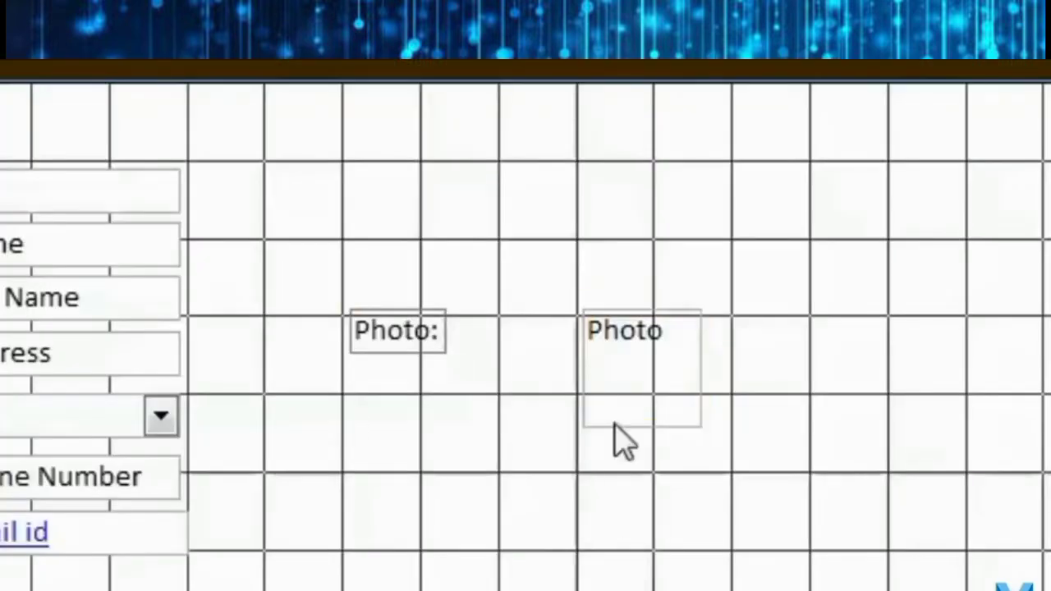
click(572, 344)
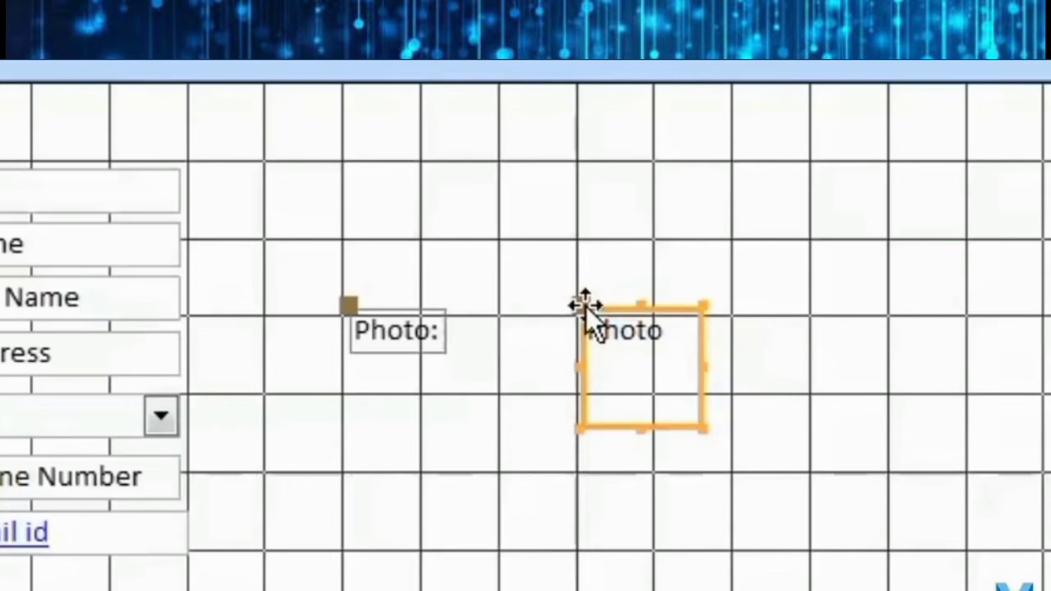
drag(577, 302, 337, 161)
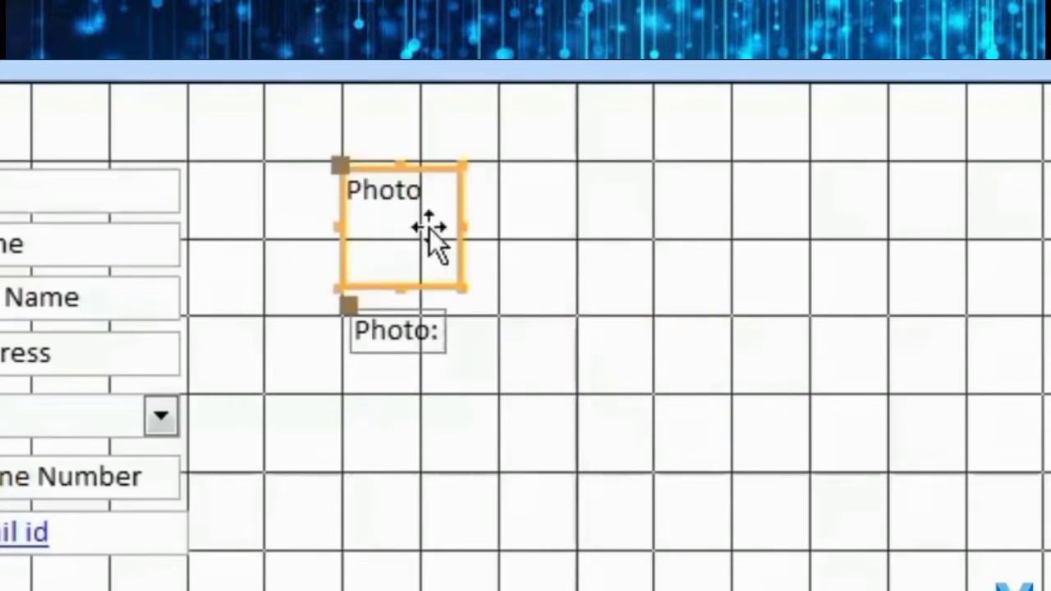
drag(459, 289, 512, 338)
click(492, 464)
drag(394, 296, 417, 365)
click(560, 451)
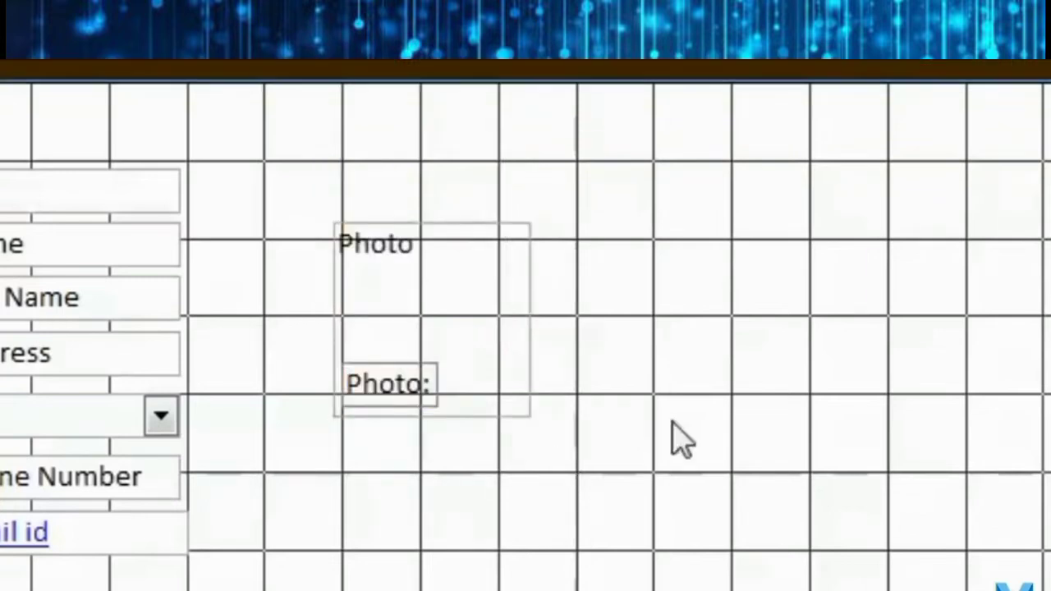
Switch to Form View to see record 1 with its flower photo.
click(29, 176)
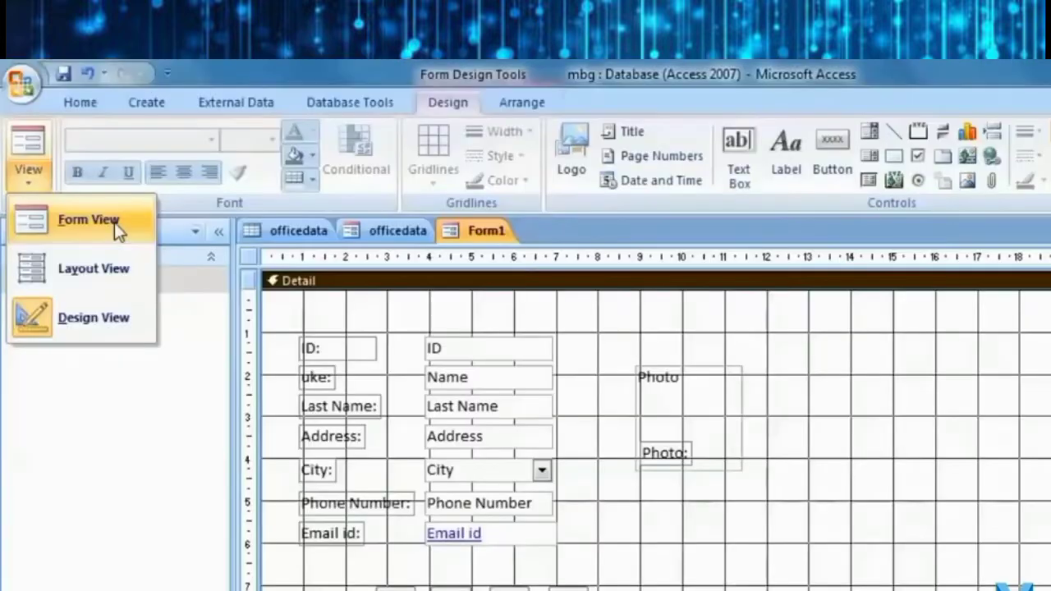
click(114, 223)
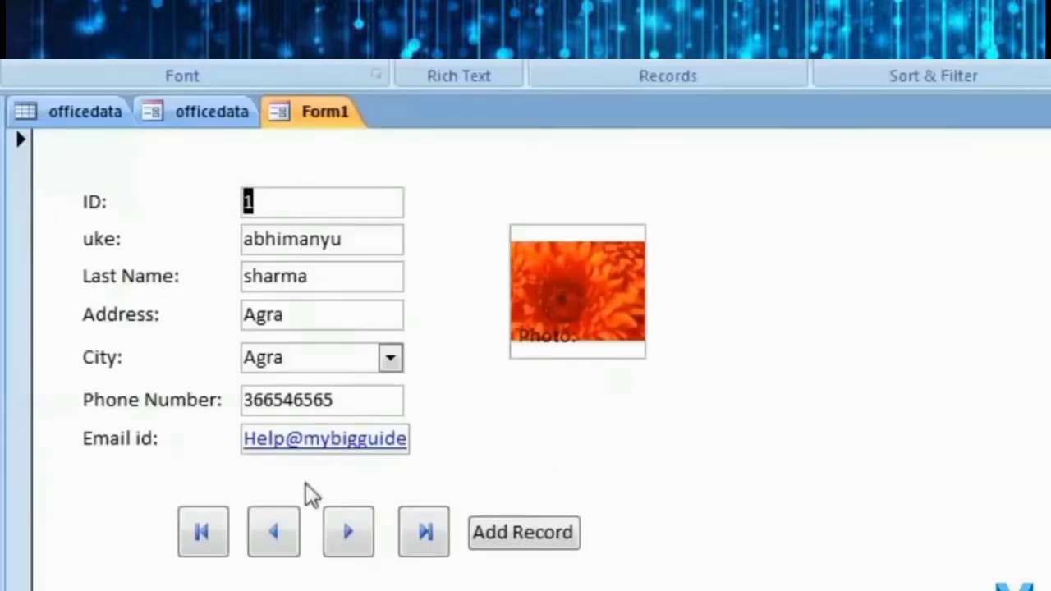
In Layout View, widen the Email id field slightly.
click(36, 177)
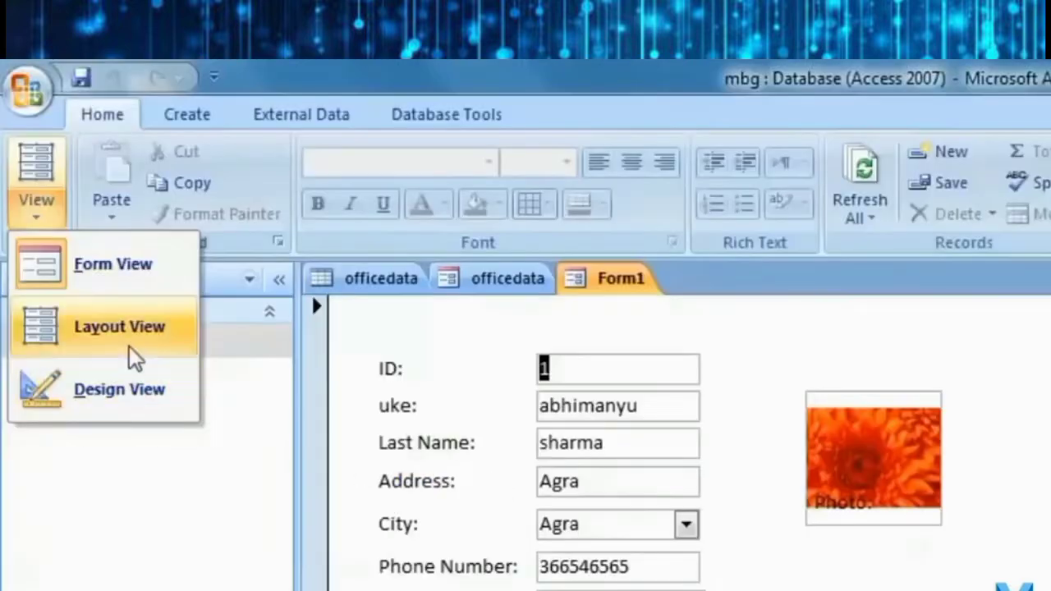
click(129, 345)
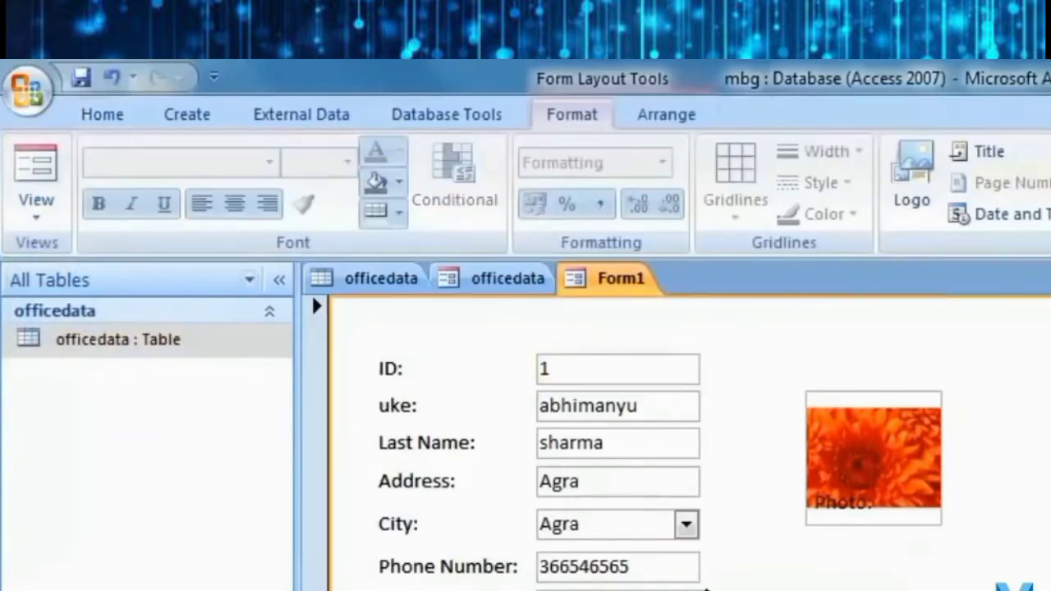
click(705, 588)
drag(770, 590, 776, 589)
click(911, 588)
Move the Photo: label below the flower picture and widen it.
click(862, 503)
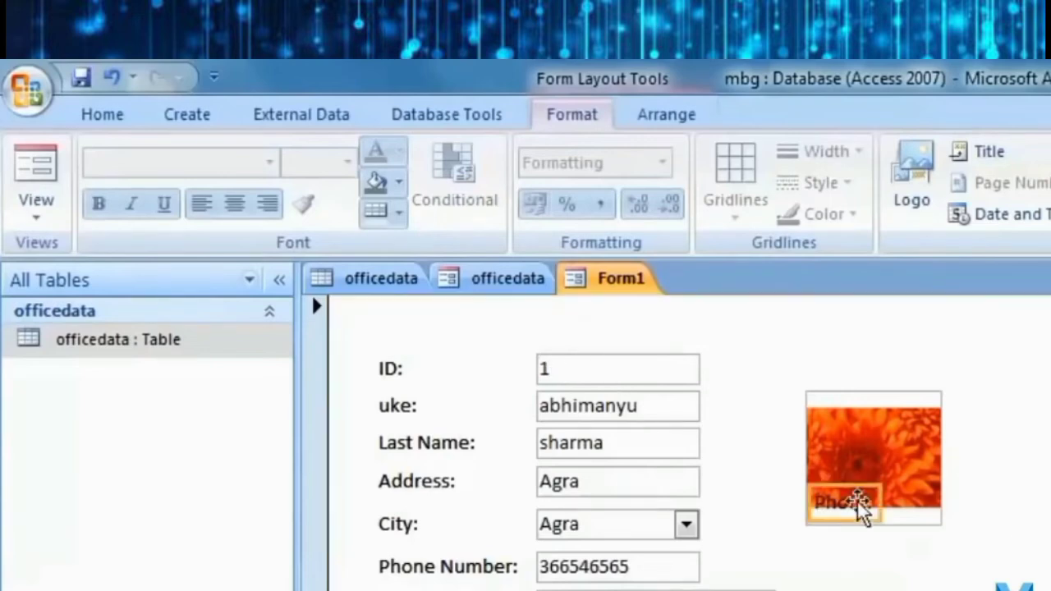
drag(875, 494, 934, 558)
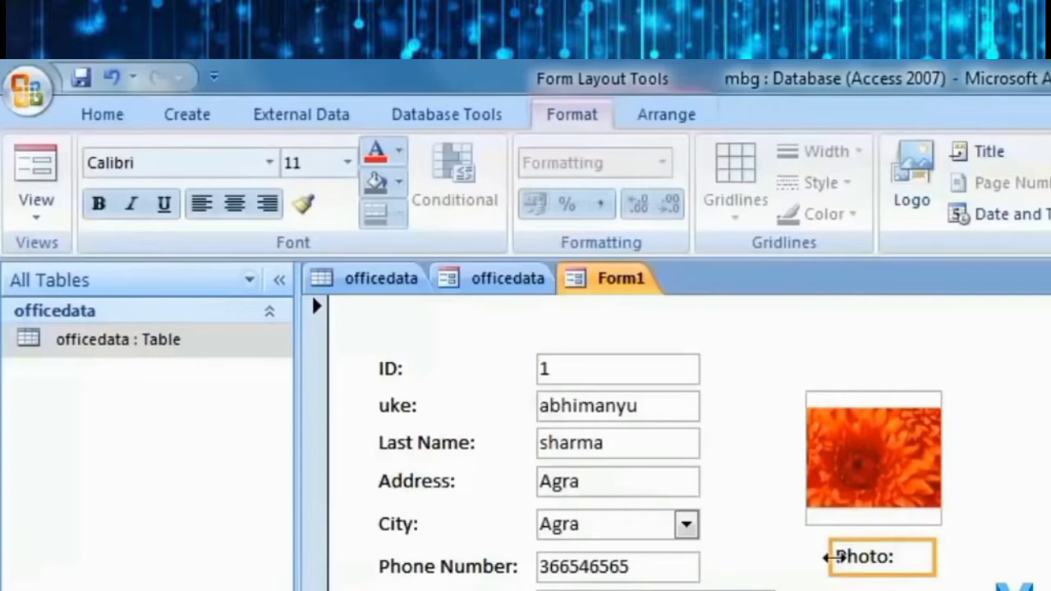
drag(831, 557, 805, 558)
click(829, 588)
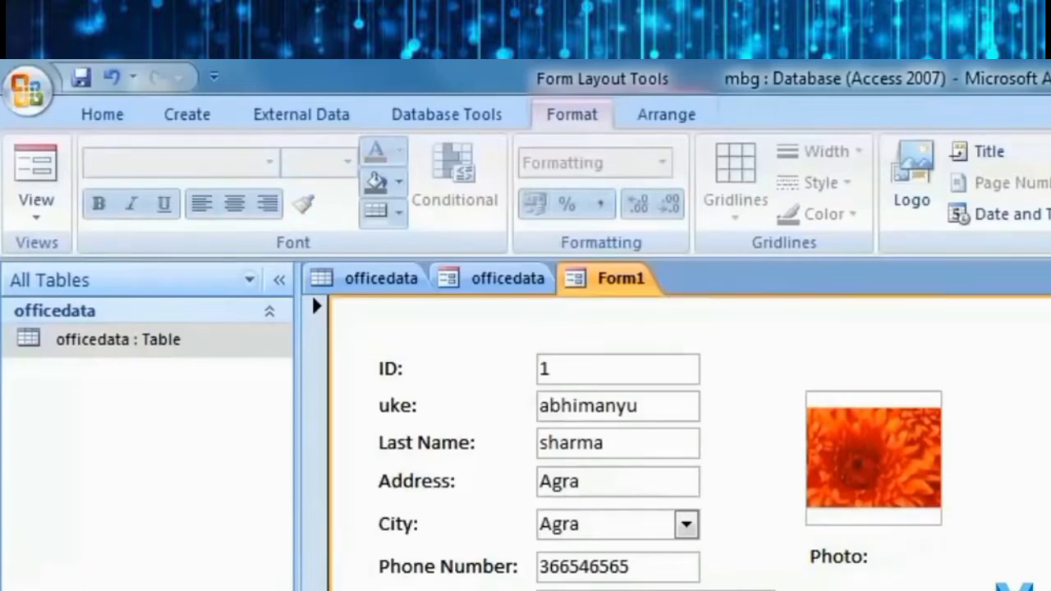
Save the form with the name Table-1.
click(80, 78)
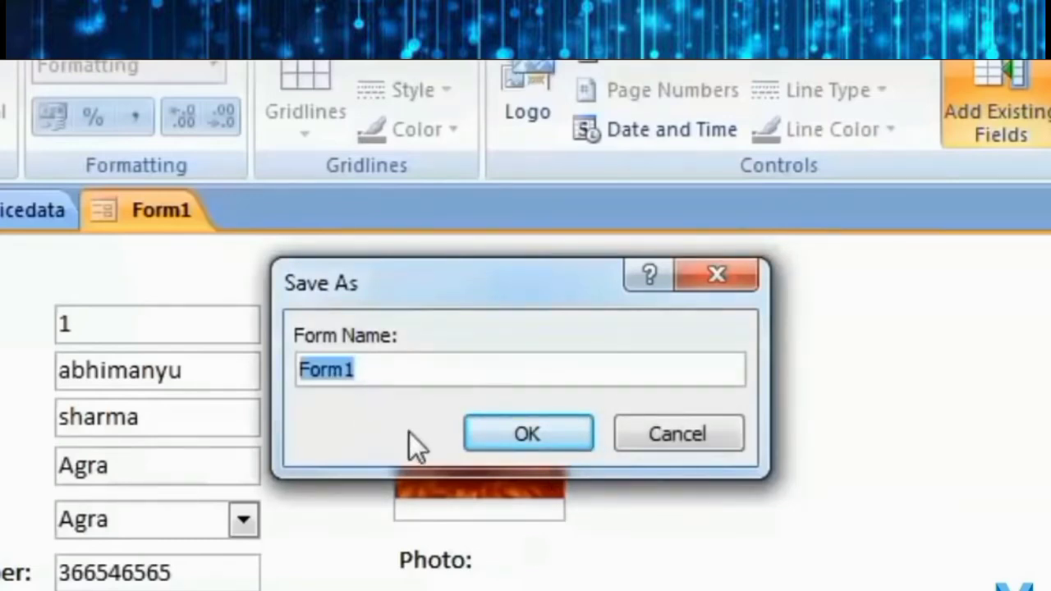
text(Table-1)
click(559, 428)
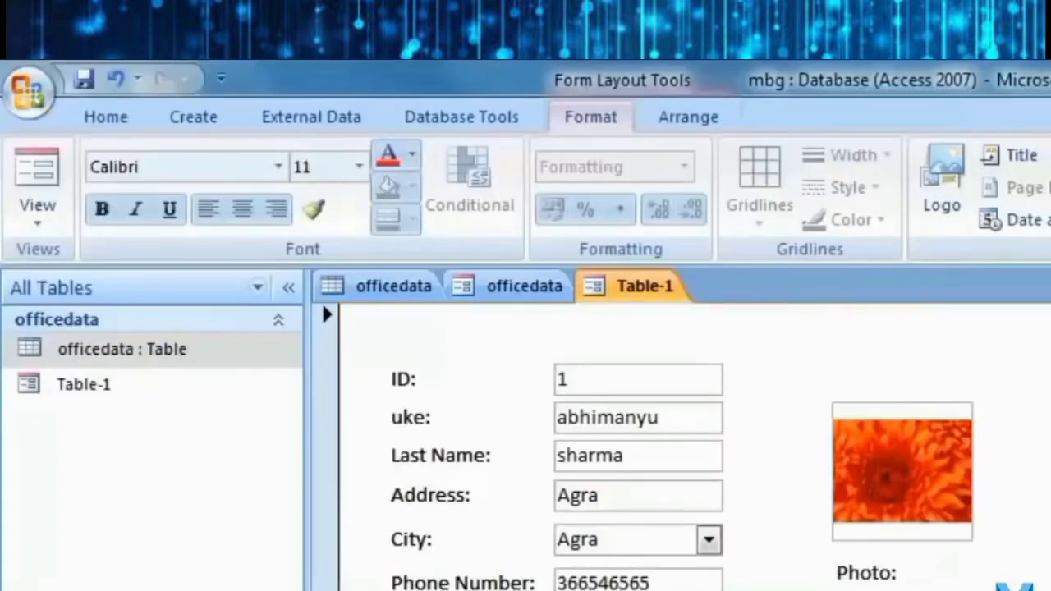
In Form View, start new record 8 and enter its name, phone number and other details.
click(37, 205)
click(127, 279)
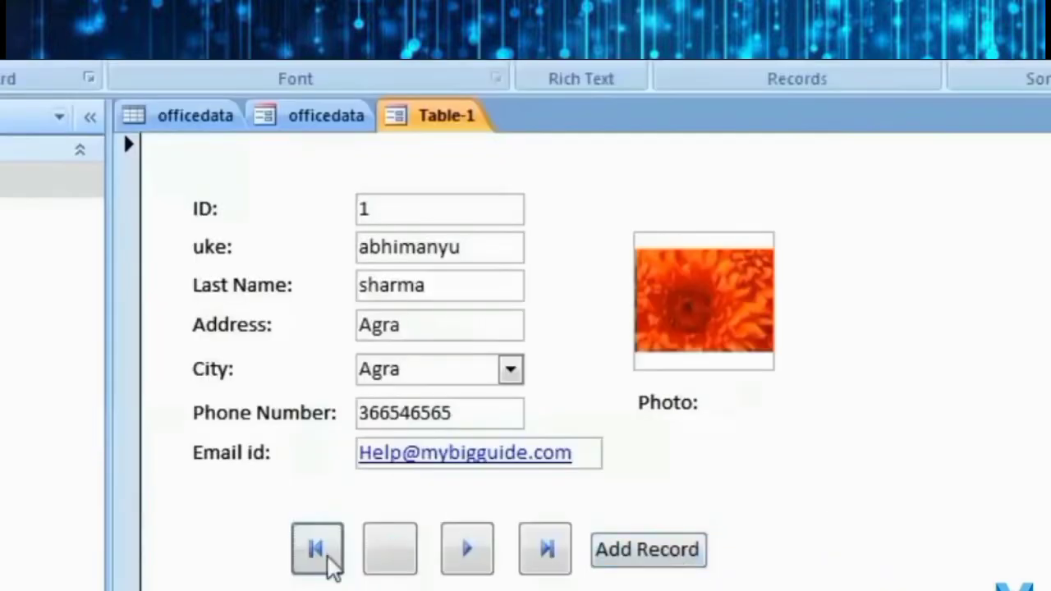
click(648, 552)
click(407, 250)
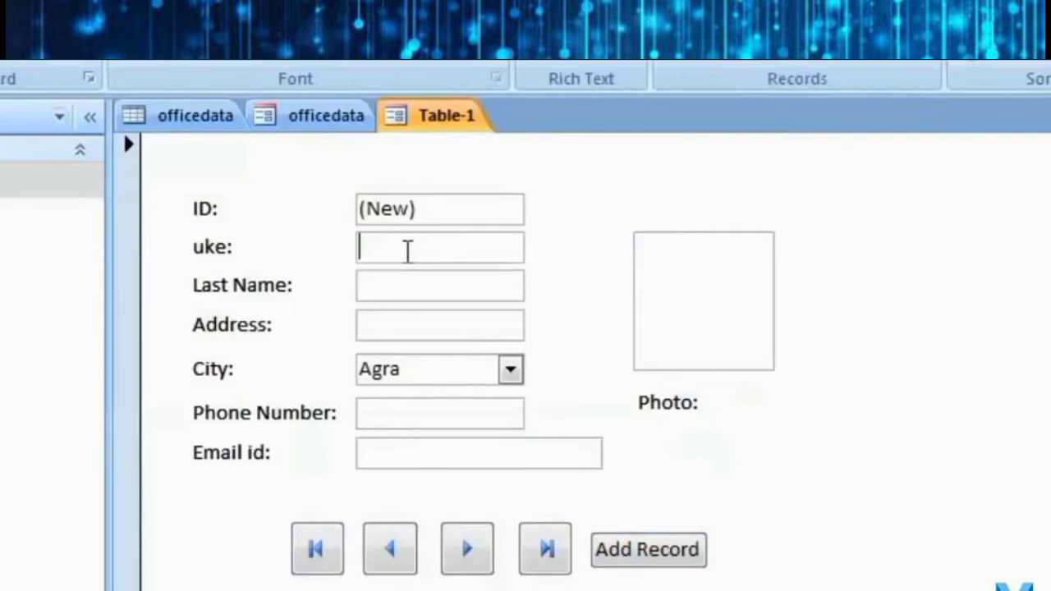
text(ajhgjk)
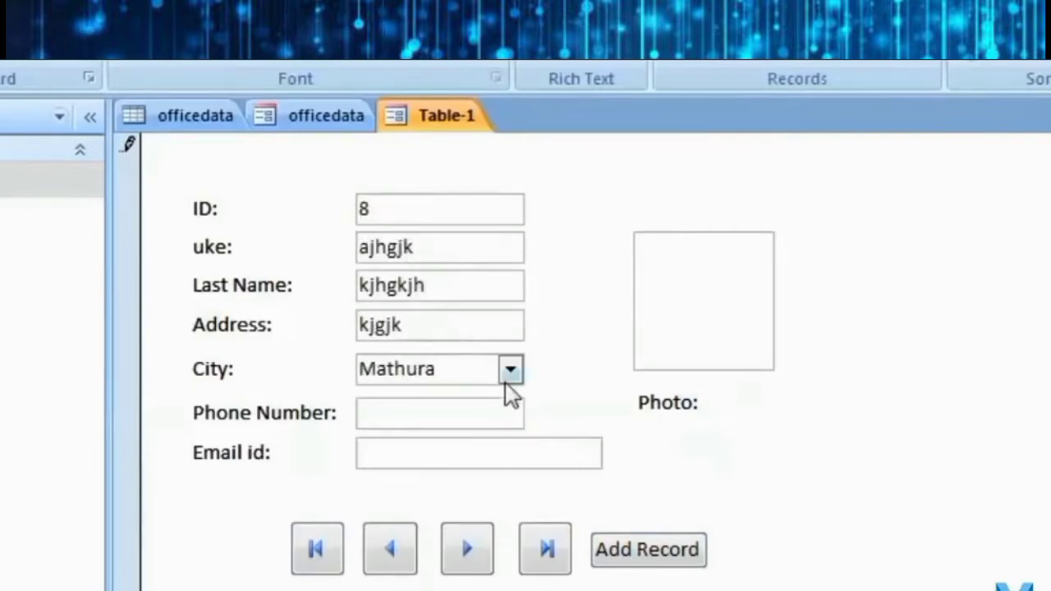
key(Tab)
text(54654)
text(hkjh)
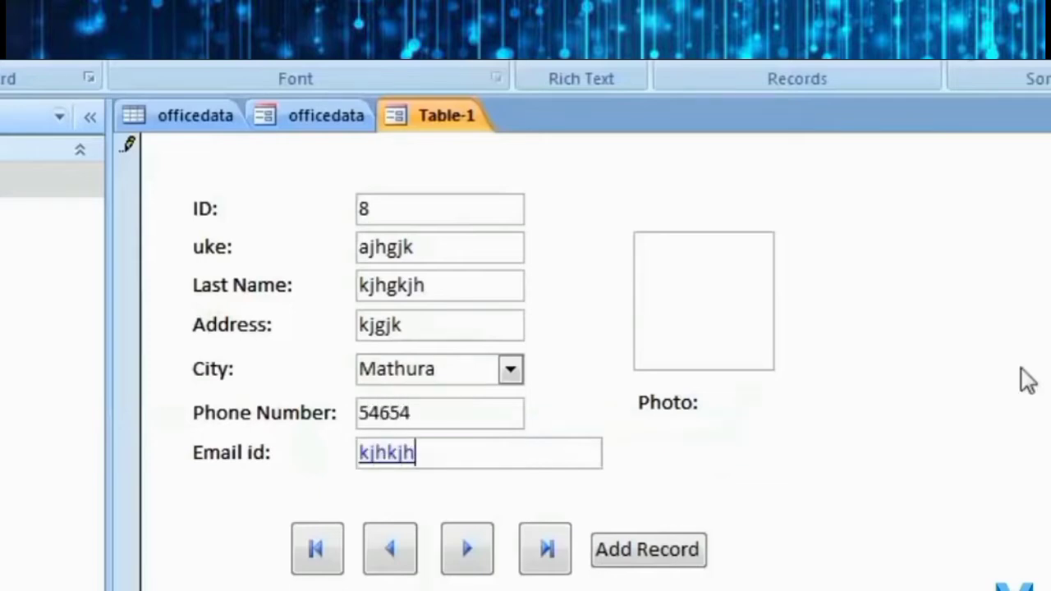
Attach Desert.jpg from Pictures > Sample Pictures to the record's Photo field.
double_click(678, 287)
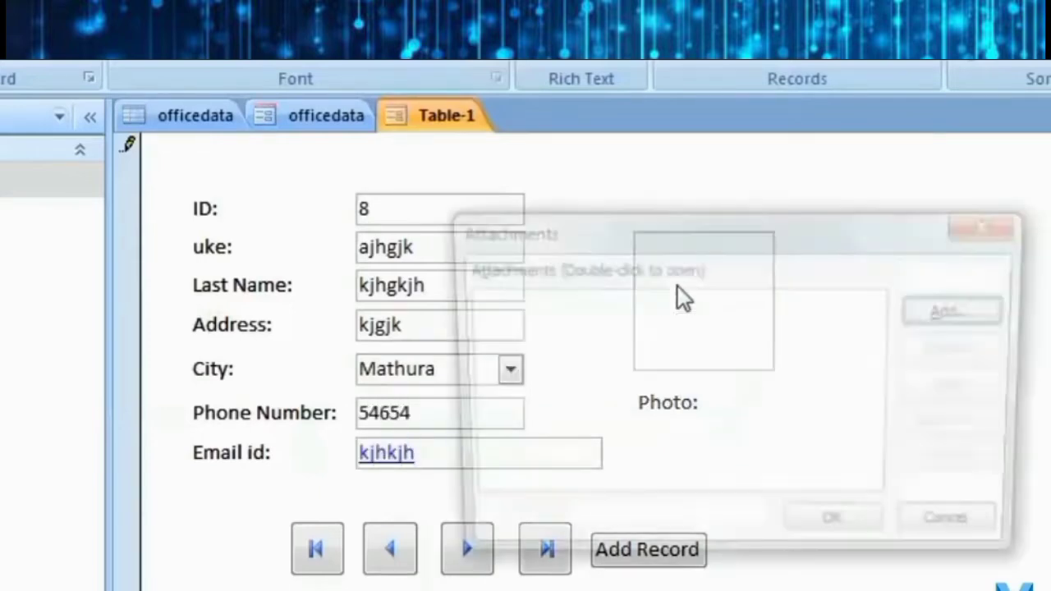
key(Return)
click(620, 400)
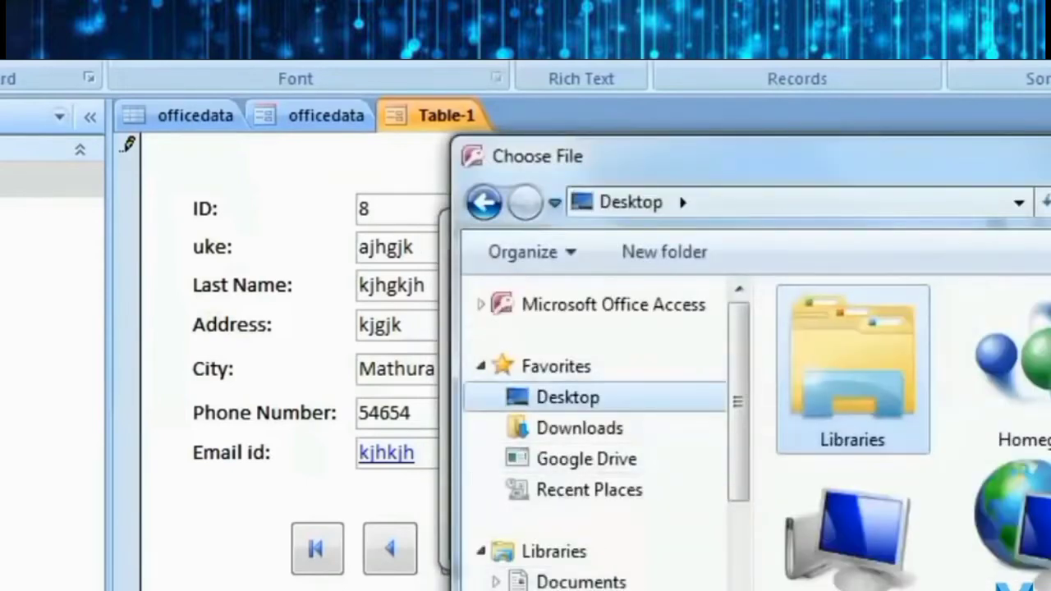
click(579, 589)
double_click(849, 466)
double_click(1016, 451)
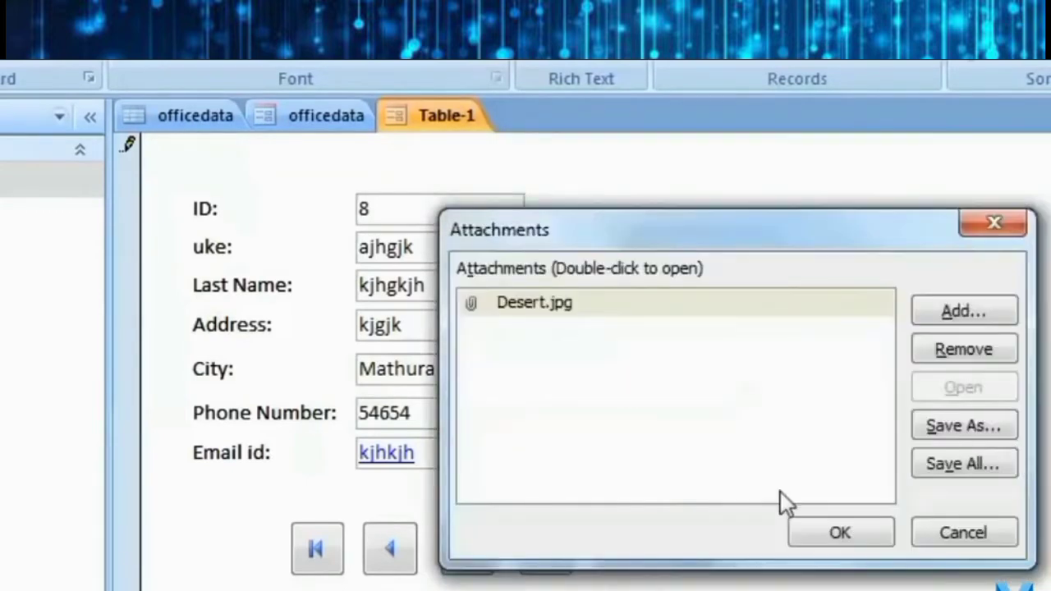
click(858, 529)
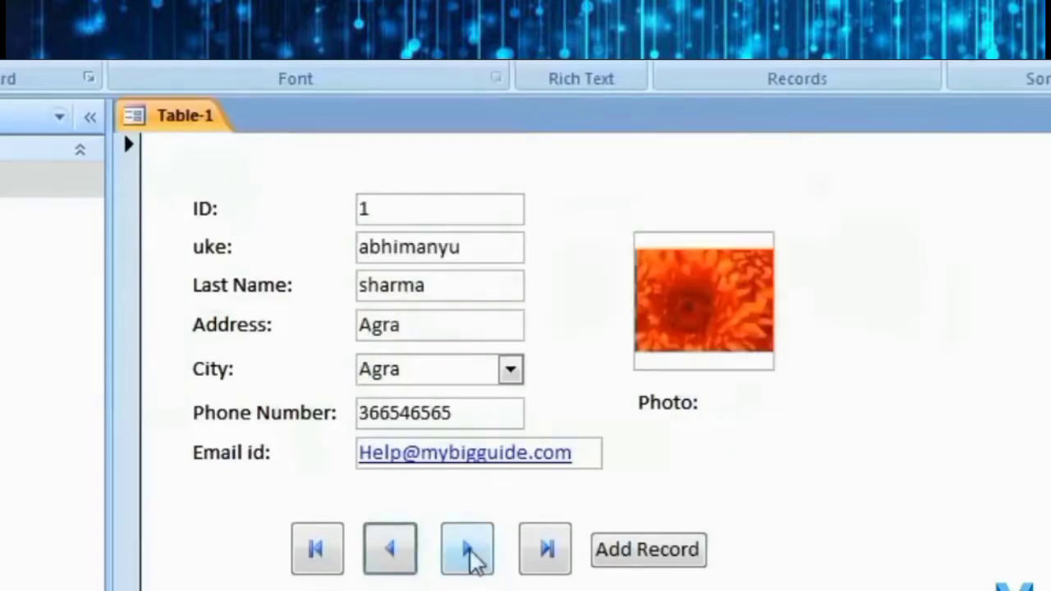
Test the Next, Last, First and Previous buttons by paging through records, ending on record 4.
click(468, 549)
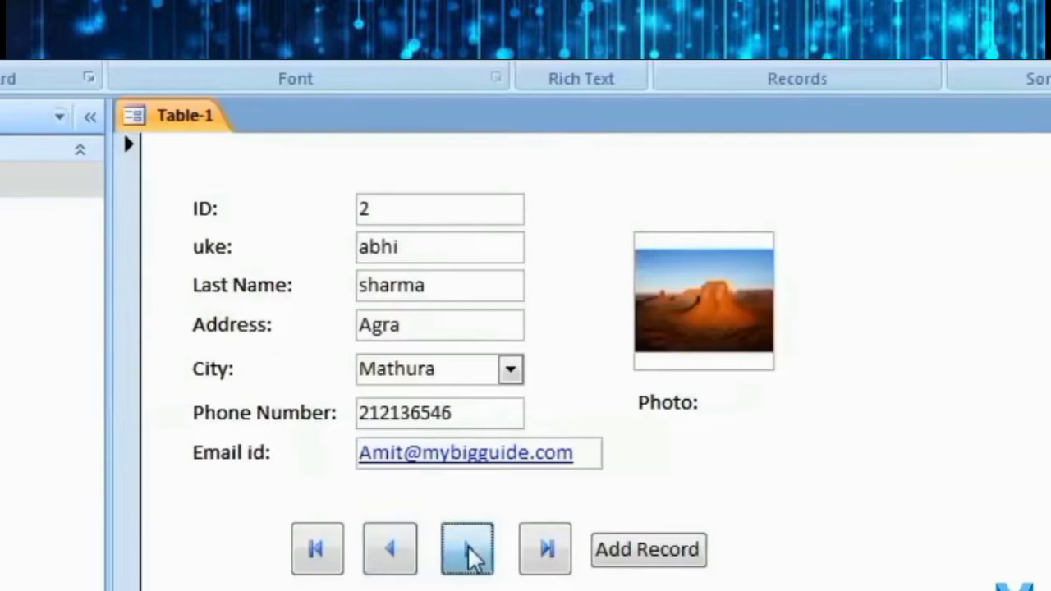
click(468, 550)
click(545, 548)
click(316, 549)
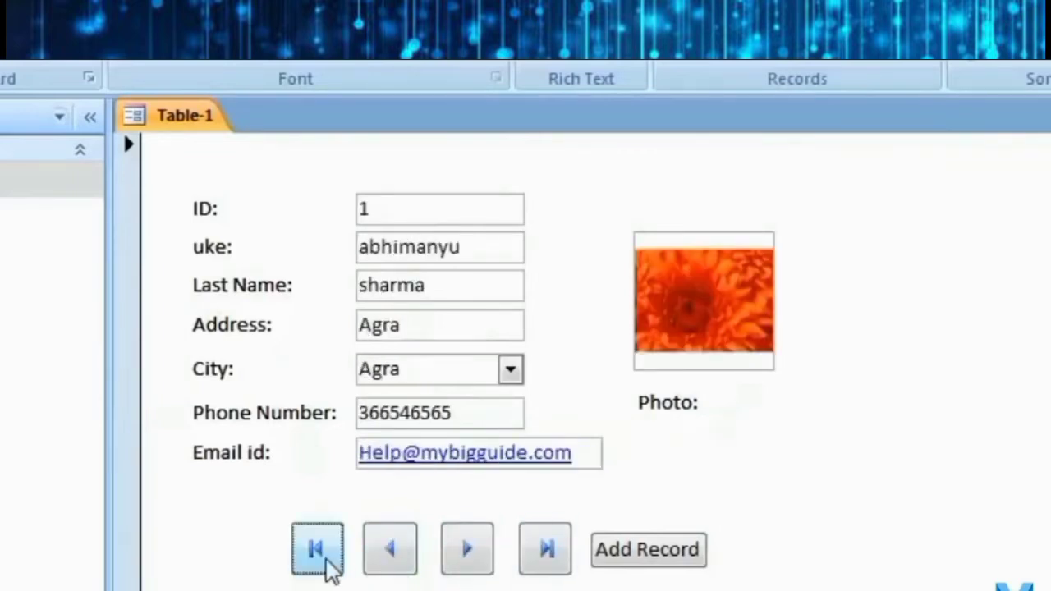
click(545, 551)
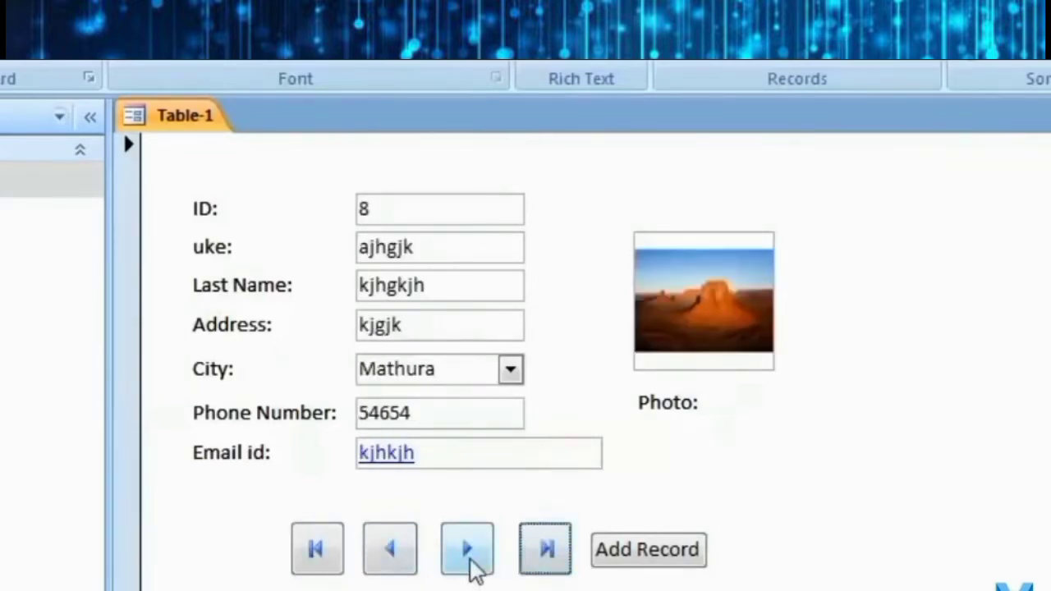
click(395, 566)
click(394, 564)
click(395, 564)
click(395, 564)
click(479, 550)
click(479, 550)
click(478, 551)
click(372, 563)
click(371, 563)
click(371, 563)
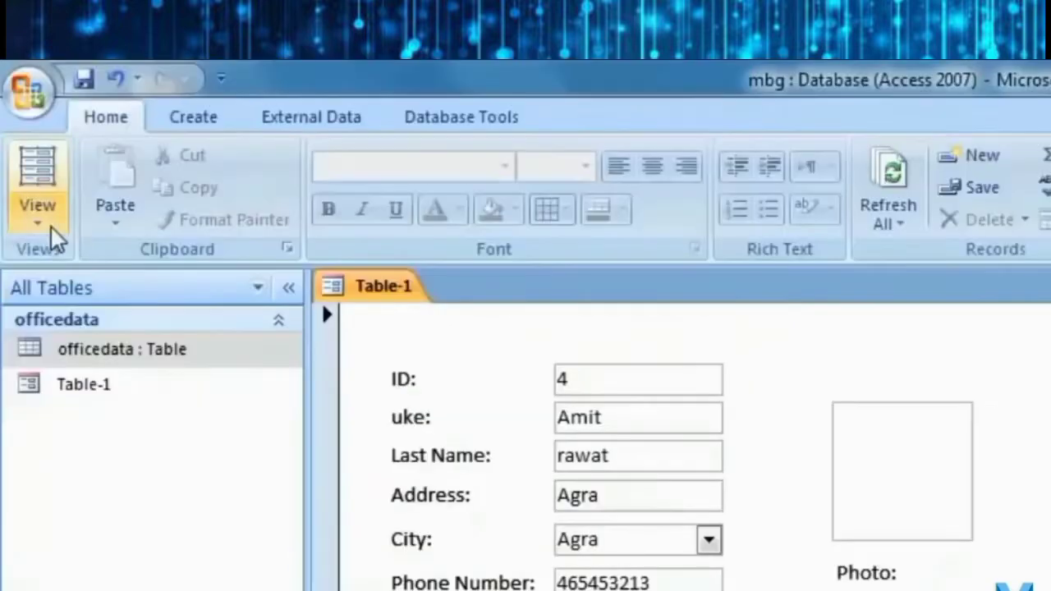
click(51, 228)
In Layout View, apply the dark blue AutoFormat to the Table-1 form, then replace it with the olive style.
click(126, 356)
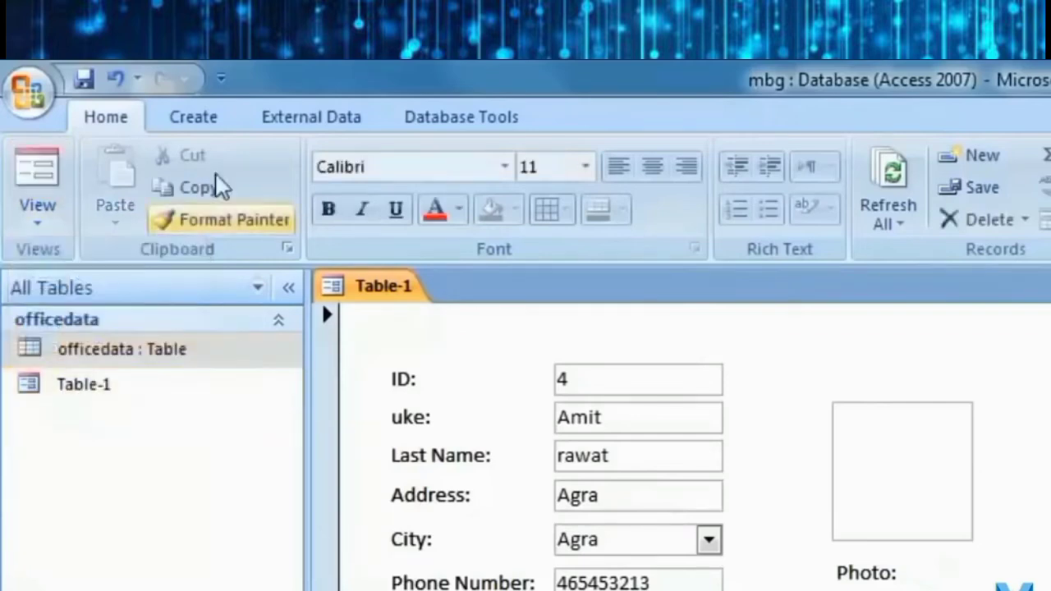
click(473, 363)
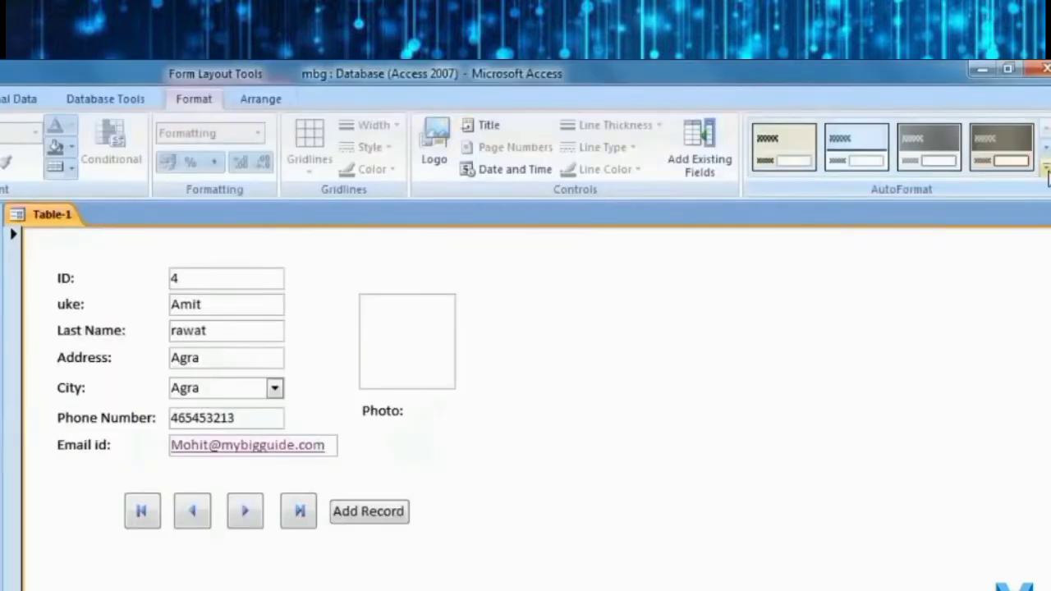
click(1046, 171)
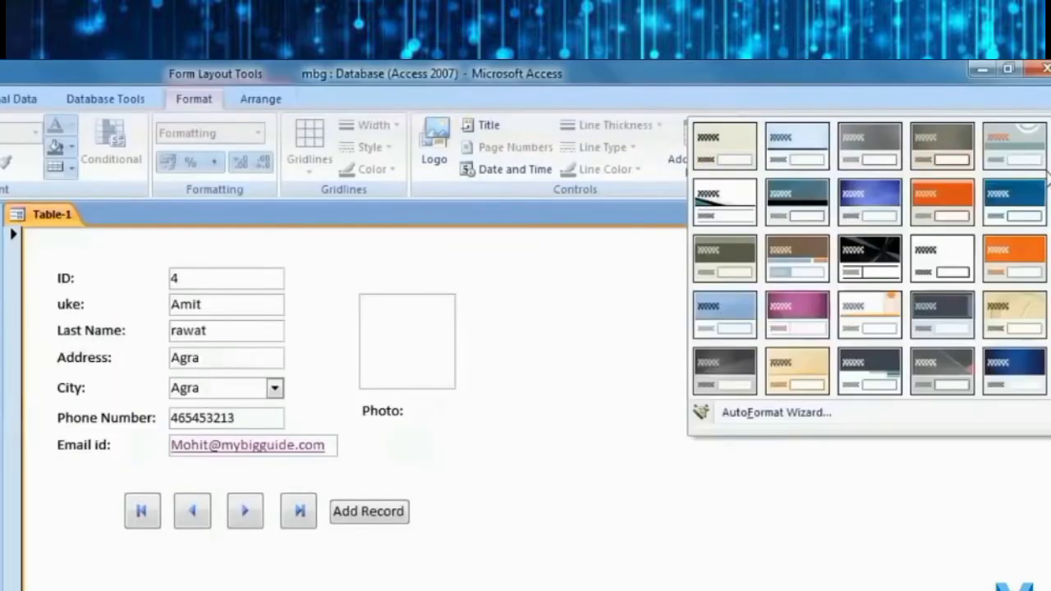
click(1015, 379)
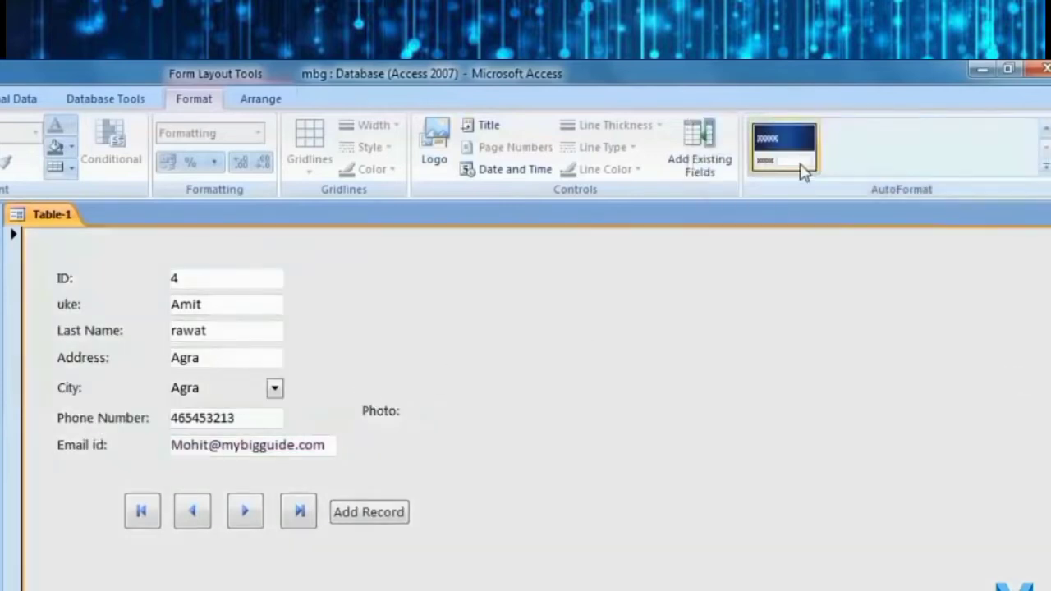
click(1046, 171)
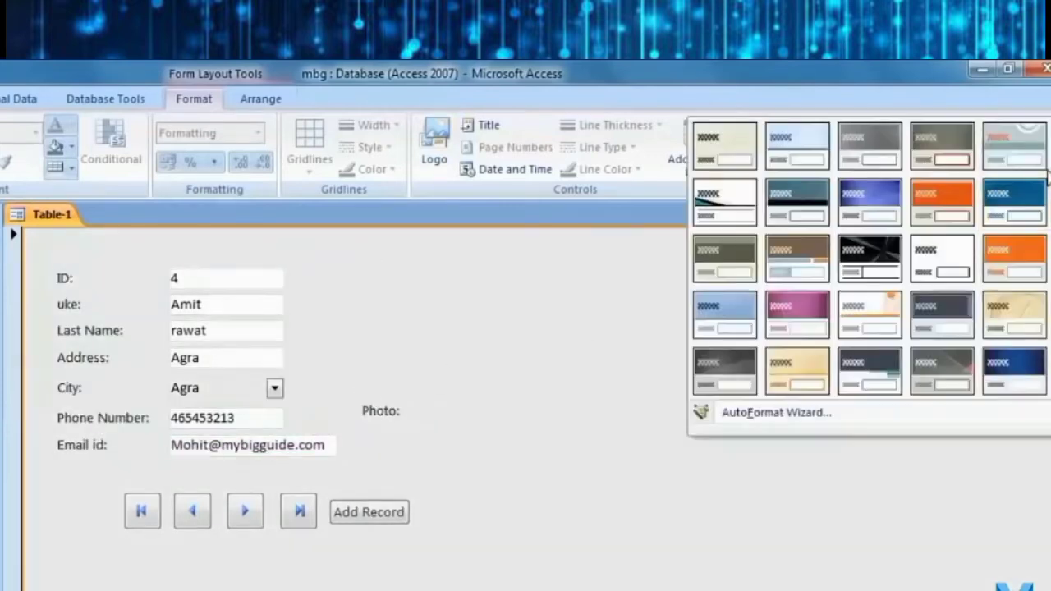
click(709, 269)
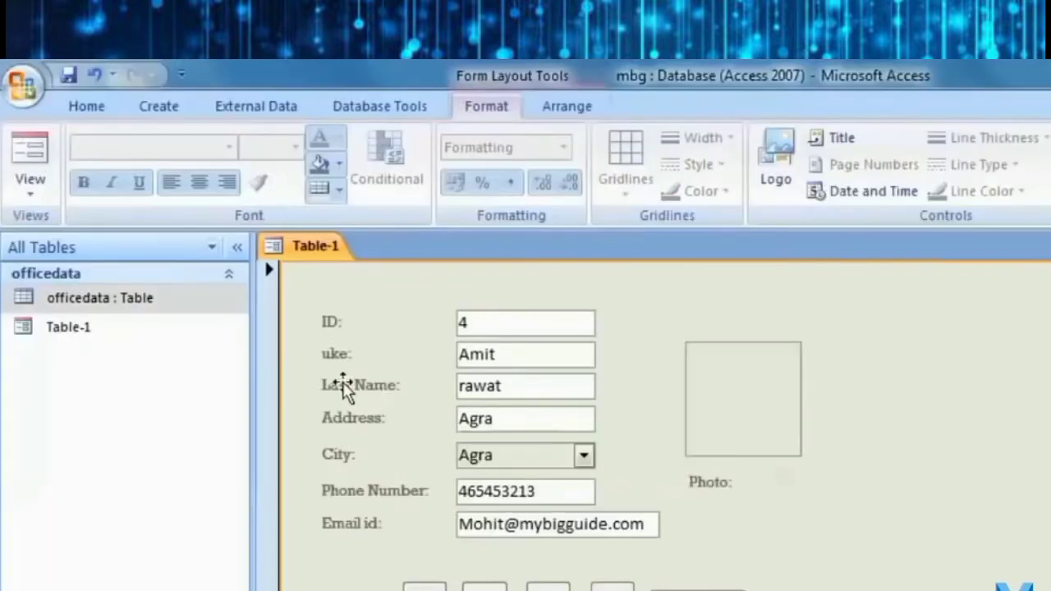
Select the Last Name label and look through the font list without changing the font.
click(347, 386)
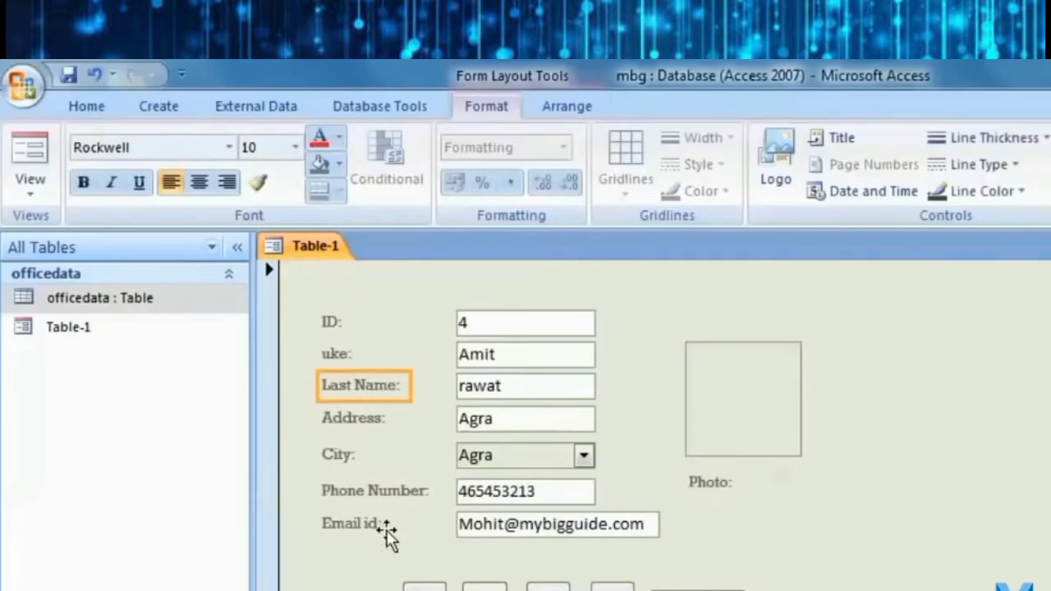
click(229, 148)
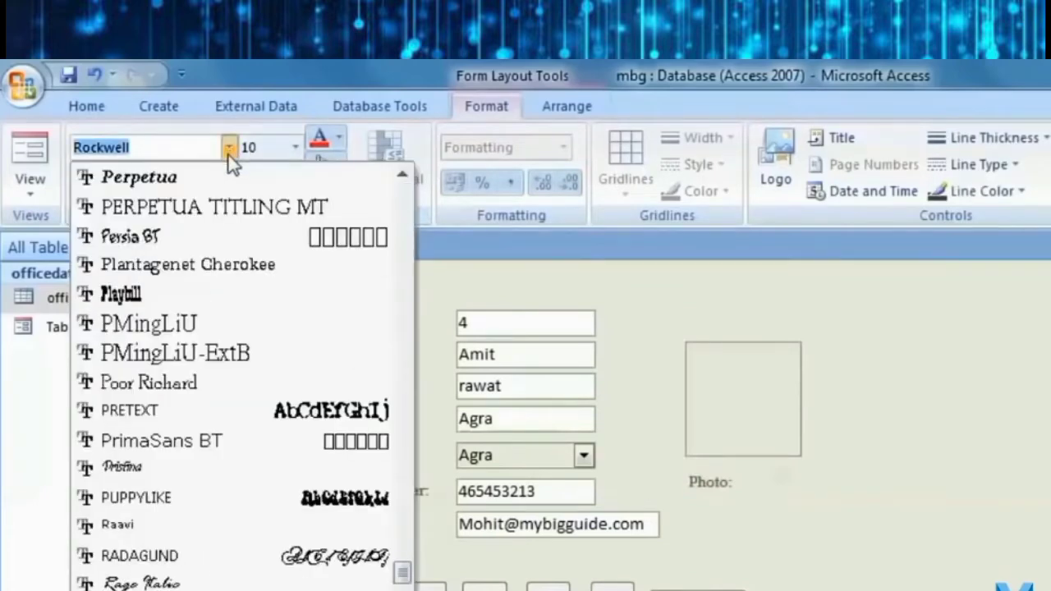
click(889, 400)
click(294, 286)
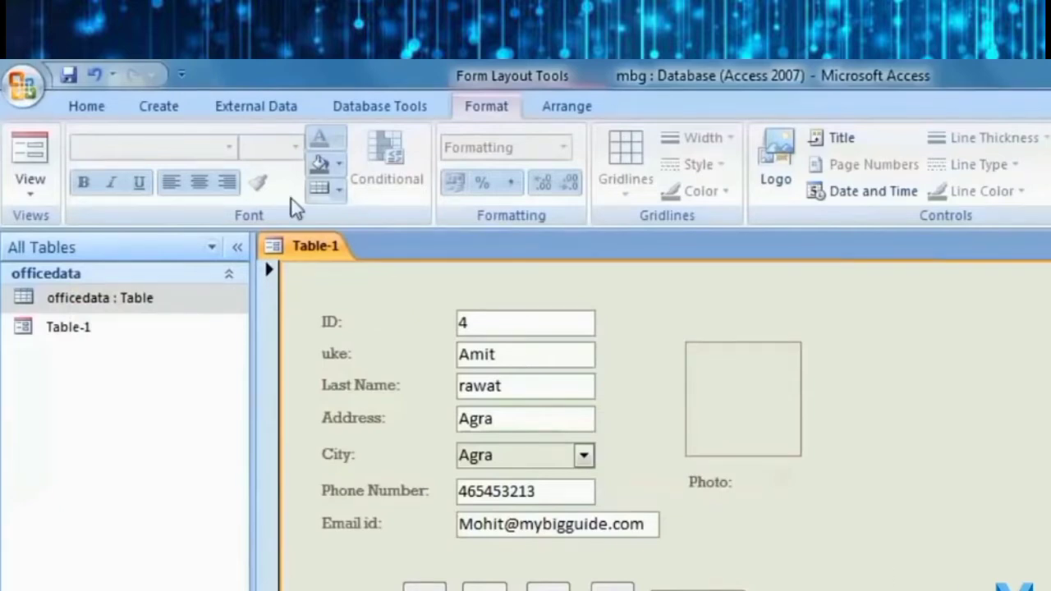
Return the form to Form View and jump to the last record, ID 8.
click(549, 588)
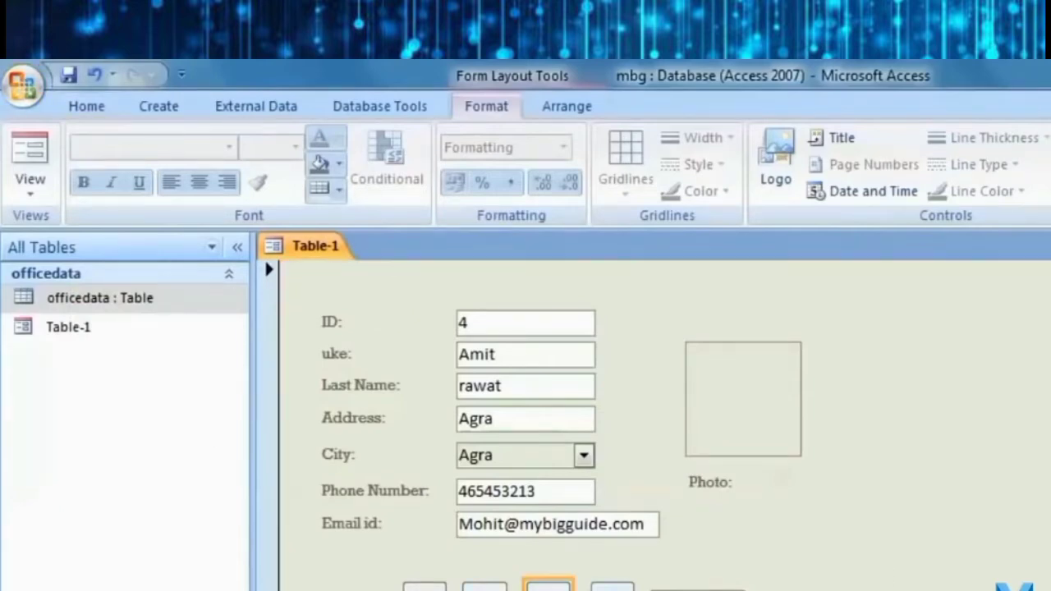
click(30, 185)
click(94, 233)
click(612, 588)
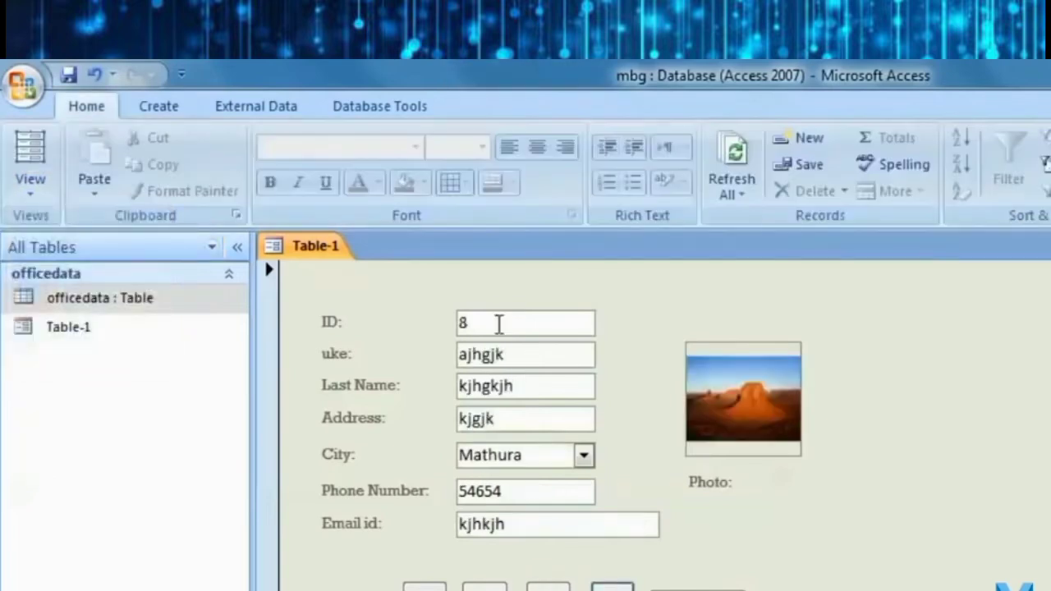
Open the officedata table, create a quick report from it and scroll through the report.
double_click(122, 300)
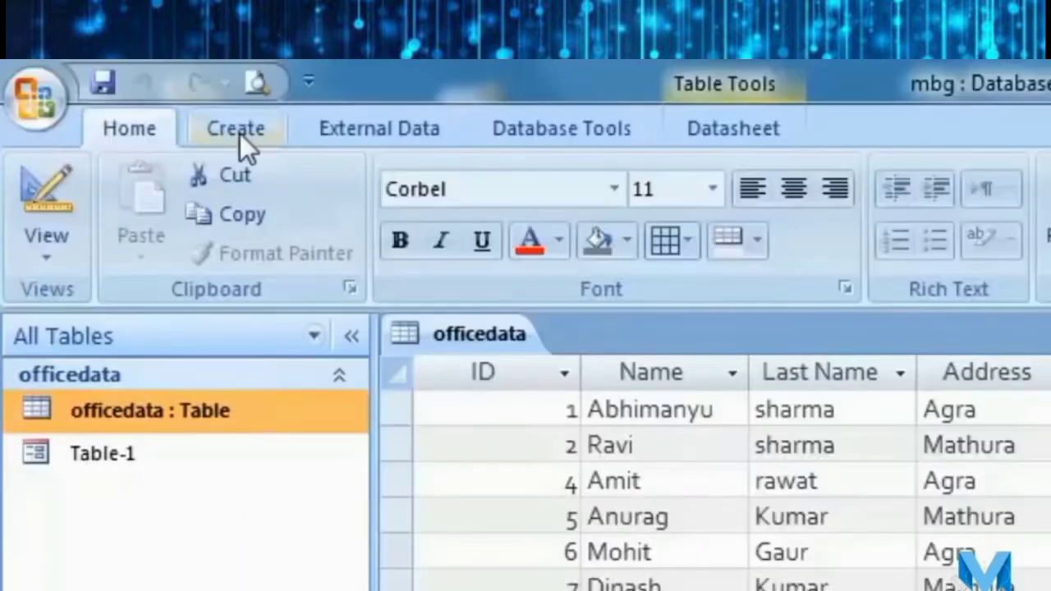
click(239, 133)
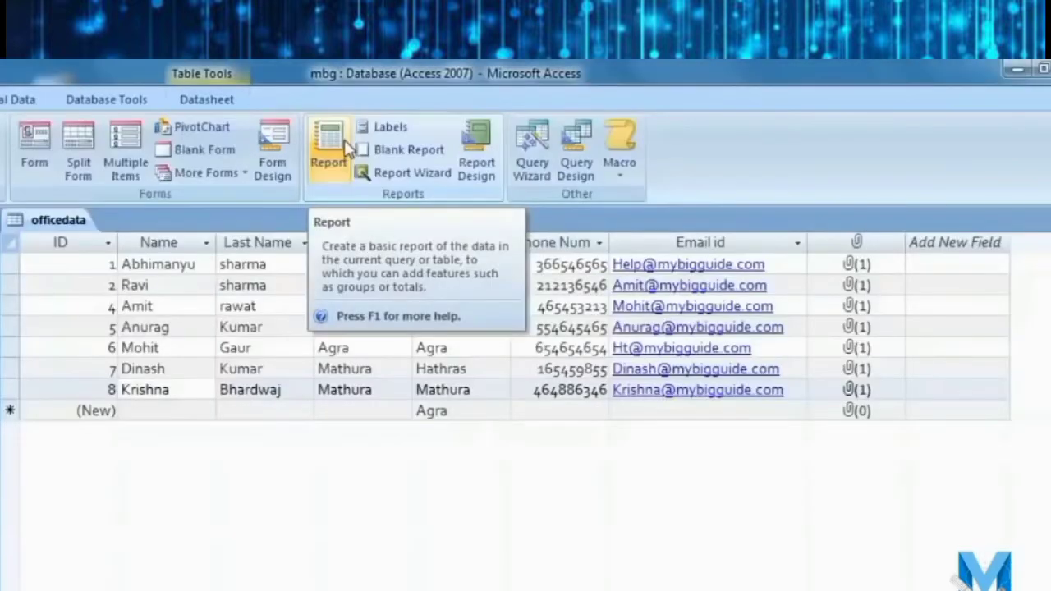
click(348, 148)
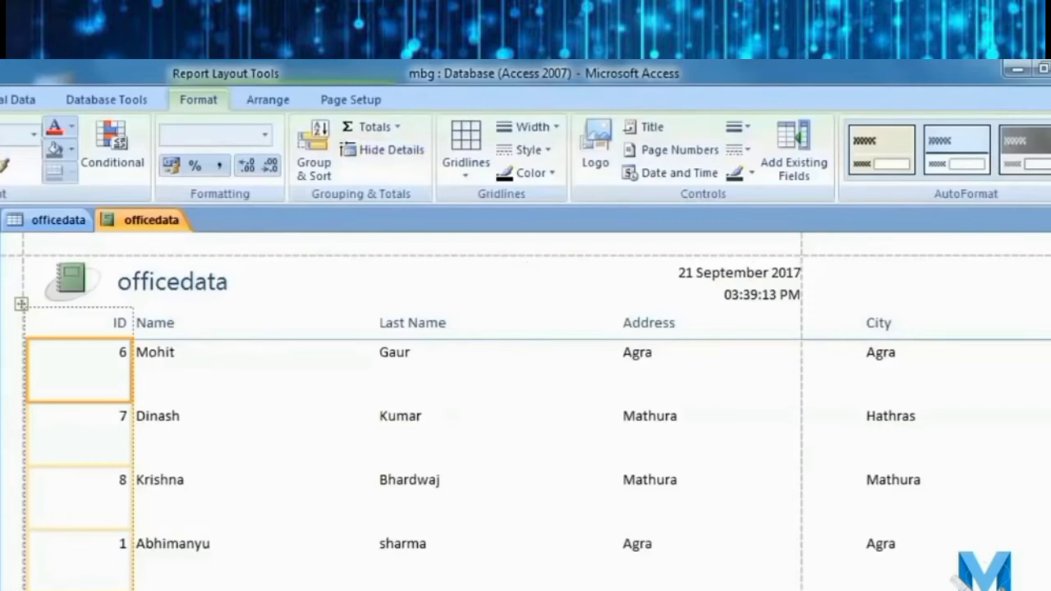
scroll(526, 410, right, 5)
scroll(526, 411, right, 1)
scroll(525, 411, left, 6)
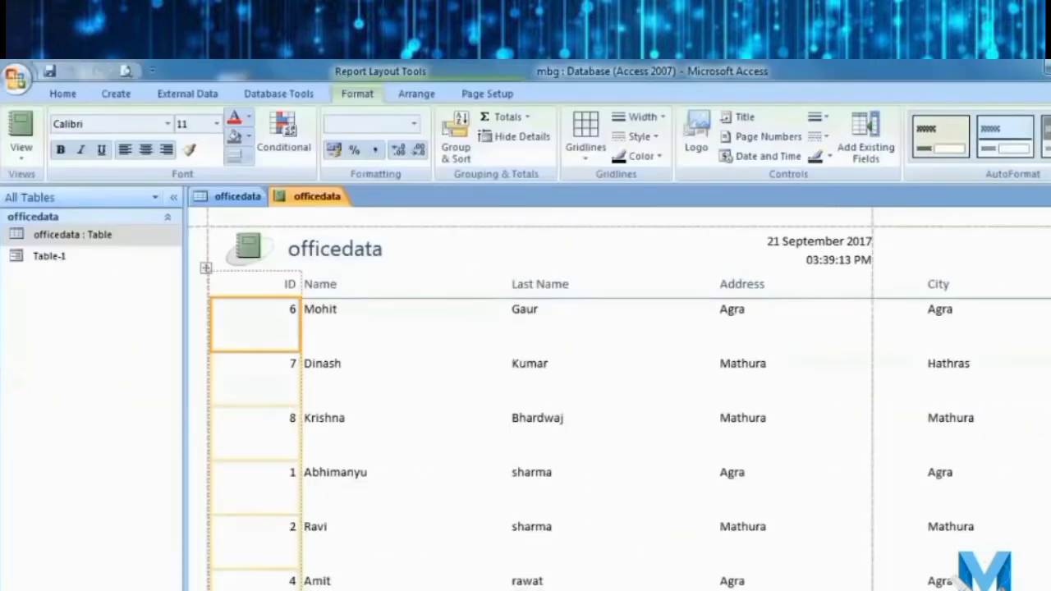
scroll(893, 525, down, 2)
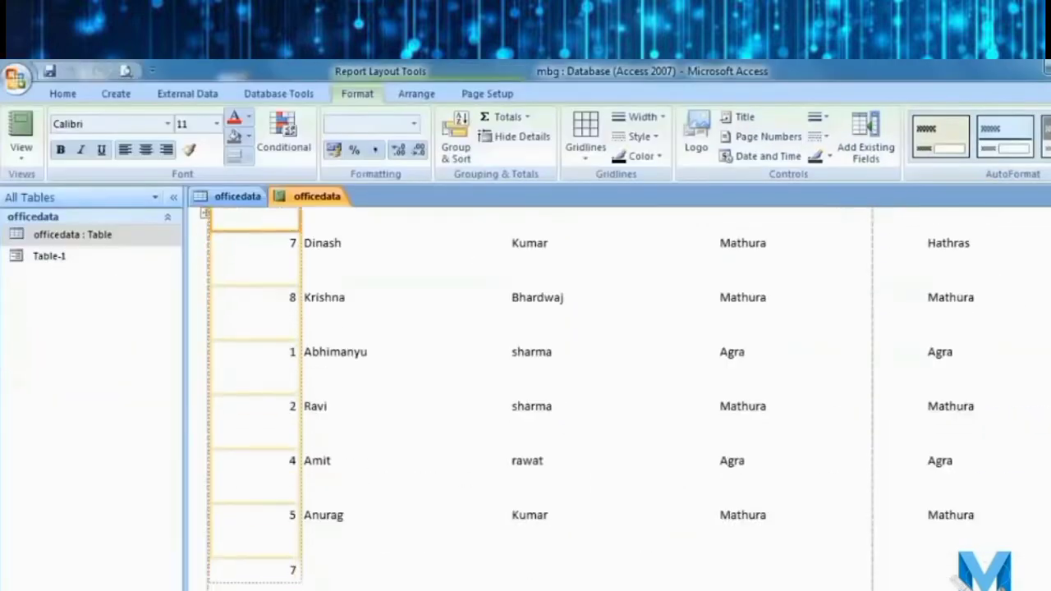
scroll(615, 402, right, 5)
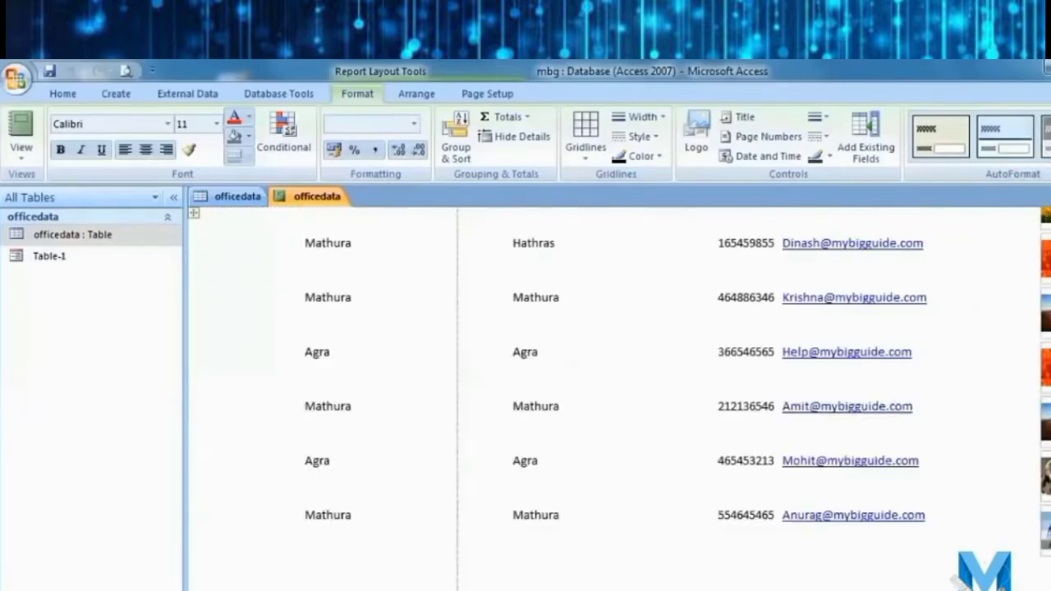
scroll(469, 556, left, 5)
scroll(457, 520, up, 2)
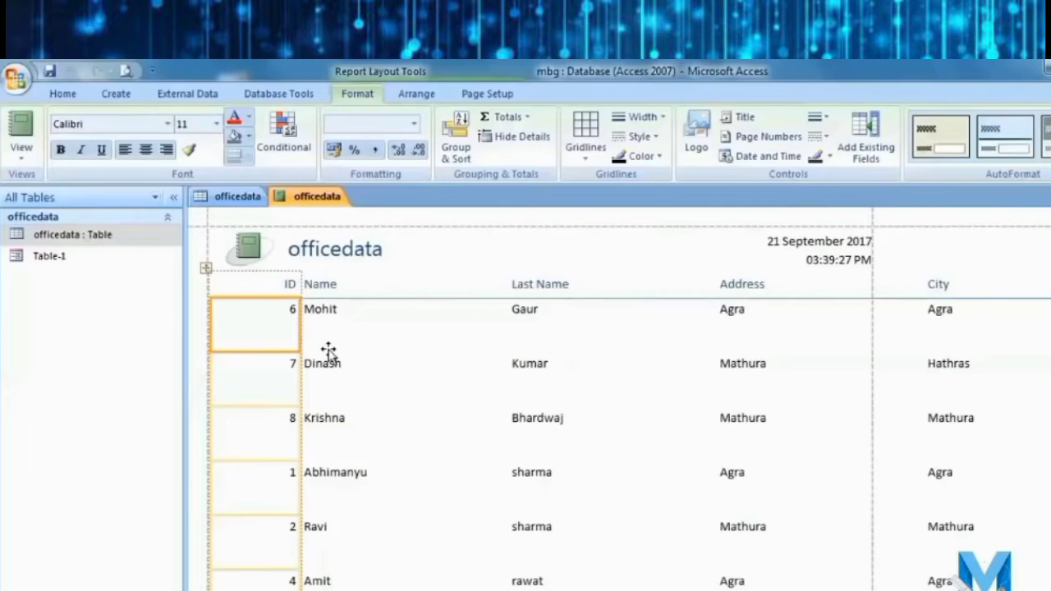
Close the officedata report without saving it.
click(62, 94)
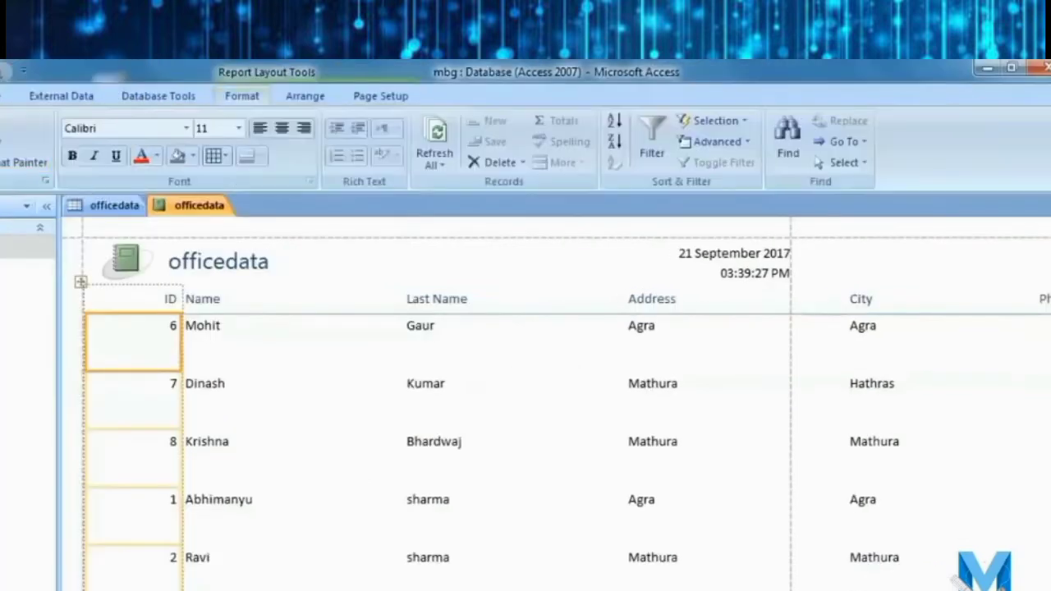
click(1050, 205)
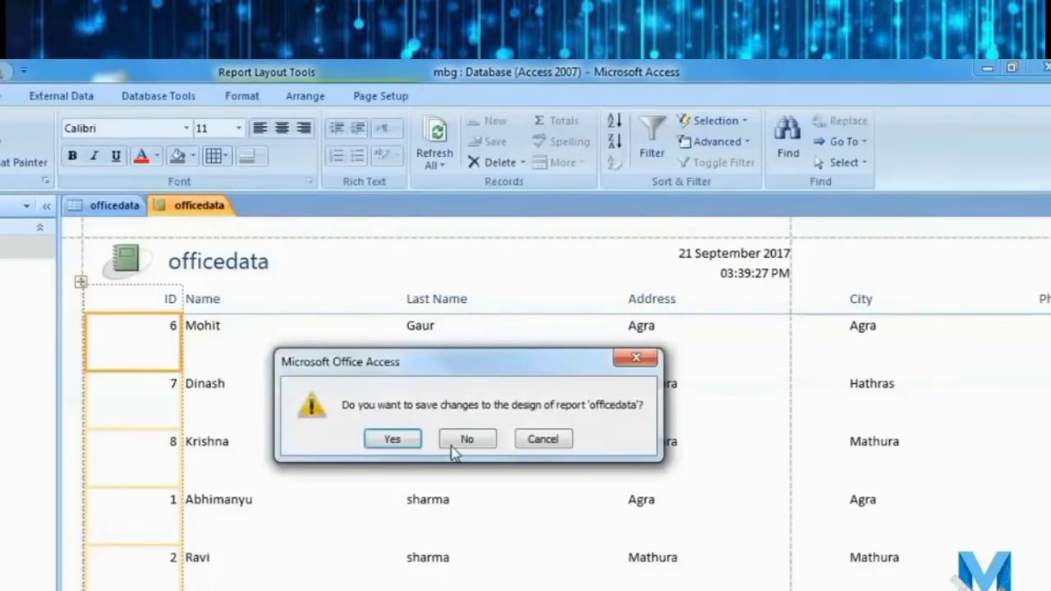
click(468, 440)
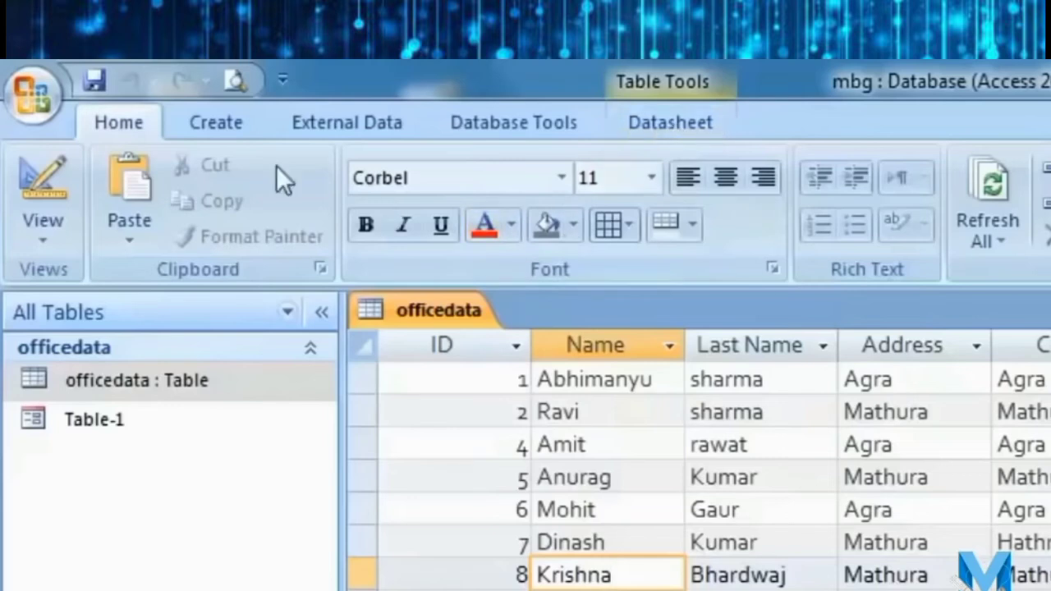
Start the Report Wizard with Table: officedata as the source.
click(216, 122)
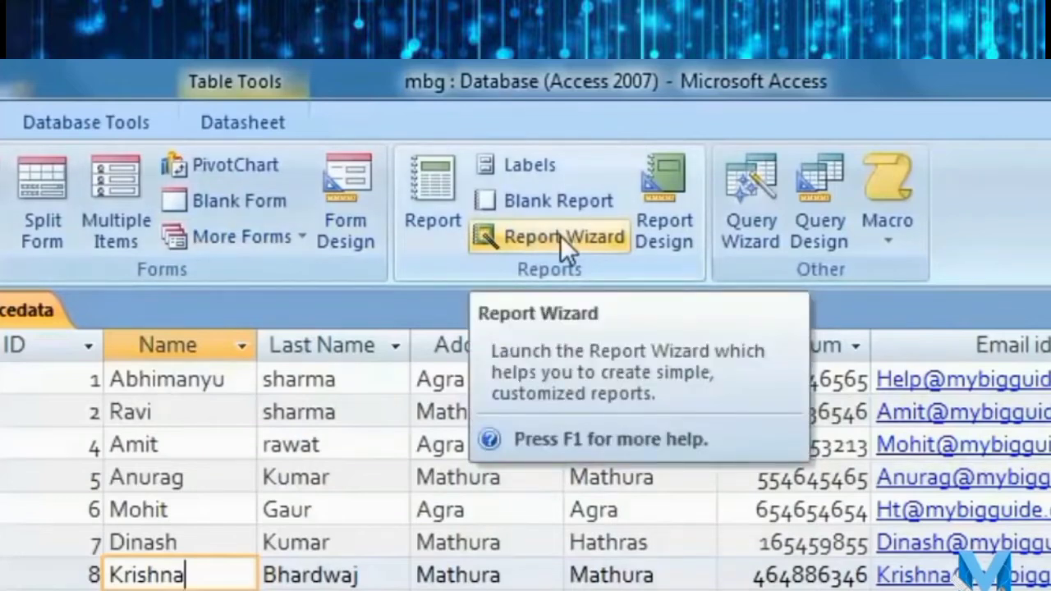
click(558, 244)
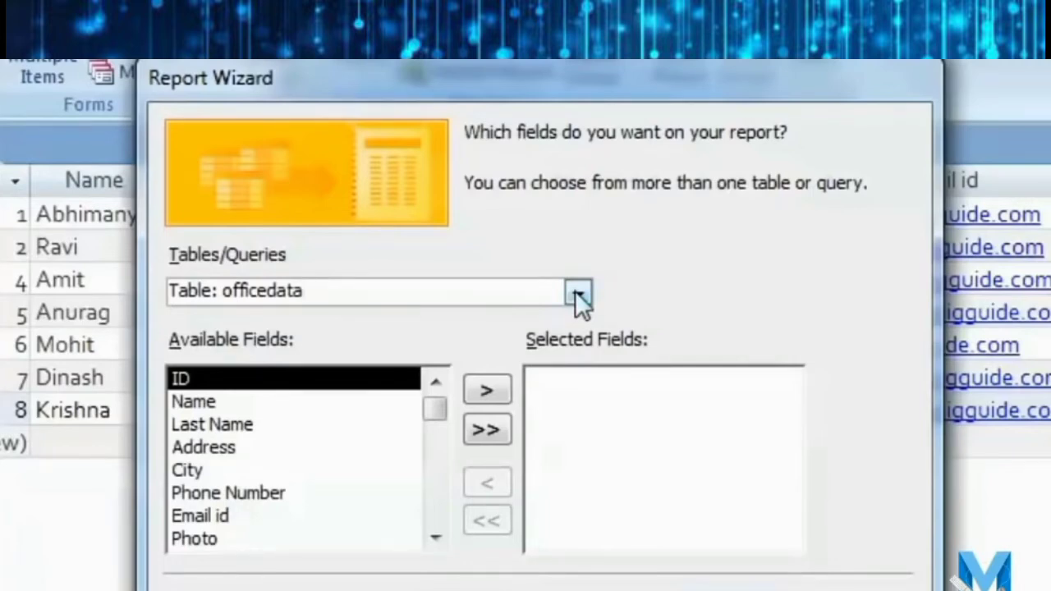
click(577, 292)
click(713, 237)
click(577, 294)
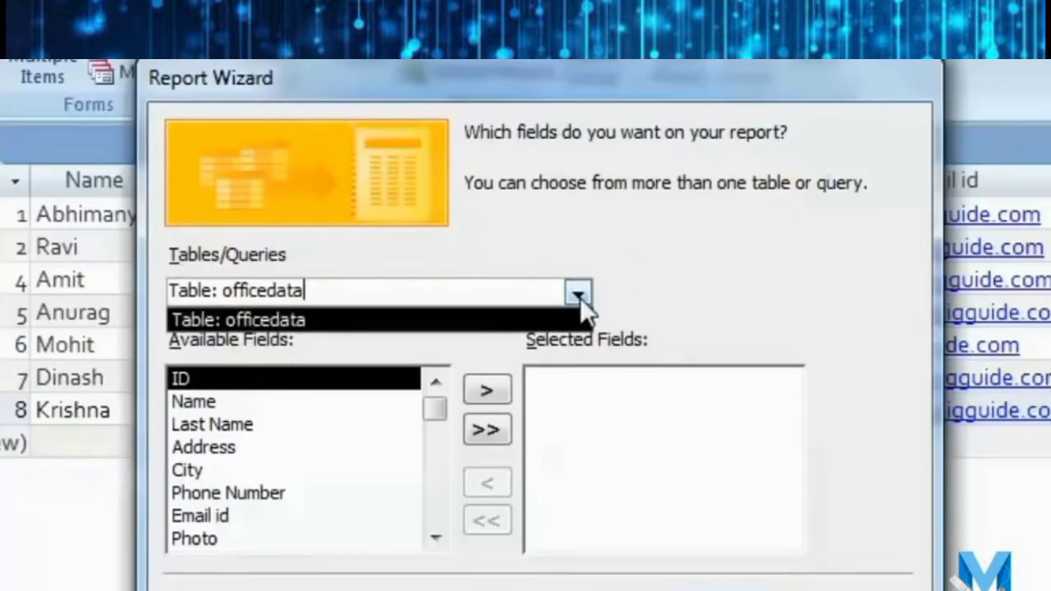
click(631, 295)
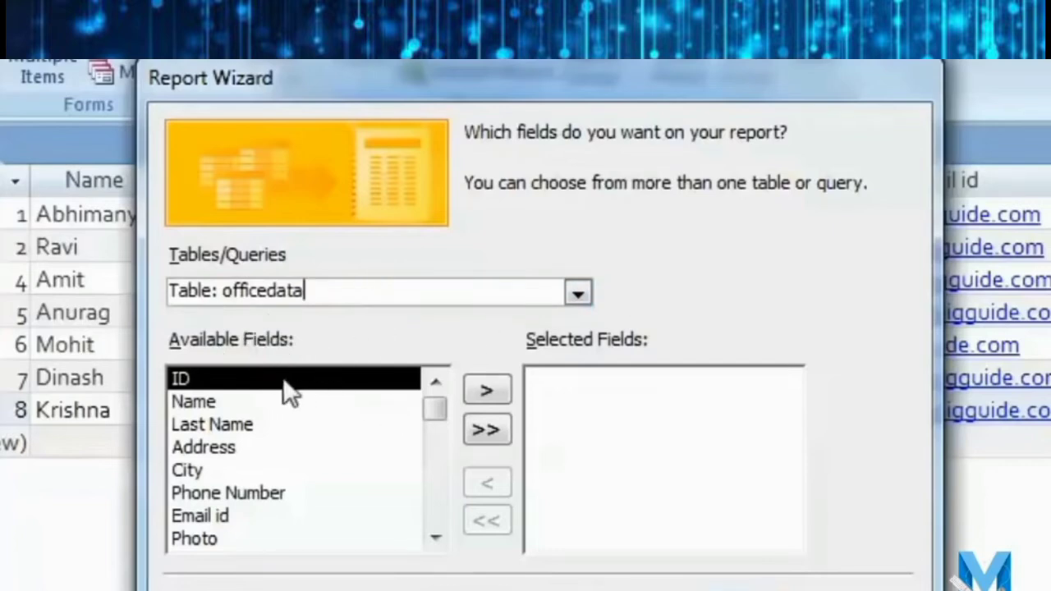
Add the officedata fields ID through Photo to the report and continue to grouping.
drag(435, 417, 434, 391)
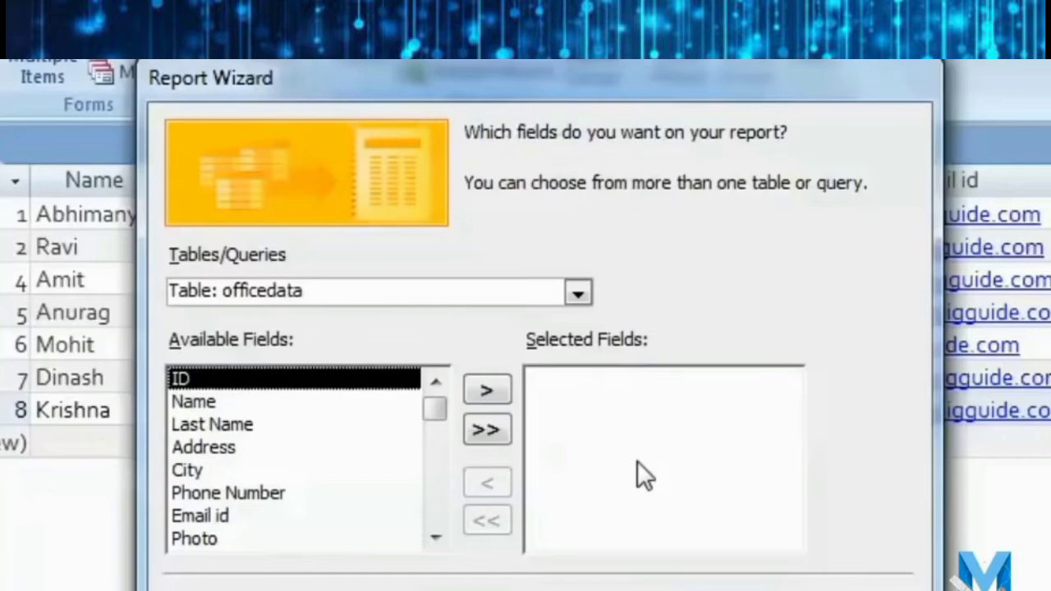
click(497, 394)
click(487, 394)
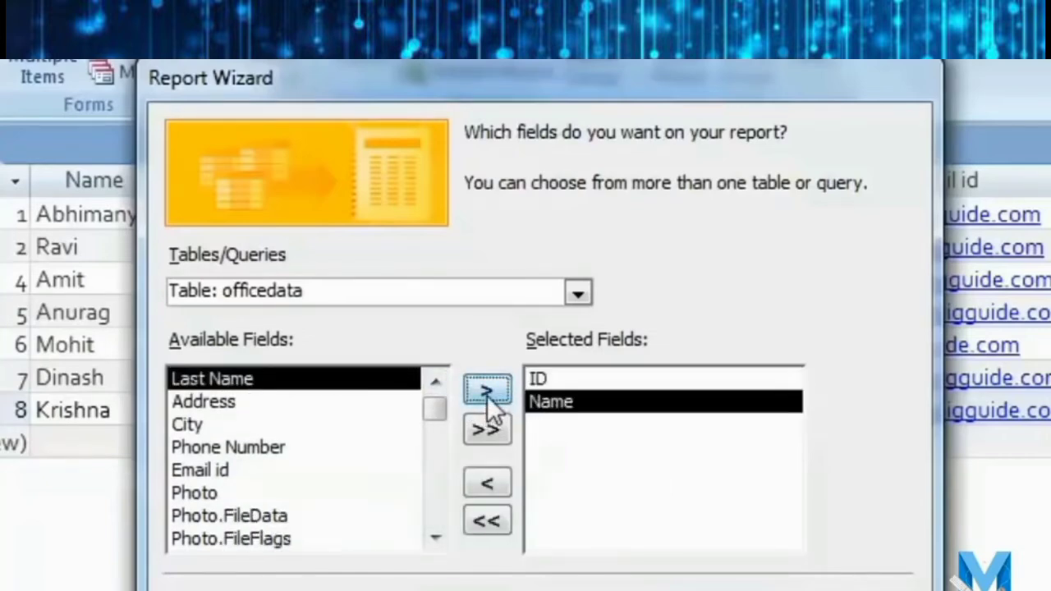
click(487, 394)
click(487, 391)
click(487, 391)
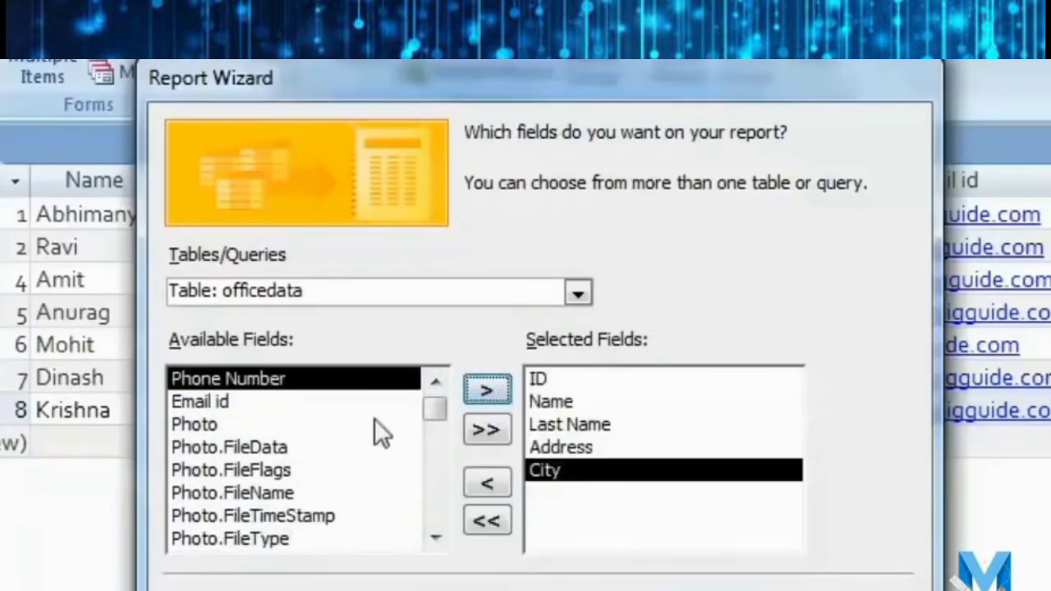
click(487, 391)
click(487, 391)
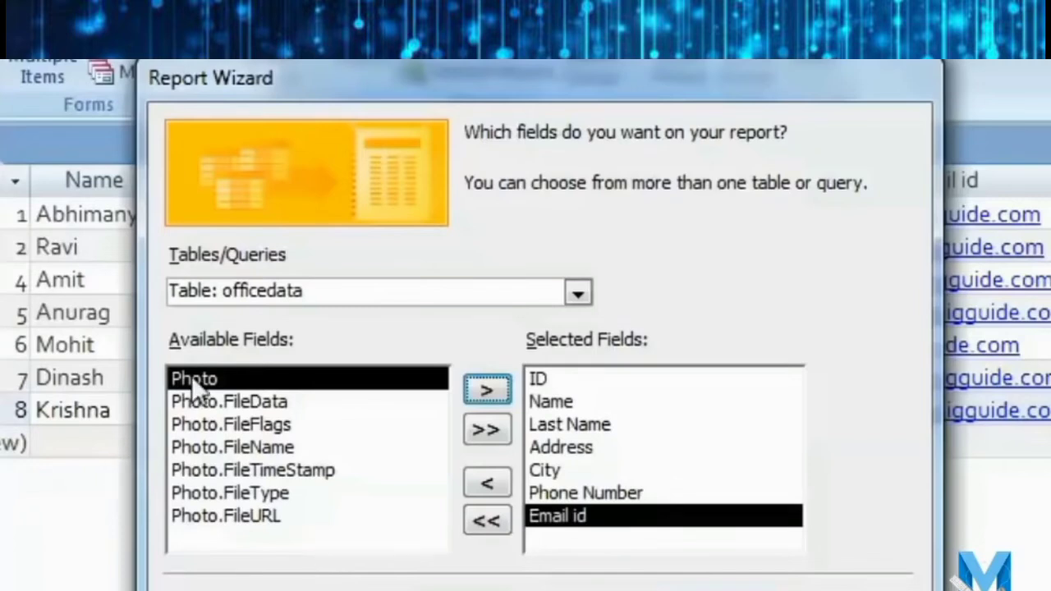
click(484, 392)
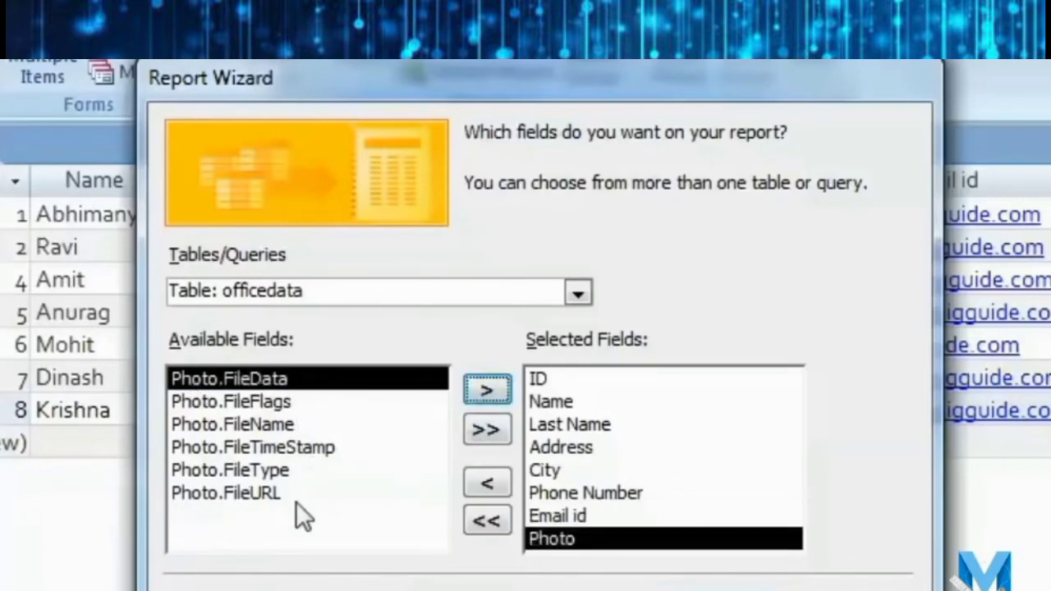
key(alt+n)
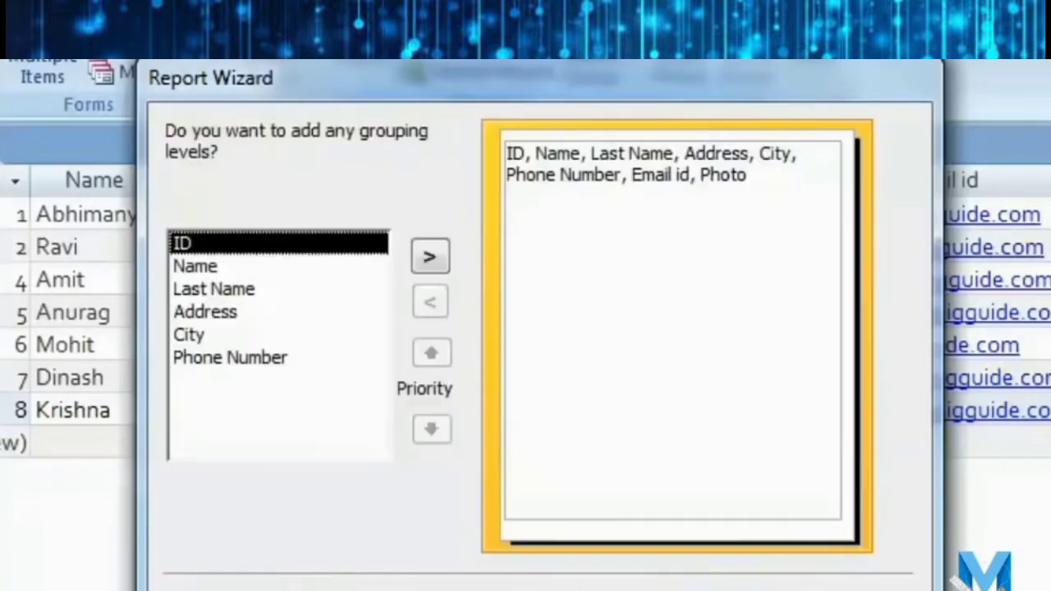
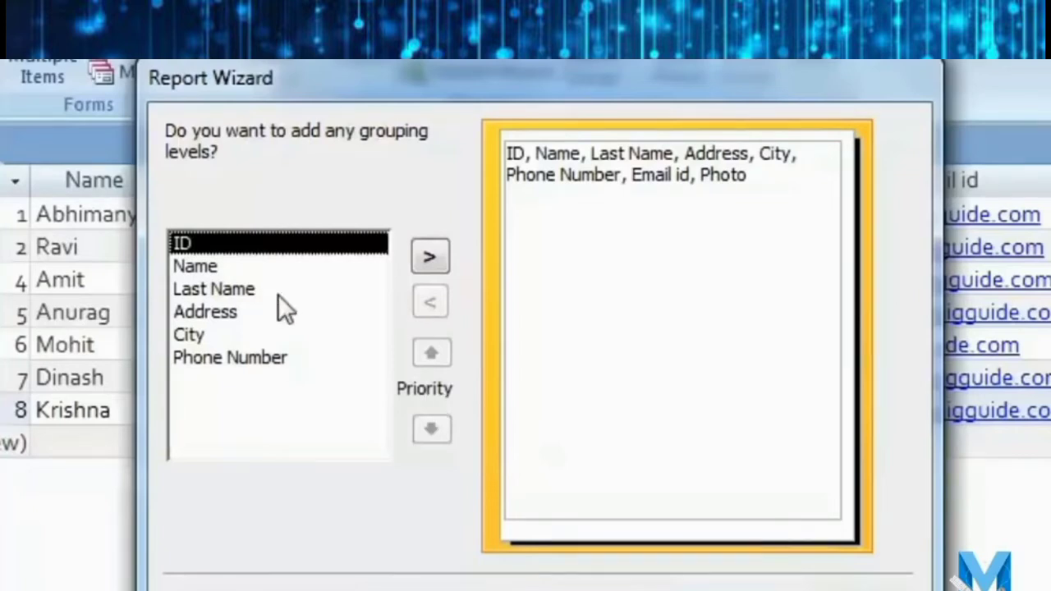
Add City as the report's grouping level and continue to the sort-order page.
click(241, 267)
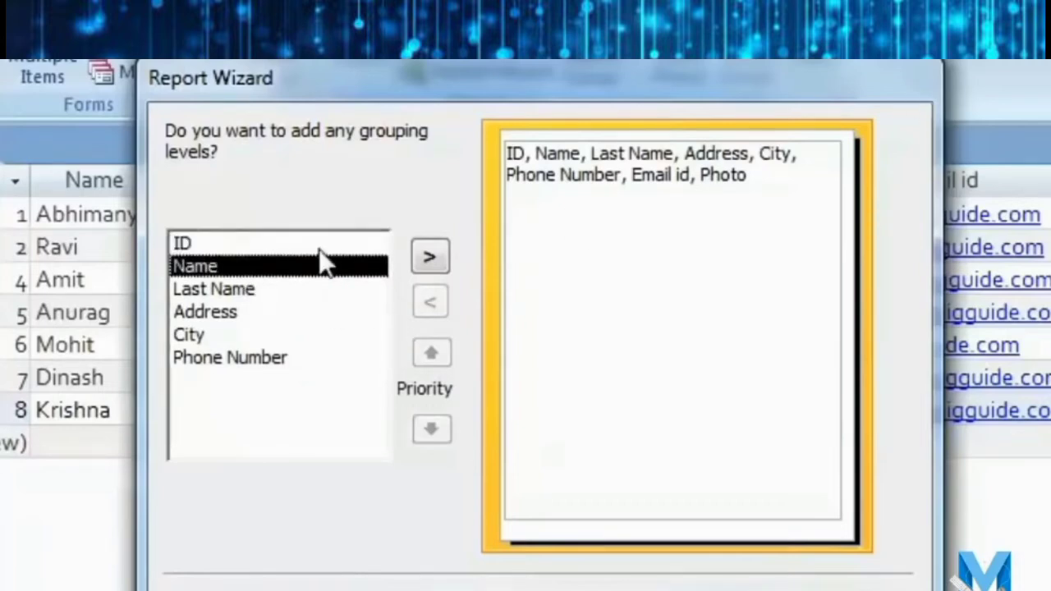
click(316, 335)
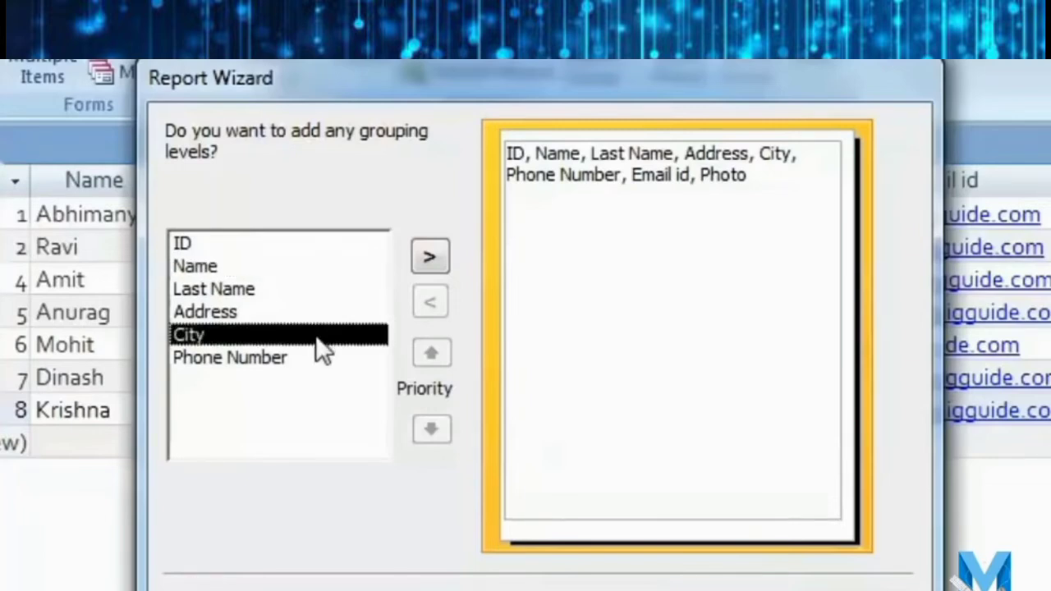
click(431, 259)
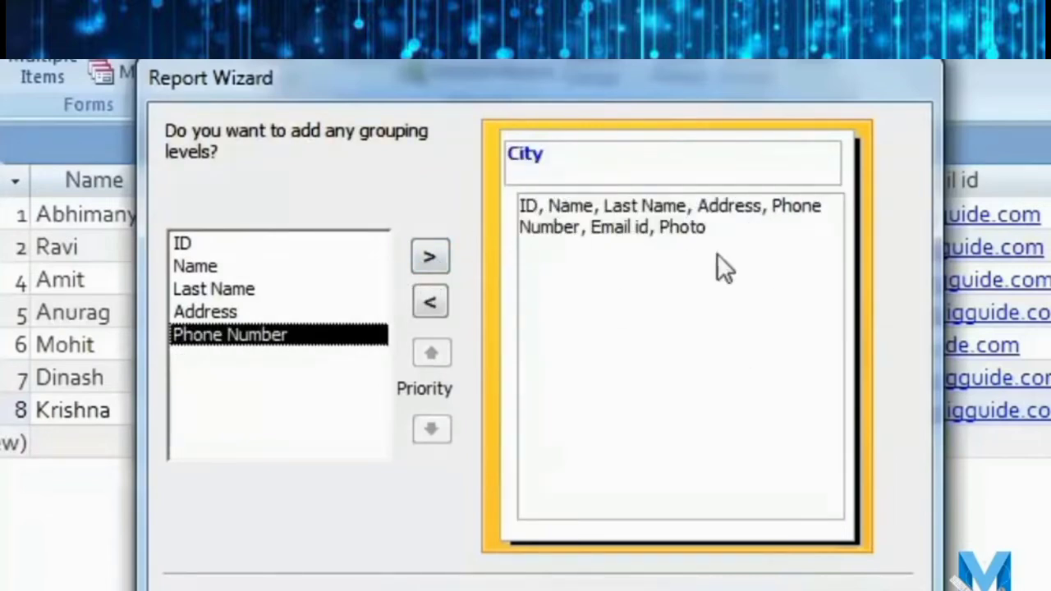
key(Return)
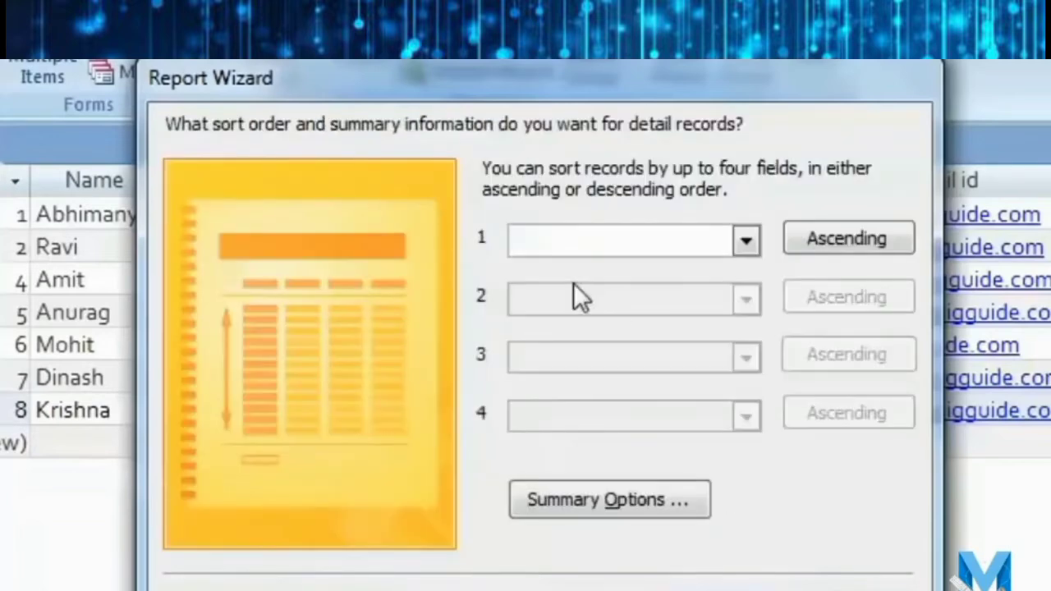
Sort the detail records by Name in ascending order and continue to layout.
click(745, 242)
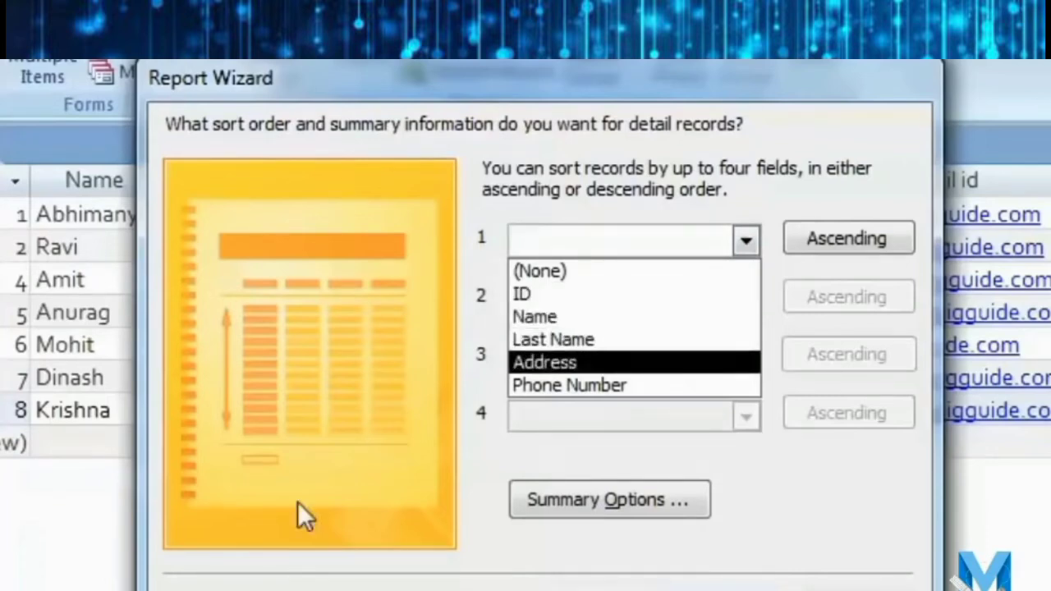
click(652, 325)
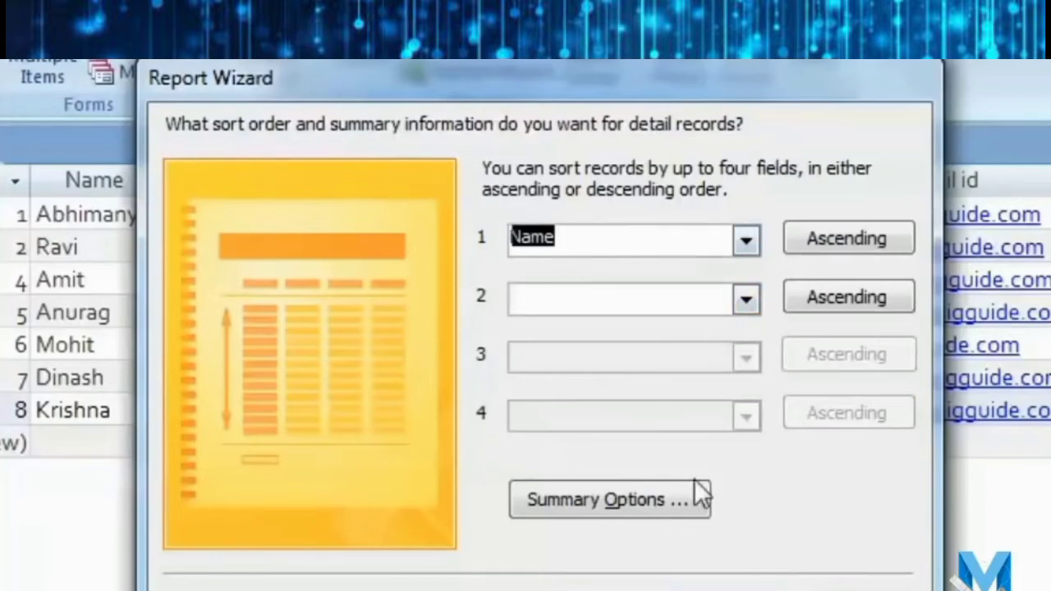
click(725, 589)
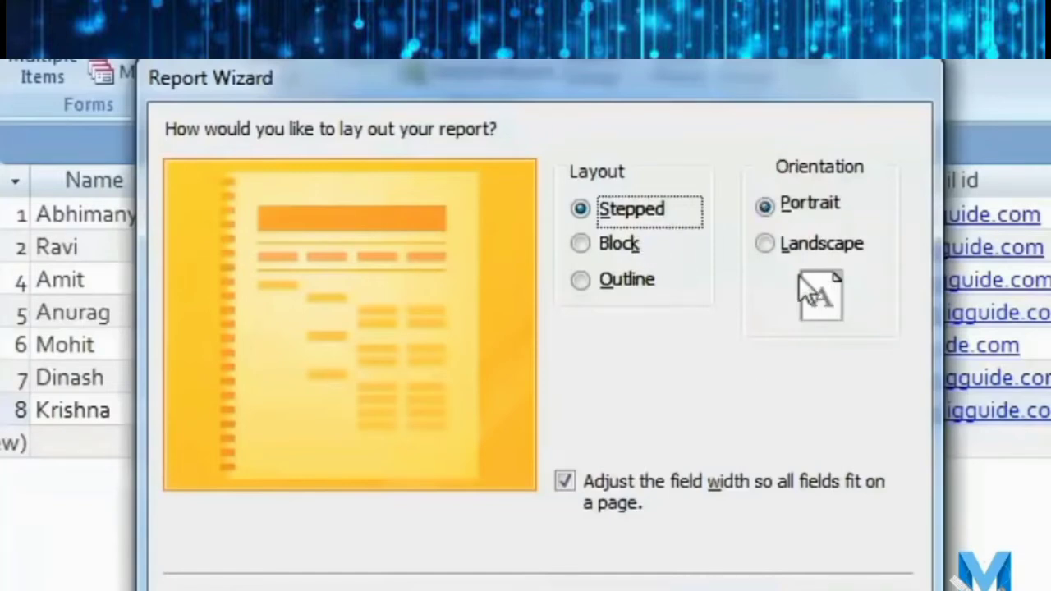
Keep the Stepped, Portrait layout with field widths fitted to one page, then continue.
click(770, 246)
click(765, 211)
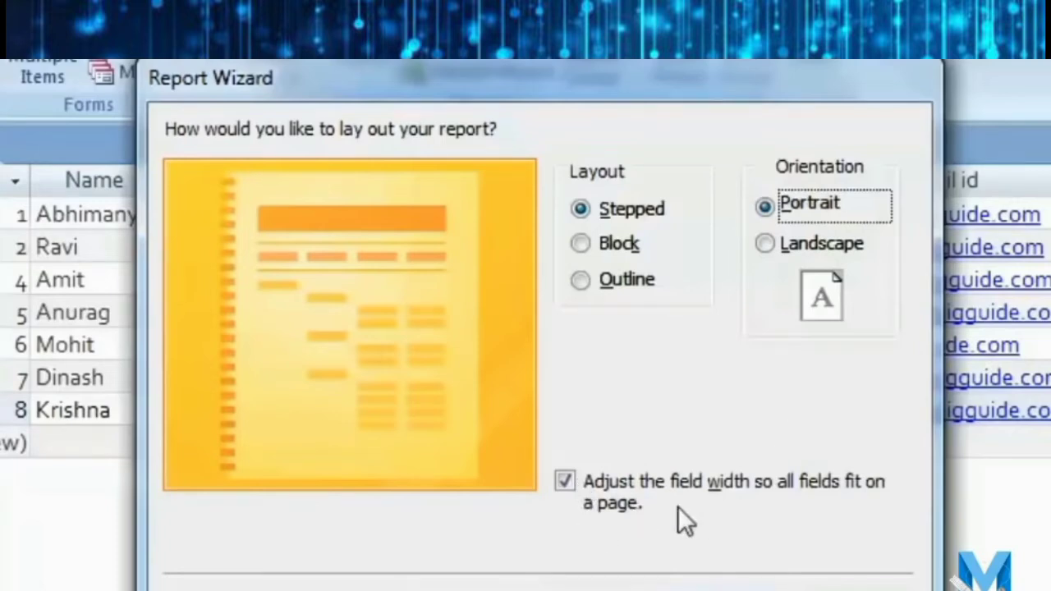
click(563, 477)
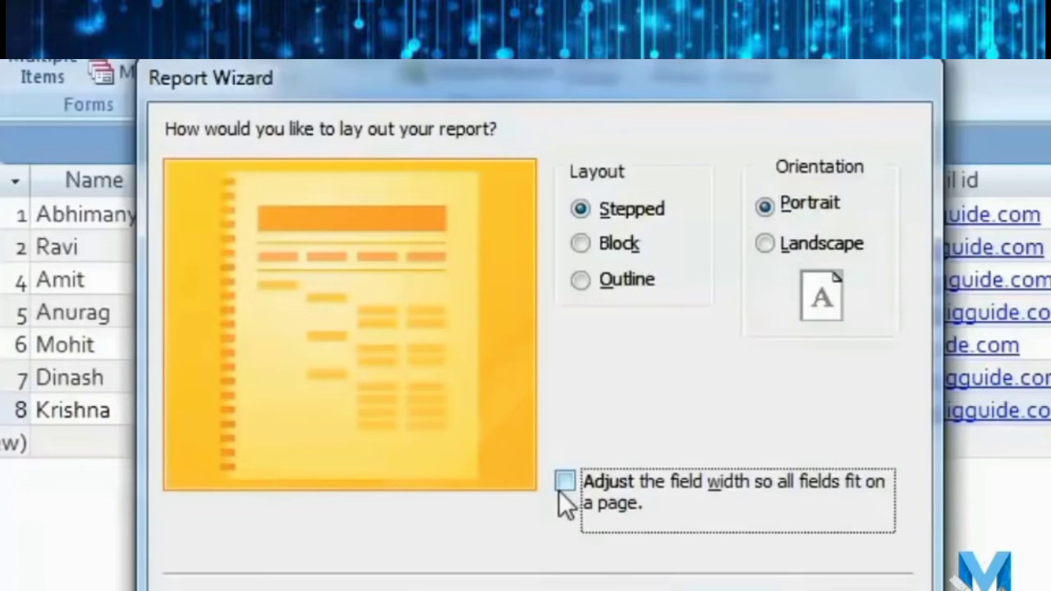
click(568, 483)
click(730, 590)
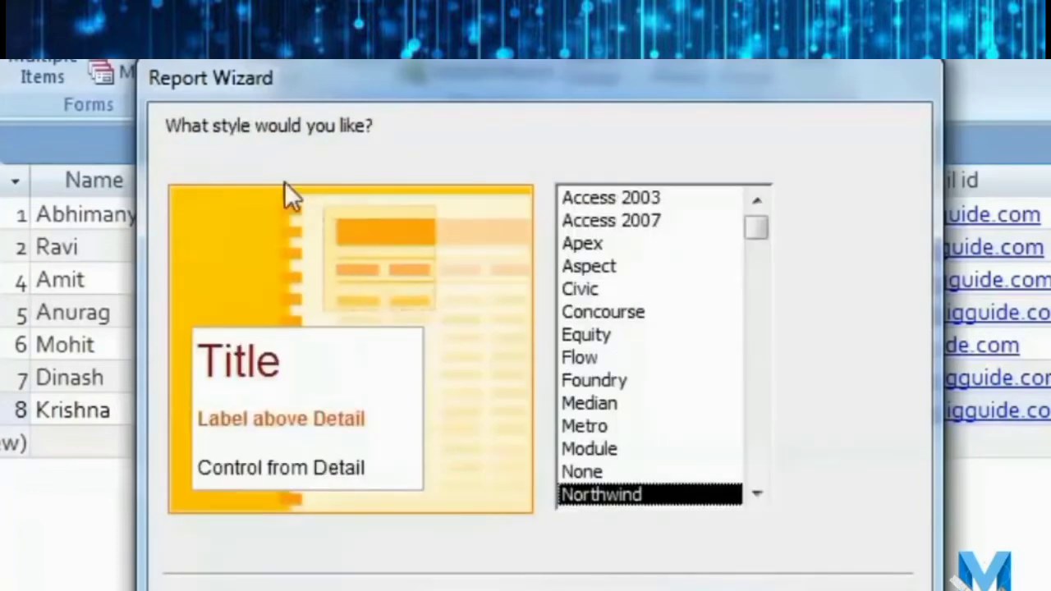
Compare several report styles, pick Foundry, and continue to the title page.
click(767, 497)
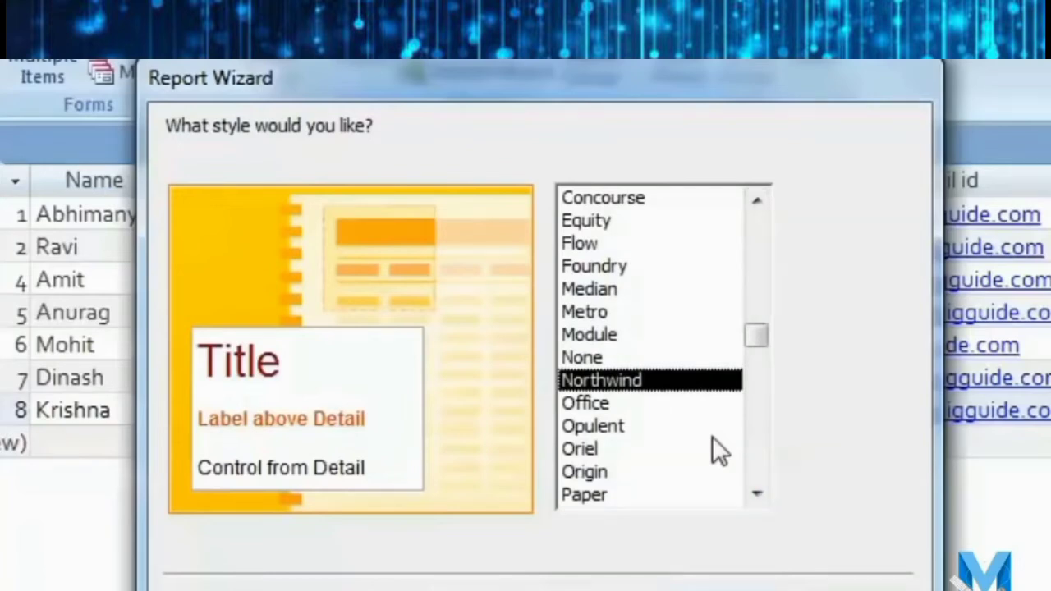
click(670, 404)
click(668, 426)
click(654, 381)
click(618, 403)
click(620, 335)
click(628, 294)
click(629, 313)
click(631, 266)
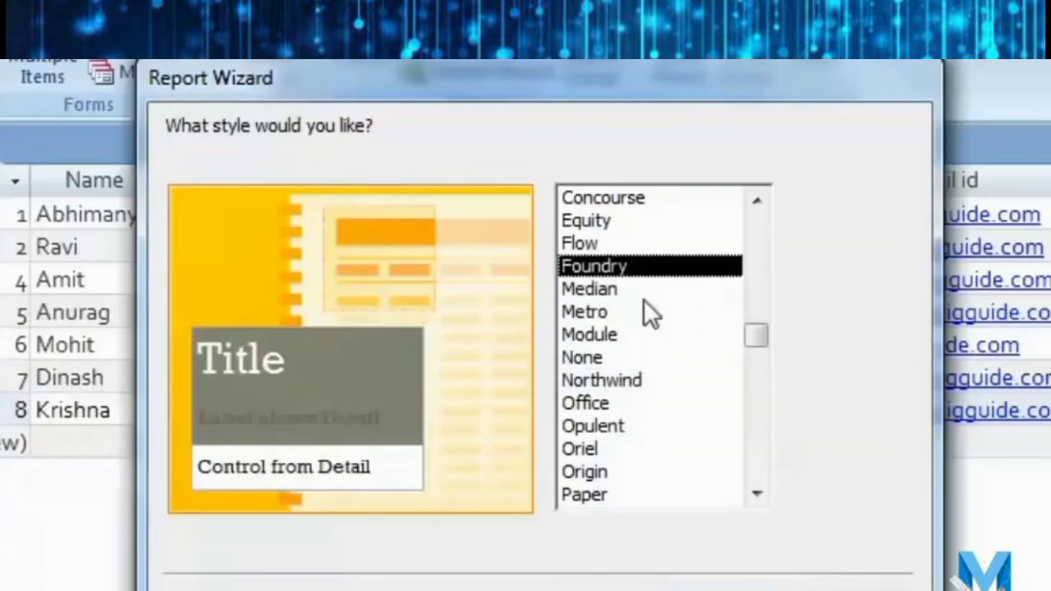
click(722, 590)
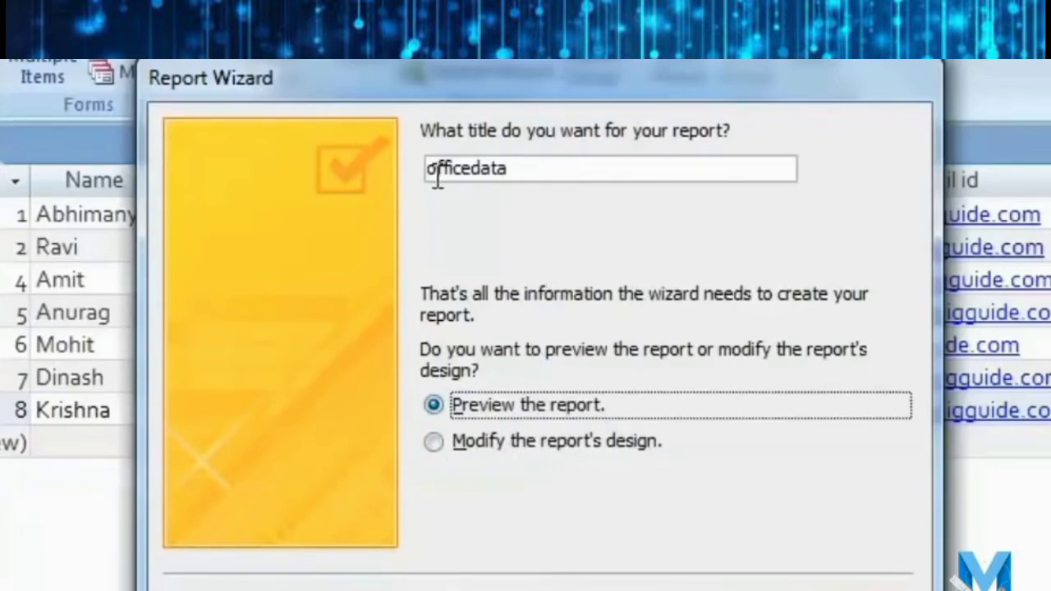
Keep the title officedata and finish the wizard to preview the report.
click(539, 171)
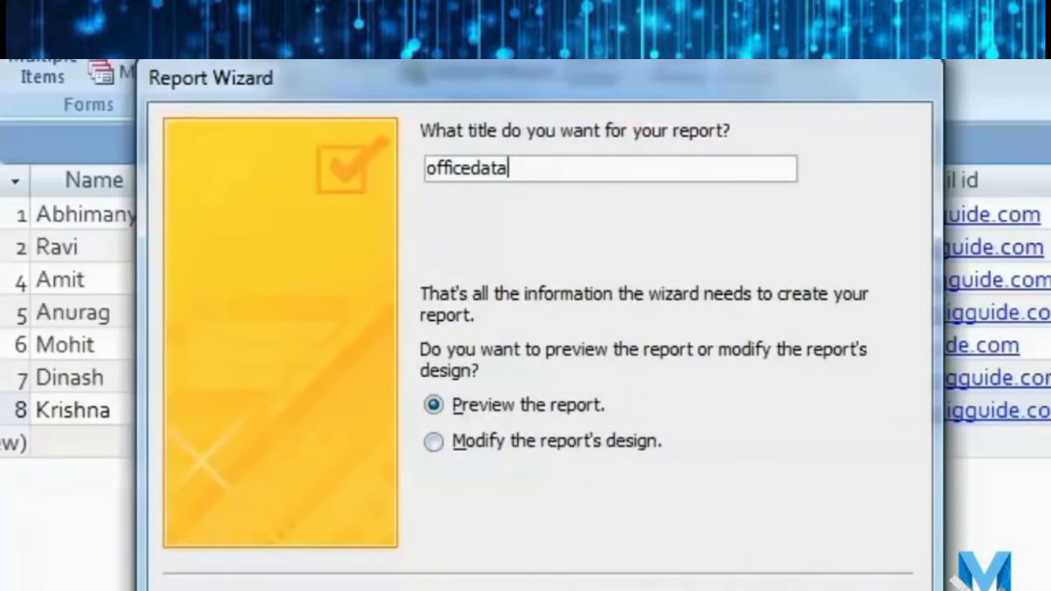
click(819, 589)
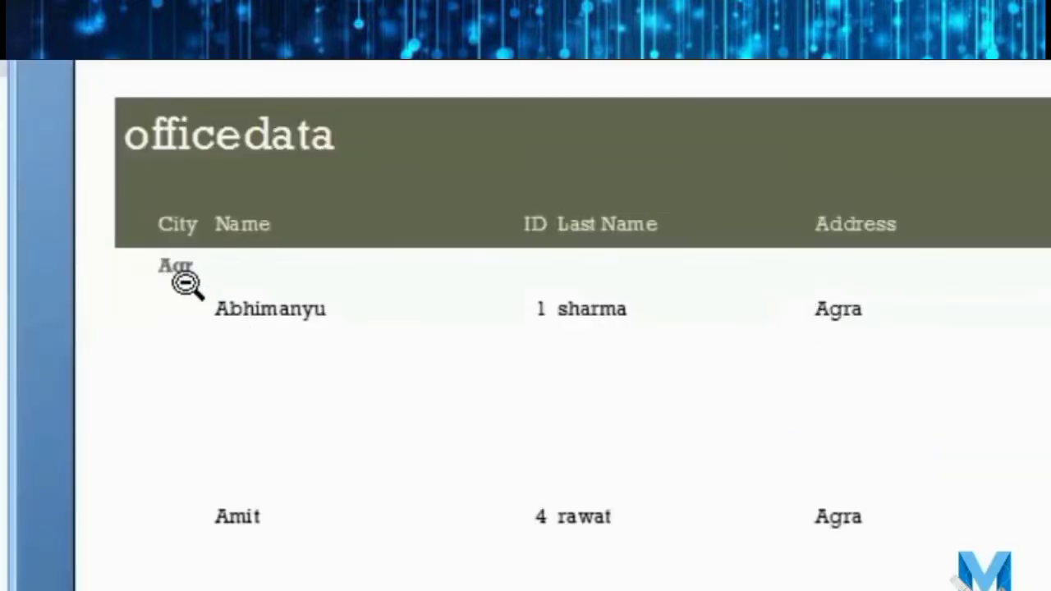
scroll(185, 284, down, 1)
scroll(161, 270, down, 5)
scroll(179, 364, up, 1)
scroll(212, 413, down, 3)
scroll(214, 419, down, 10)
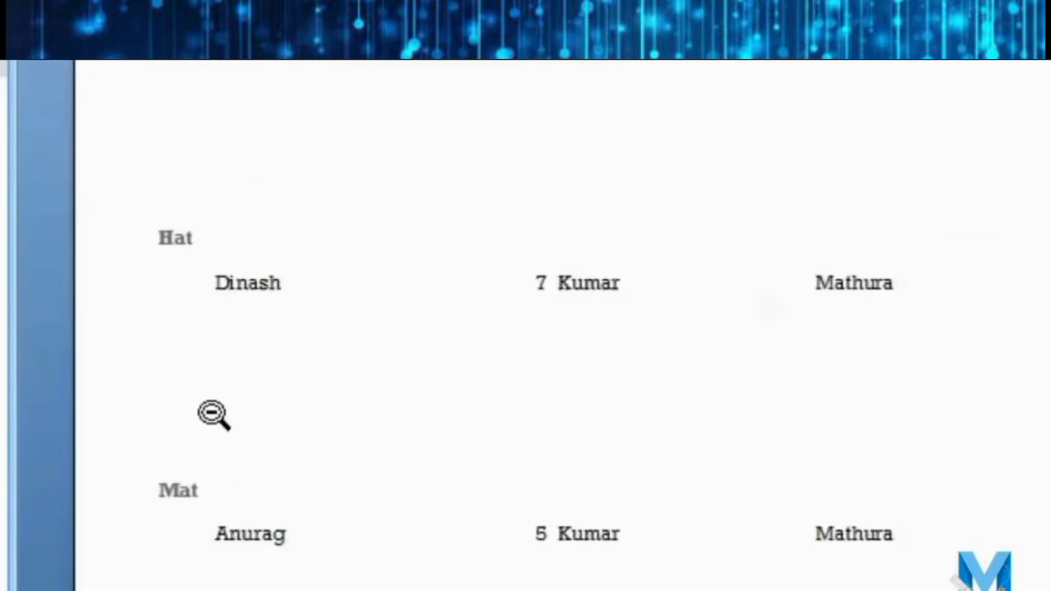
scroll(225, 468, up, 5)
scroll(526, 328, up, 12)
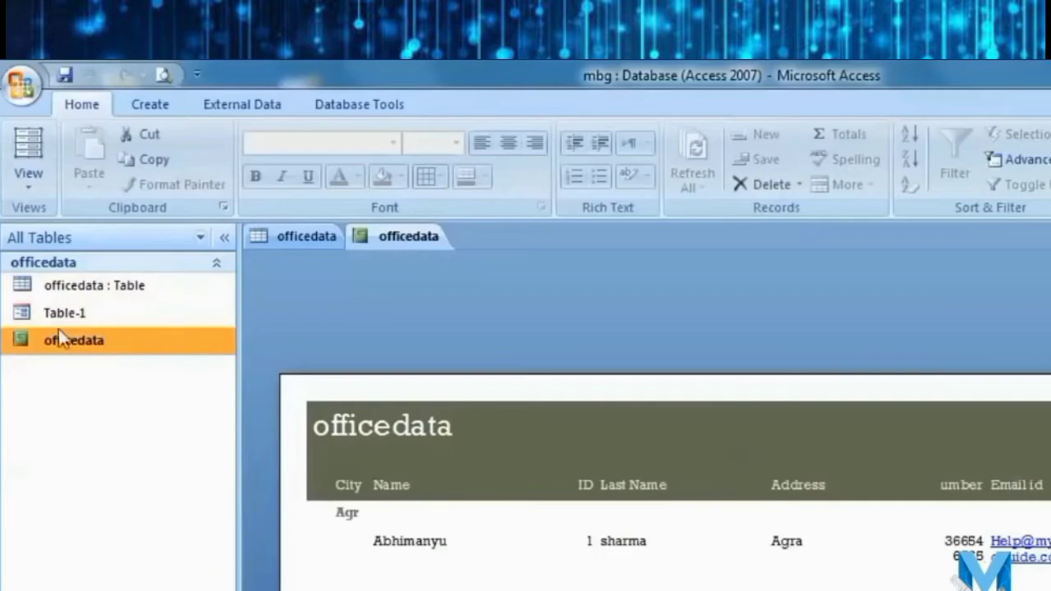
In Design view, shrink the detail controls and Detail section to single-line height.
click(24, 187)
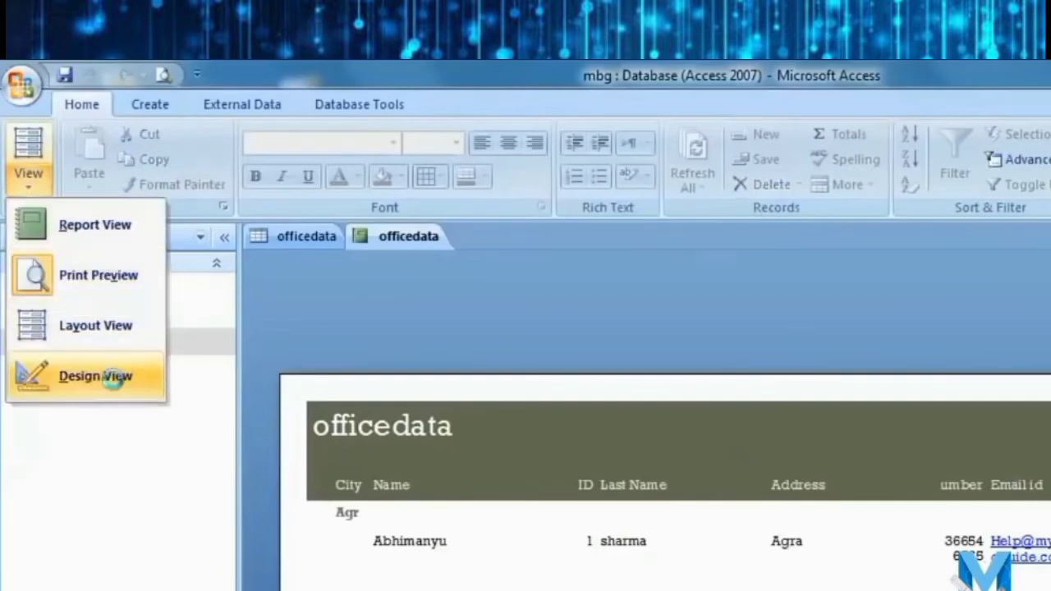
click(113, 378)
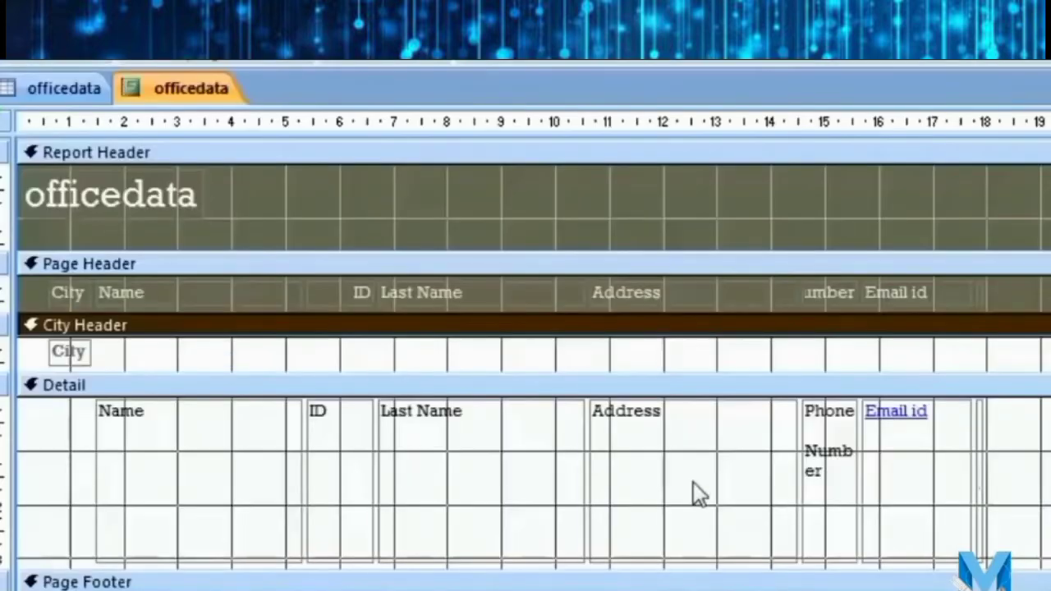
click(497, 469)
click(209, 546)
drag(195, 559, 192, 434)
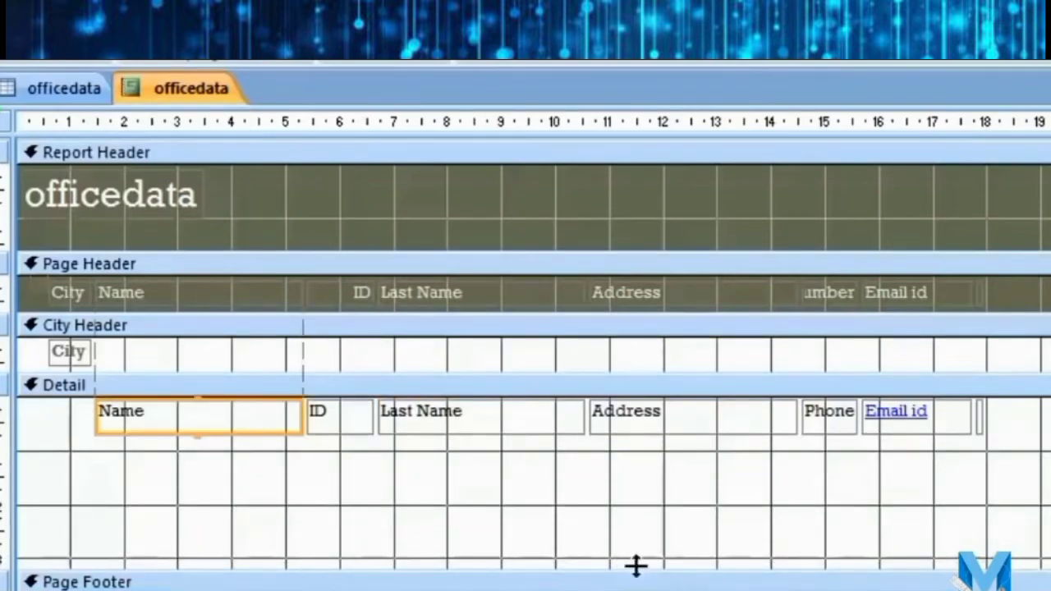
drag(635, 570, 612, 440)
Widen the City label and narrow the Name, Last Name and ID columns.
click(82, 353)
drag(93, 350, 205, 351)
click(350, 299)
drag(416, 294, 333, 293)
click(551, 294)
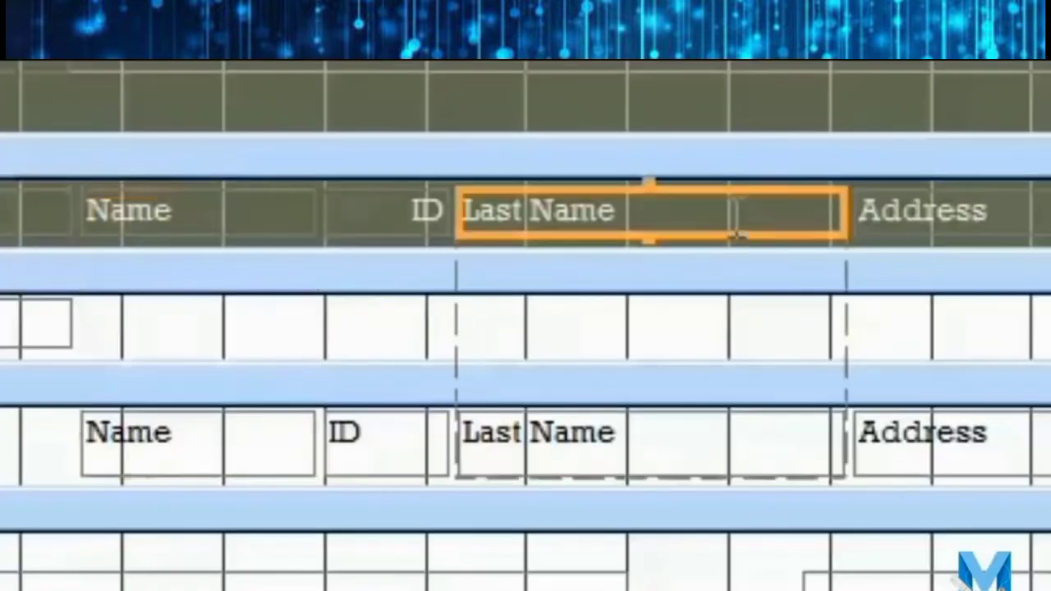
drag(845, 211, 656, 211)
click(447, 211)
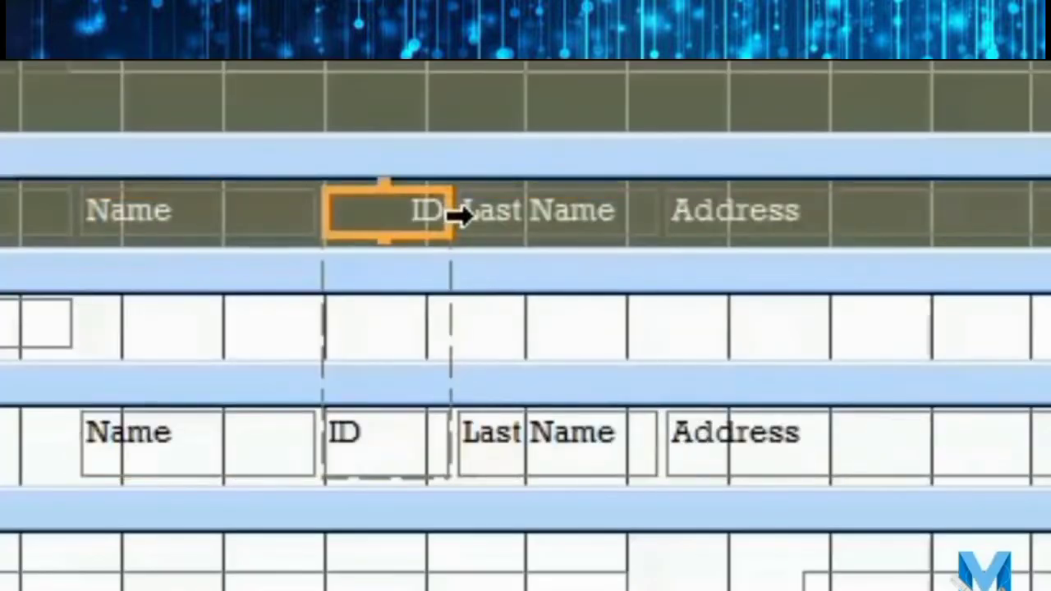
drag(443, 211, 74, 226)
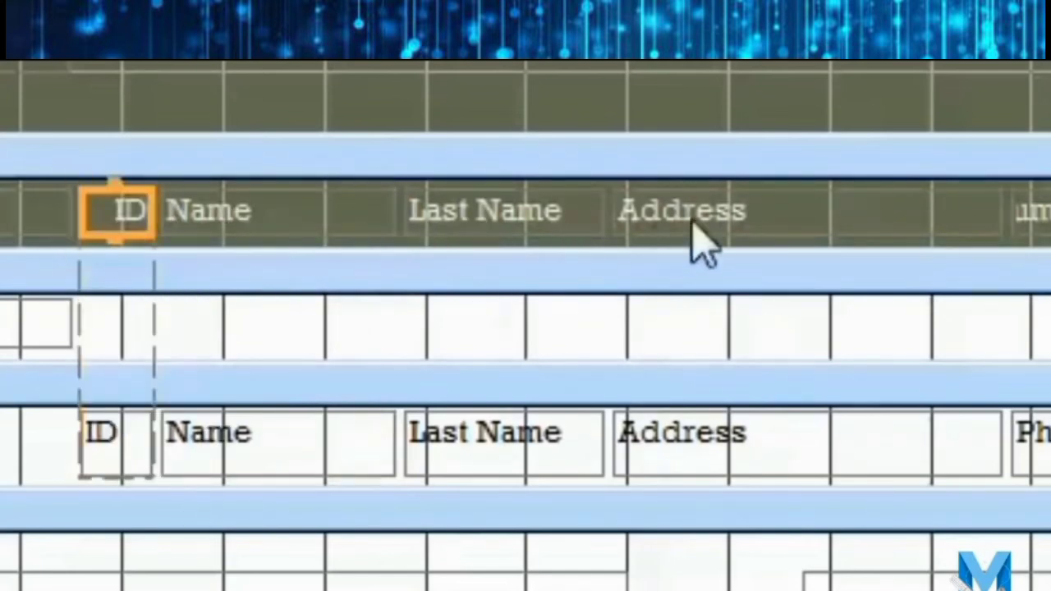
Narrow the Address column and widen the Phone Number and Email id columns.
click(884, 220)
drag(997, 208, 819, 211)
click(903, 210)
drag(450, 202, 654, 228)
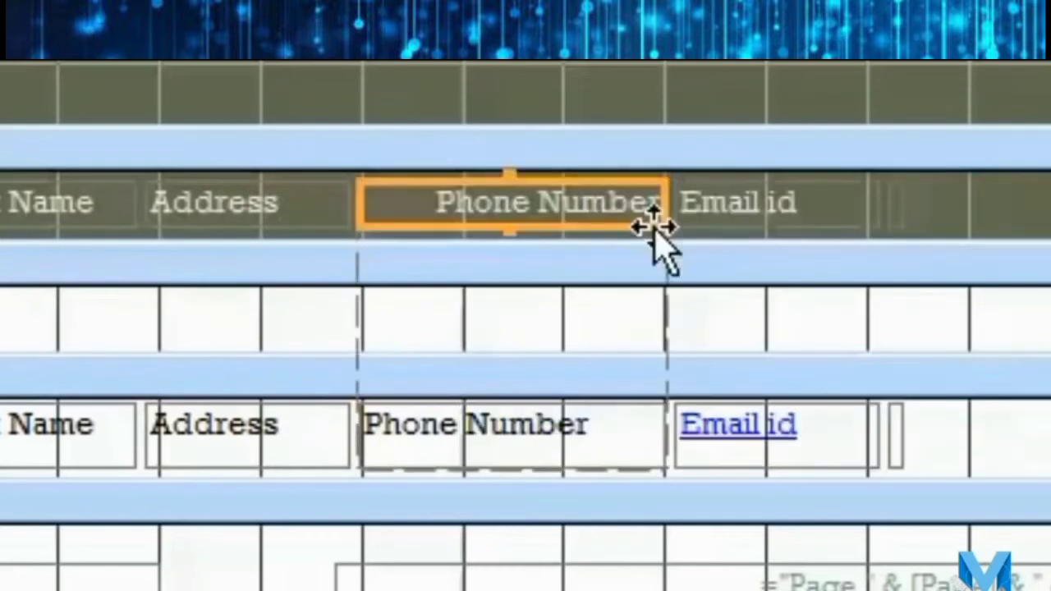
click(720, 210)
drag(875, 193, 1050, 195)
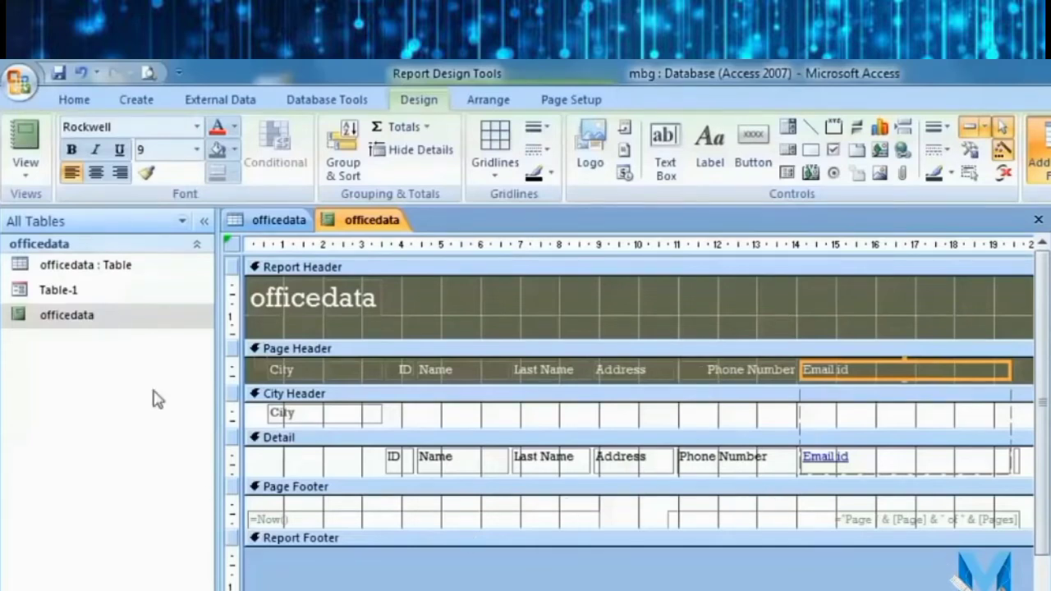
click(27, 168)
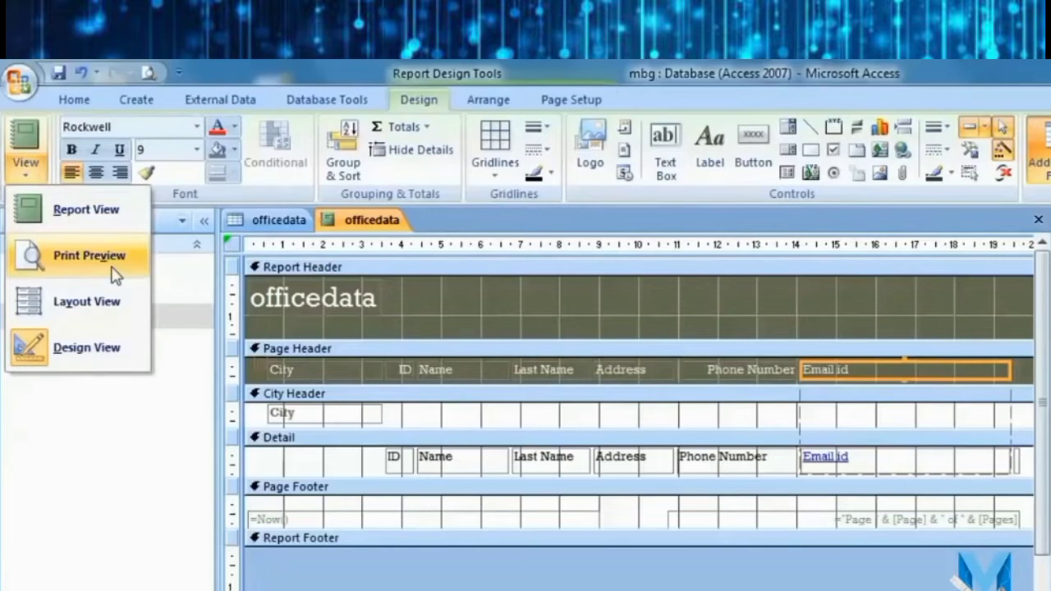
Print-preview the revised report past the page-width warning, then reopen officedata.
click(89, 255)
click(626, 483)
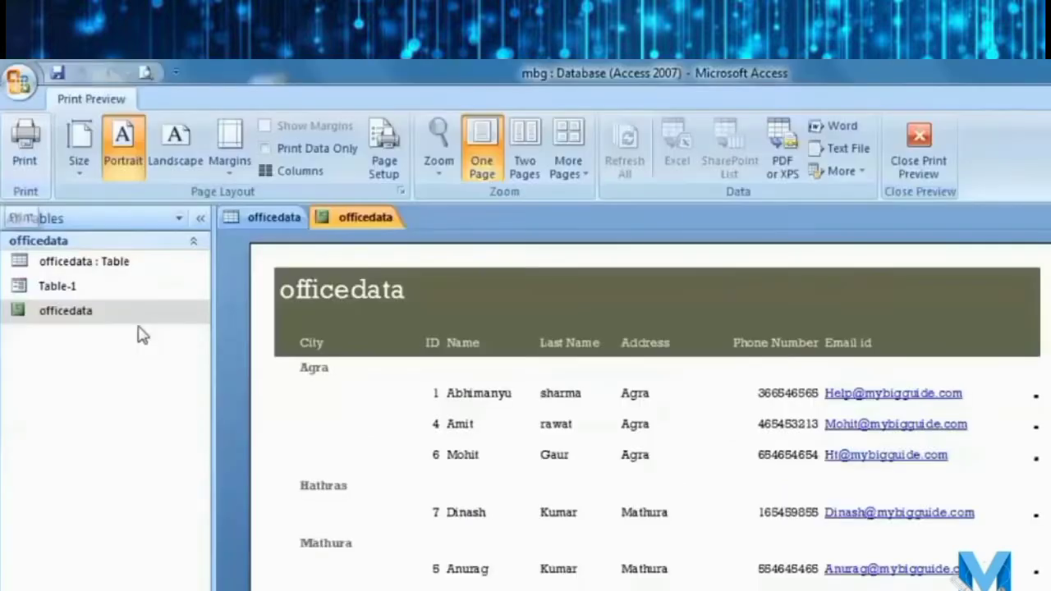
double_click(145, 320)
click(23, 164)
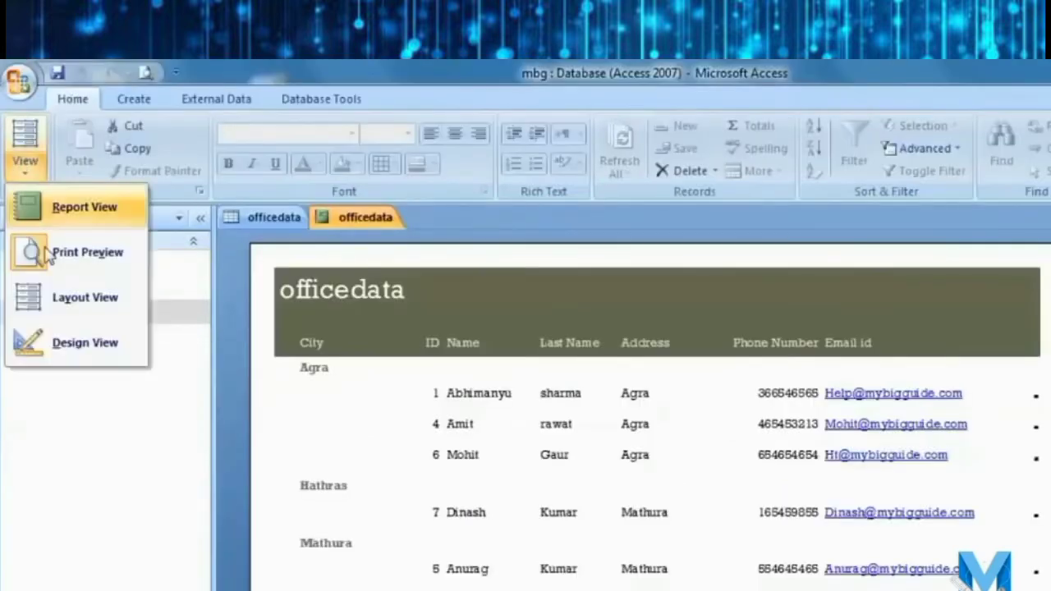
In Layout view, narrow the City column and make the ID values centred and bold.
click(97, 312)
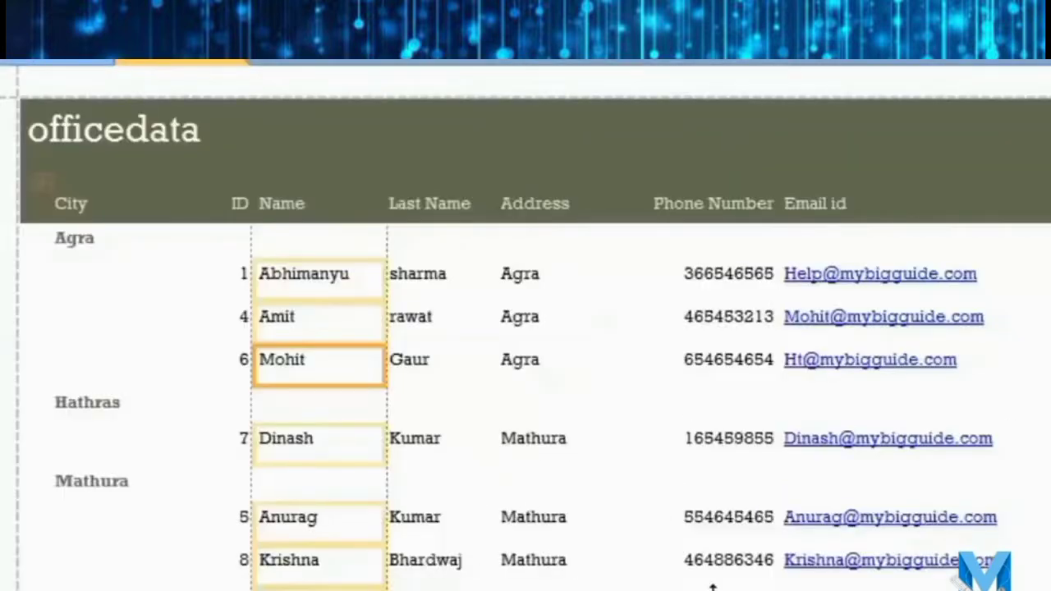
click(173, 235)
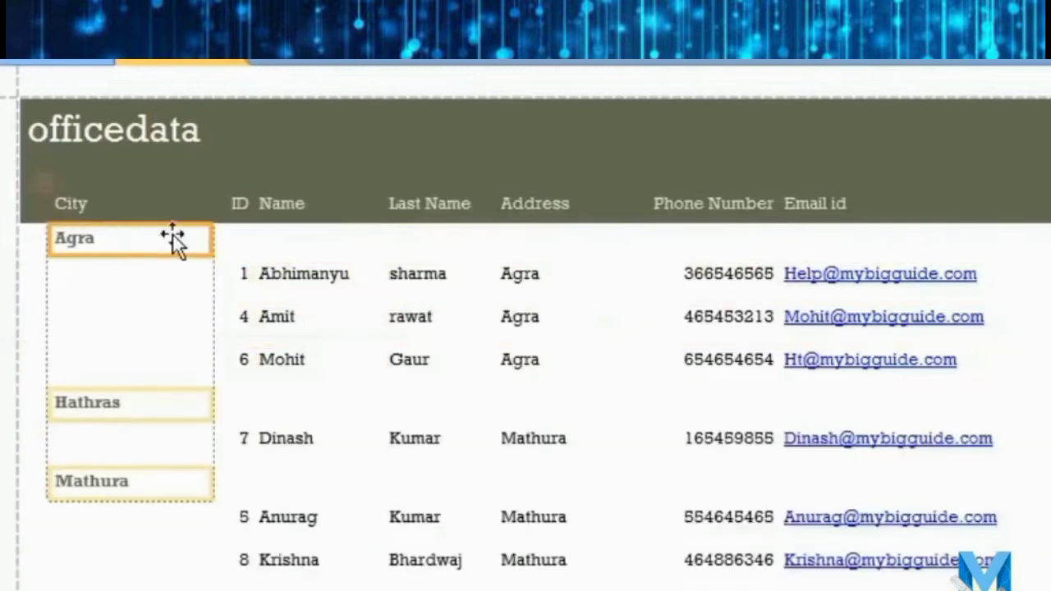
drag(216, 230, 147, 228)
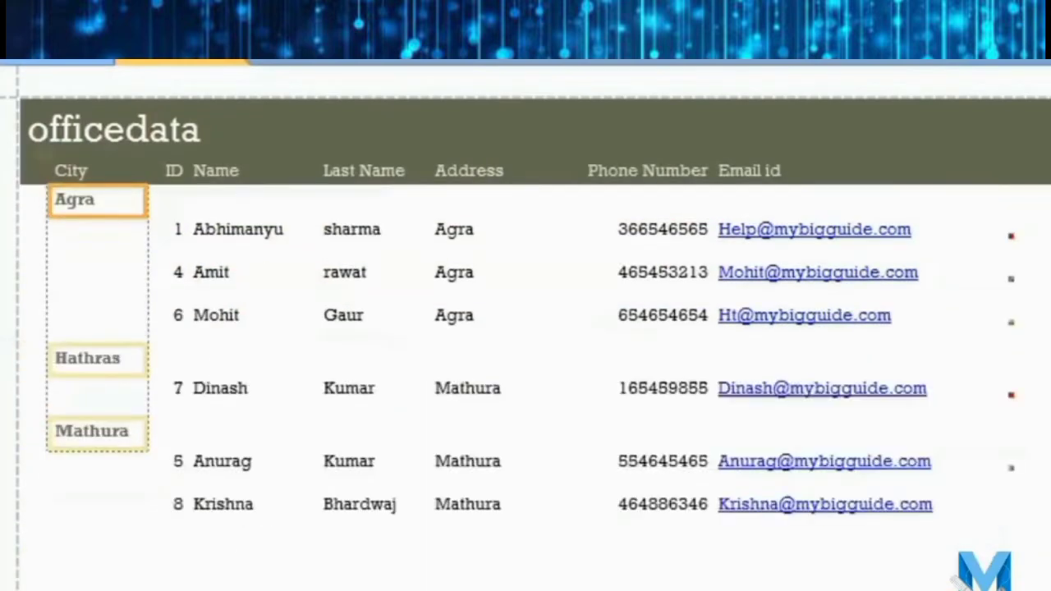
click(413, 379)
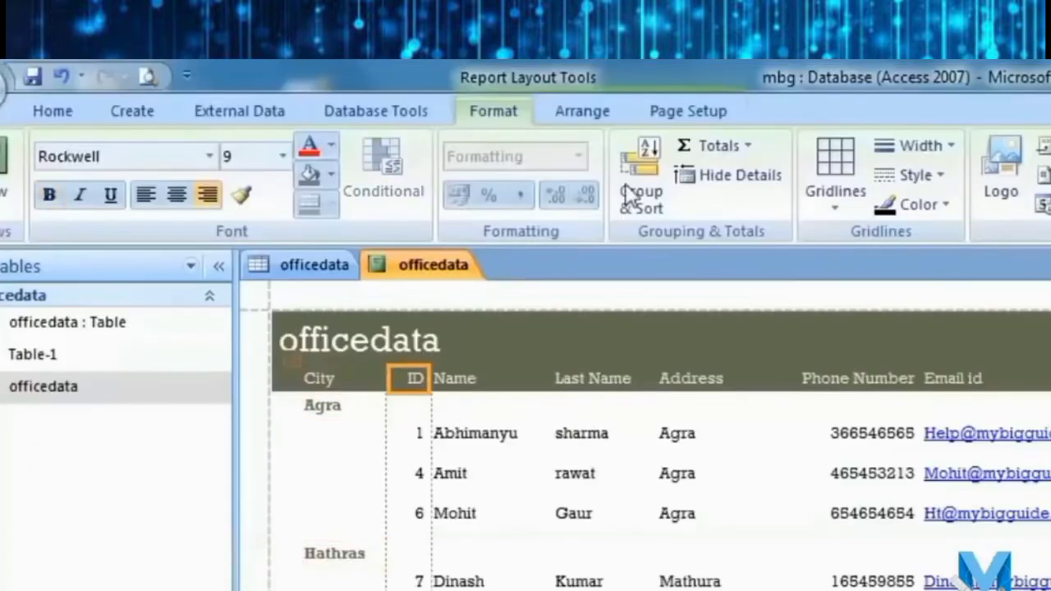
click(413, 435)
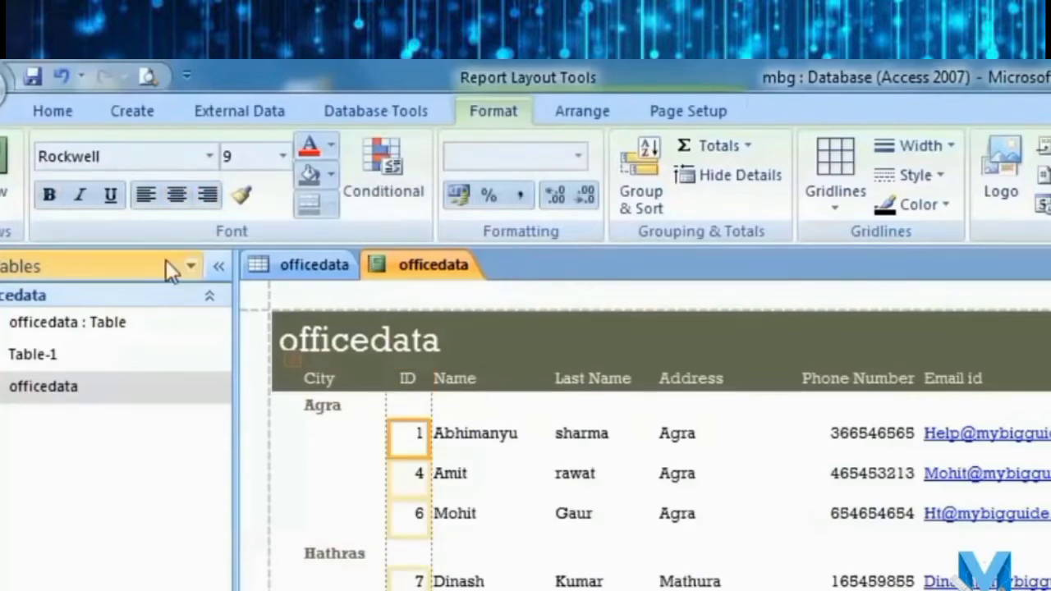
click(177, 195)
click(47, 200)
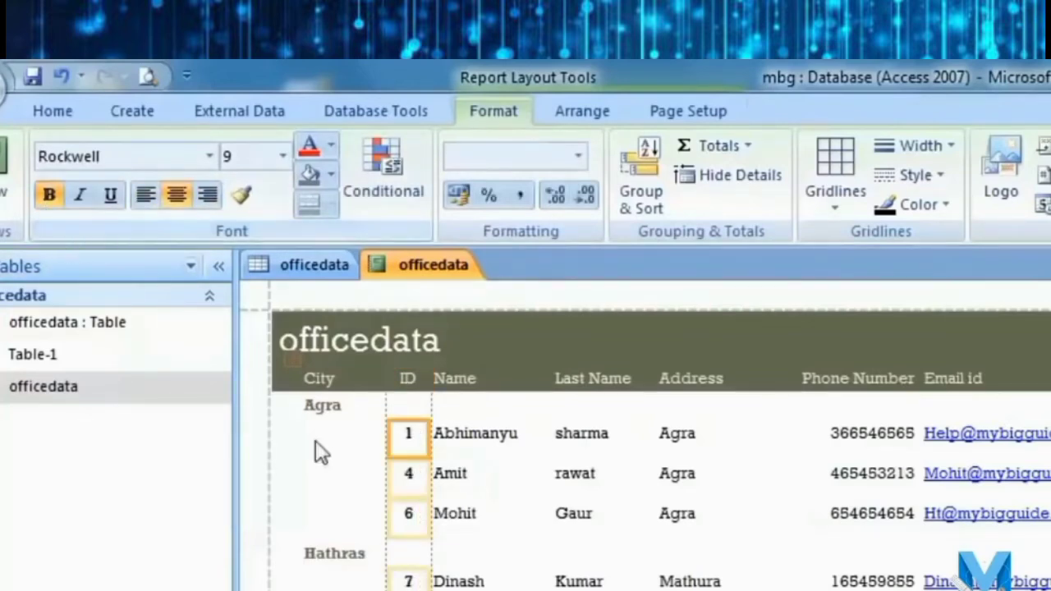
Set the City group names to font size 11 and widen the City column.
click(344, 406)
click(282, 156)
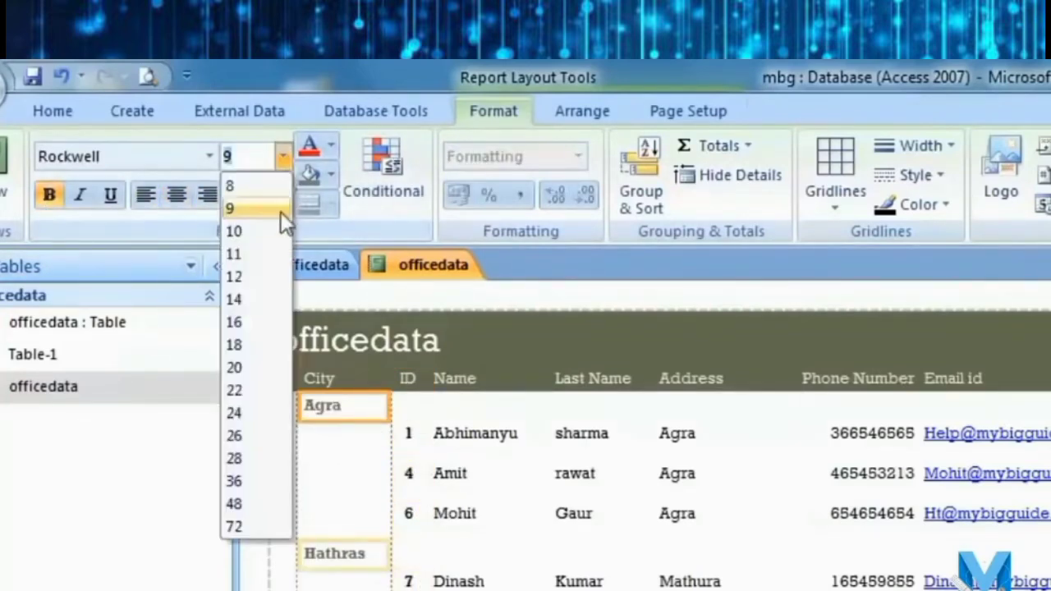
click(247, 370)
click(282, 158)
click(234, 254)
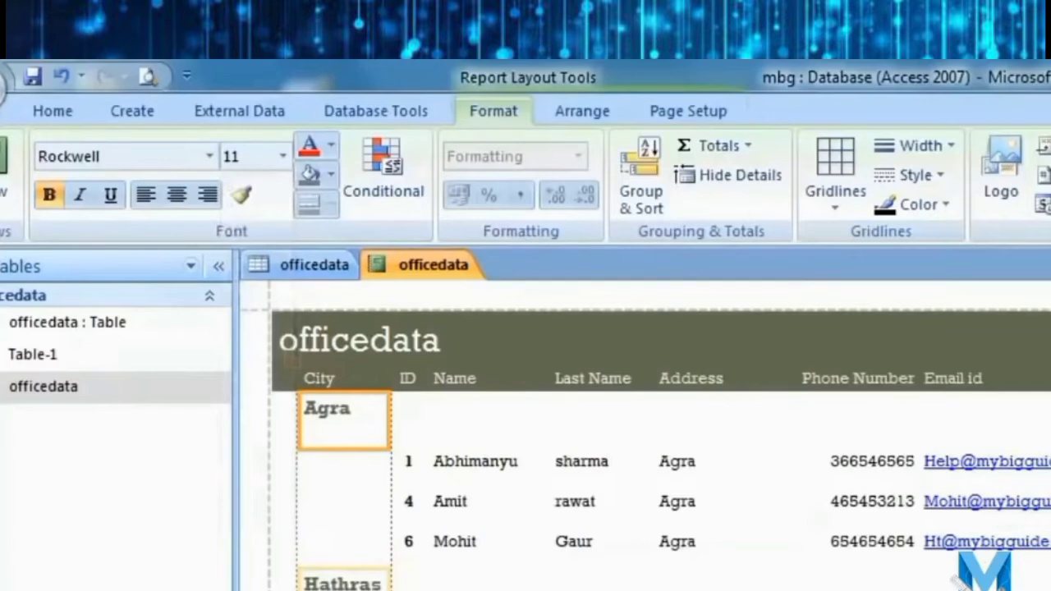
drag(391, 408, 422, 408)
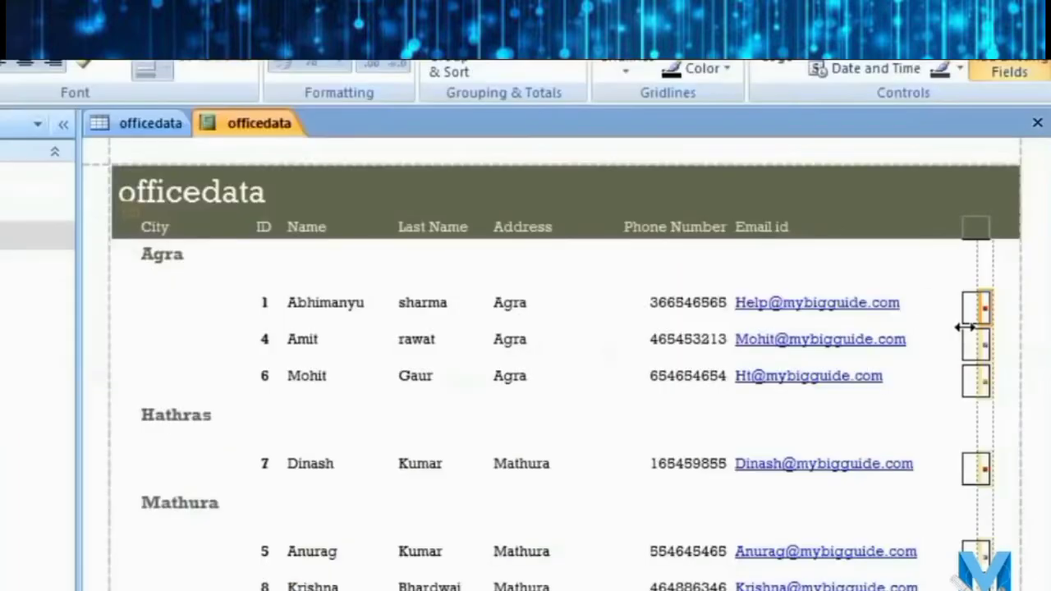
Resize the Photo column, make rows taller, narrow Address, and widen Phone Number.
drag(965, 327, 969, 353)
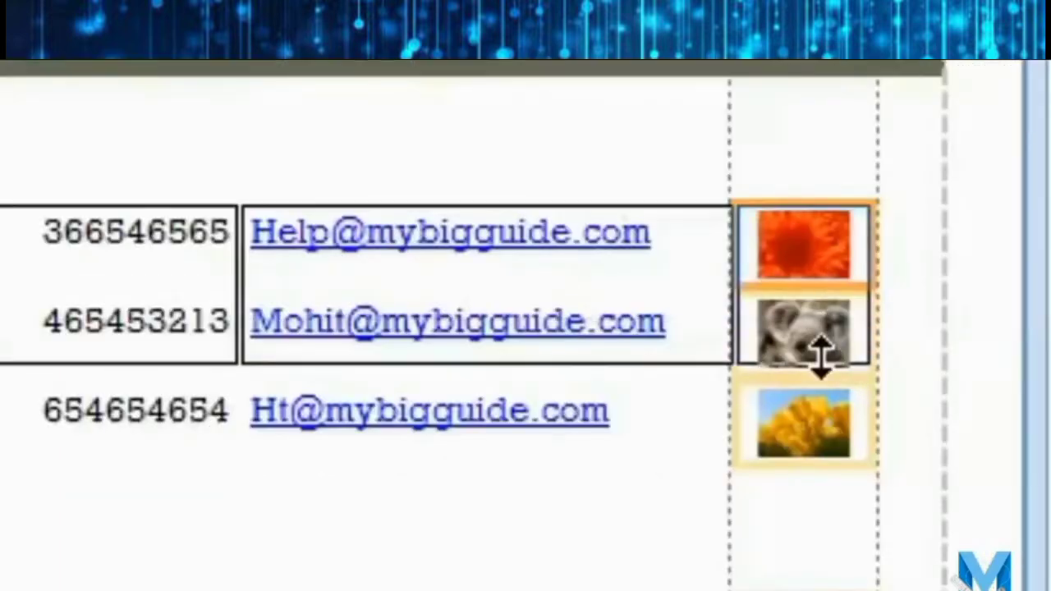
drag(821, 353, 821, 356)
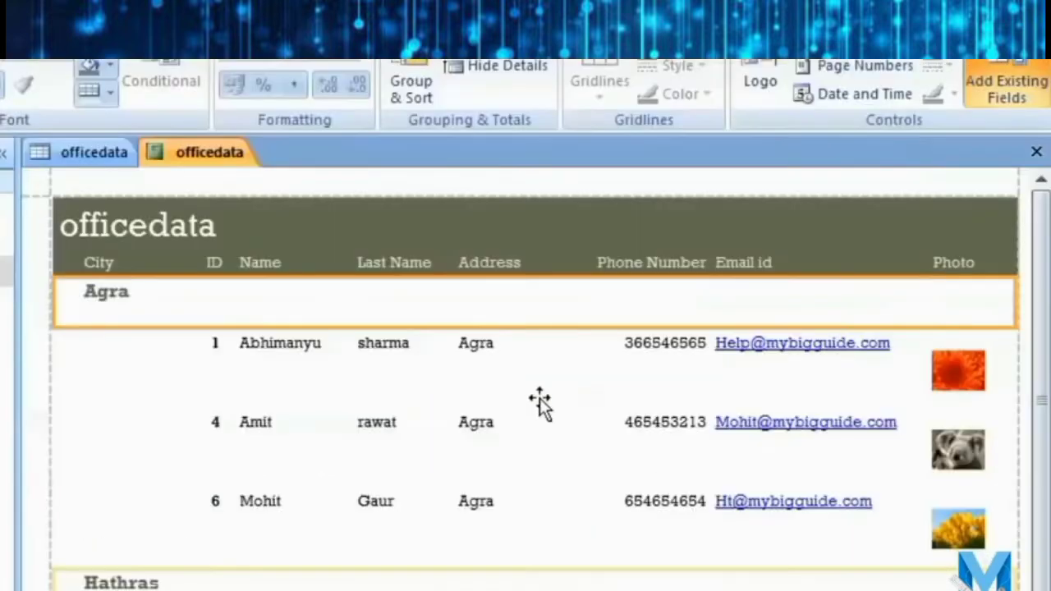
click(537, 347)
drag(563, 355, 534, 356)
click(563, 360)
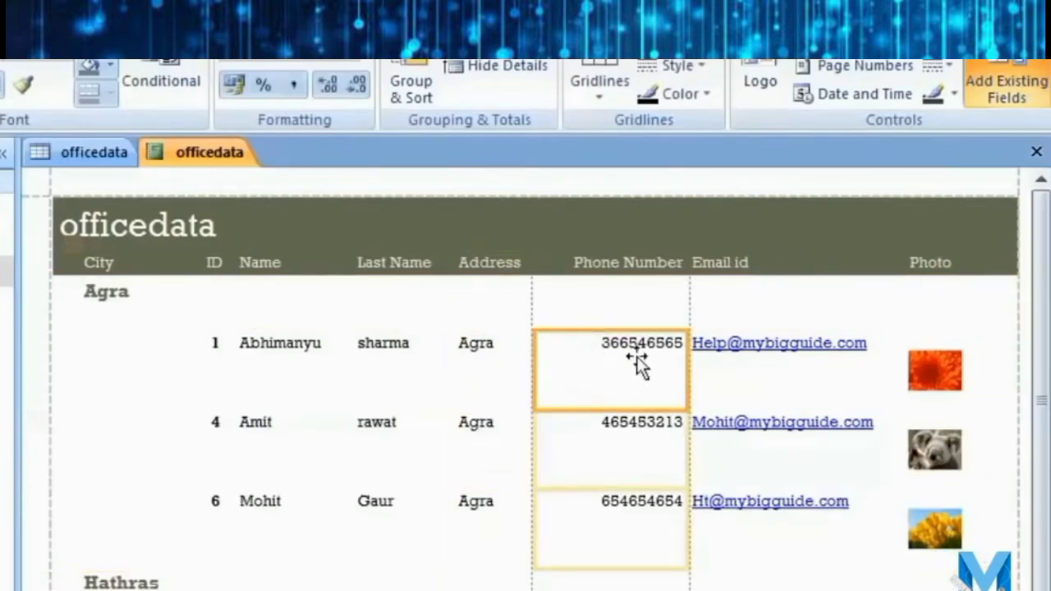
drag(690, 361, 629, 365)
mouse_move(629, 394)
mouse_down()
mouse_move(669, 393)
mouse_move(637, 373)
mouse_move(638, 394)
mouse_up()
Scroll through the print preview to check the layout, then close it.
scroll(600, 514, down, 5)
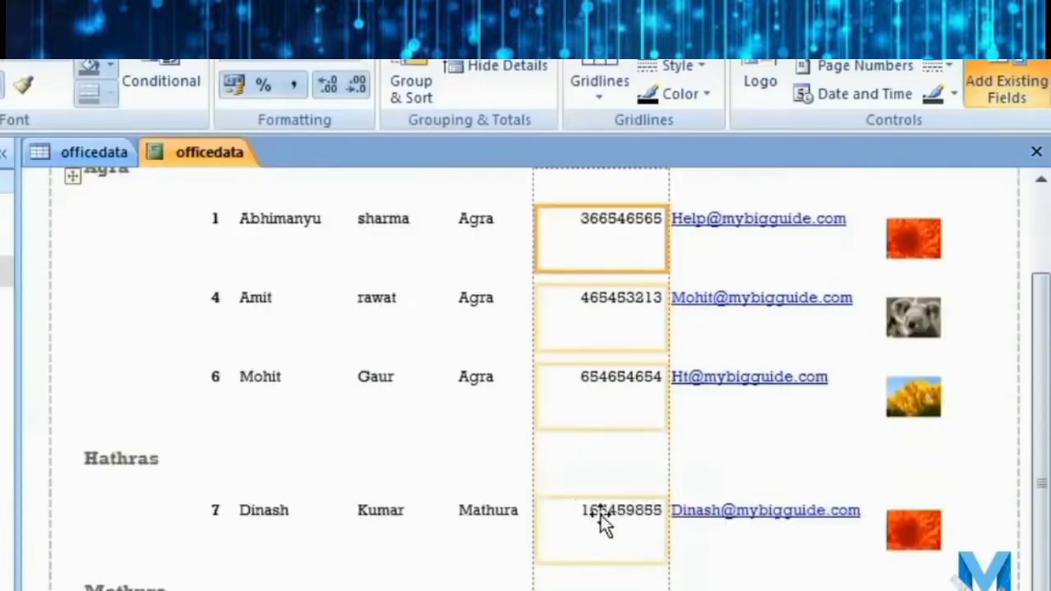
scroll(533, 369, up, 5)
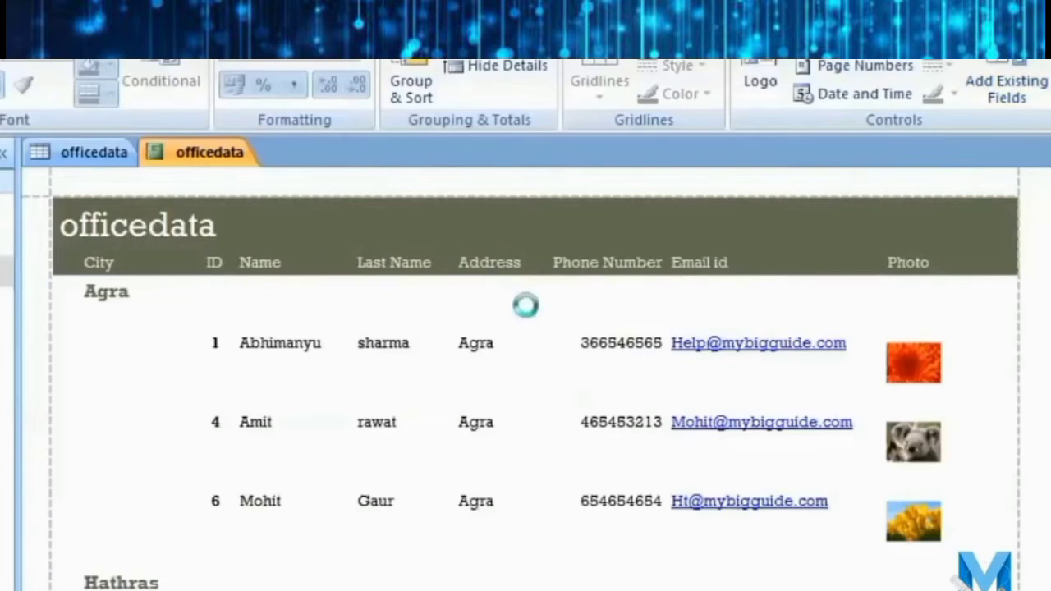
scroll(618, 369, down, 5)
scroll(617, 329, up, 8)
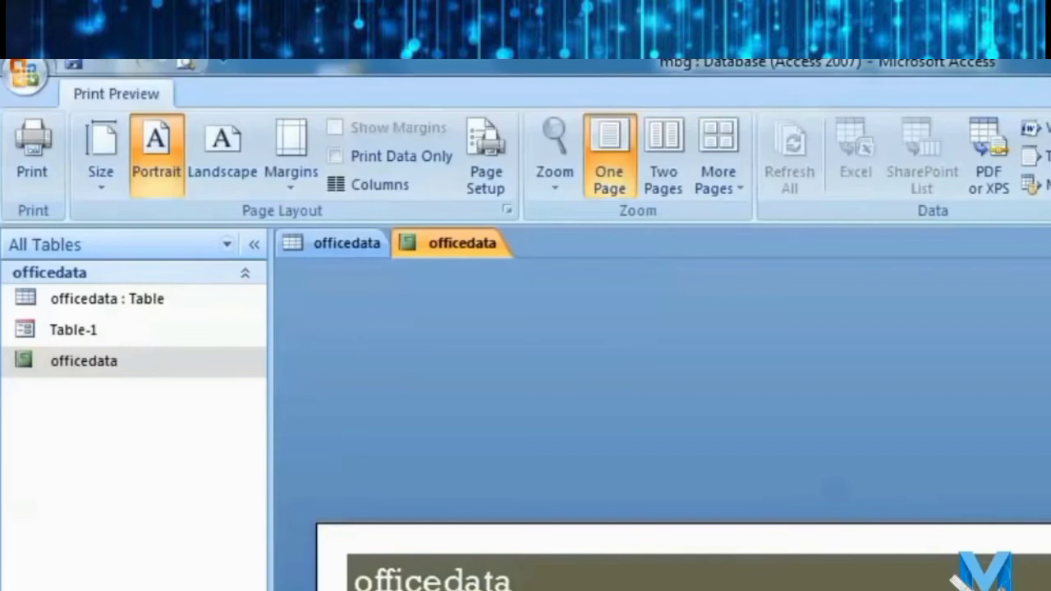
key(Escape)
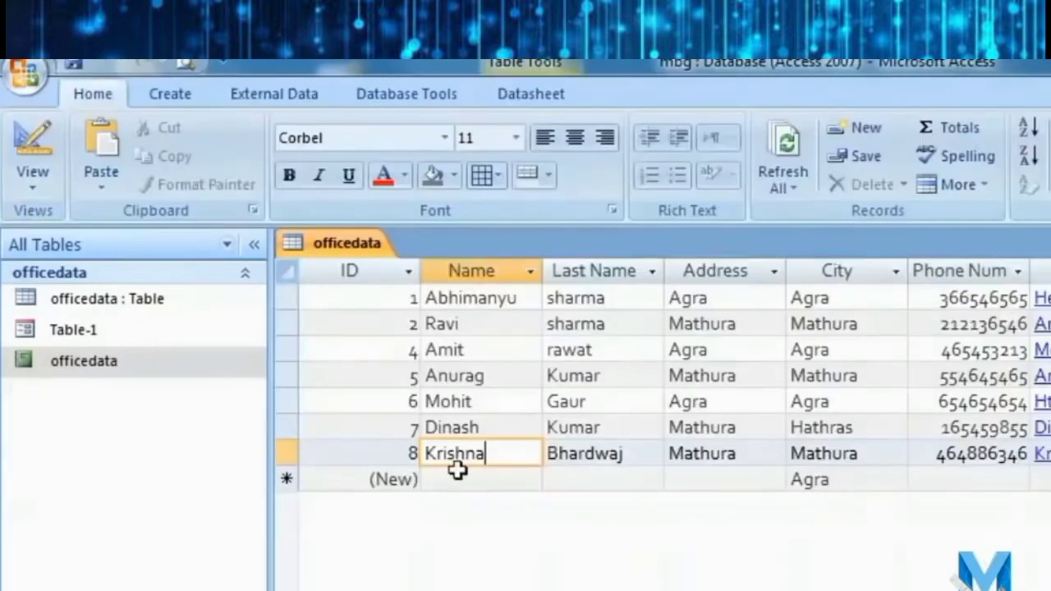
Open the Table-1 form in Design view and draw a command button beside Add Record.
double_click(69, 335)
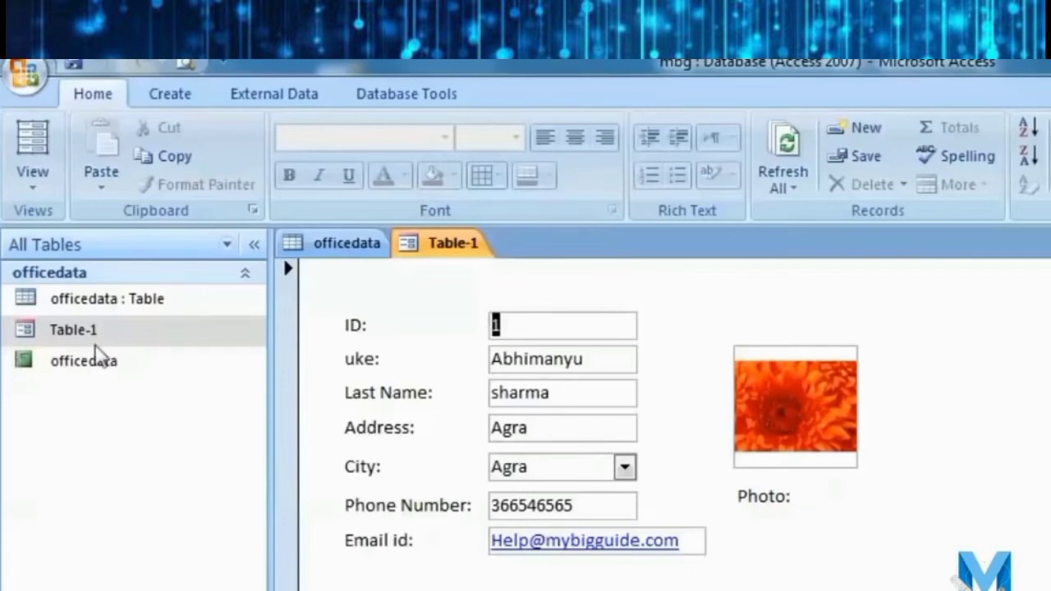
click(33, 174)
click(102, 345)
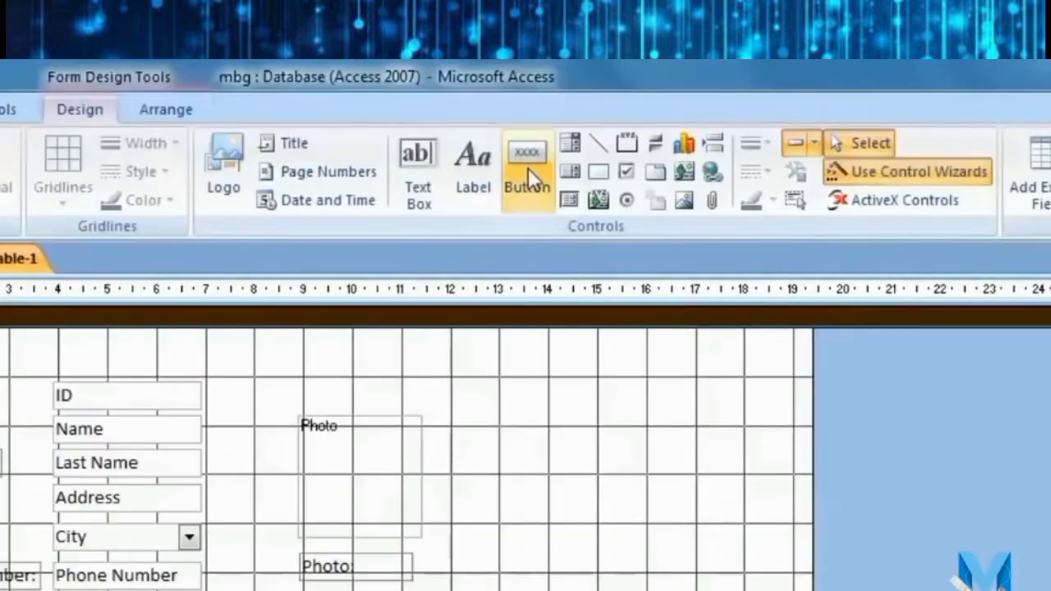
click(526, 166)
drag(594, 458, 692, 500)
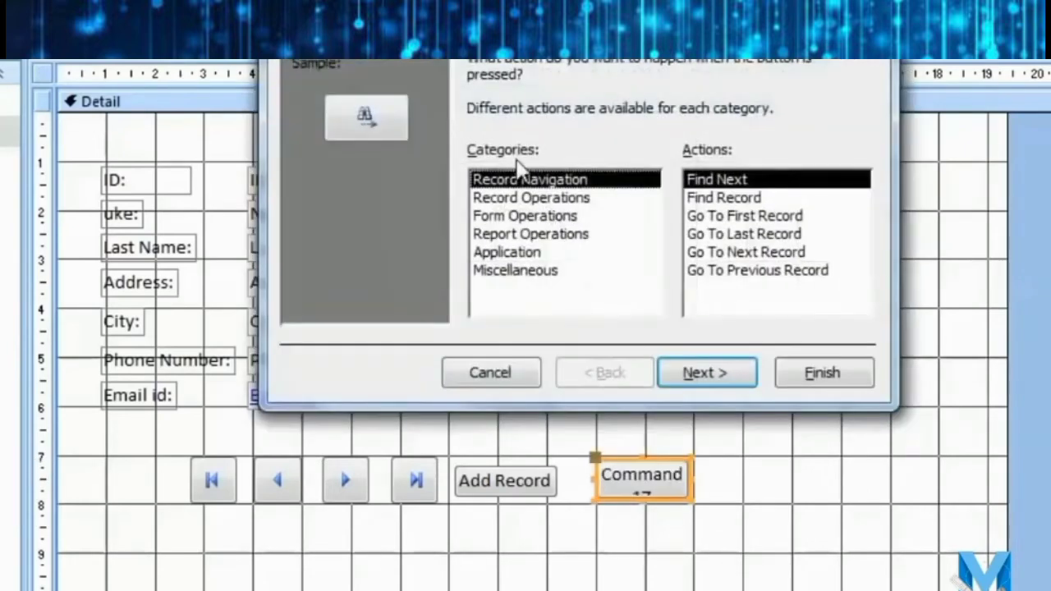
Set the button to the Report Operations Preview Report action for officedata.
click(529, 236)
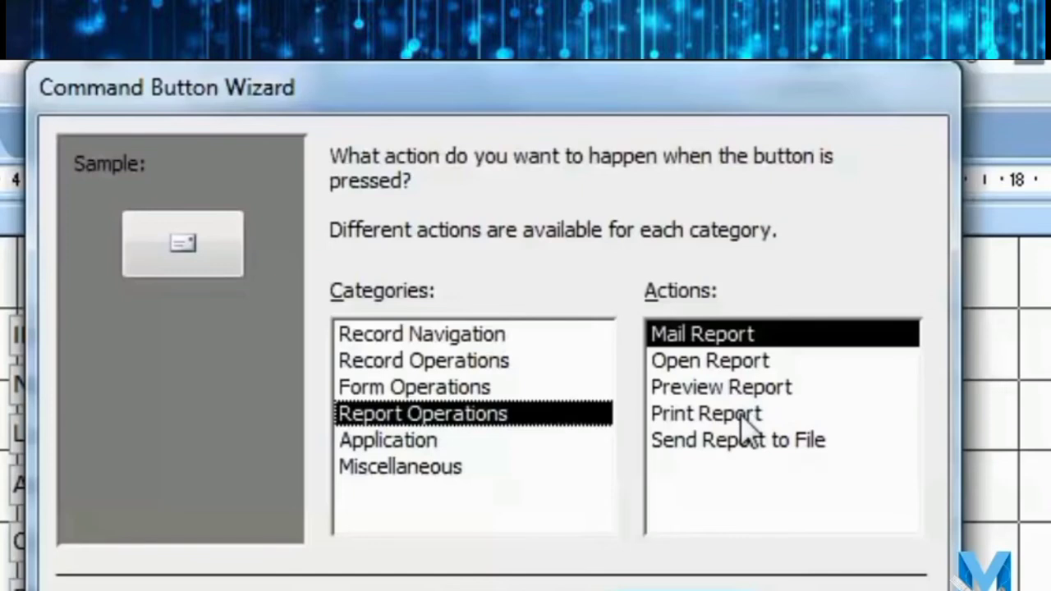
click(743, 416)
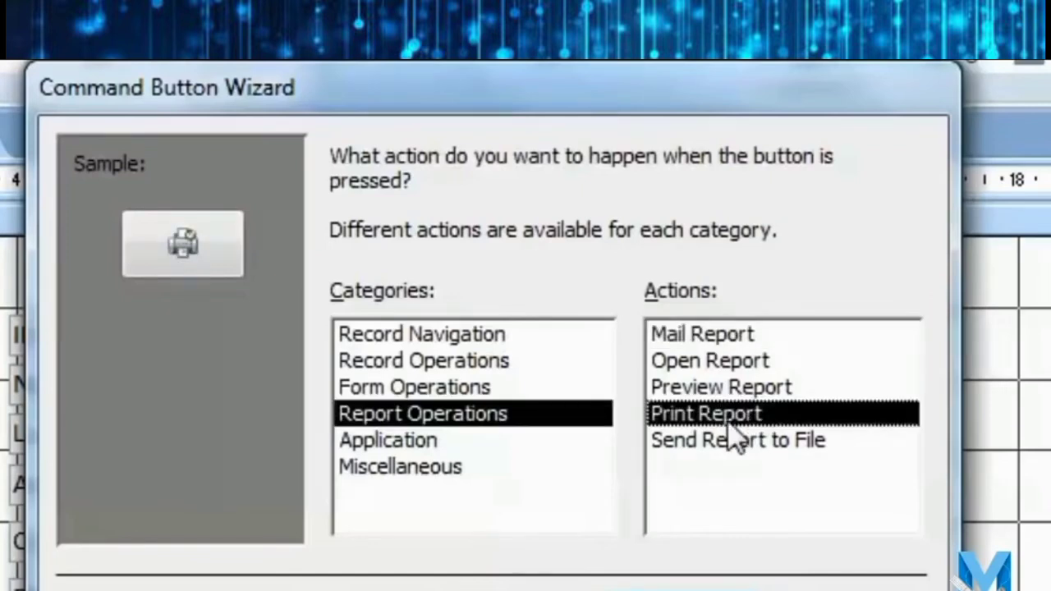
click(772, 392)
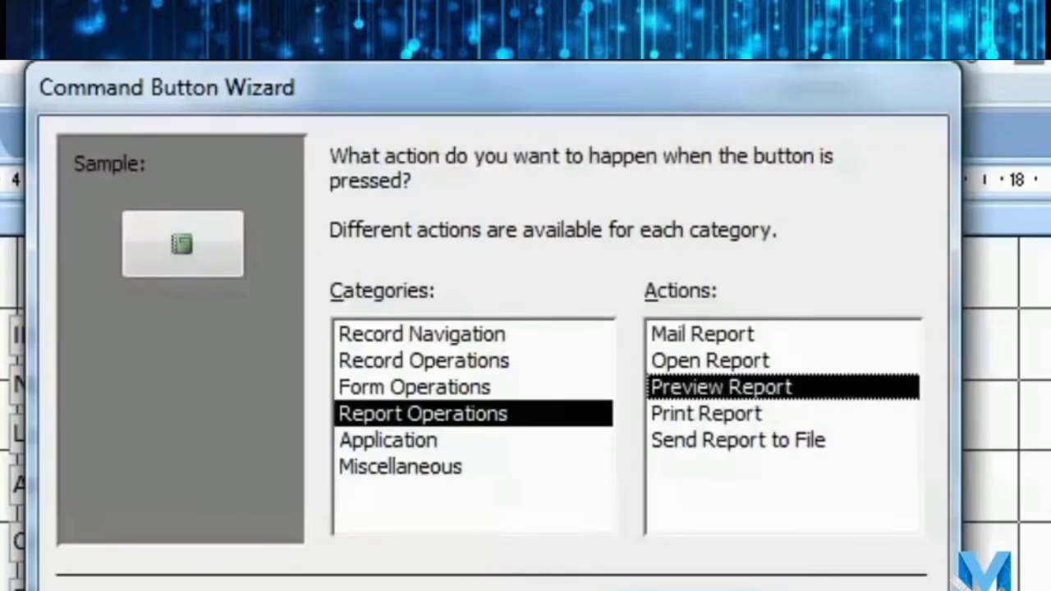
click(675, 590)
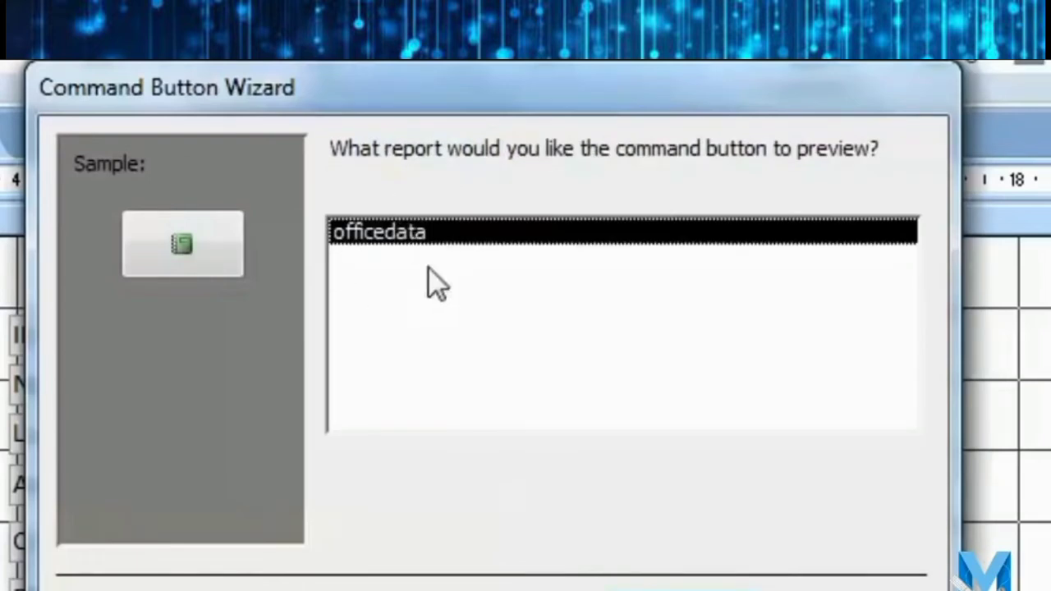
click(675, 590)
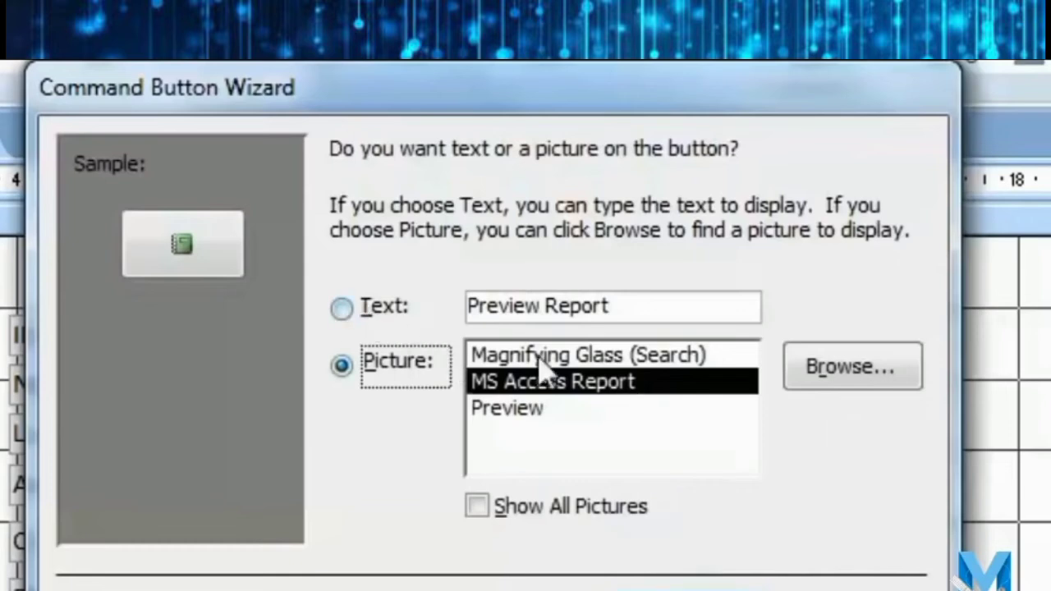
Give the button the text caption 'Preview Report' and finish the wizard.
click(585, 409)
click(342, 310)
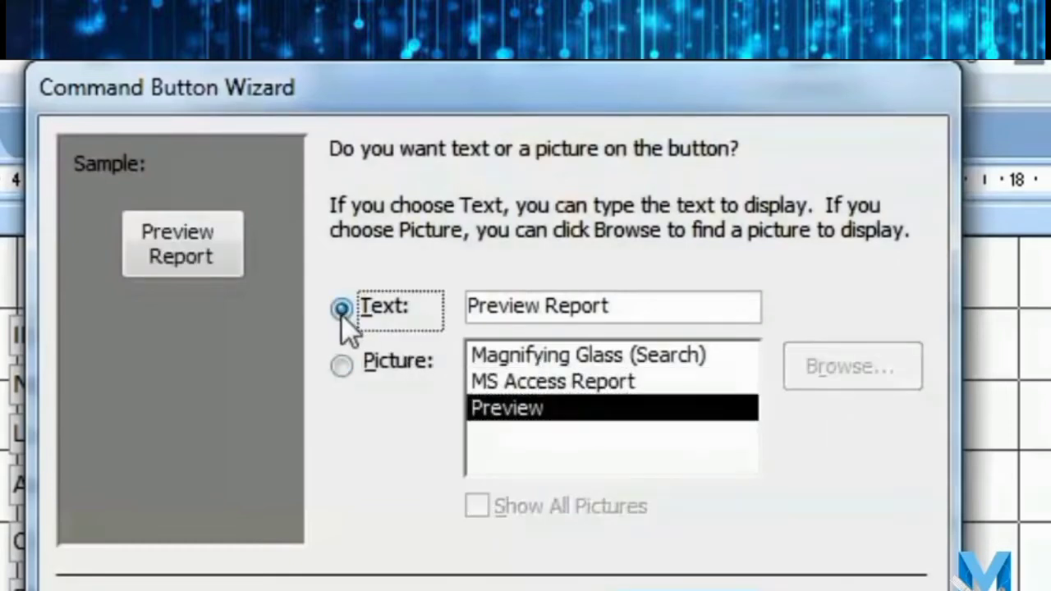
click(586, 355)
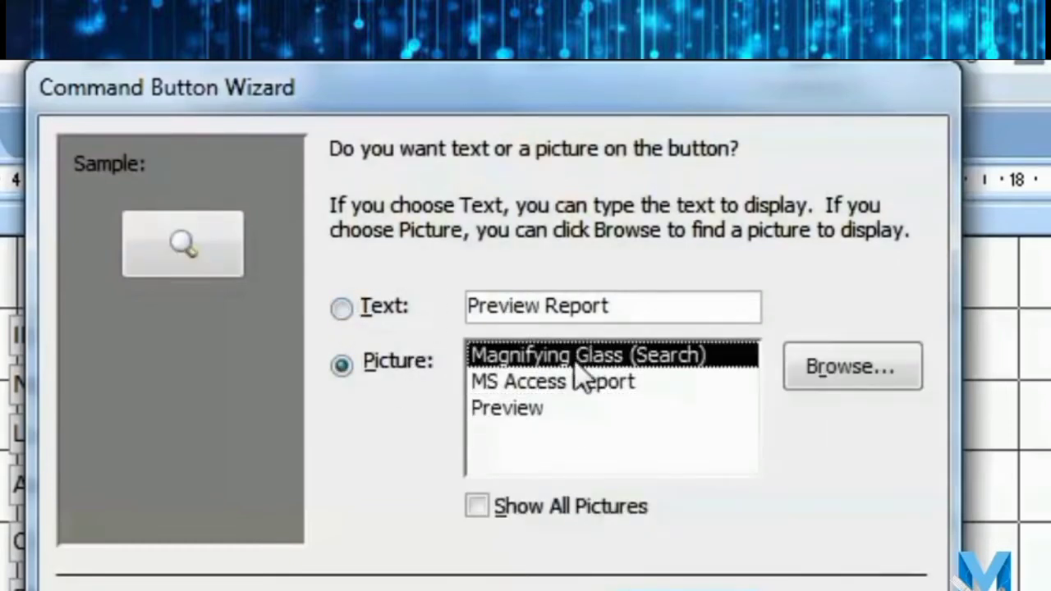
click(343, 311)
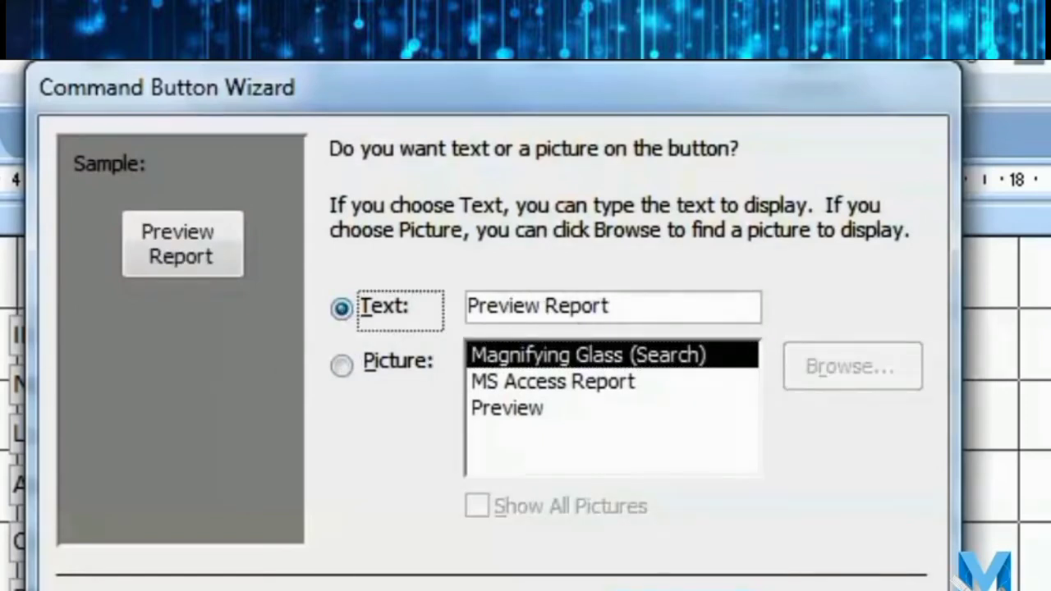
click(657, 590)
click(793, 590)
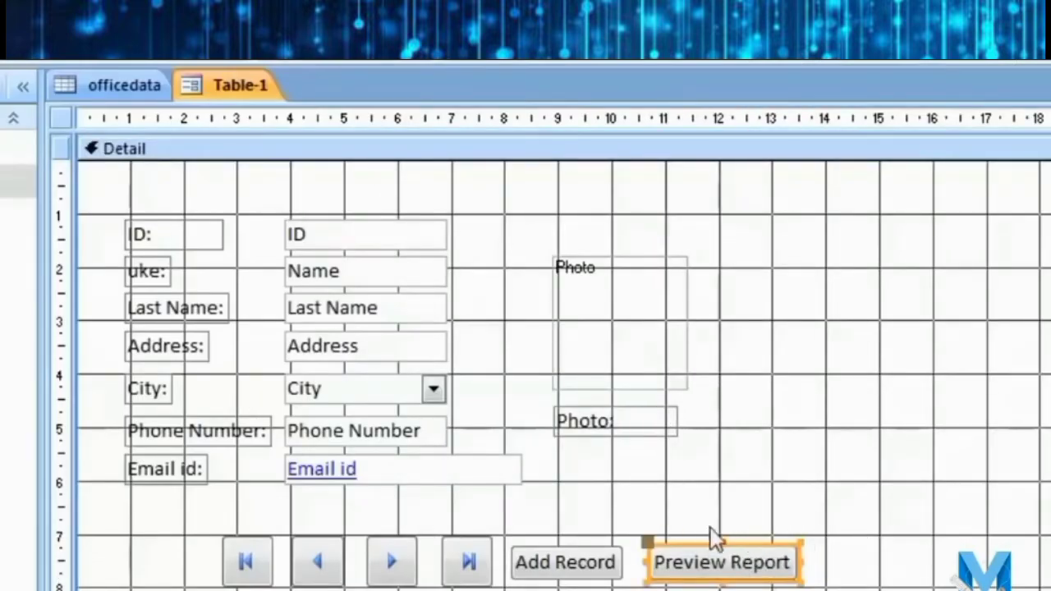
Change the button caption to 'Print Report' and switch the form to Form view.
click(727, 563)
drag(726, 563, 582, 553)
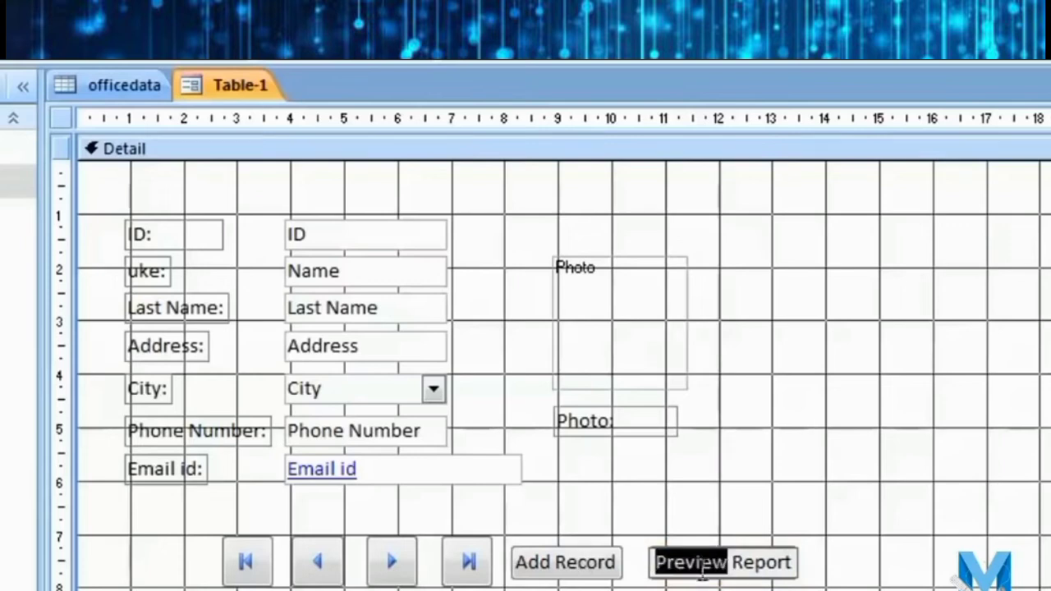
text(Print)
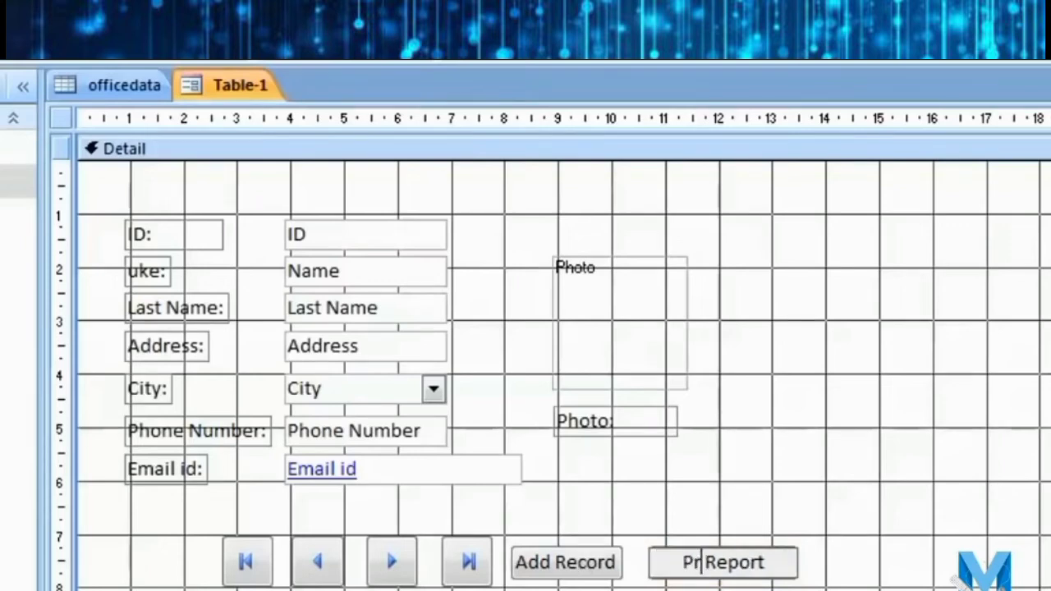
click(727, 585)
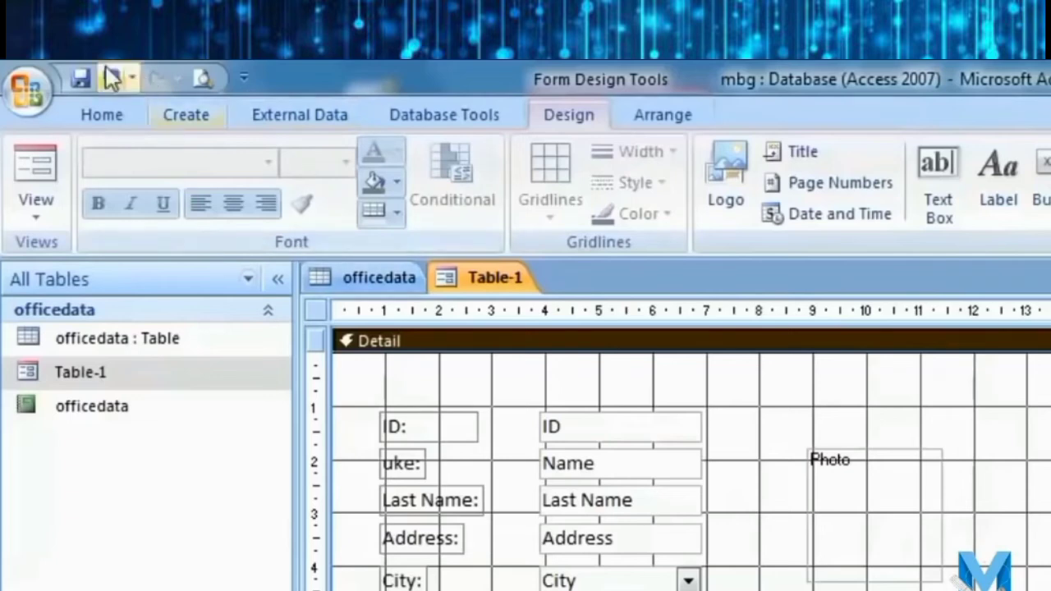
click(37, 215)
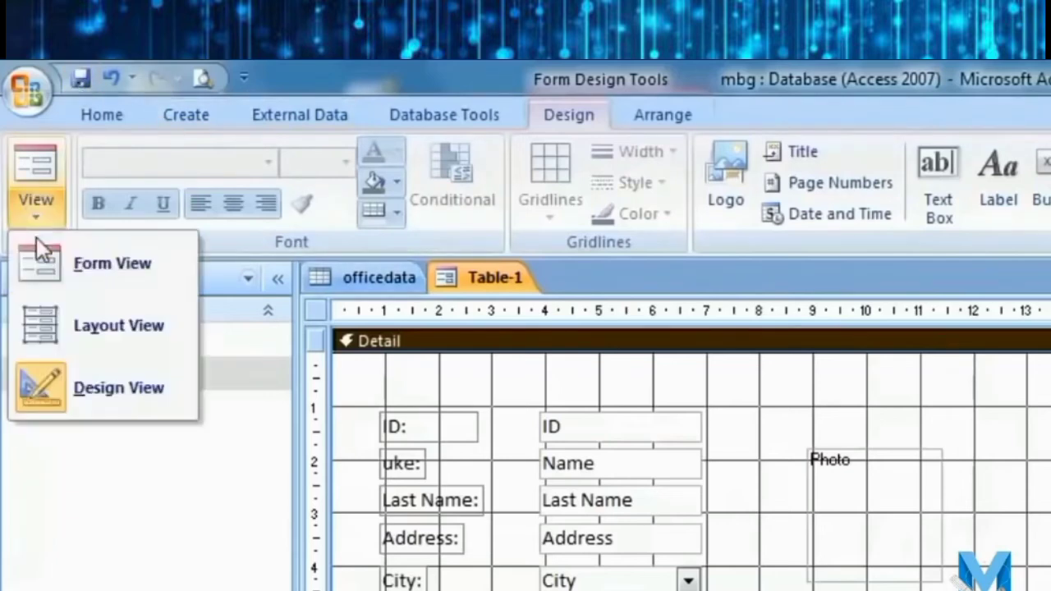
click(129, 270)
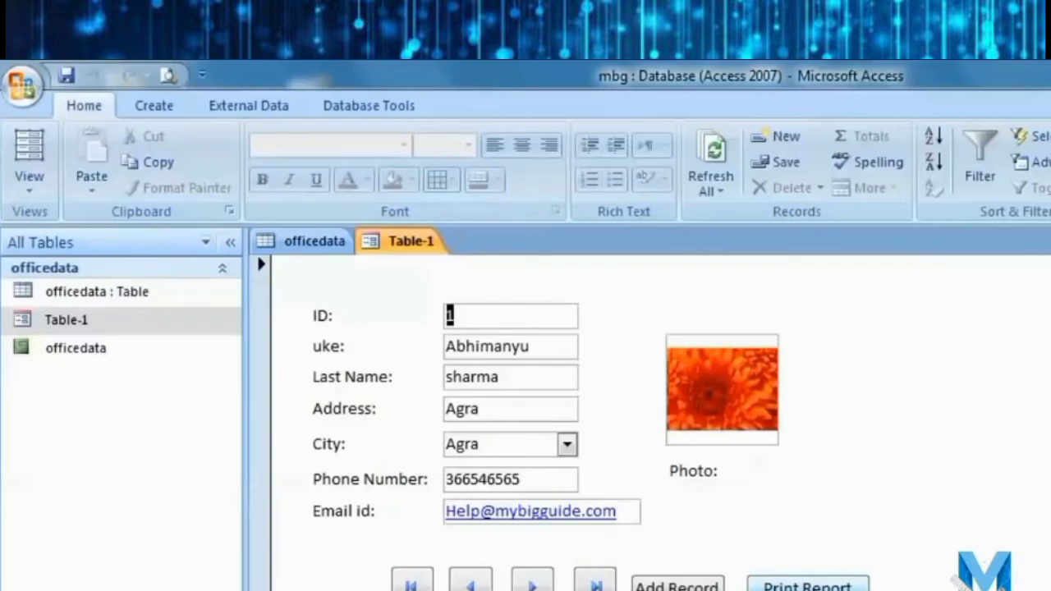
Open the officedata report in print preview with Print Report and zoom into the page.
click(807, 585)
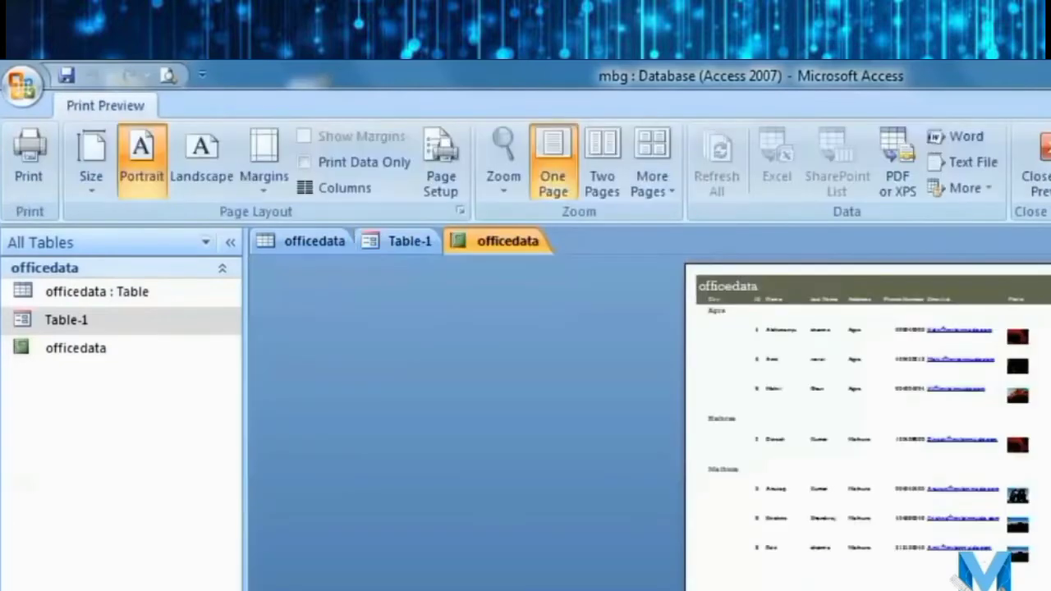
click(881, 328)
scroll(659, 394, up, 3)
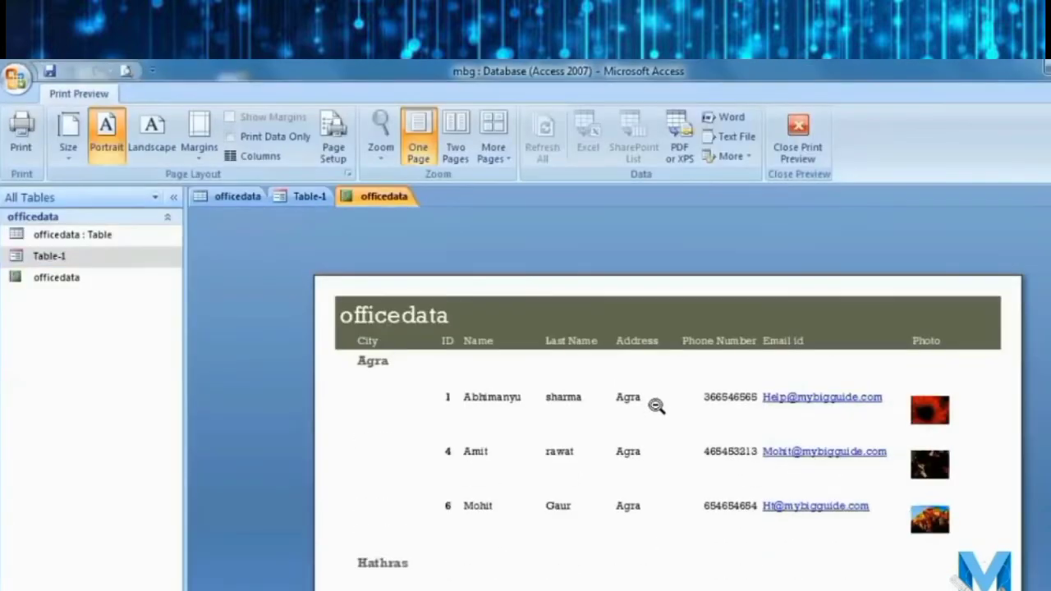
Print all pages of the officedata report on the current printer, then close the preview.
key(ctrl+p)
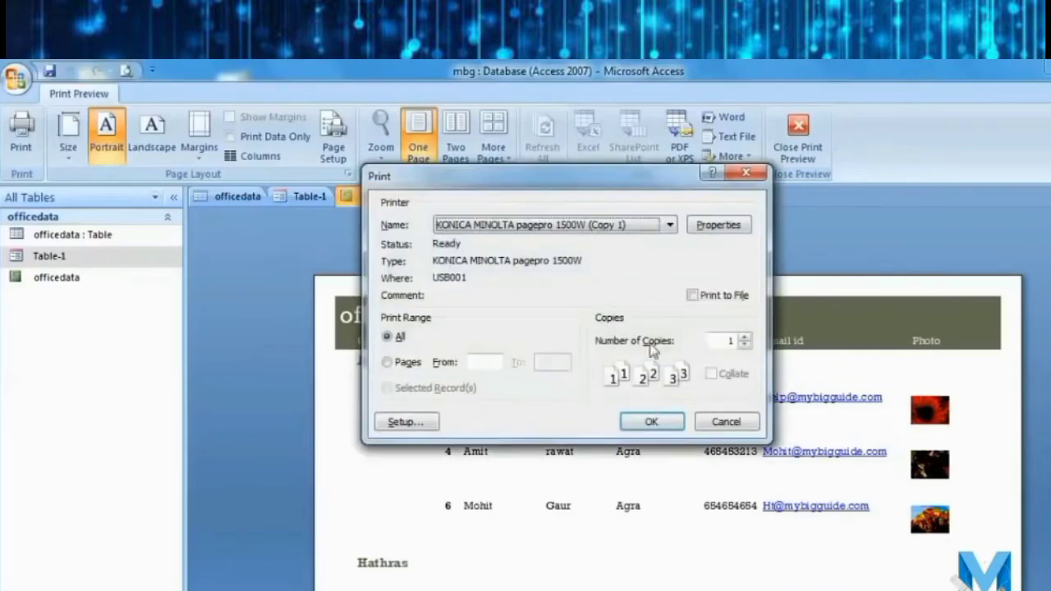
click(596, 225)
click(596, 225)
click(386, 362)
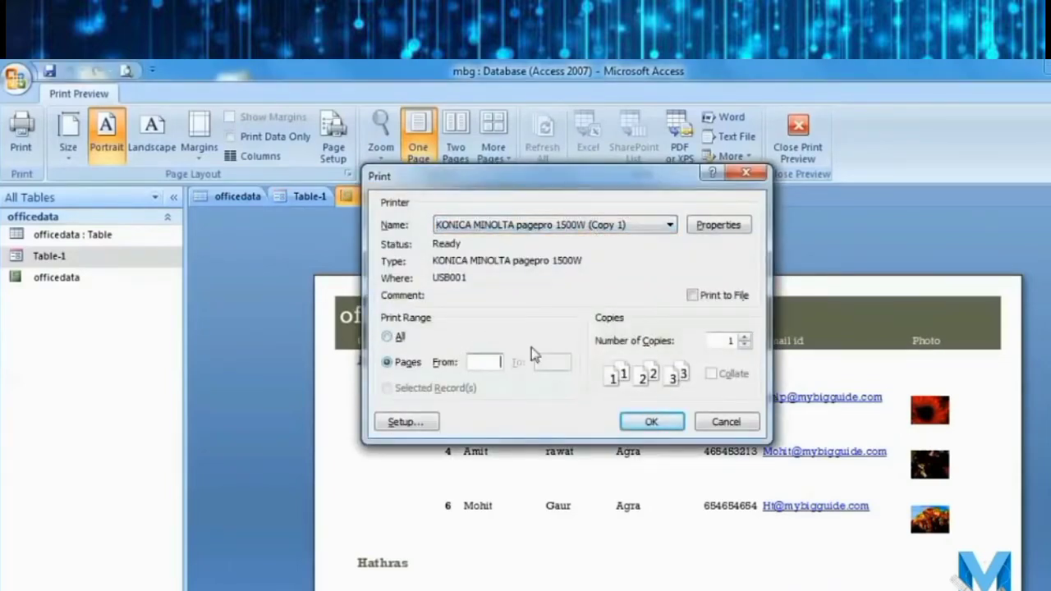
click(394, 337)
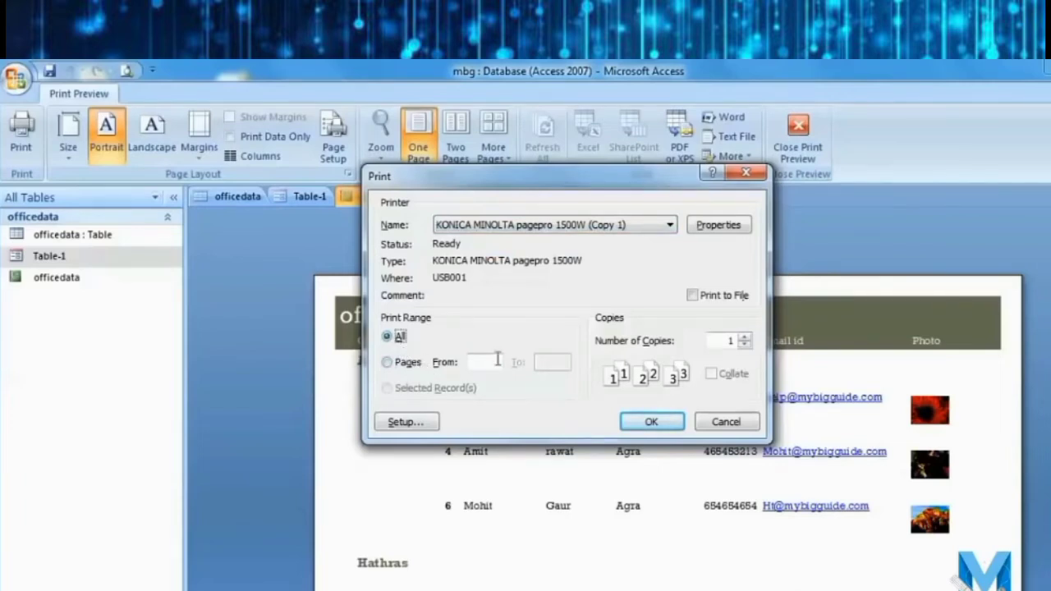
click(651, 422)
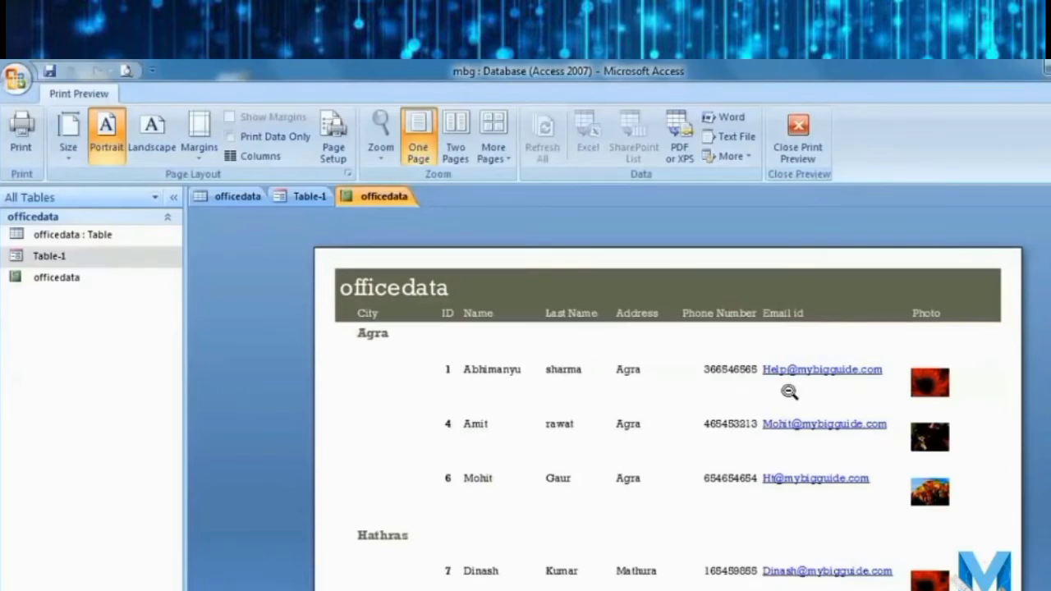
click(798, 130)
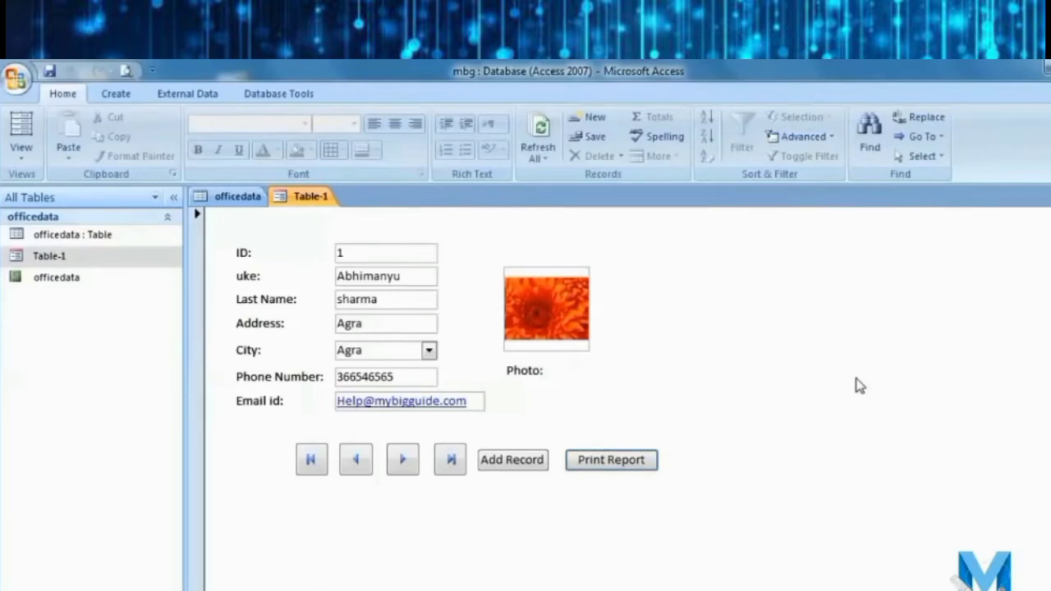
Open the officedata table and officedata report, returning to Table-1 each time, then show the Create commands.
double_click(98, 235)
double_click(64, 257)
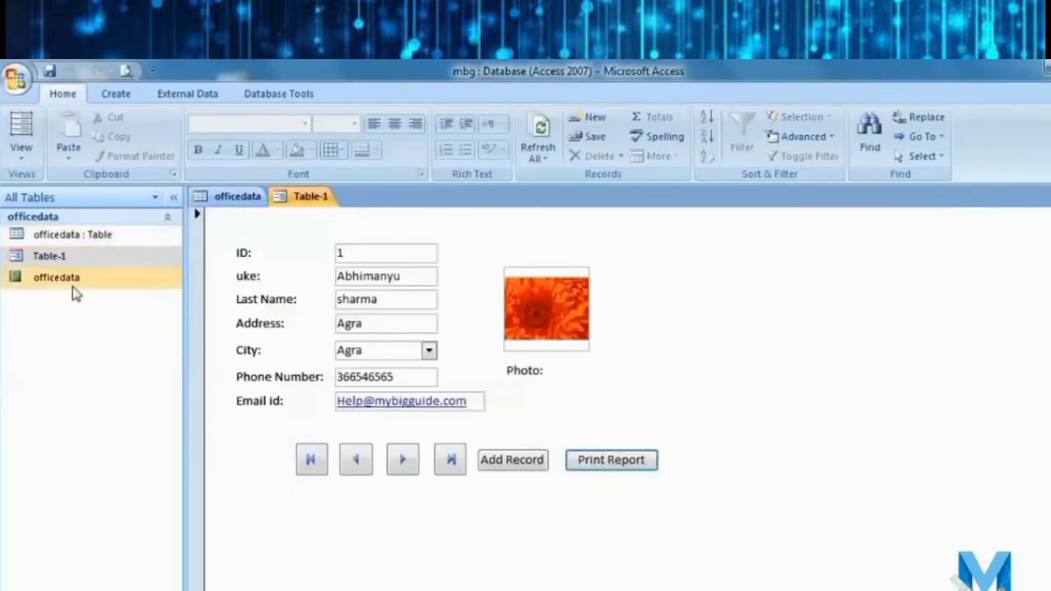
double_click(70, 279)
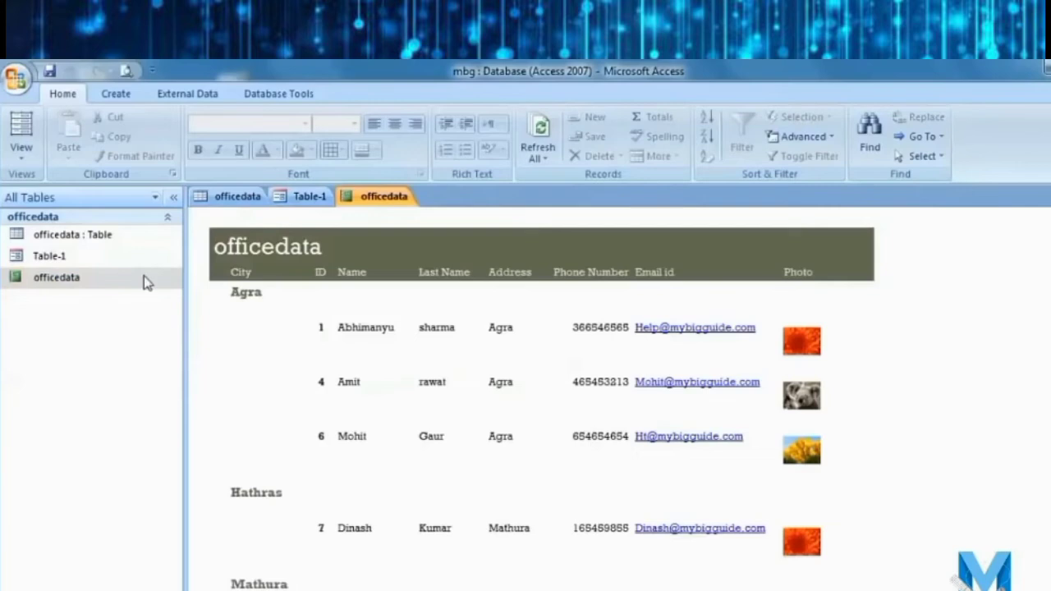
double_click(100, 258)
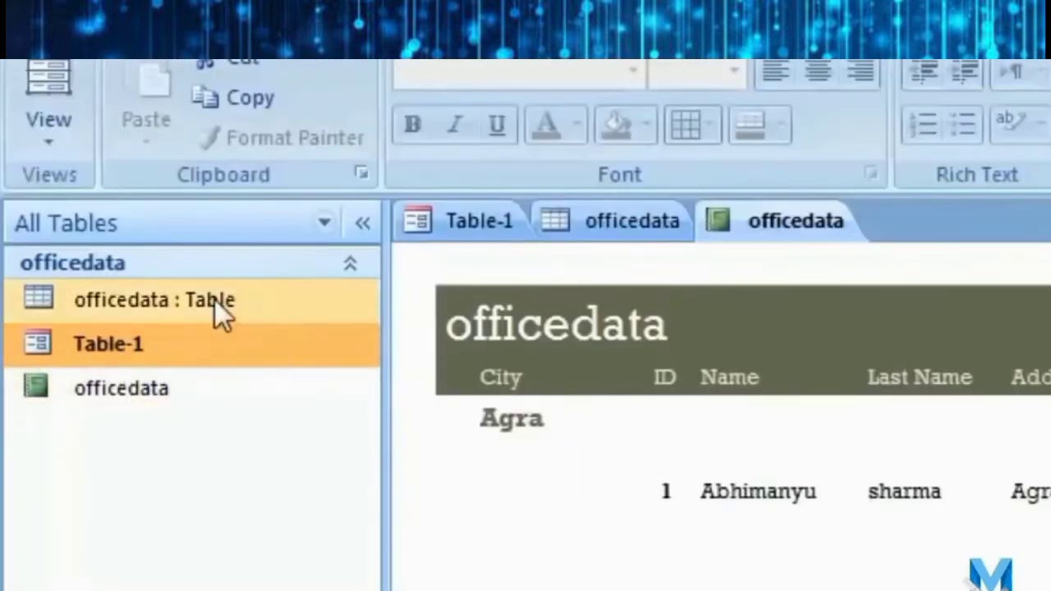
click(101, 234)
click(219, 392)
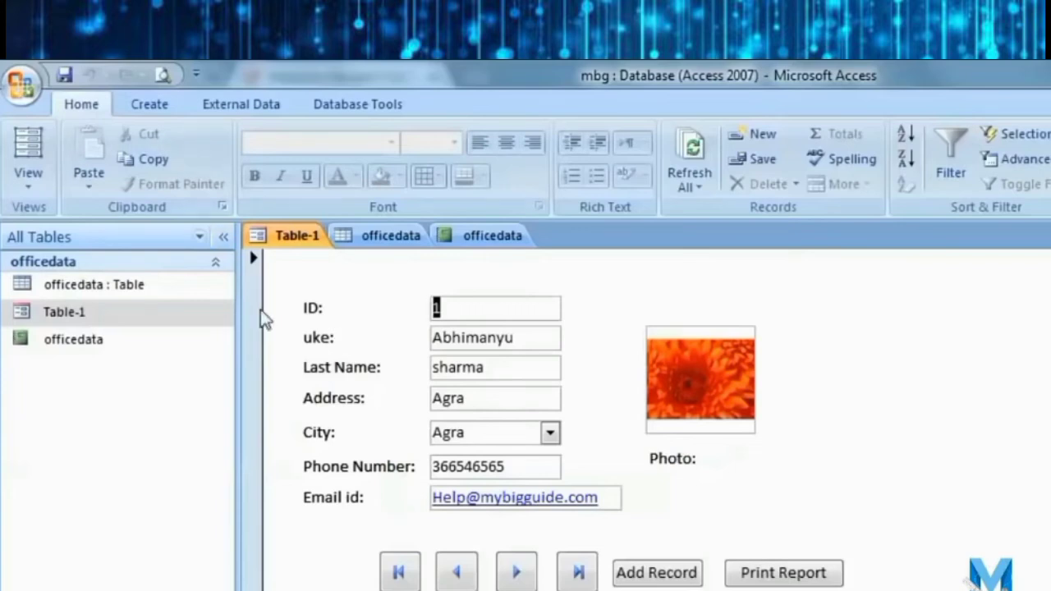
click(153, 113)
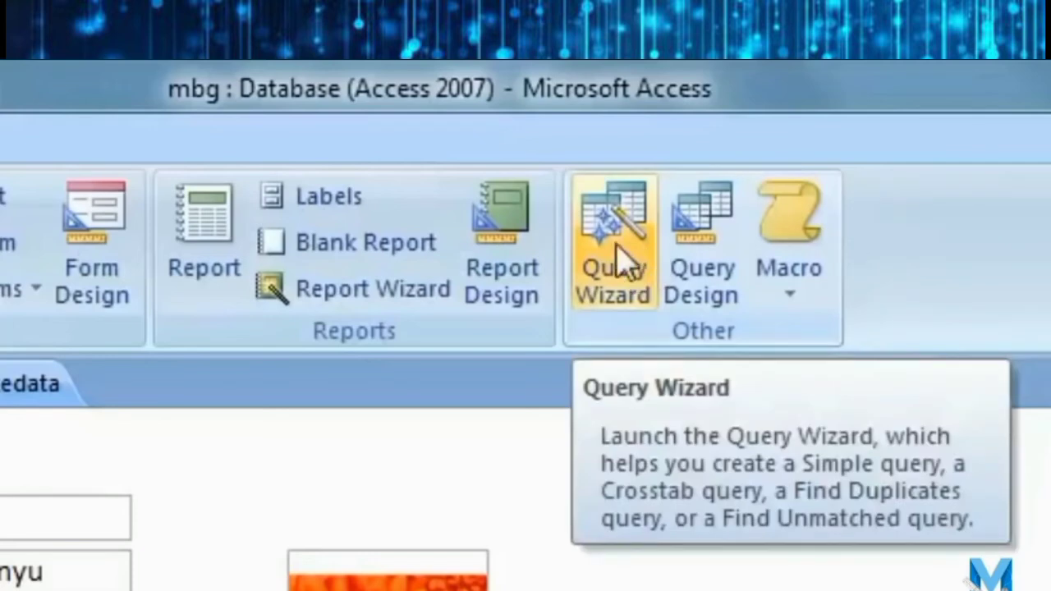
Start the Simple Query Wizard with officedata as the source table.
click(617, 234)
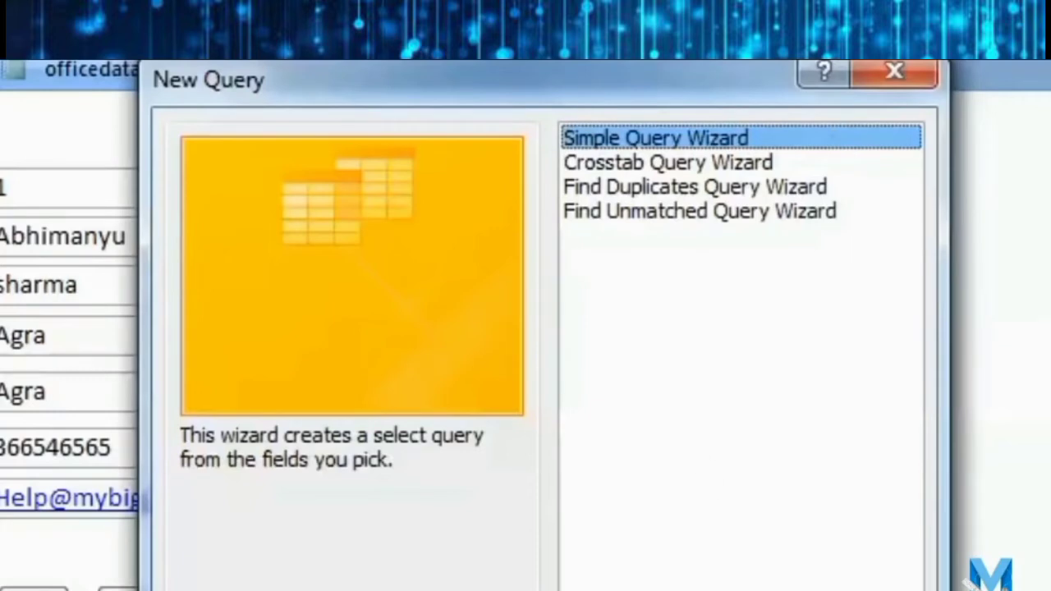
click(699, 590)
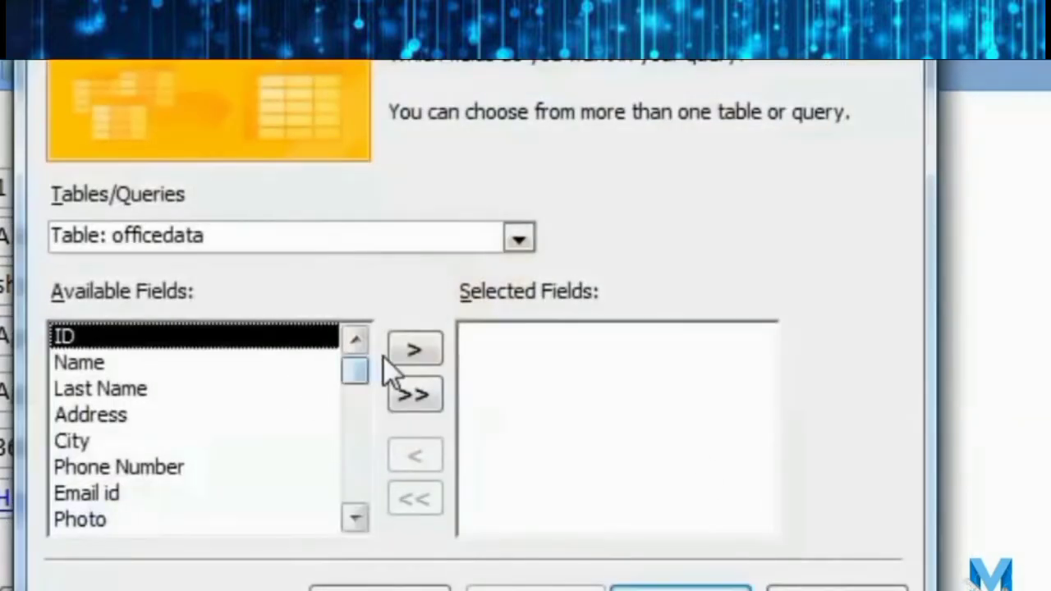
click(526, 240)
click(526, 238)
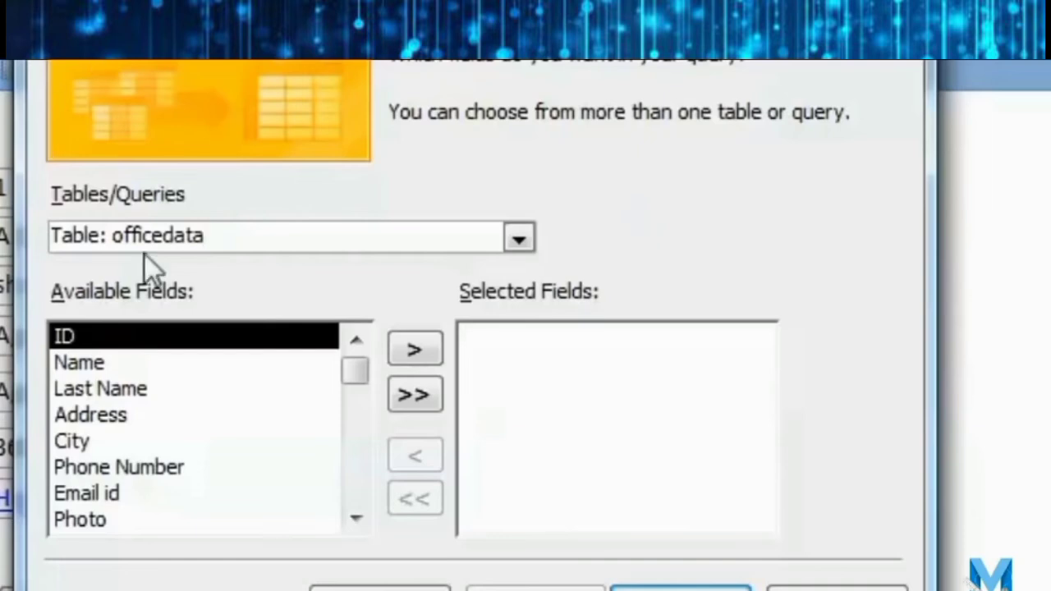
click(515, 246)
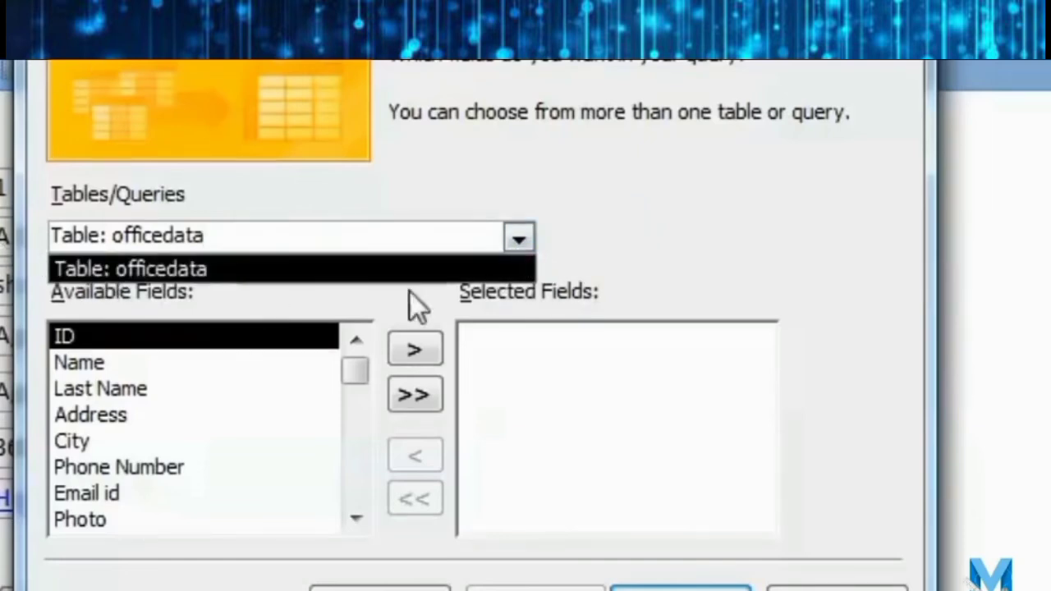
click(519, 240)
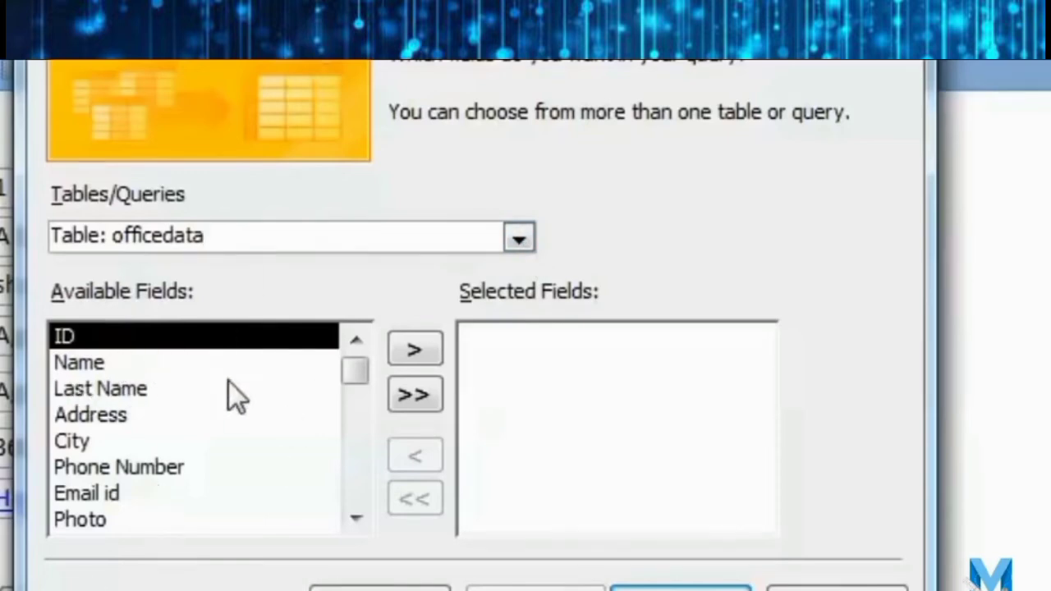
Add fields ID through Email id as a detail query, set to open in Design view.
click(143, 362)
click(140, 338)
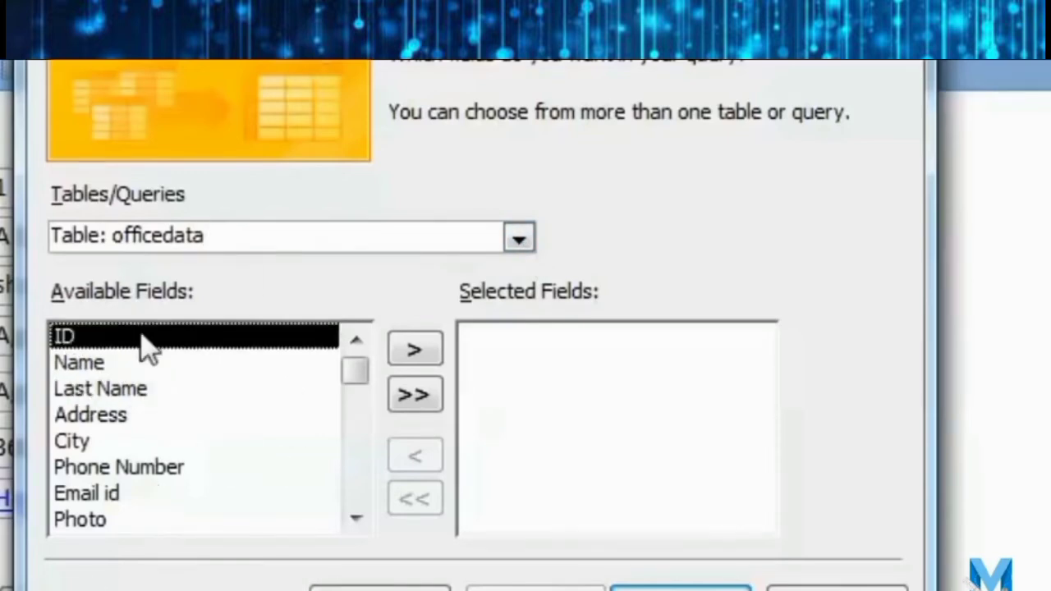
click(415, 350)
click(415, 350)
click(415, 349)
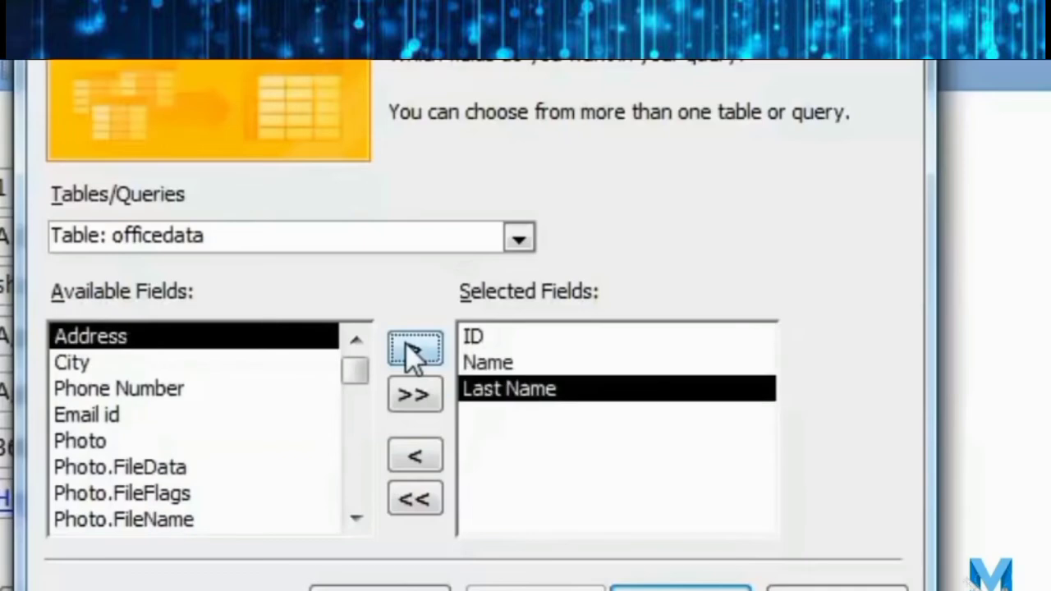
click(415, 350)
click(415, 349)
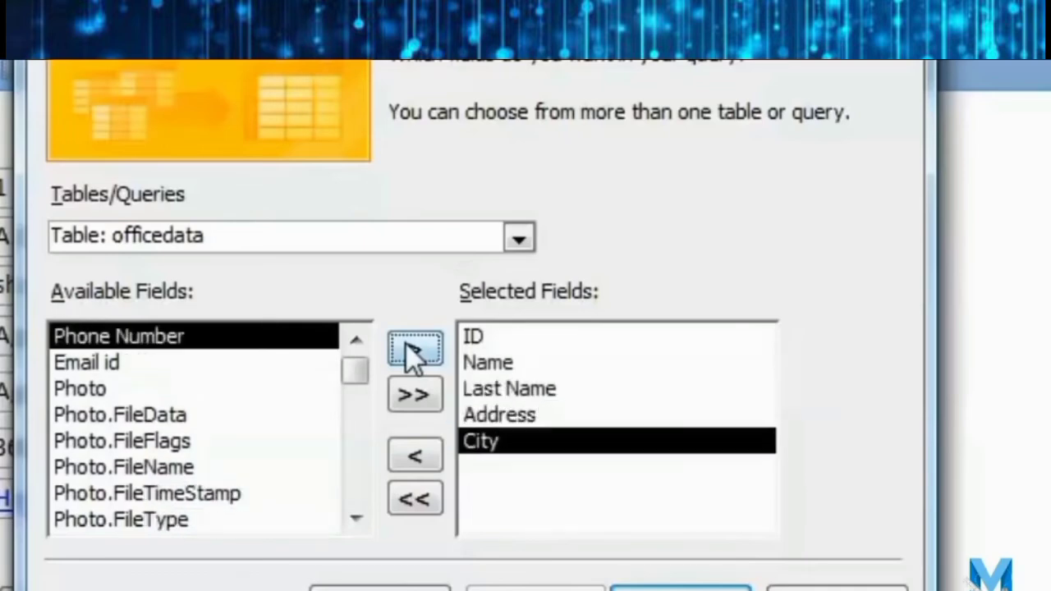
click(414, 350)
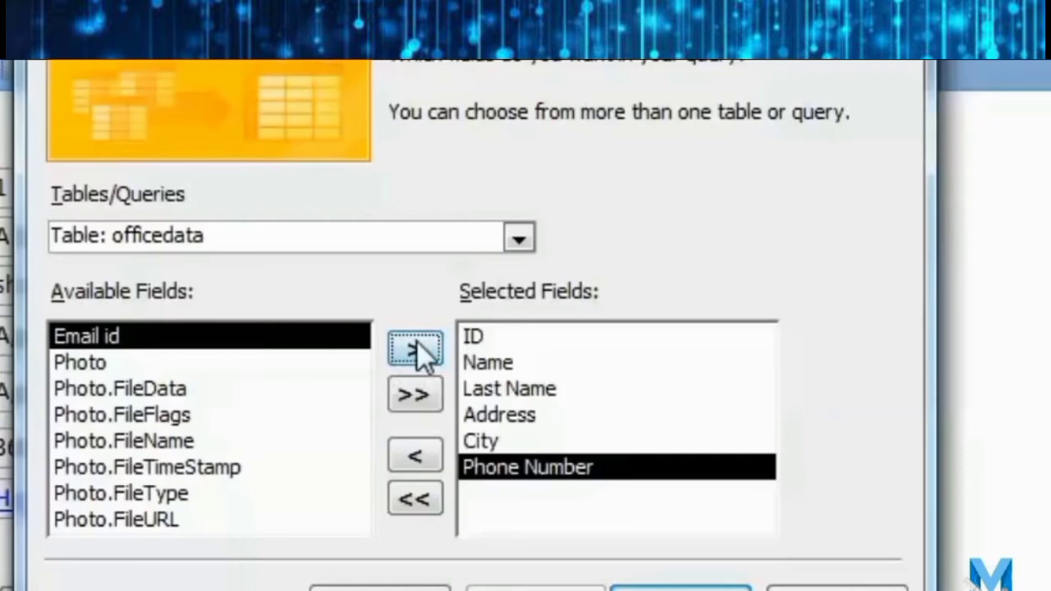
click(416, 341)
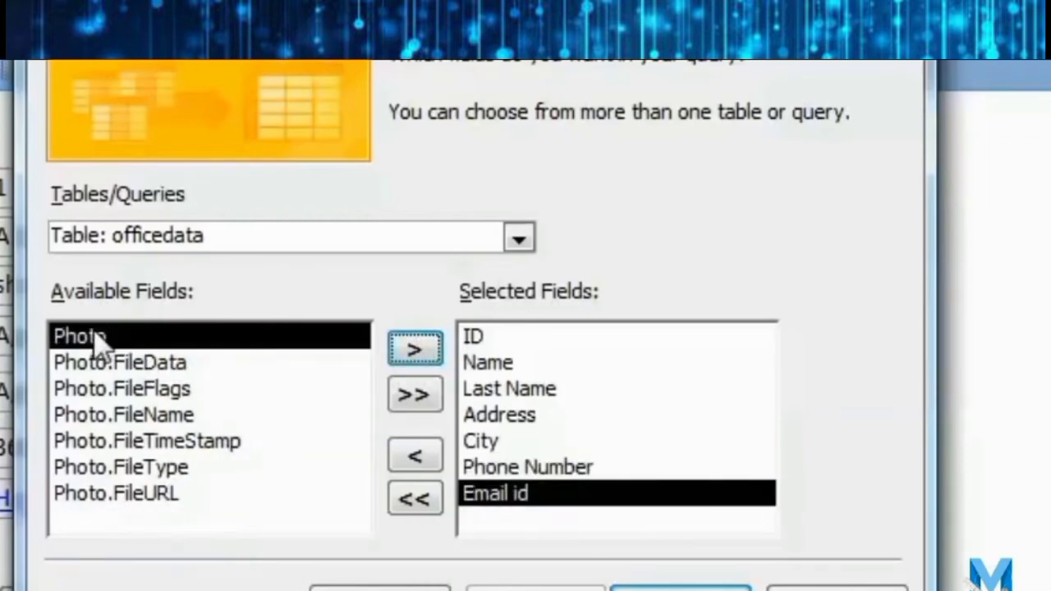
click(617, 583)
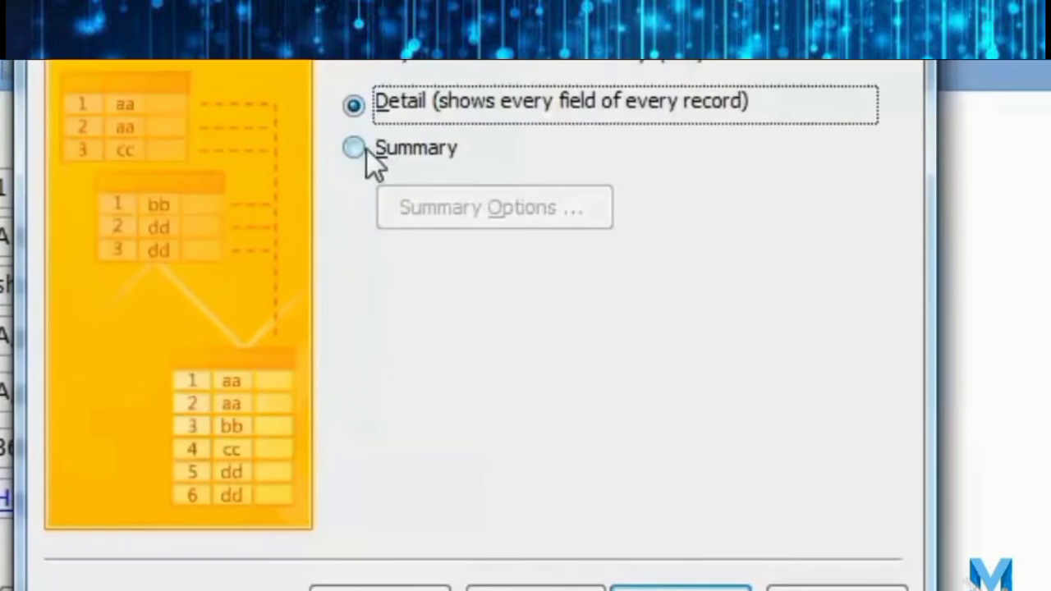
click(680, 587)
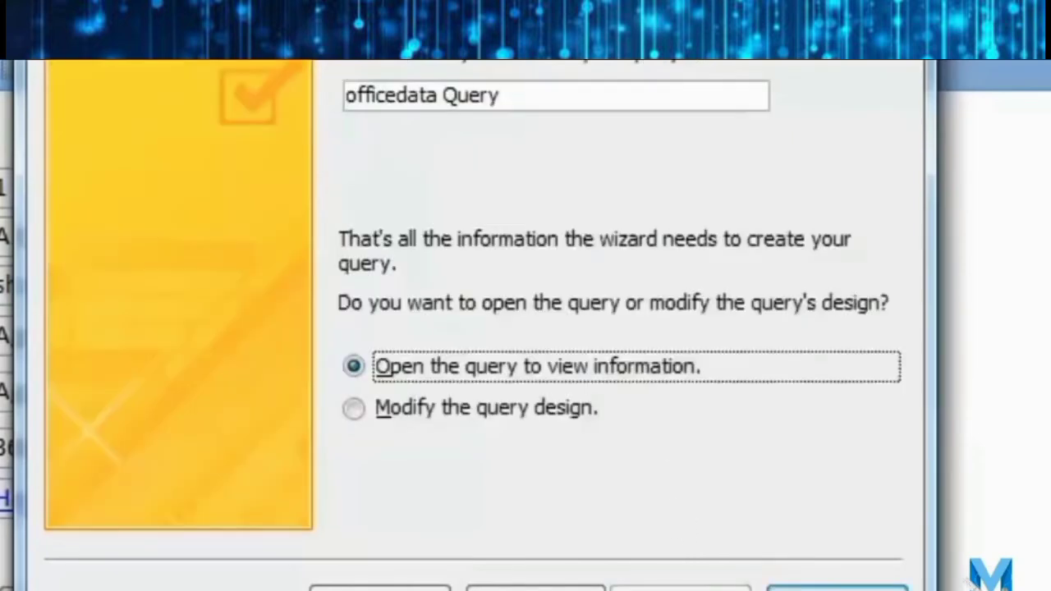
click(357, 411)
Finish the wizard and run officedata Query, listing all seven records from ID to Email id.
click(833, 585)
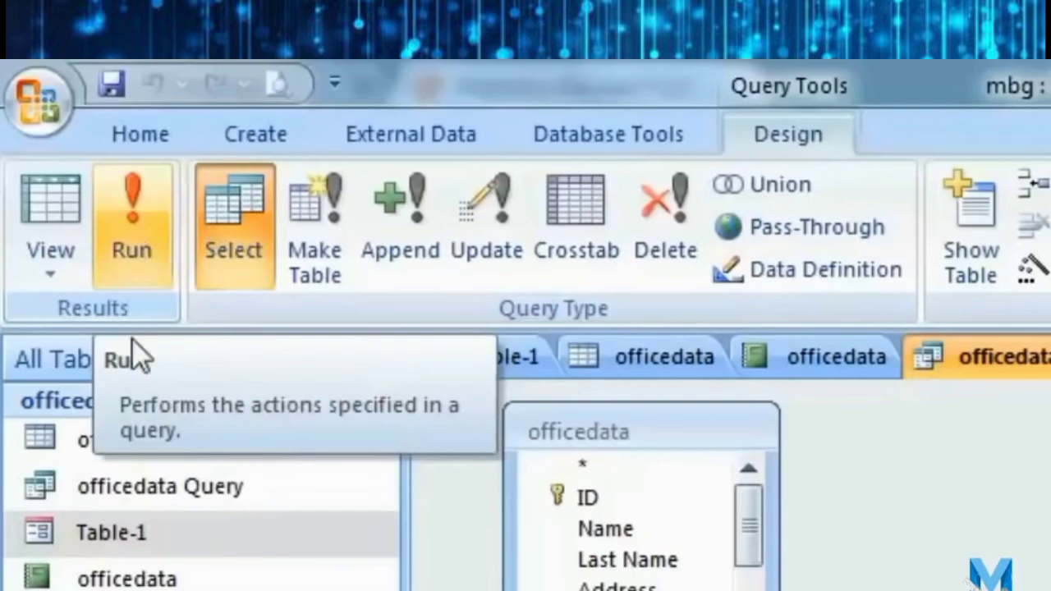
click(117, 227)
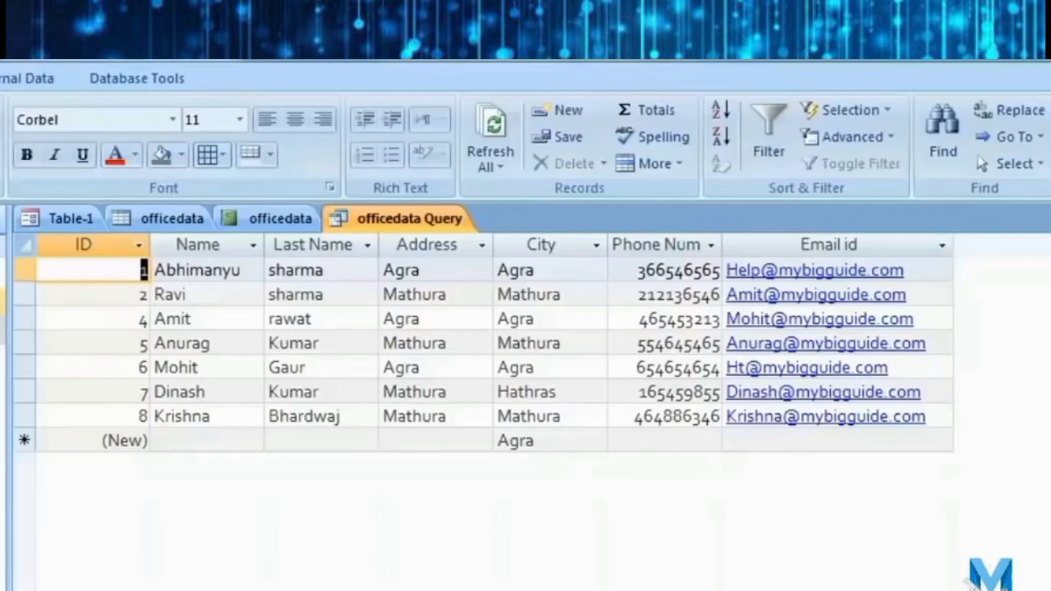
right_click(2, 298)
In Design view, hide ID, Last Name, Address, Phone Number and Email id, keeping Name and City.
click(343, 313)
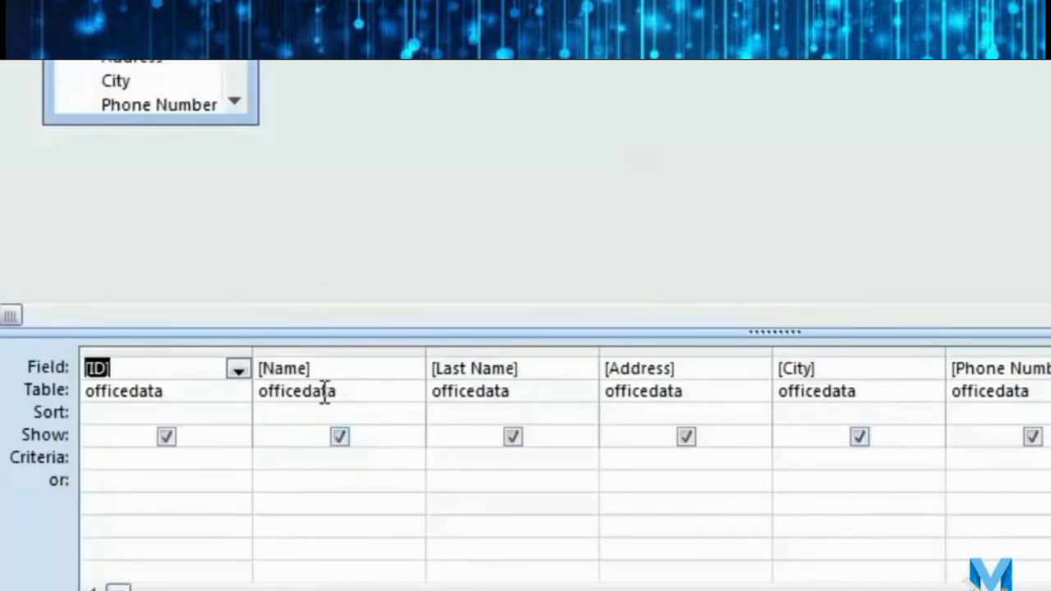
click(167, 437)
click(514, 438)
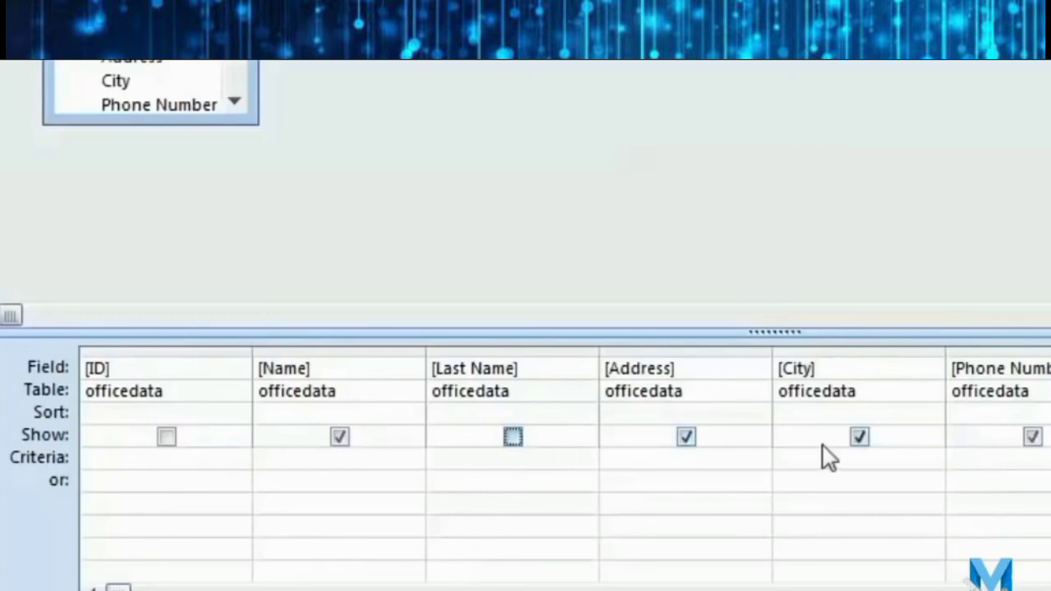
click(686, 437)
click(1032, 437)
click(871, 437)
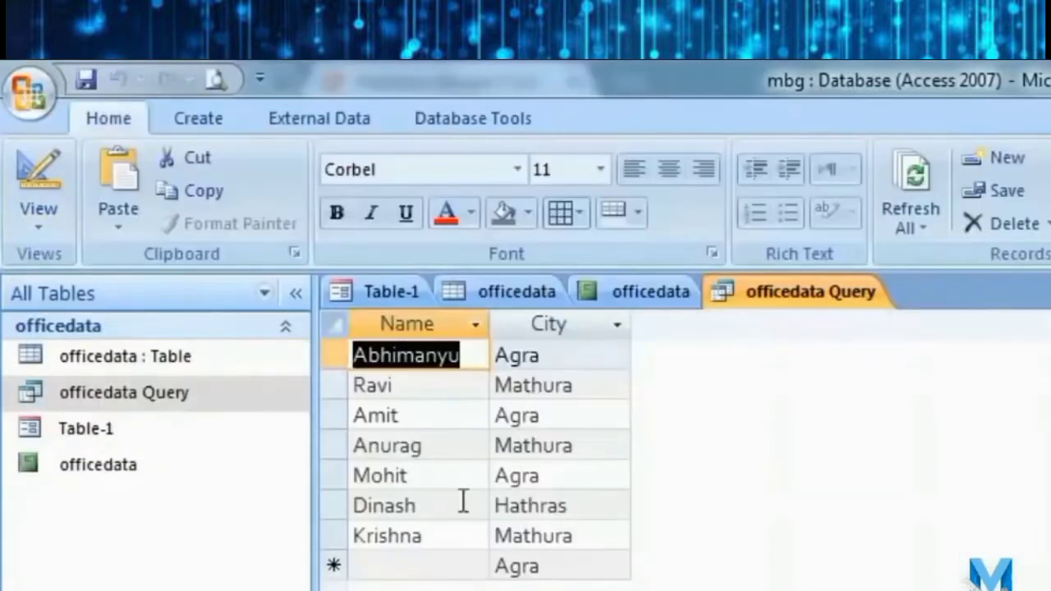
click(615, 324)
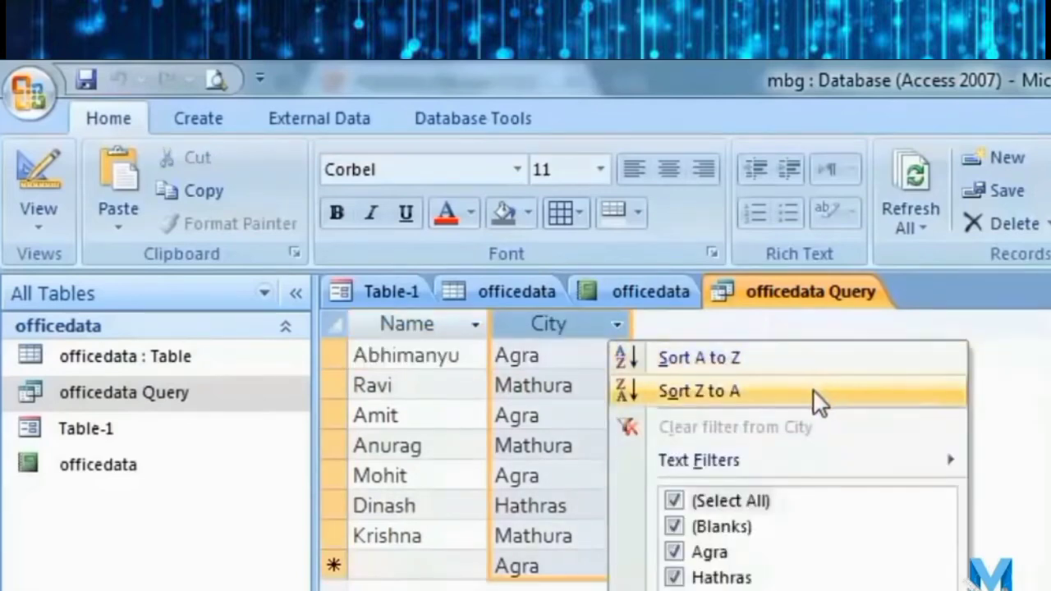
Sort the officedata Query results by City A to Z: Agra, Hathras, Mathura.
click(761, 360)
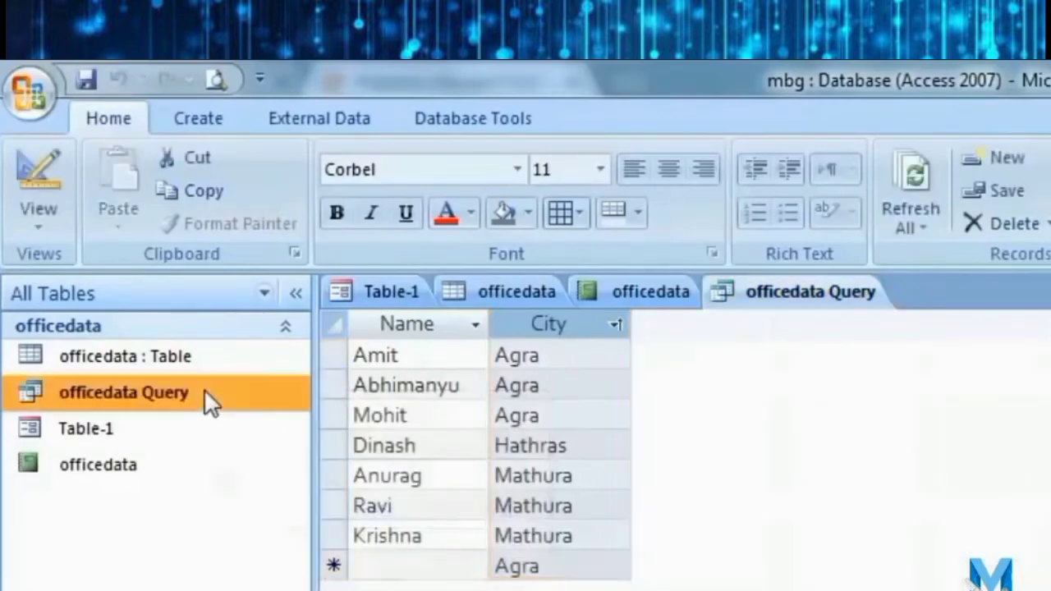
right_click(203, 388)
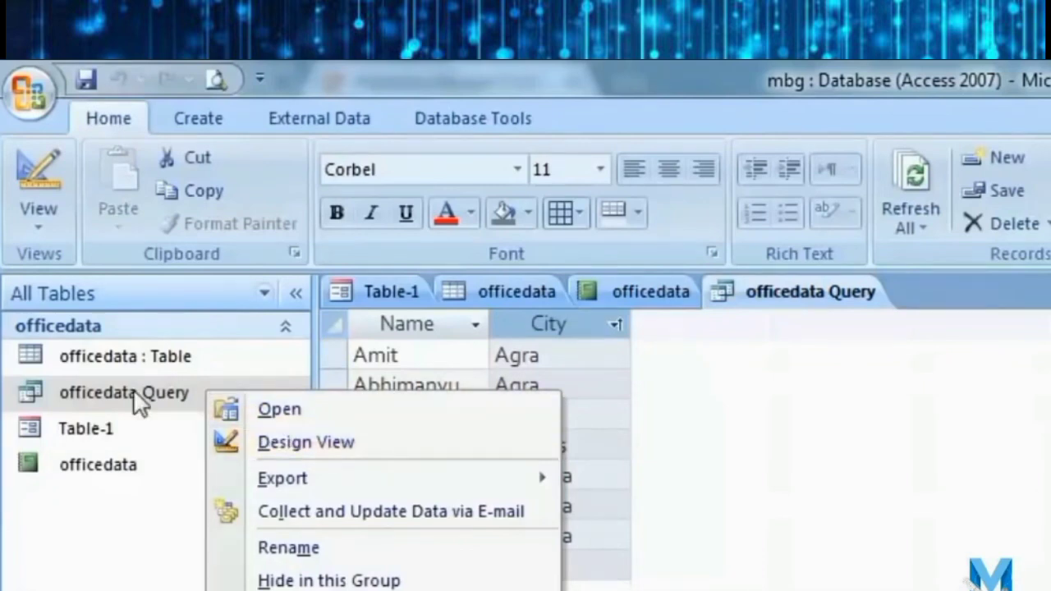
Add the [enter city] criterion under City and run the query with agra as the city.
click(313, 447)
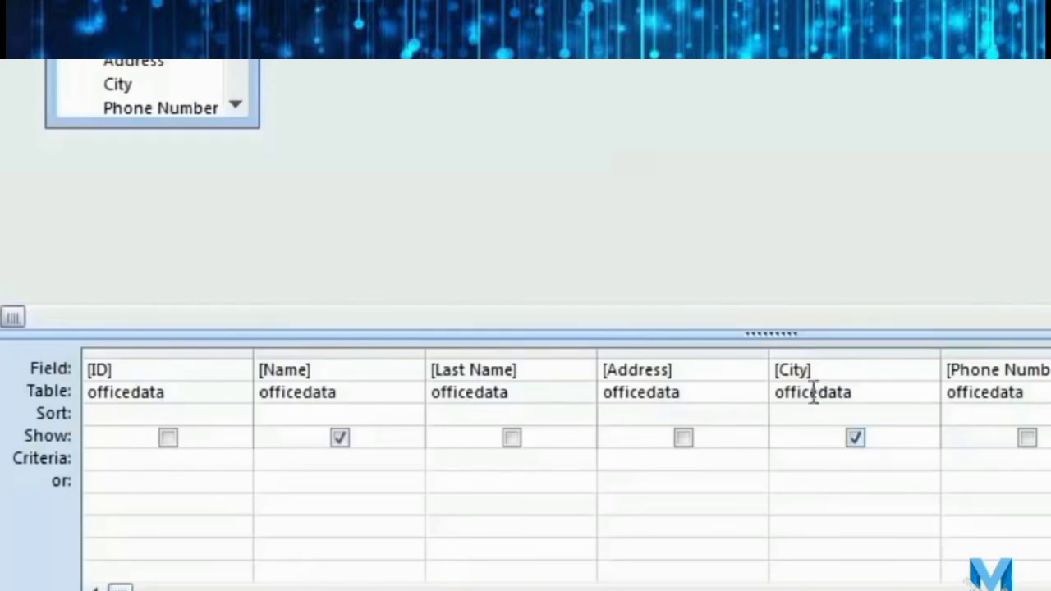
click(864, 460)
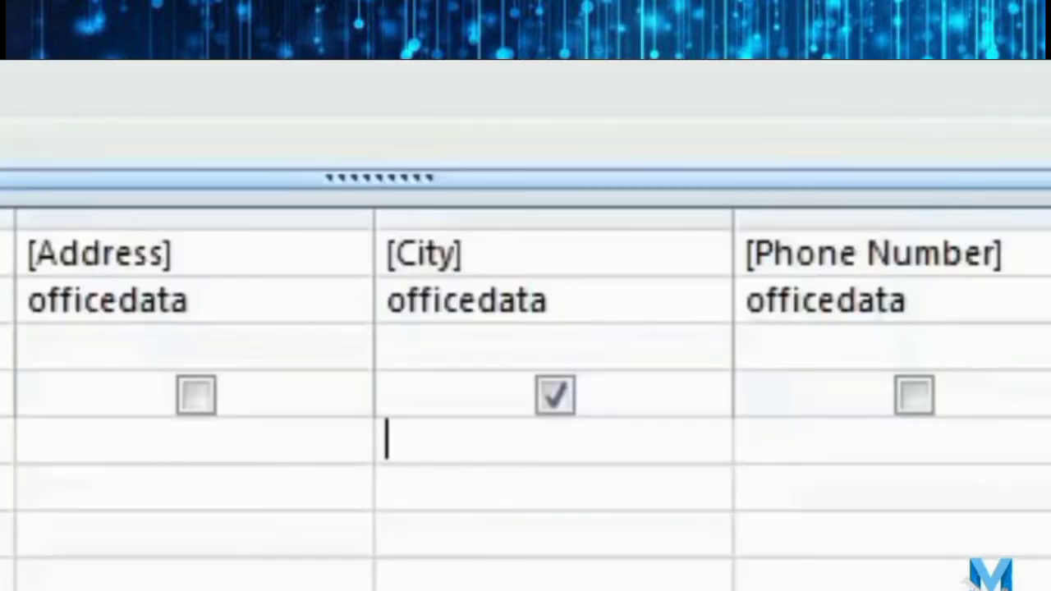
text([)
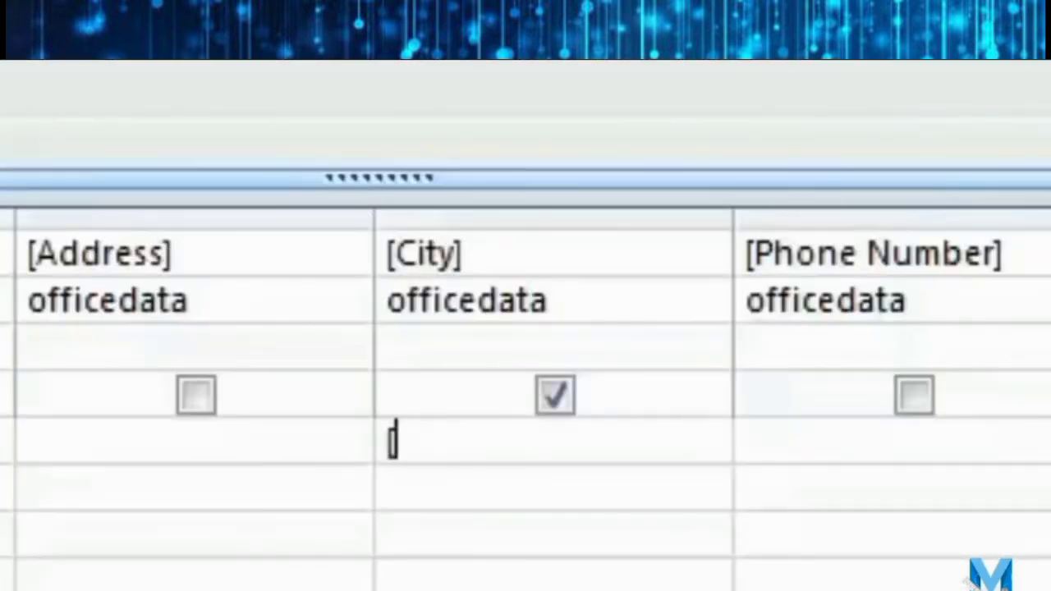
text(e)
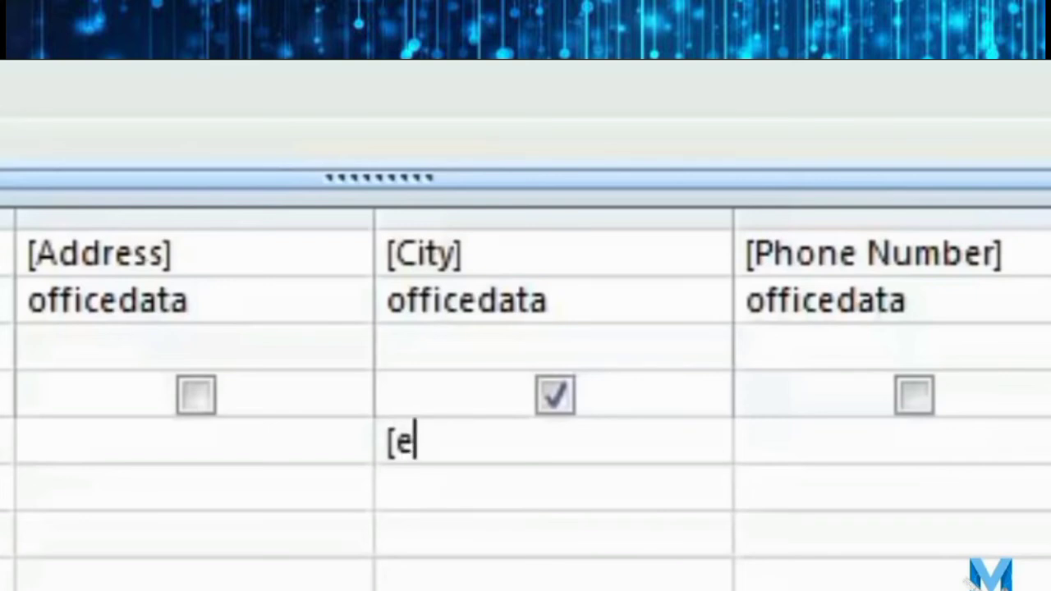
text(nter city])
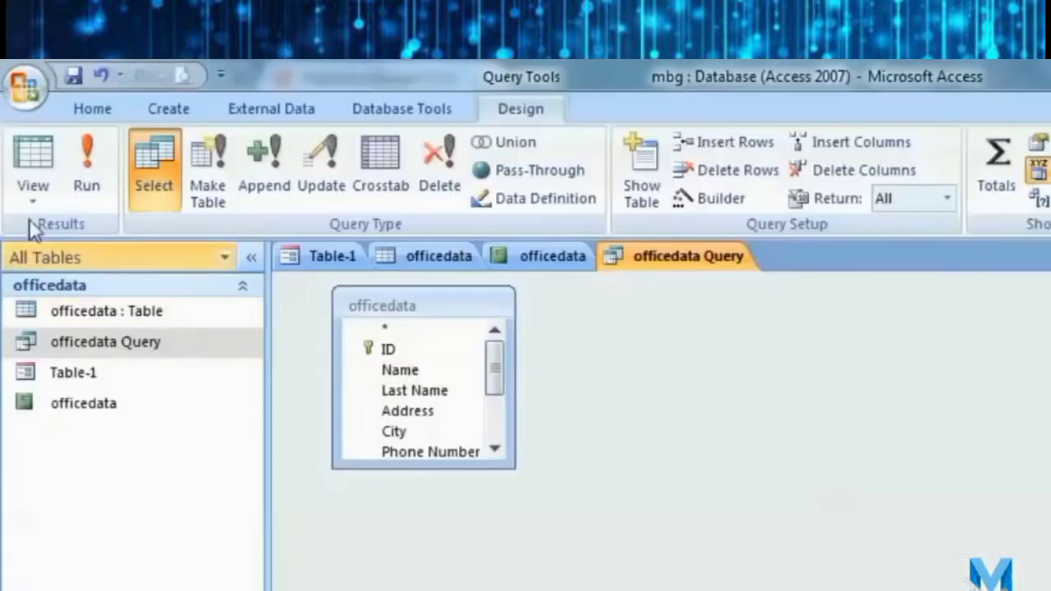
click(86, 156)
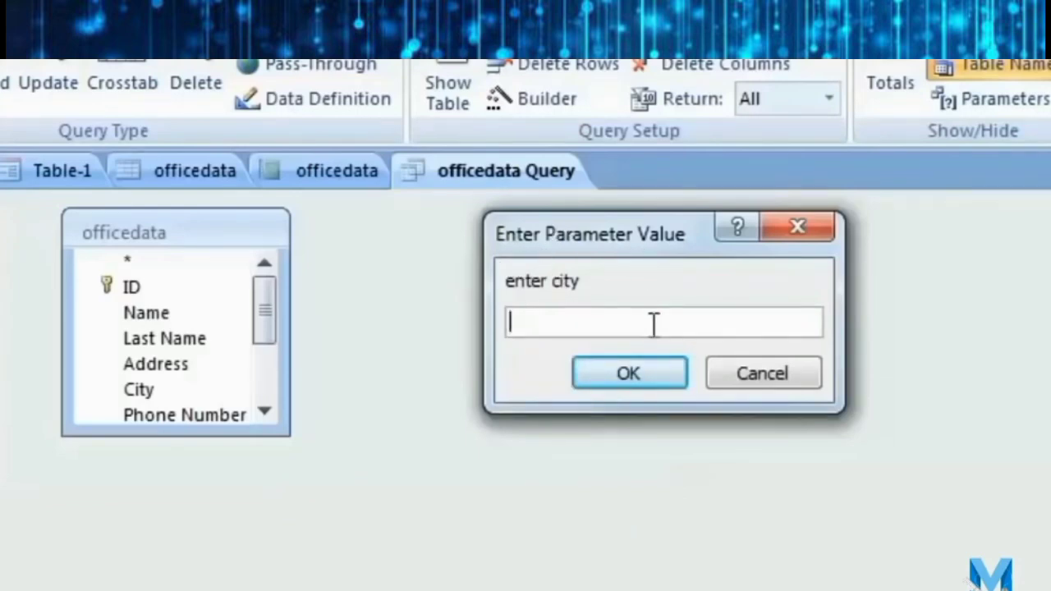
text(agra)
click(637, 384)
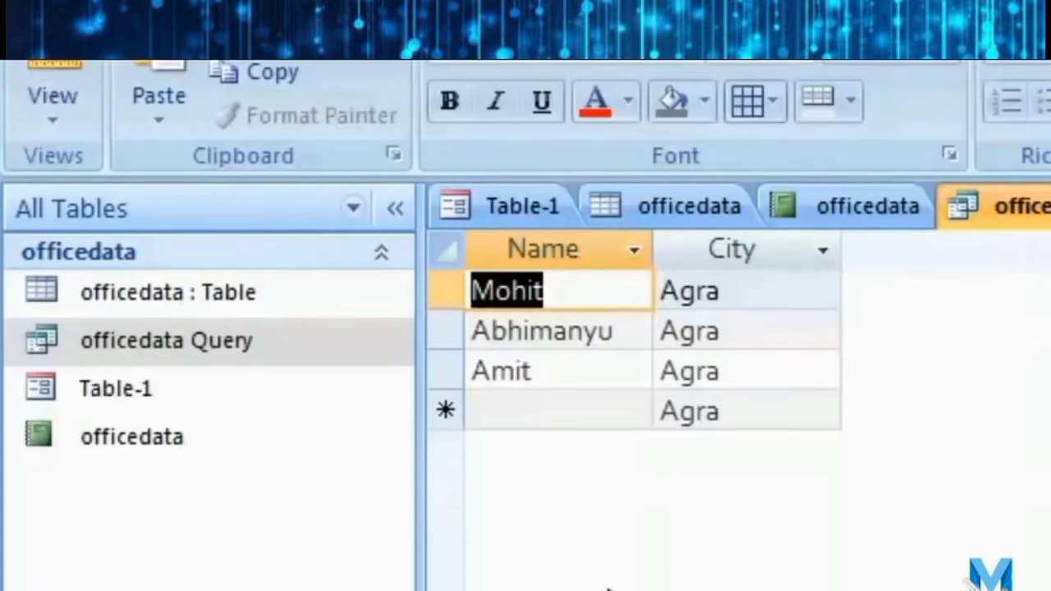
right_click(245, 344)
Show Email id in the query output and rerun it with agra as the city.
click(488, 436)
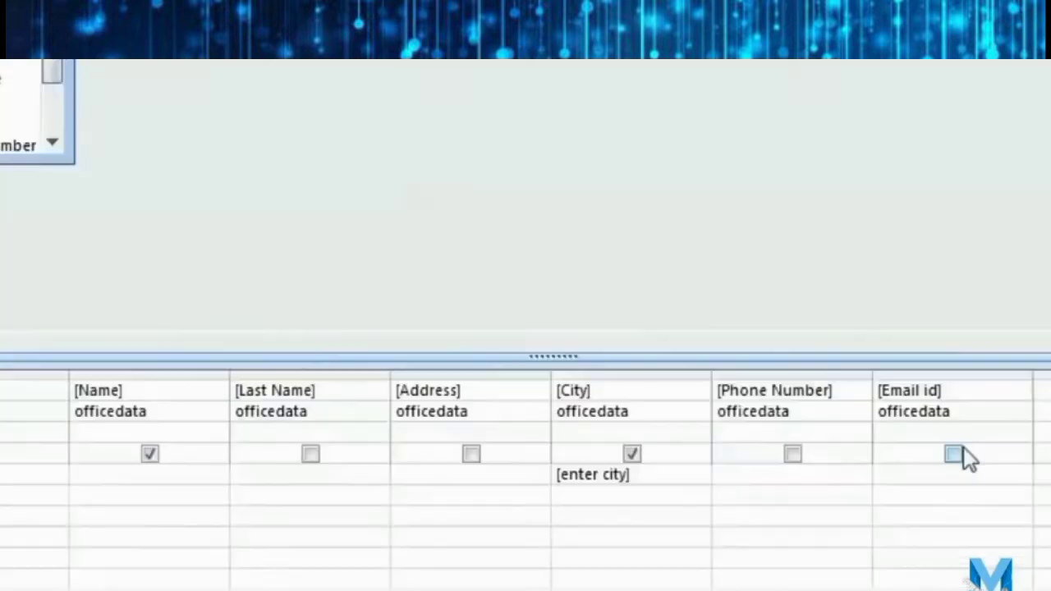
click(953, 453)
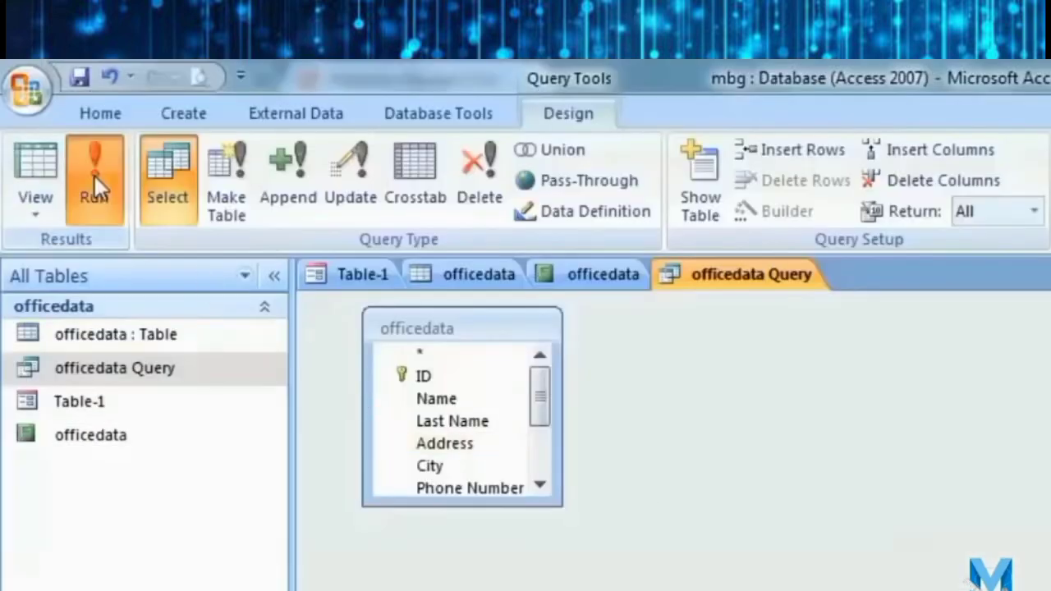
click(95, 174)
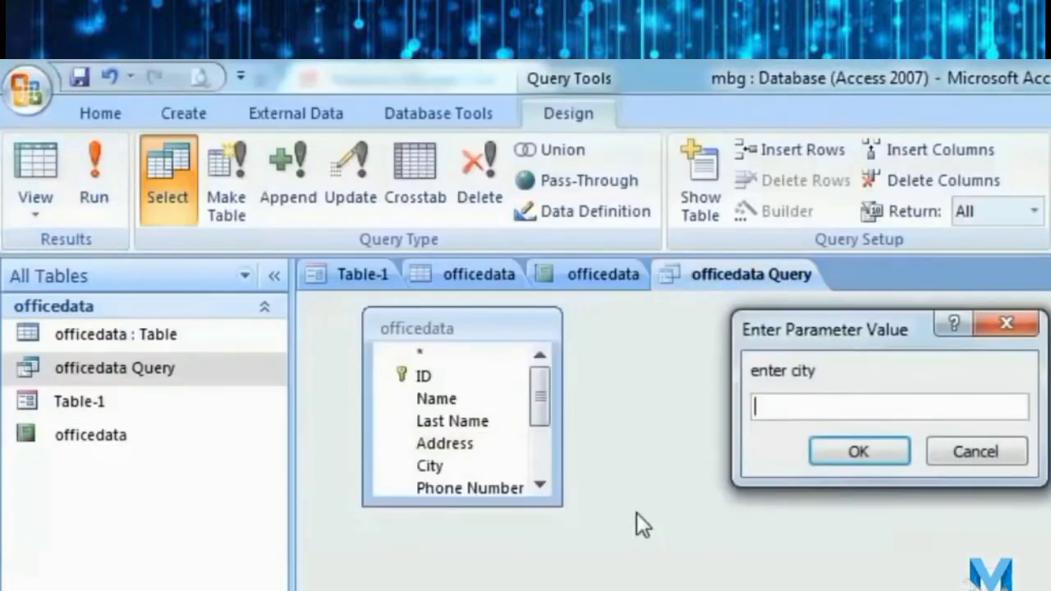
text(agra)
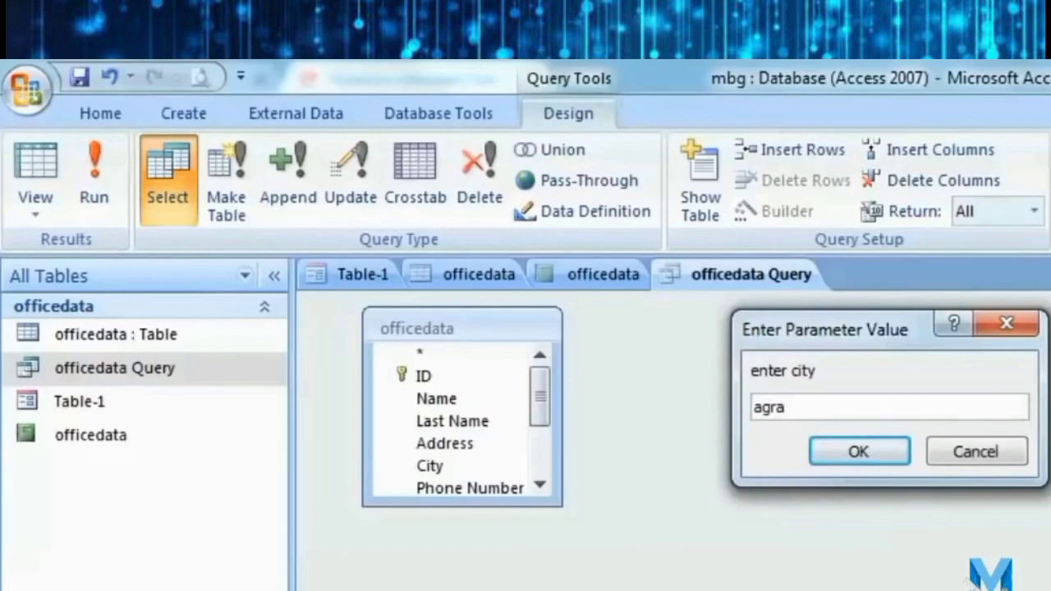
key(Return)
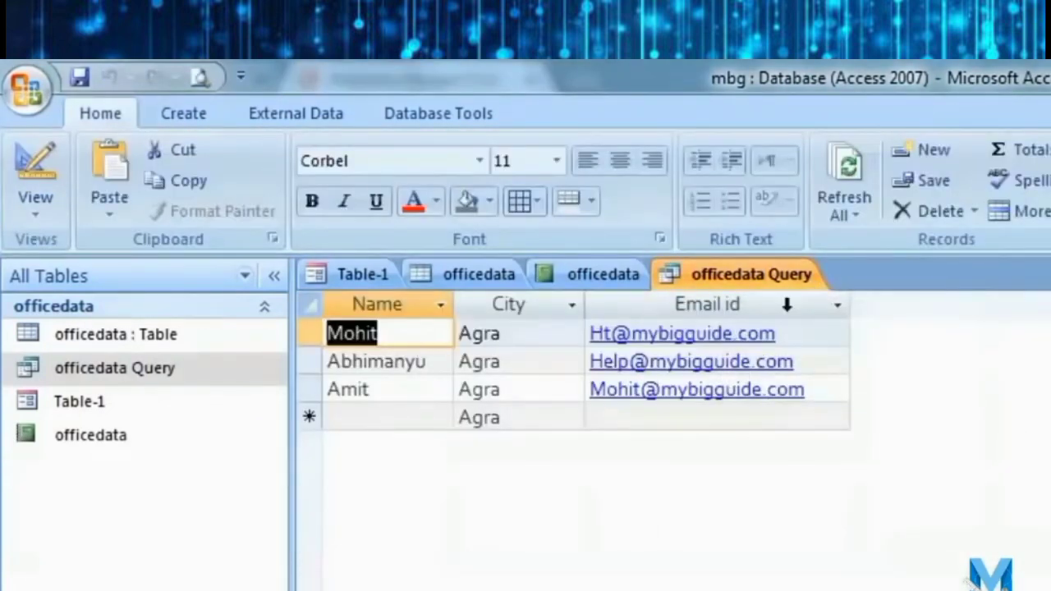
right_click(175, 367)
Delete the [enter city] criterion, add a* under Name, and run the query.
click(271, 411)
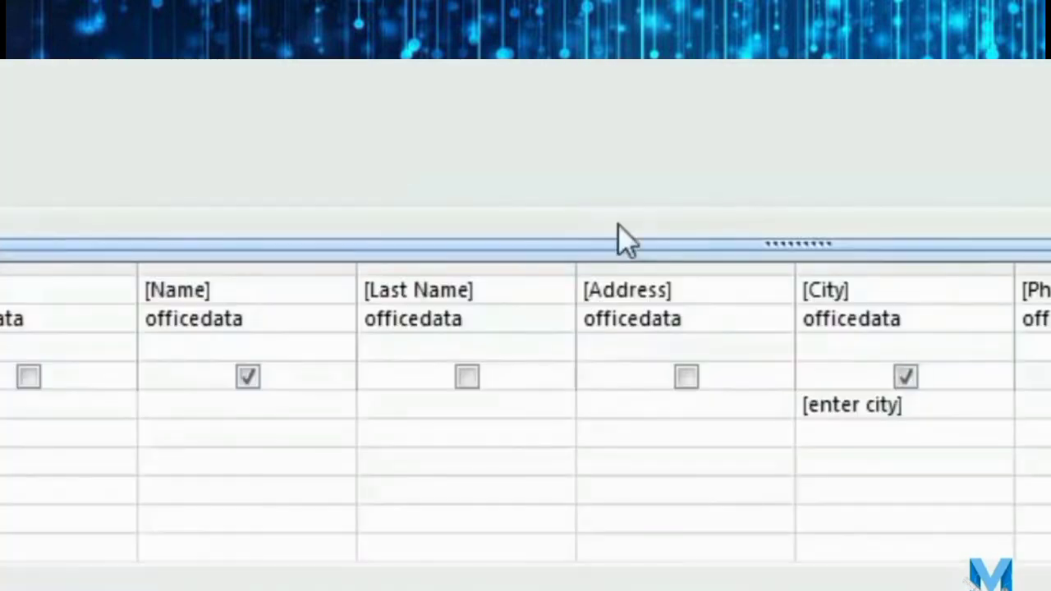
drag(908, 407, 713, 409)
key(BackSpace)
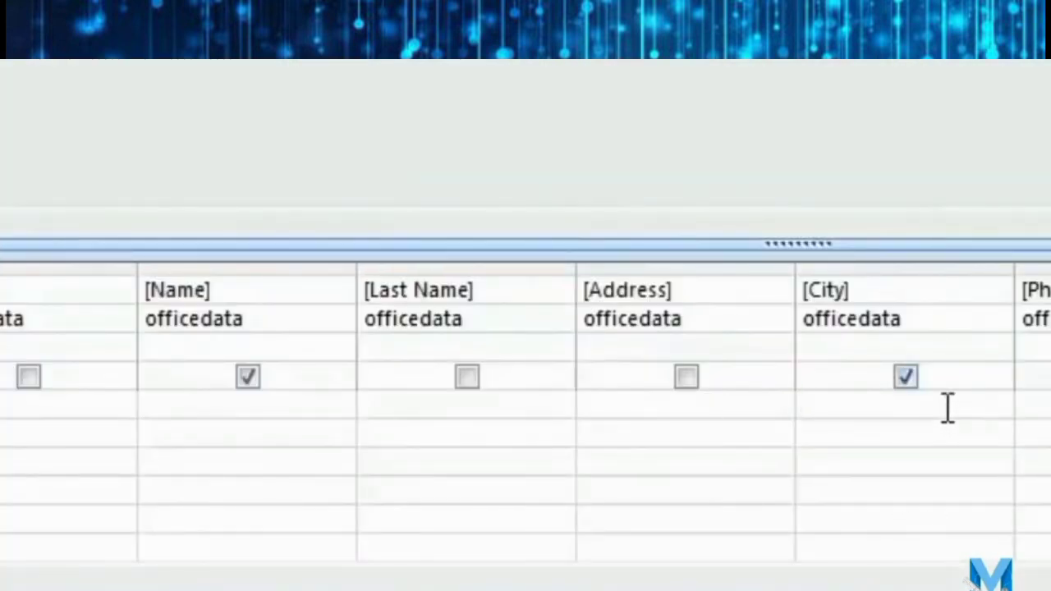
click(280, 415)
text(a)
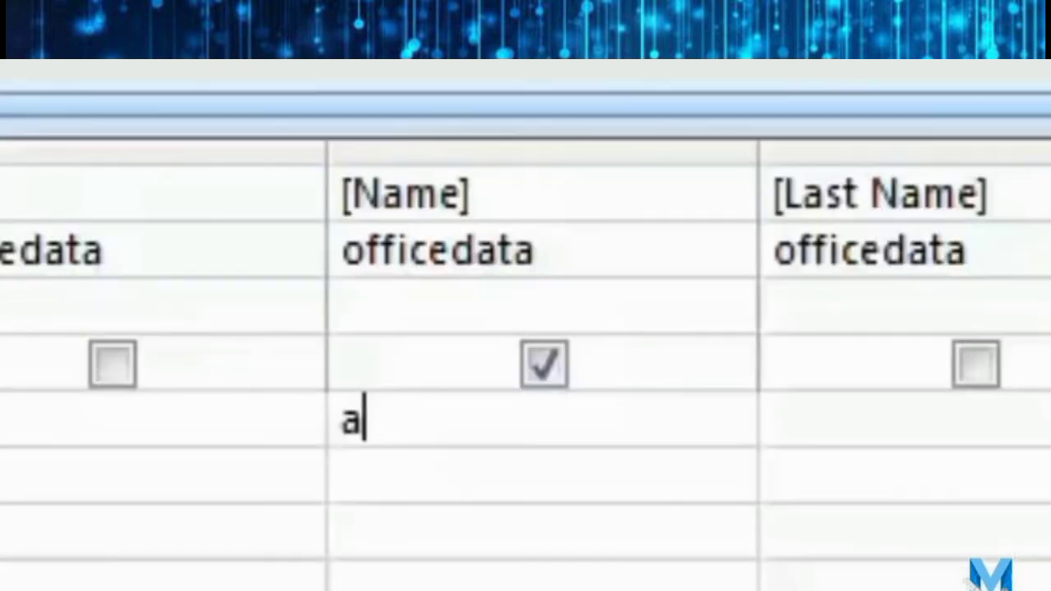
text(*)
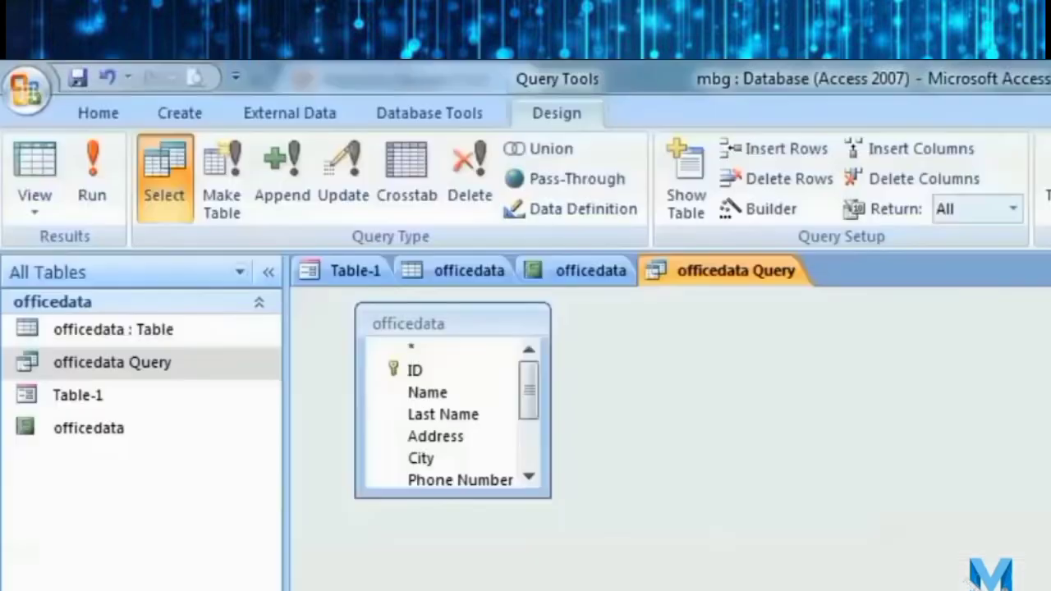
click(113, 177)
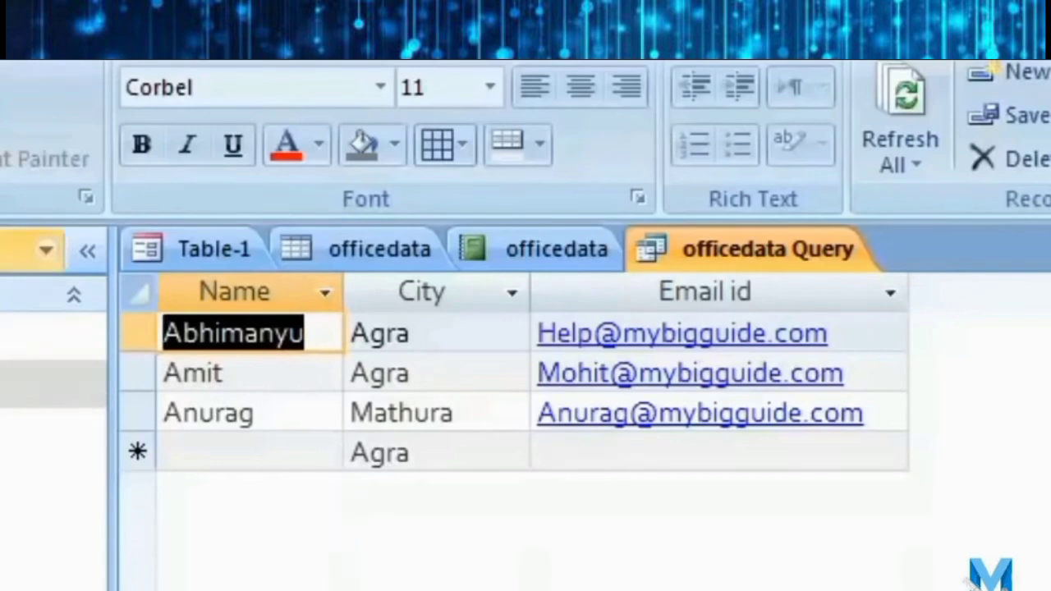
click(313, 259)
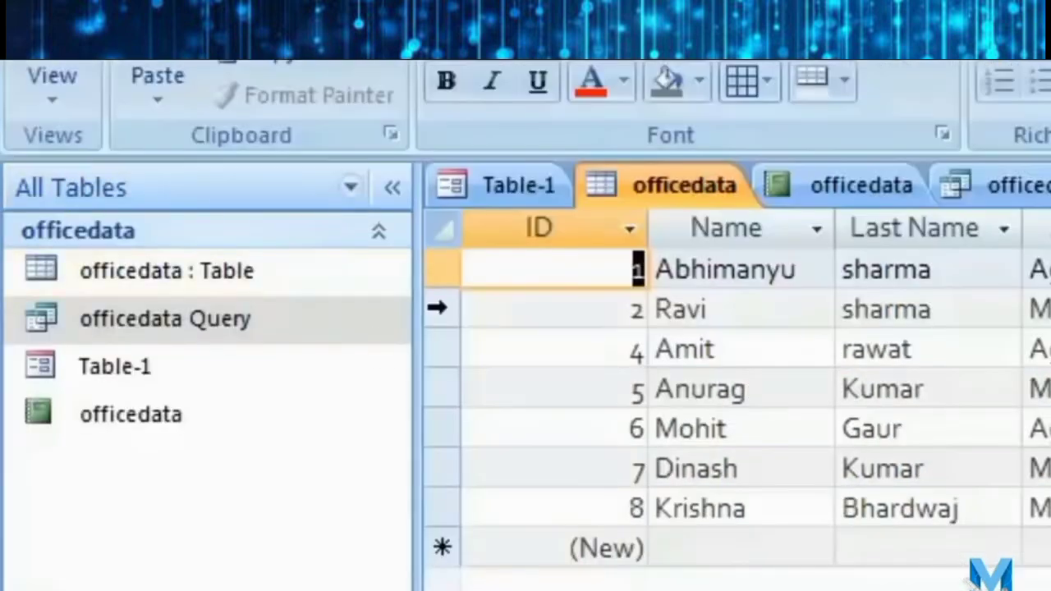
Put [enter city] back as the City criterion and save officedata Query when closing it.
right_click(252, 322)
click(480, 402)
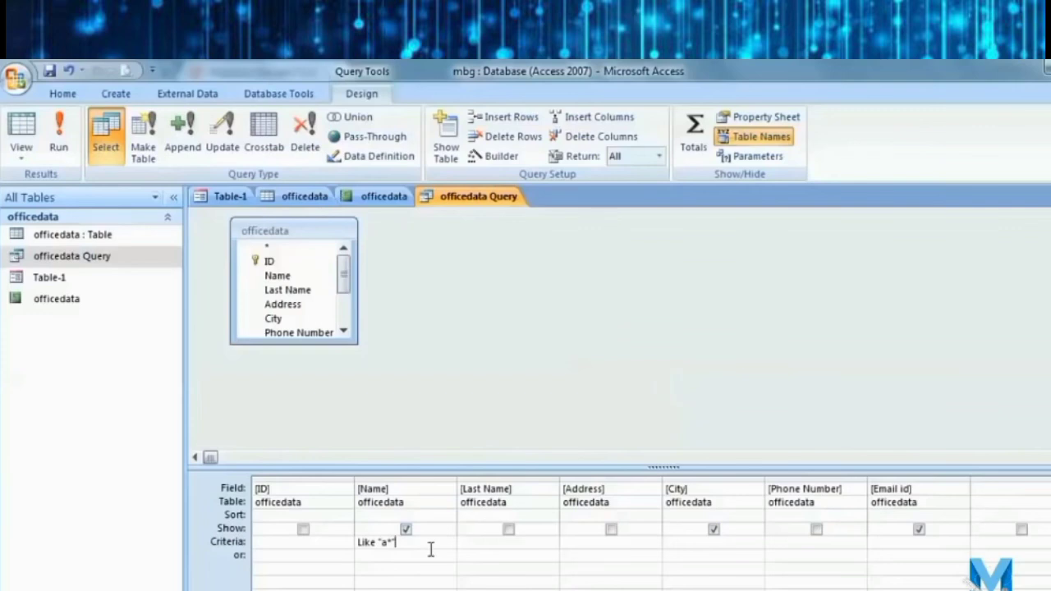
drag(430, 548, 358, 545)
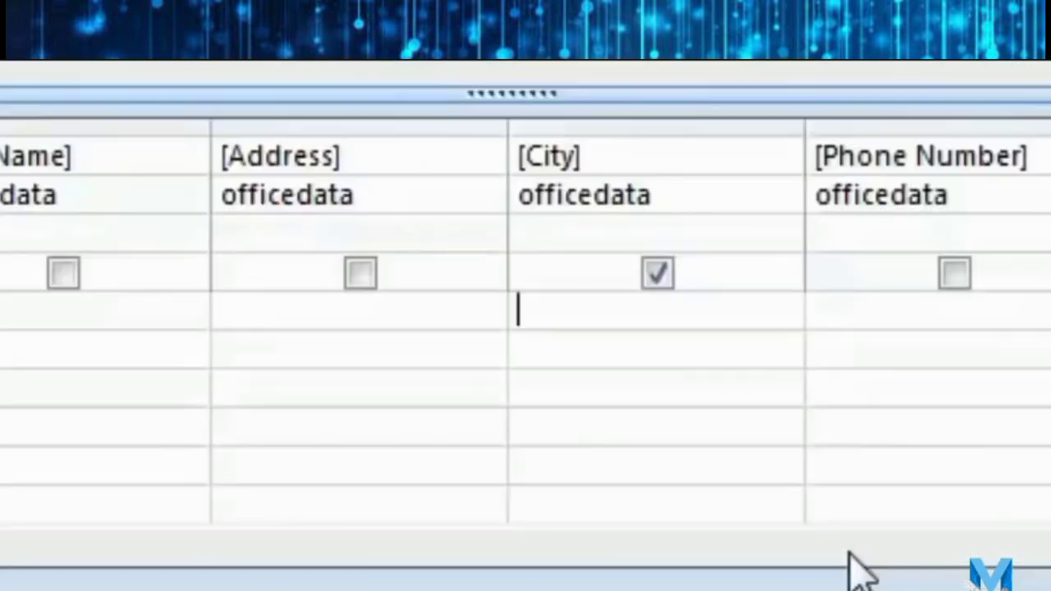
text([)
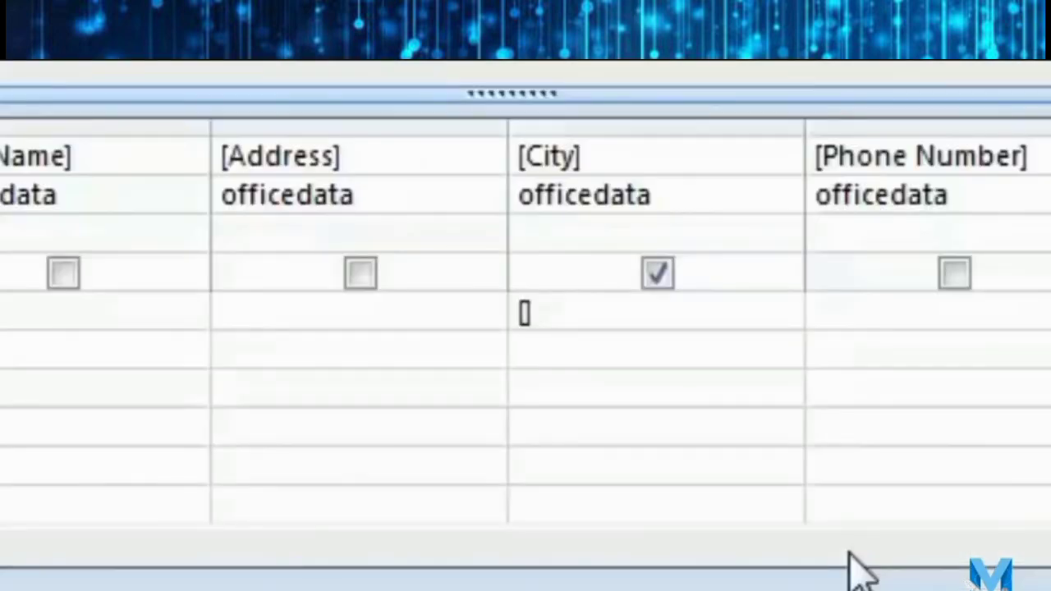
text(en)
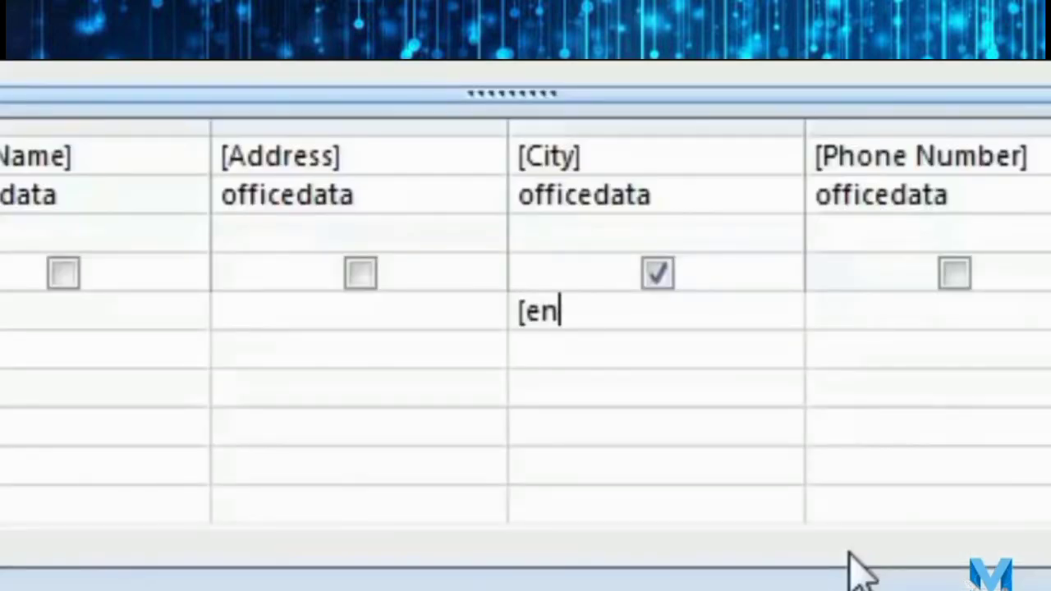
text(ter c)
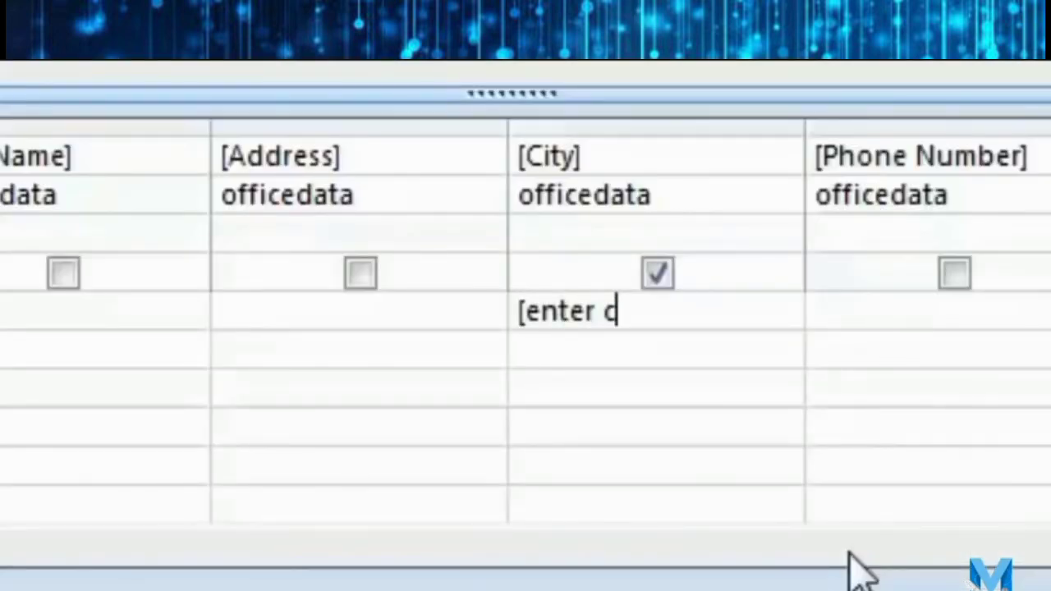
text(ity])
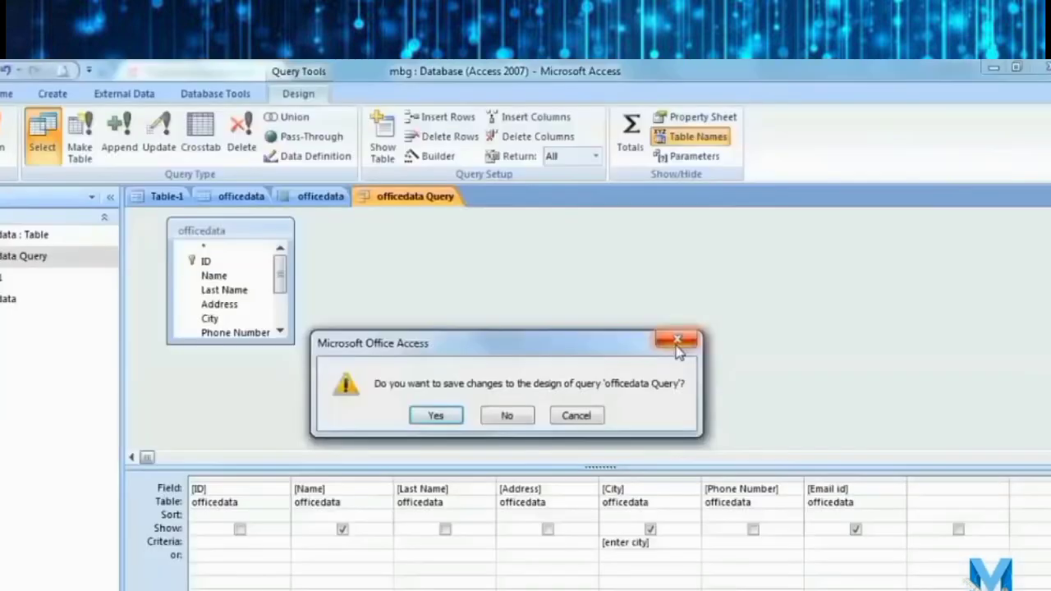
click(676, 340)
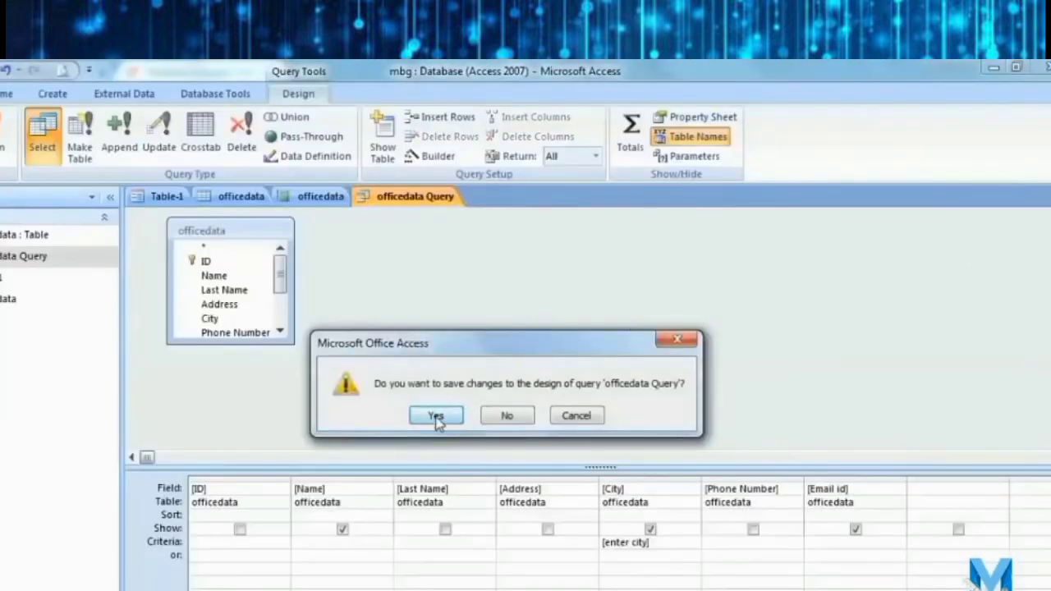
click(436, 416)
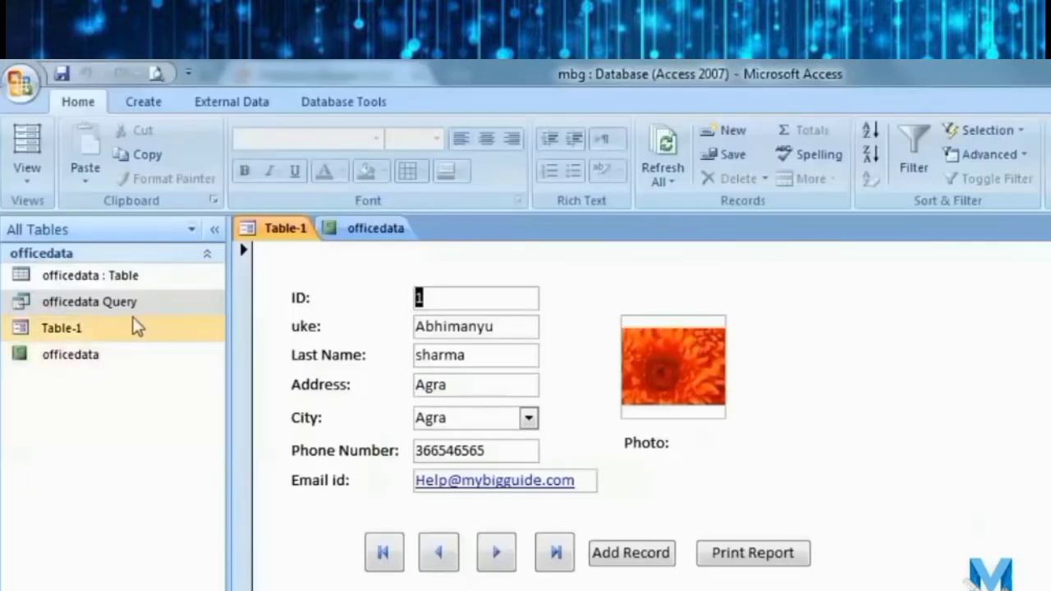
Close the Table-1 form and report, then reopen, scroll through and close the officedata report.
key(ctrl+w)
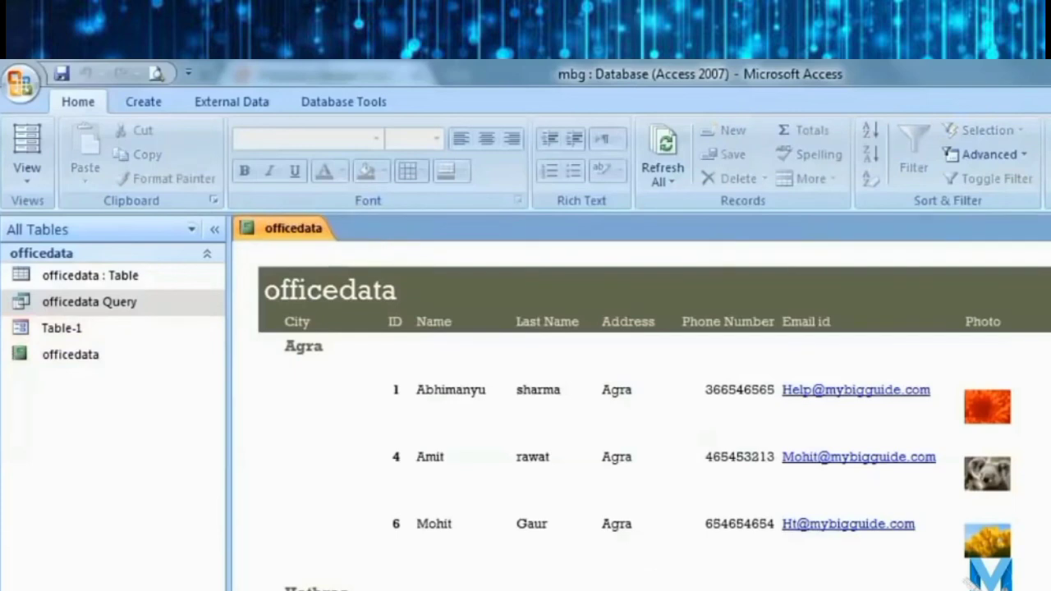
key(ctrl+w)
double_click(112, 366)
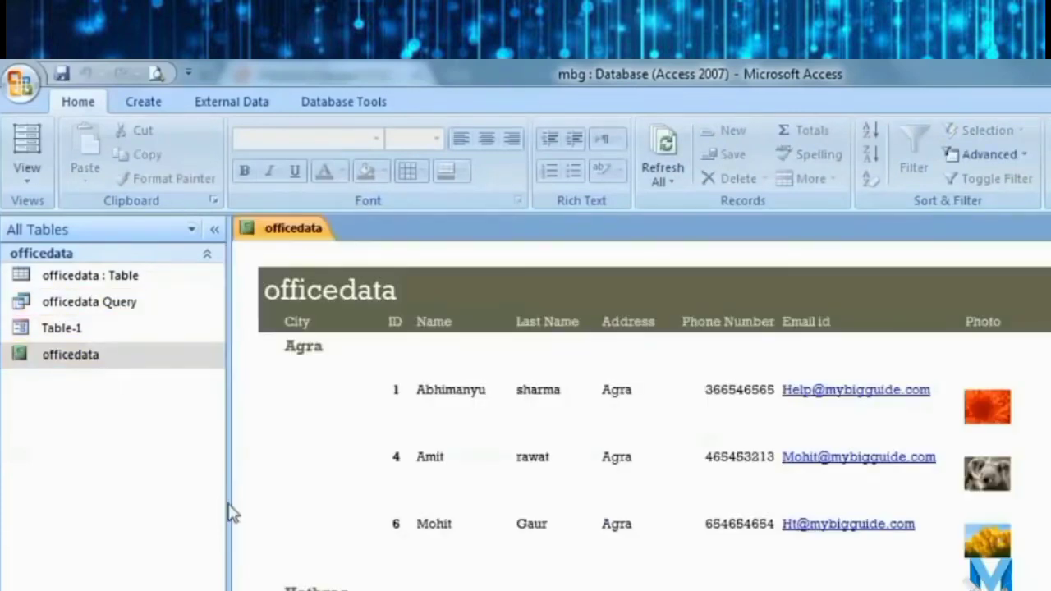
scroll(454, 574, down, 5)
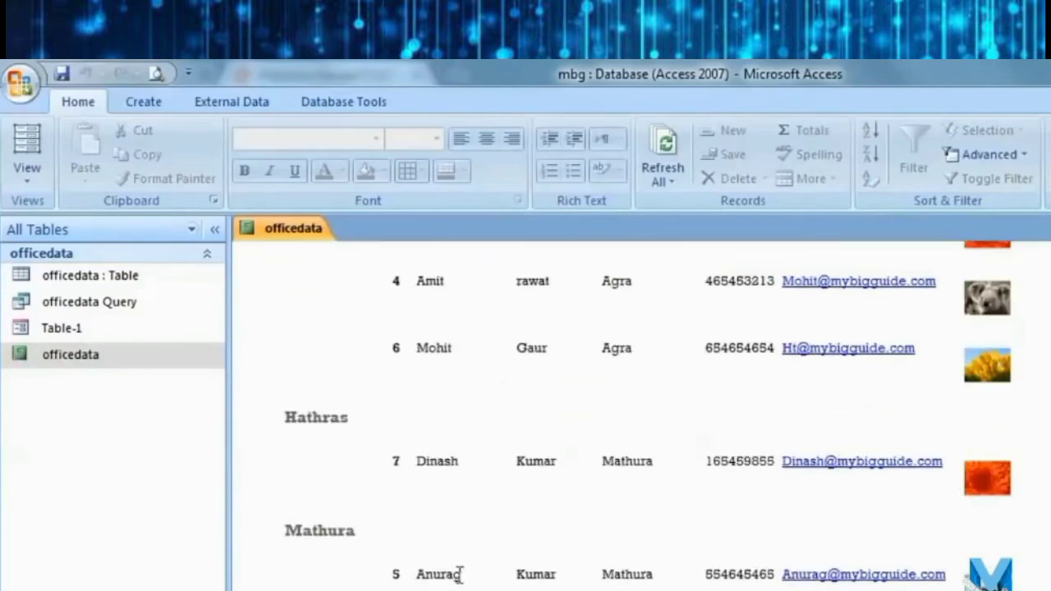
scroll(491, 574, up, 5)
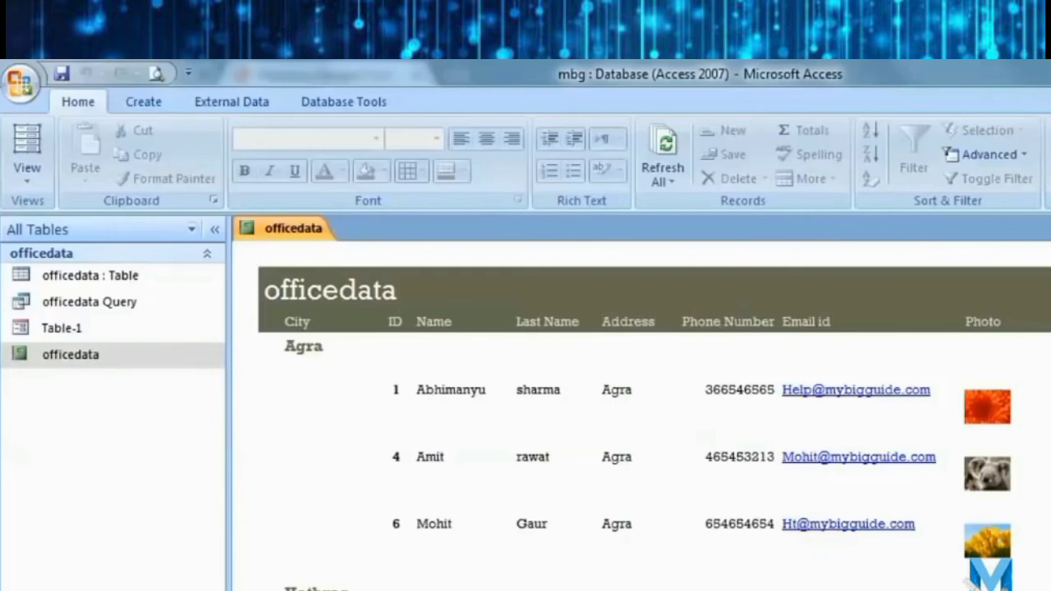
click(1050, 229)
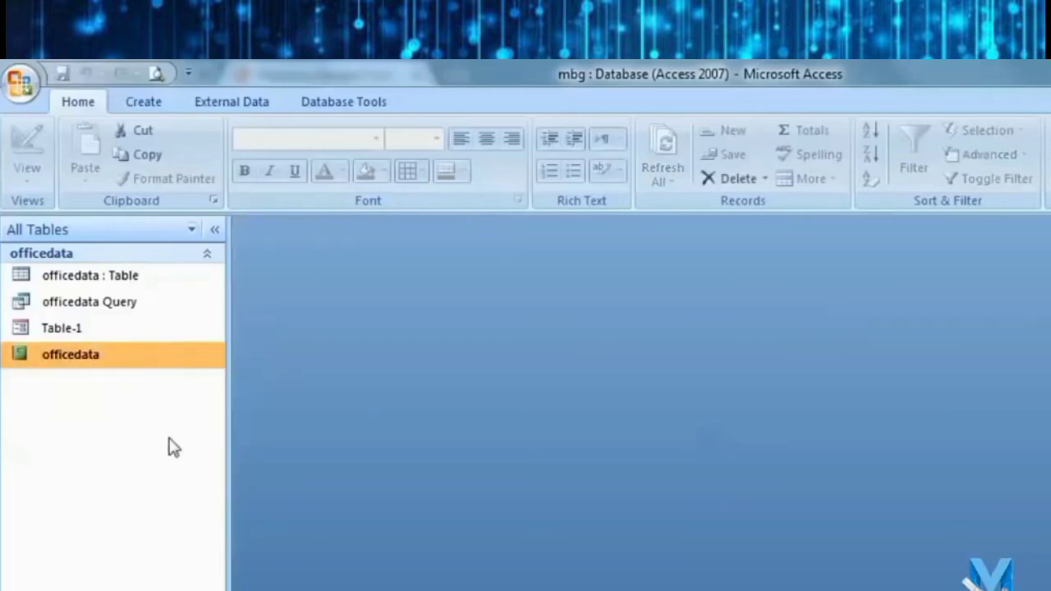
Start a Report Wizard report on officedata Query with all fields and no grouping.
click(146, 105)
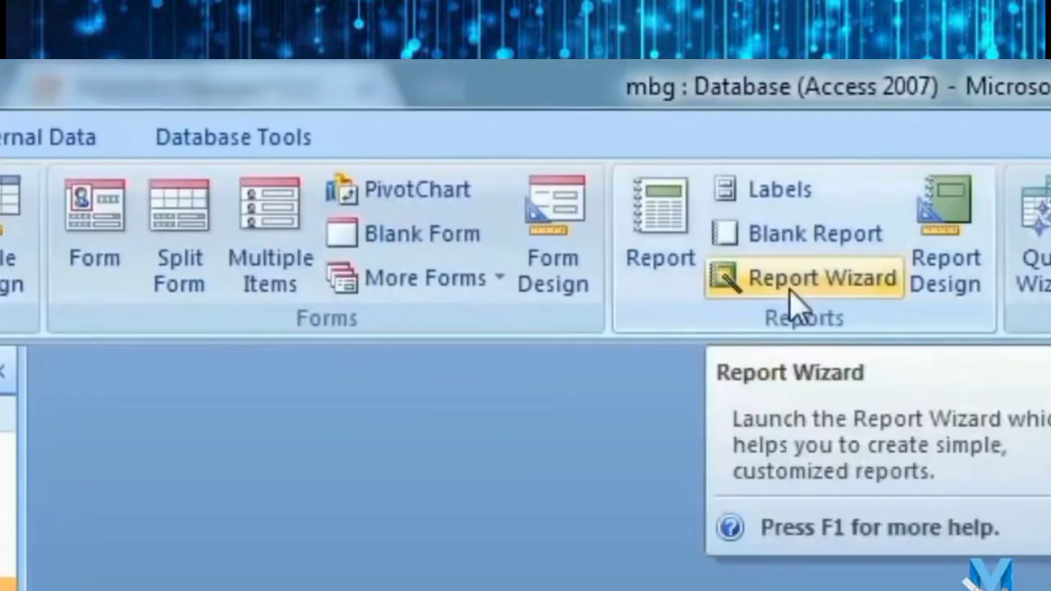
click(1003, 279)
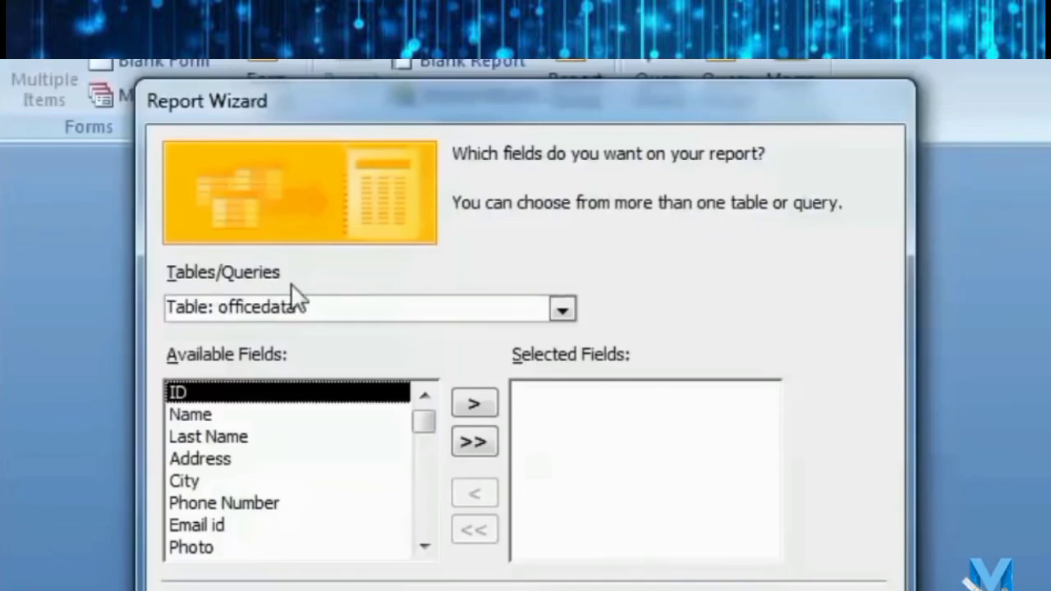
click(563, 309)
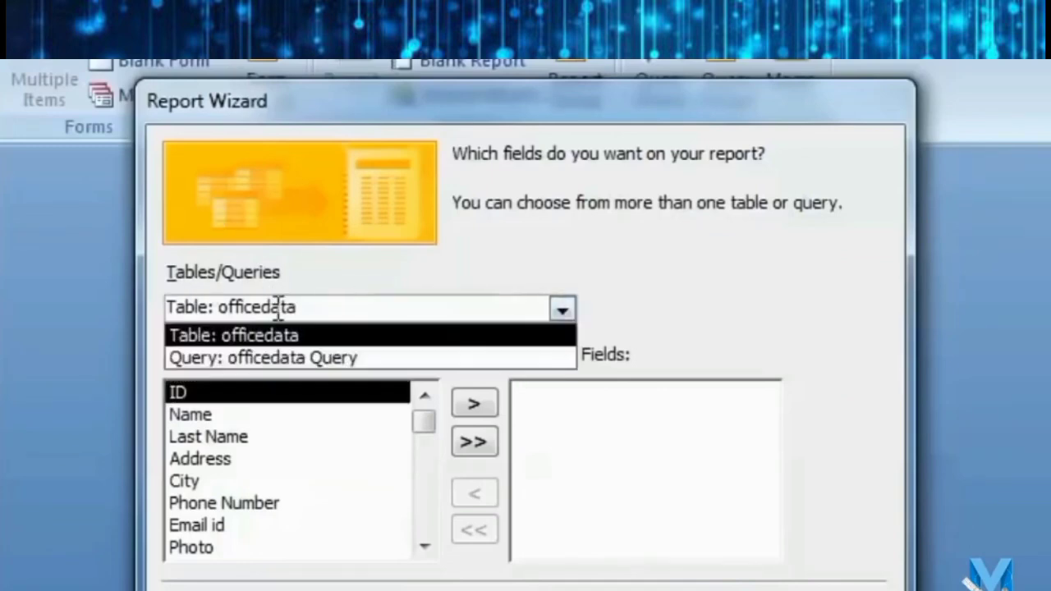
click(247, 364)
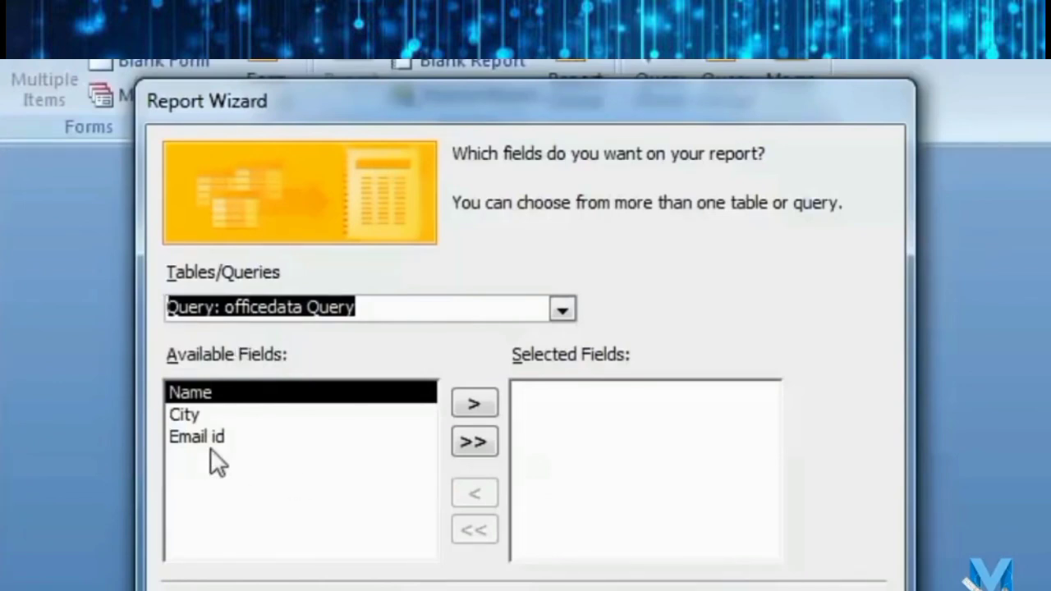
click(473, 442)
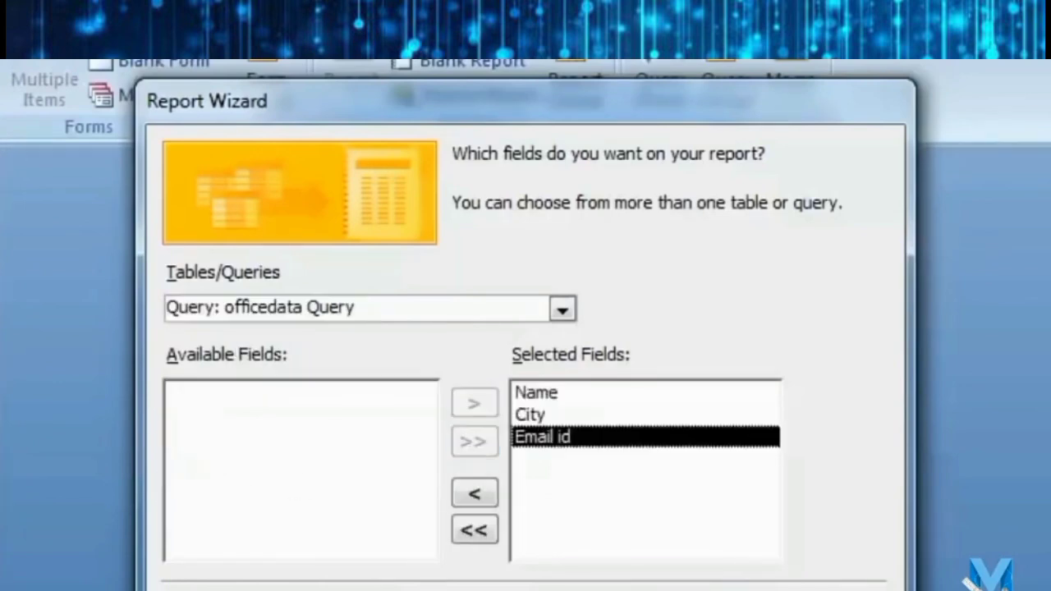
key(Return)
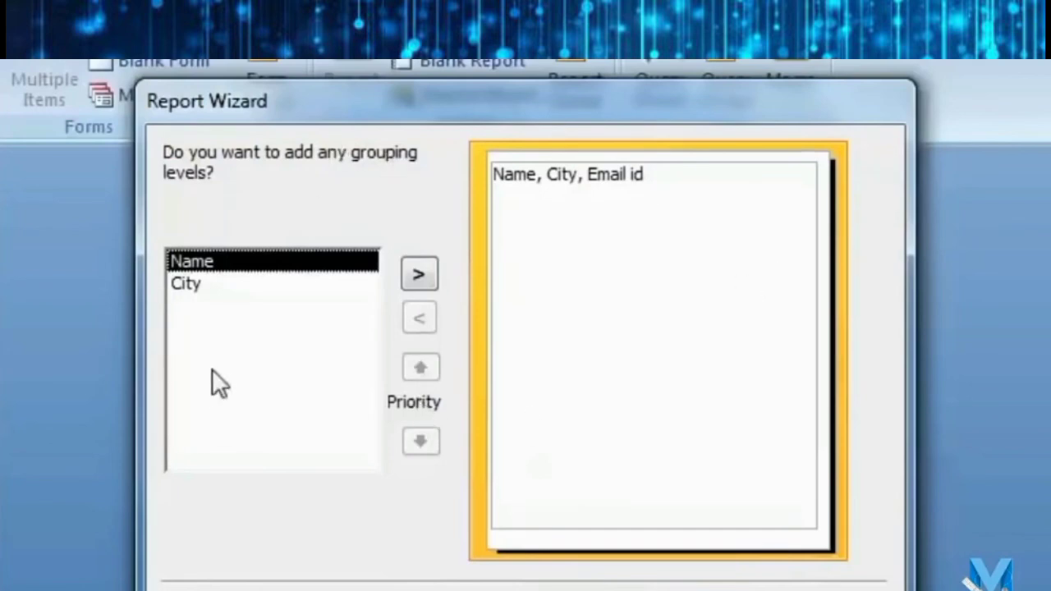
key(Return)
Sort the report by Name, choose a columnar layout and the Access 2007 style.
click(725, 258)
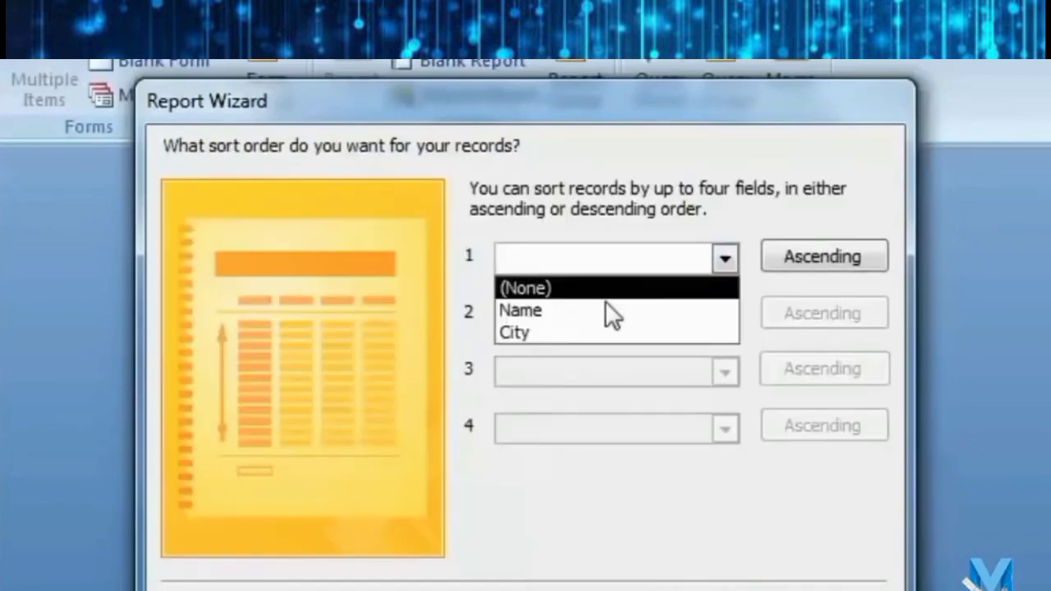
click(603, 310)
key(Return)
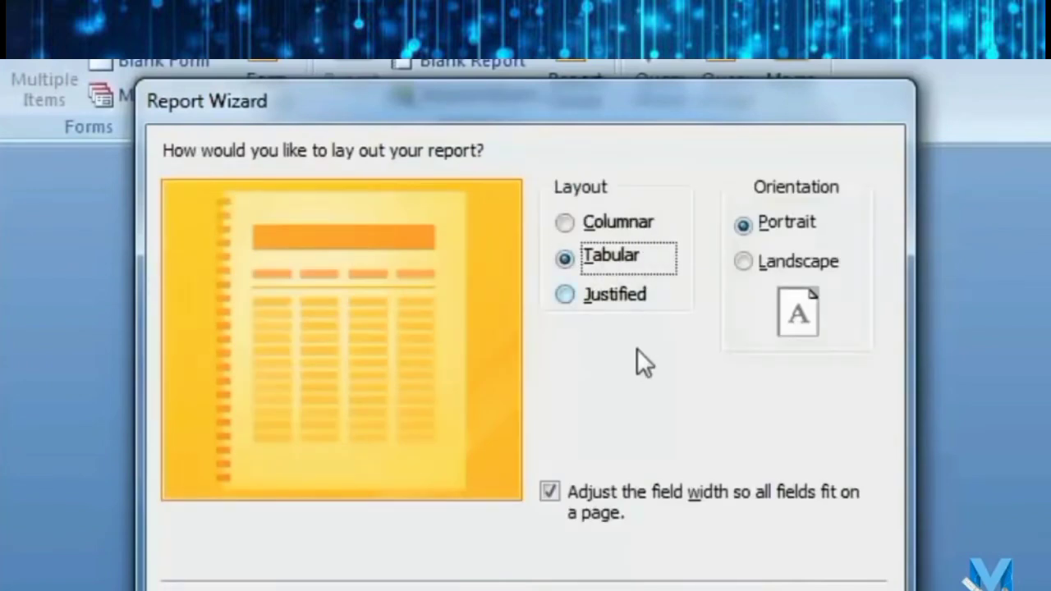
click(593, 224)
key(Return)
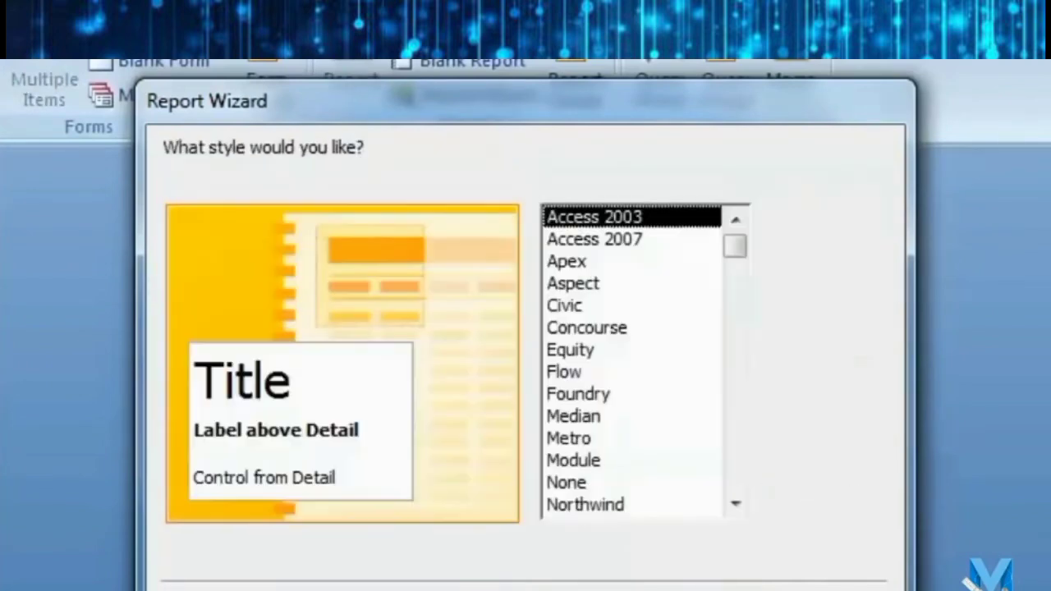
drag(739, 257, 735, 215)
click(672, 240)
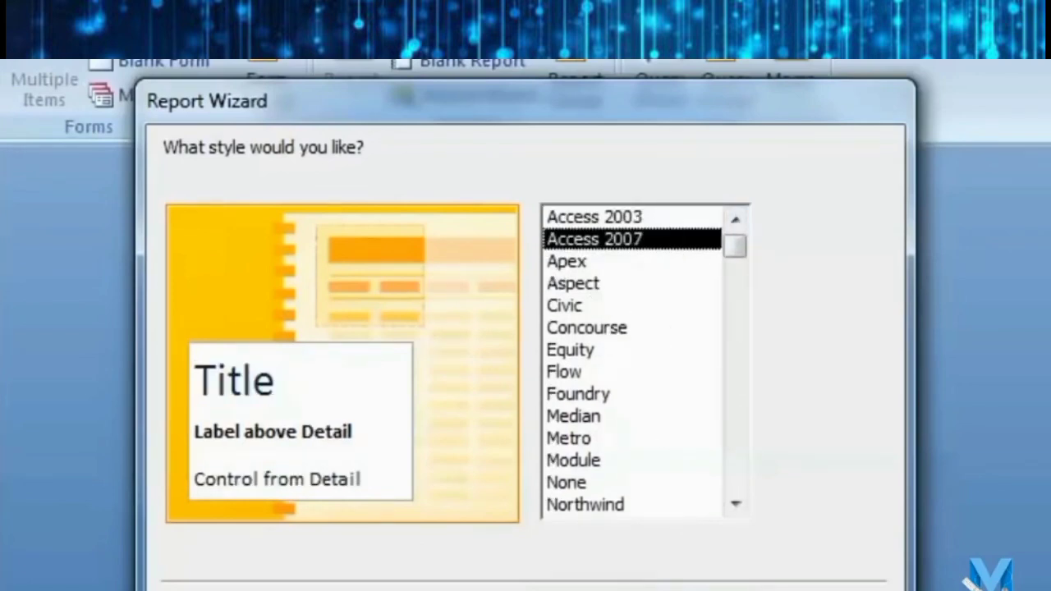
key(Return)
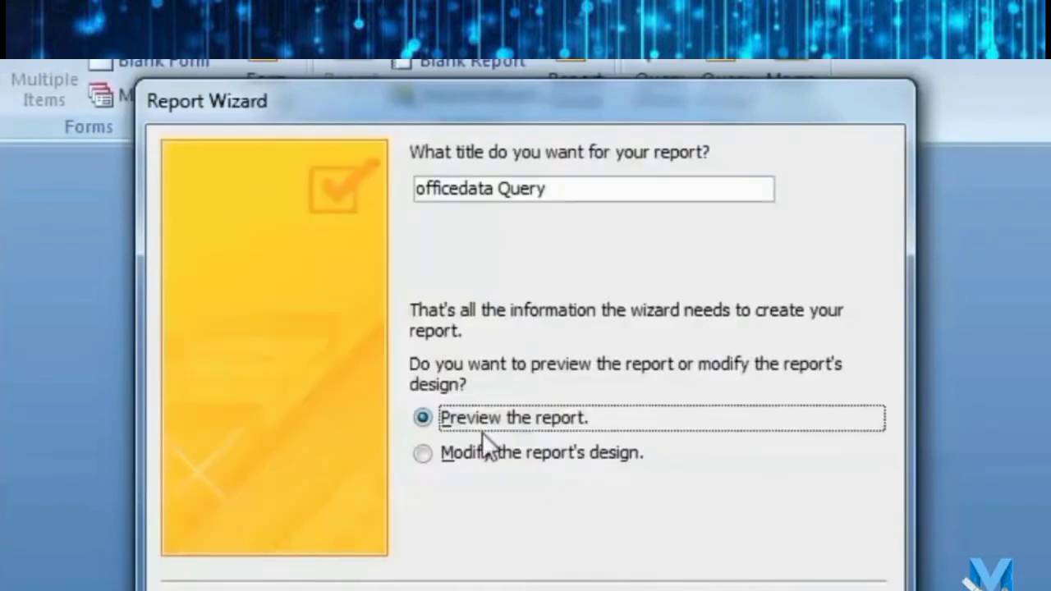
Finish the wizard and preview the report for the city agra.
click(809, 590)
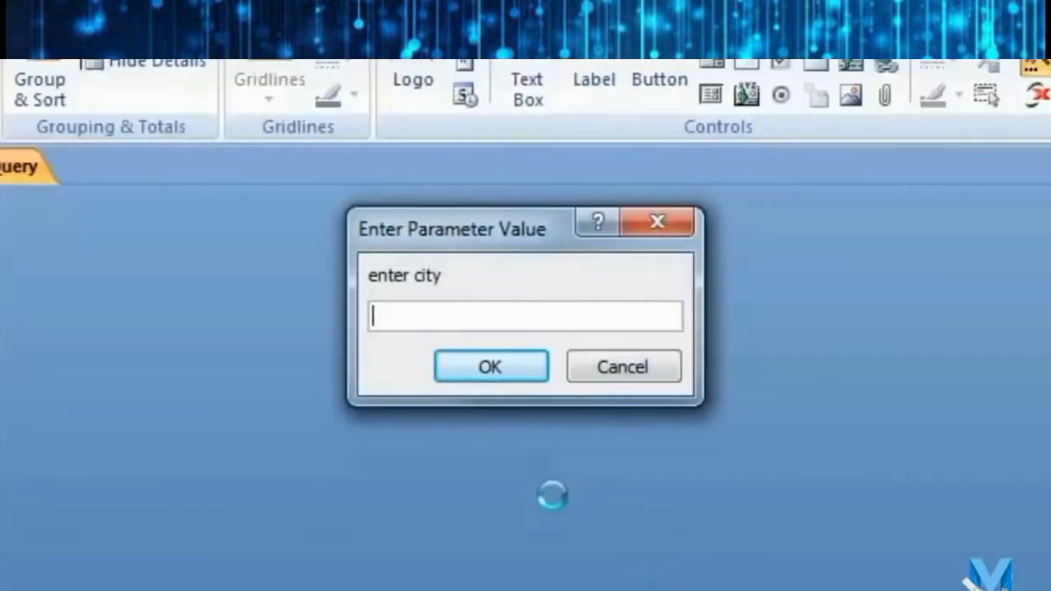
text(agra)
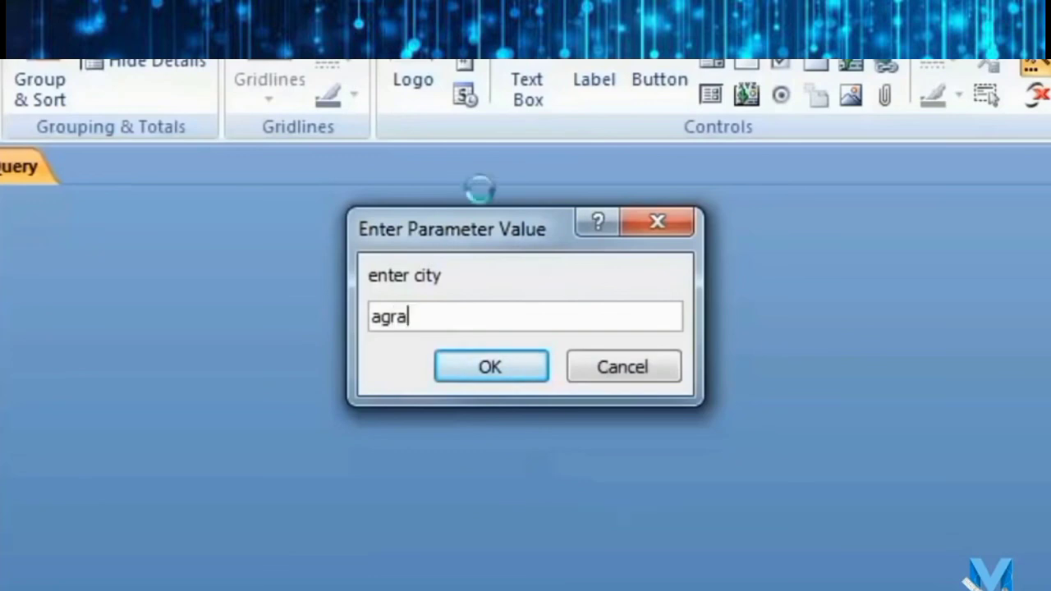
click(501, 366)
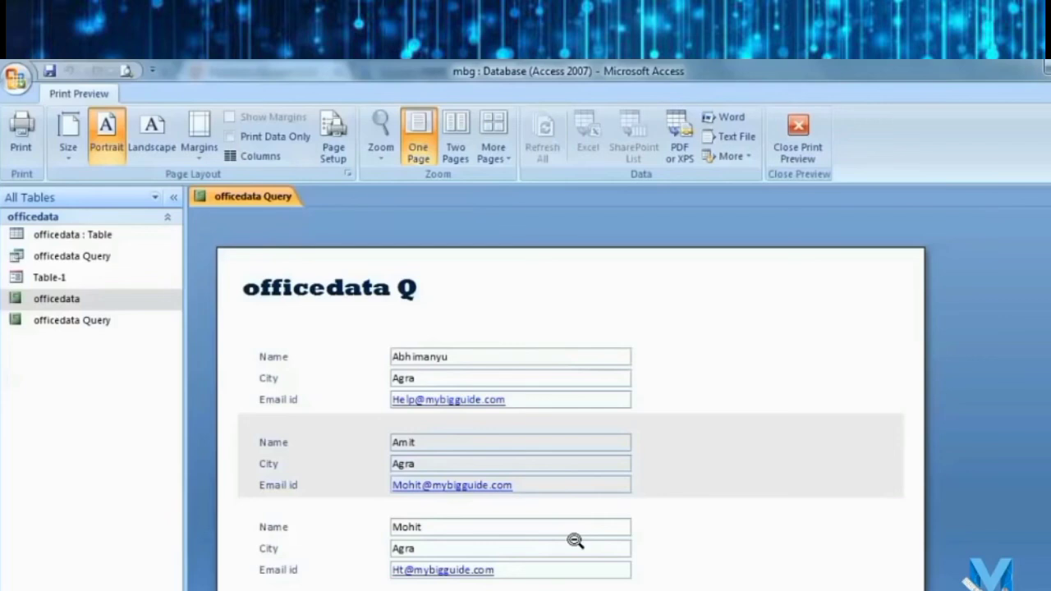
Close the print preview, the property sheet and the new report.
click(797, 133)
click(1050, 196)
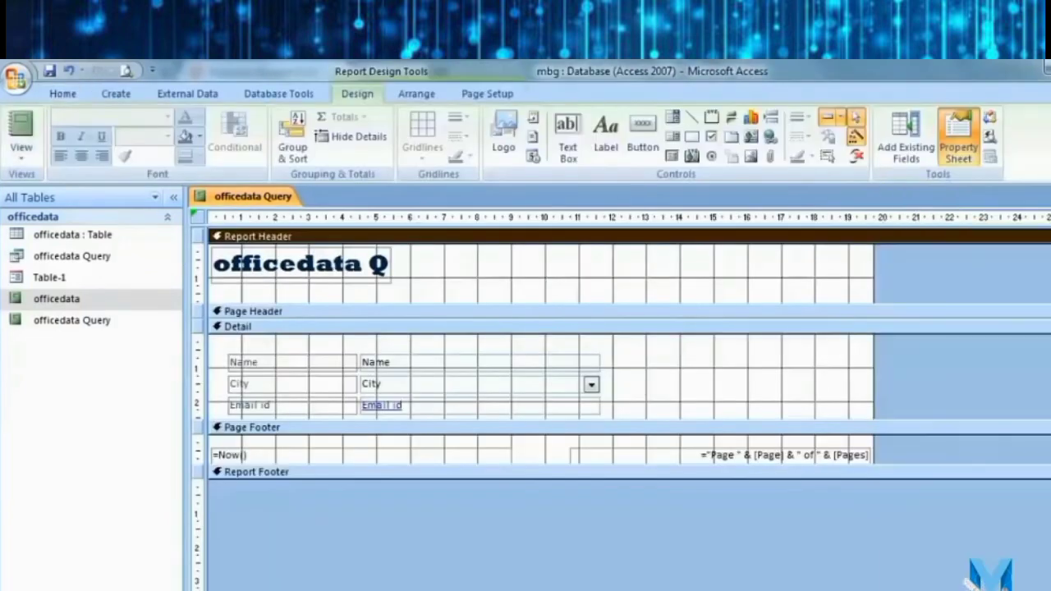
click(1050, 196)
Open Table-1 in Design View and draw a new command button below Photo.
double_click(117, 361)
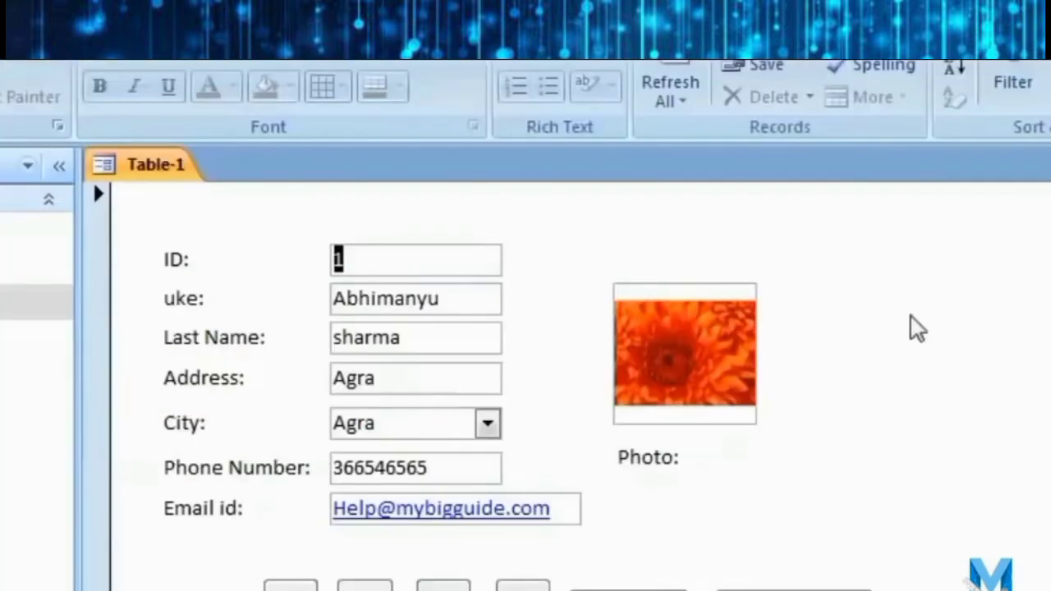
right_click(914, 324)
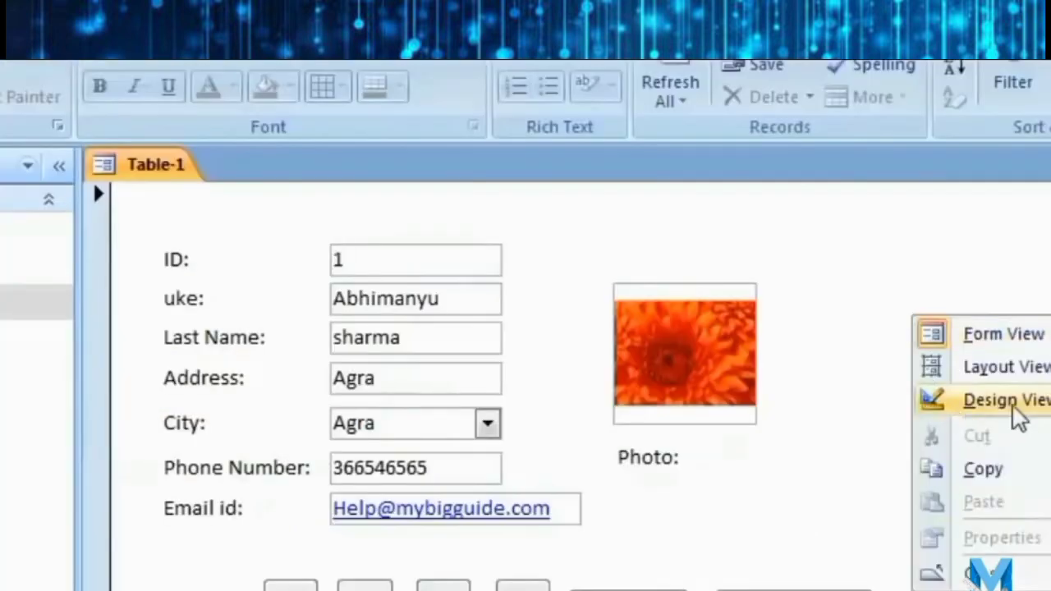
click(1008, 402)
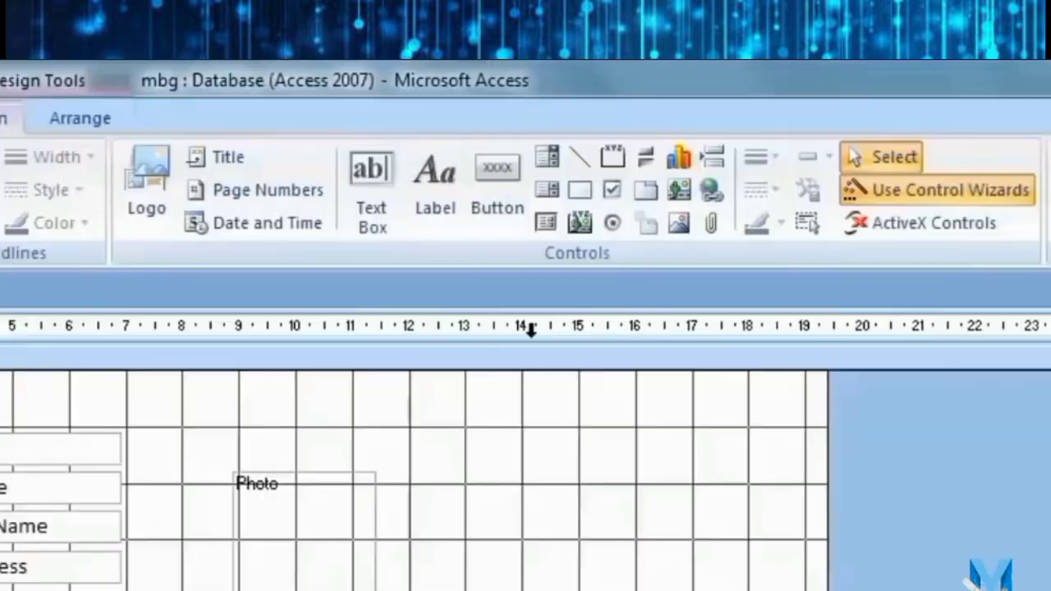
click(516, 185)
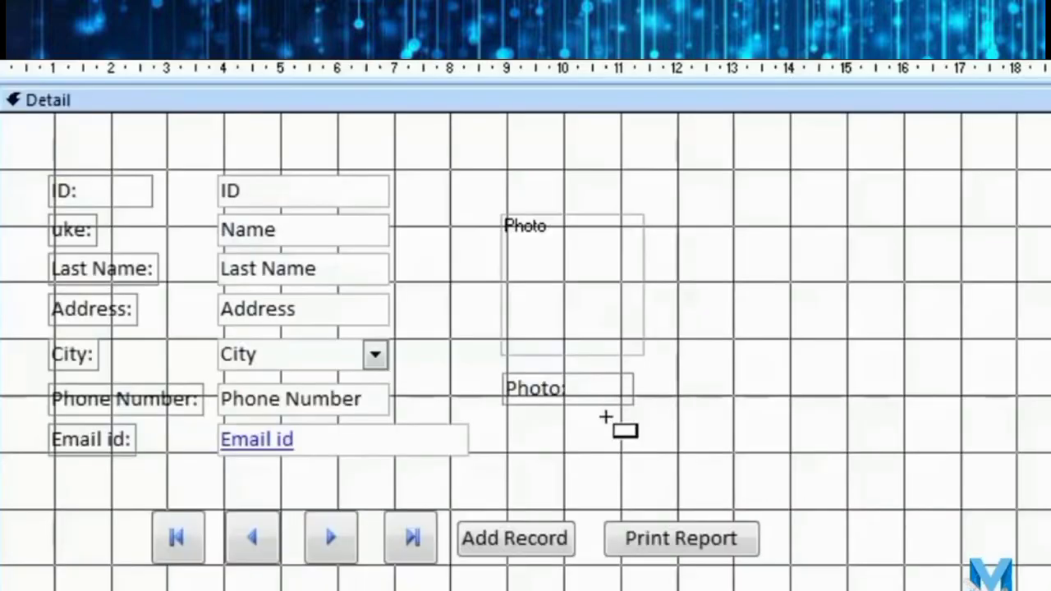
drag(599, 438, 776, 487)
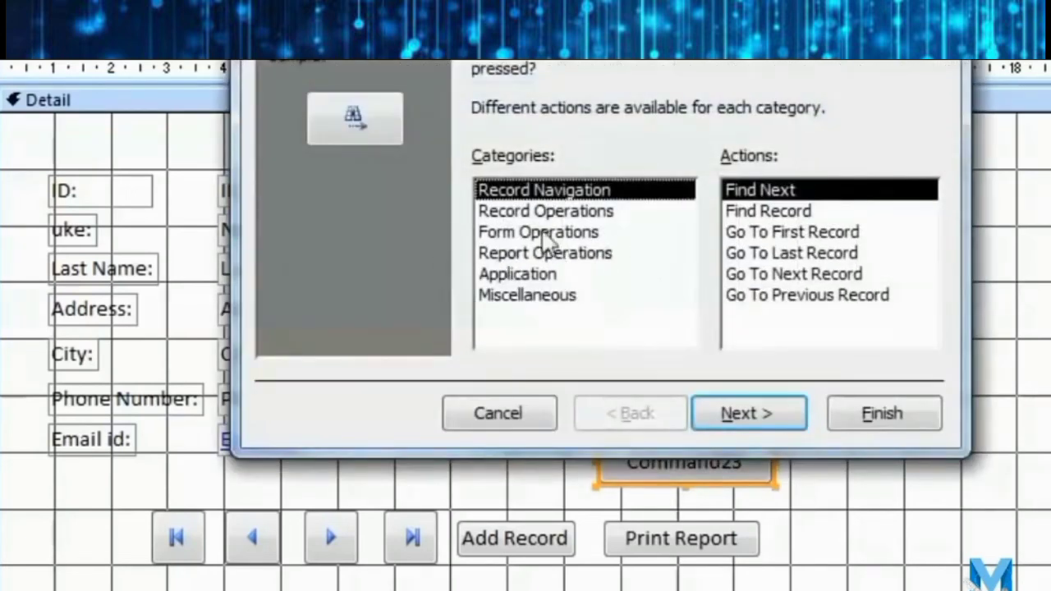
Set the button to Report Operations > Preview Report for the officedata Query report.
click(597, 254)
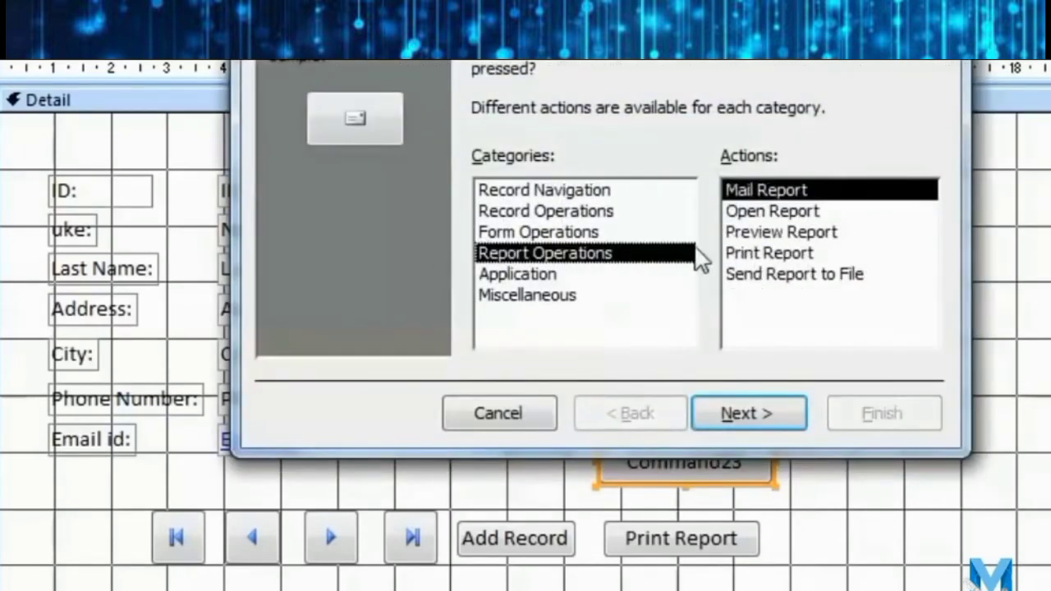
click(752, 233)
click(760, 410)
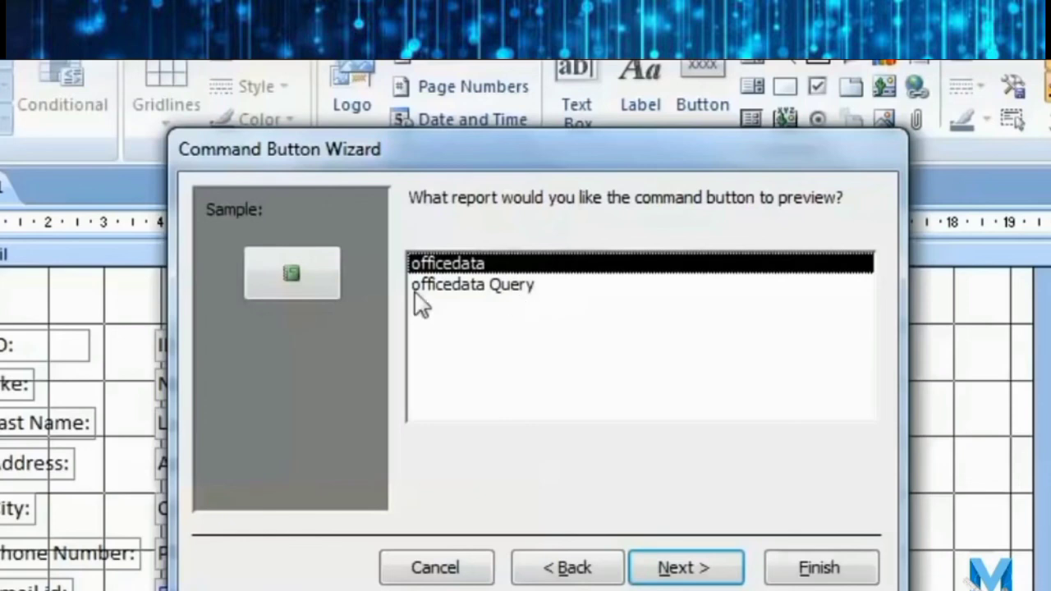
click(493, 295)
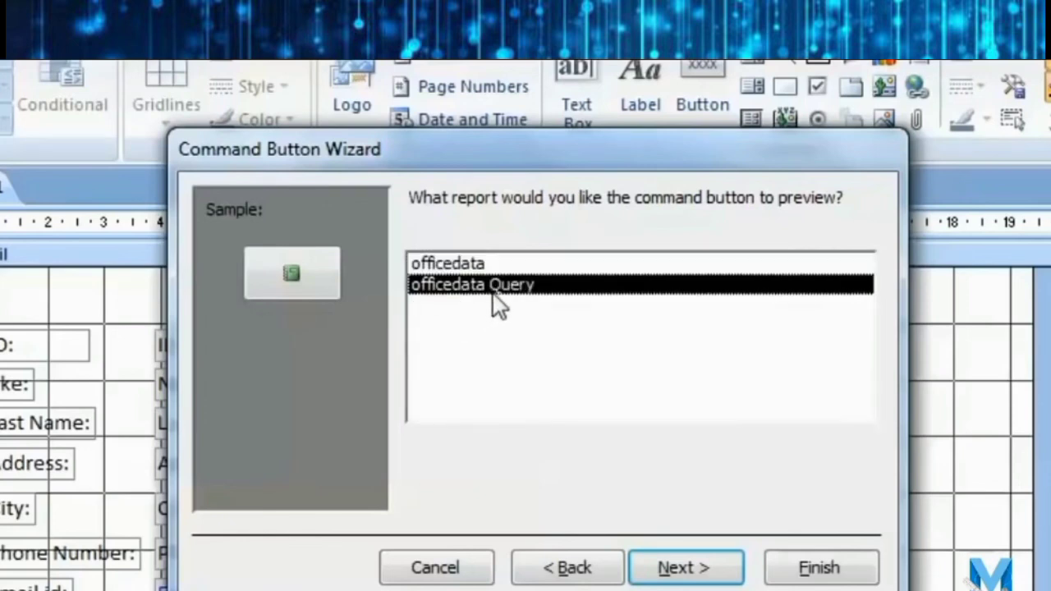
click(684, 568)
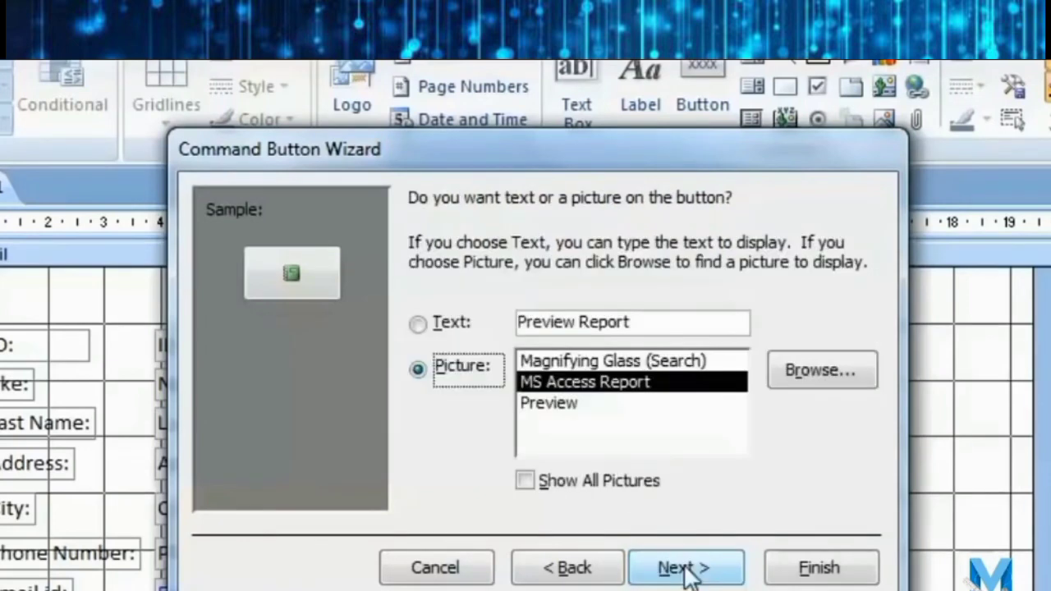
Caption the button 'Report by city', finish the wizard and move it beside Print Report.
click(454, 324)
click(463, 368)
click(461, 330)
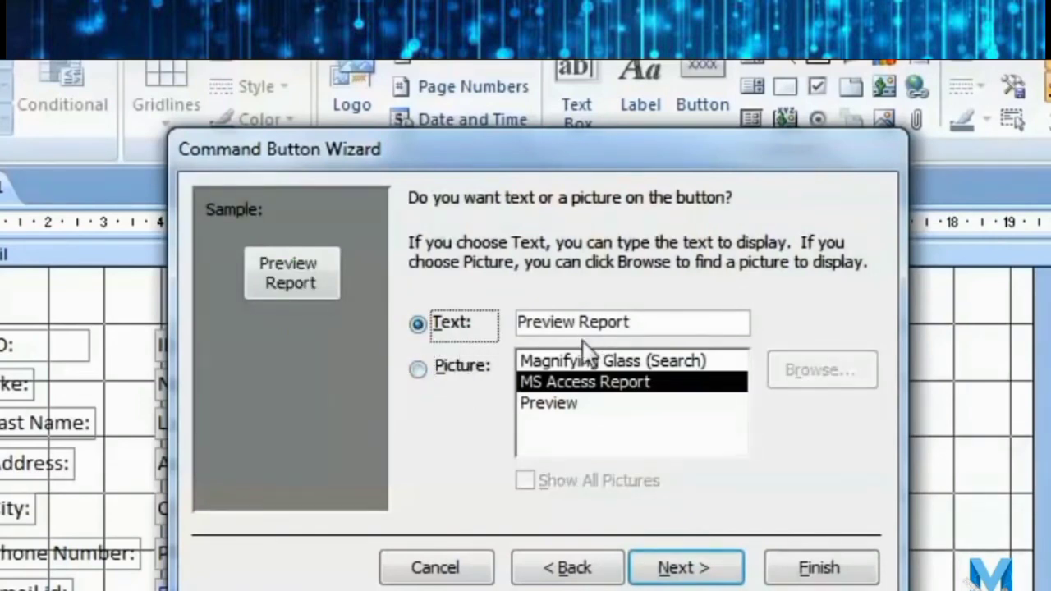
click(648, 327)
drag(575, 322, 519, 322)
key(Delete)
key(Delete)
text(by ci)
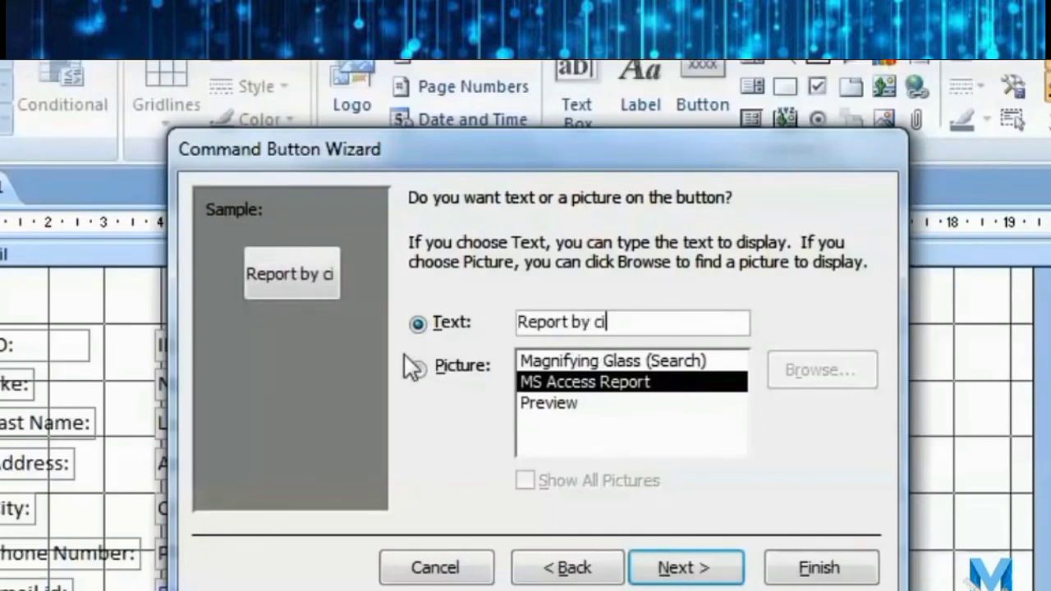
text(ty)
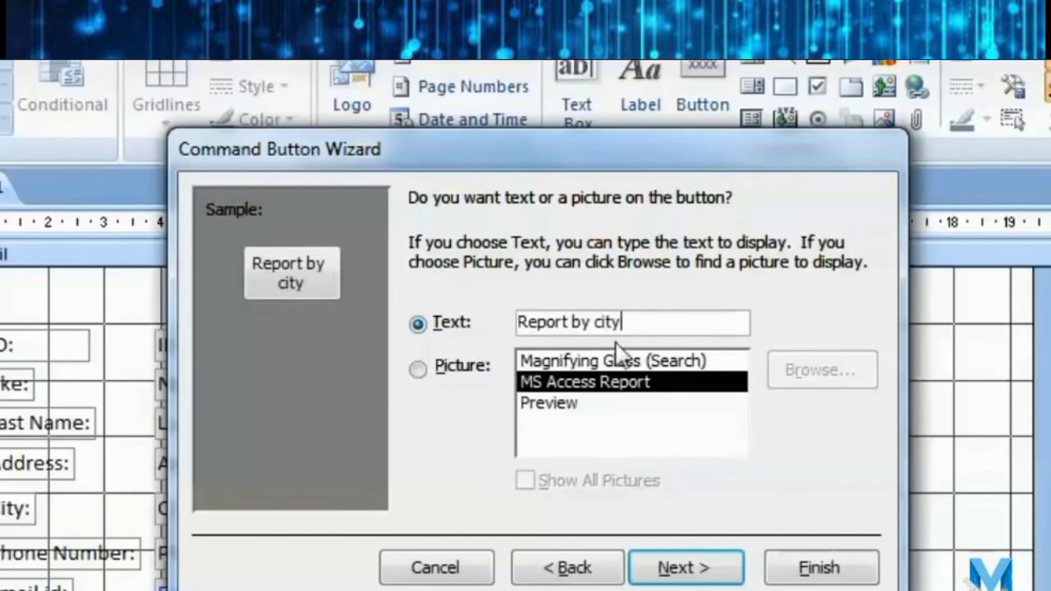
click(699, 568)
click(819, 569)
drag(648, 590, 939, 527)
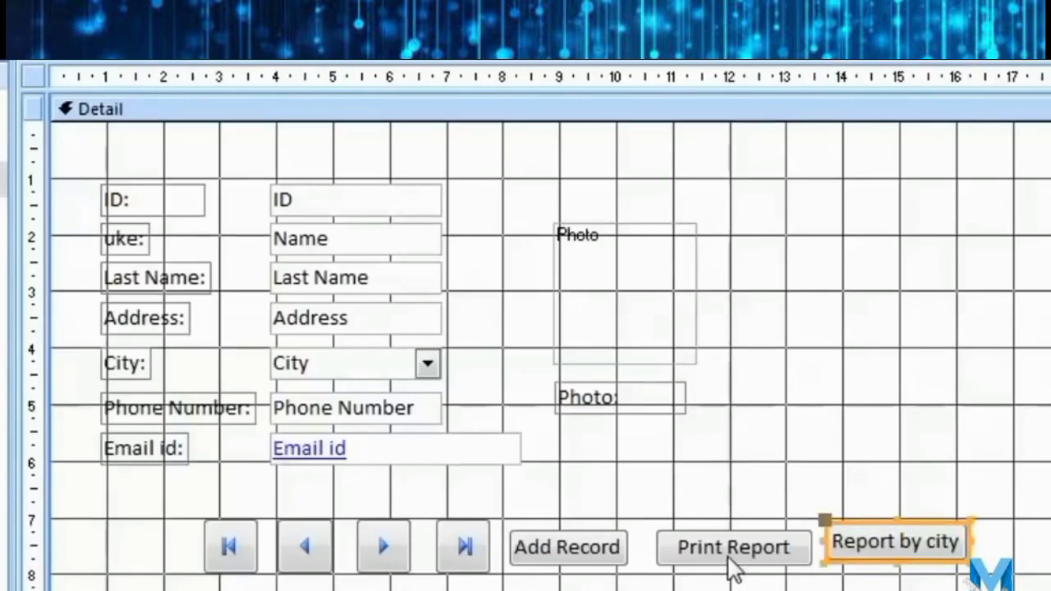
Switch Table-1 to Form View and test the Print Report button's preview, then close it.
click(785, 581)
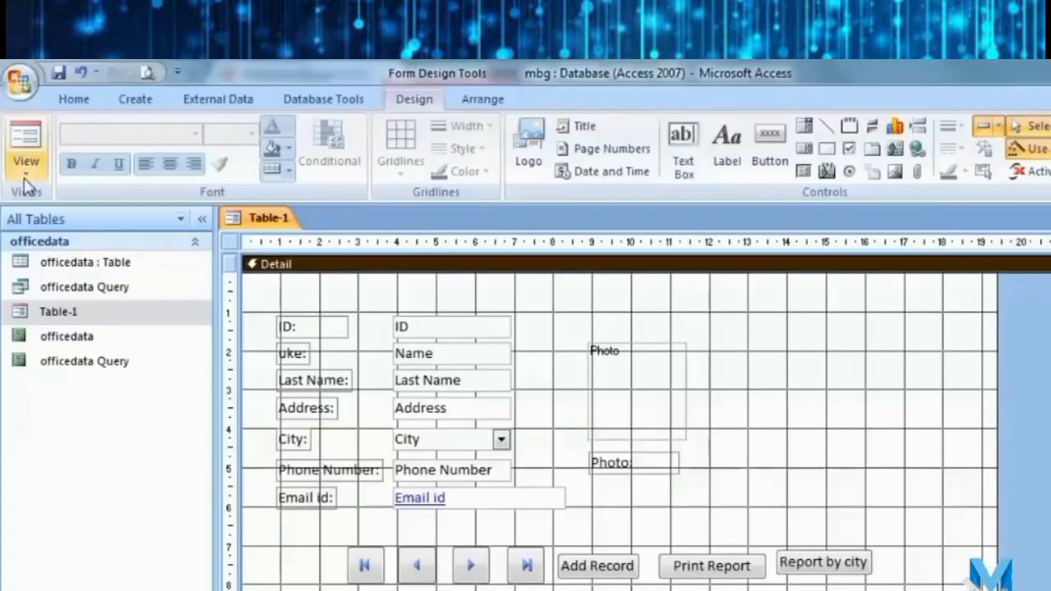
click(28, 173)
click(80, 205)
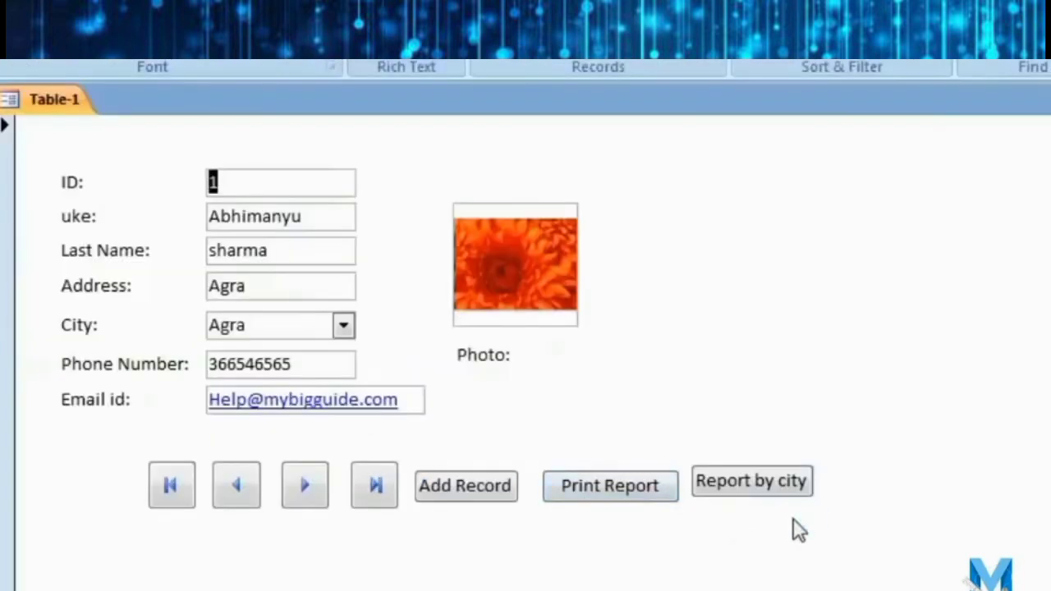
click(618, 496)
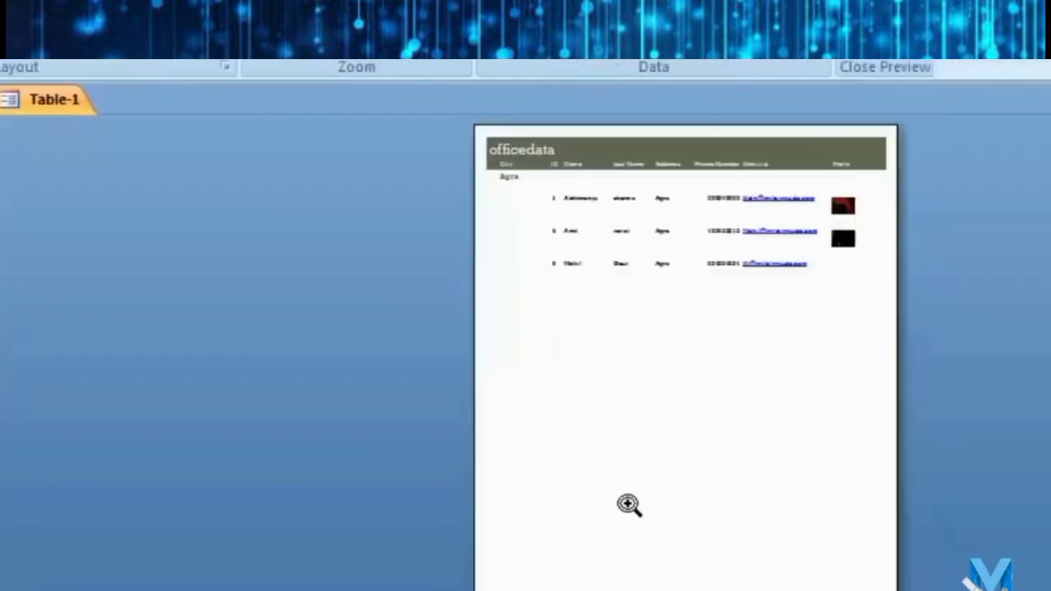
click(627, 249)
scroll(665, 444, down, 6)
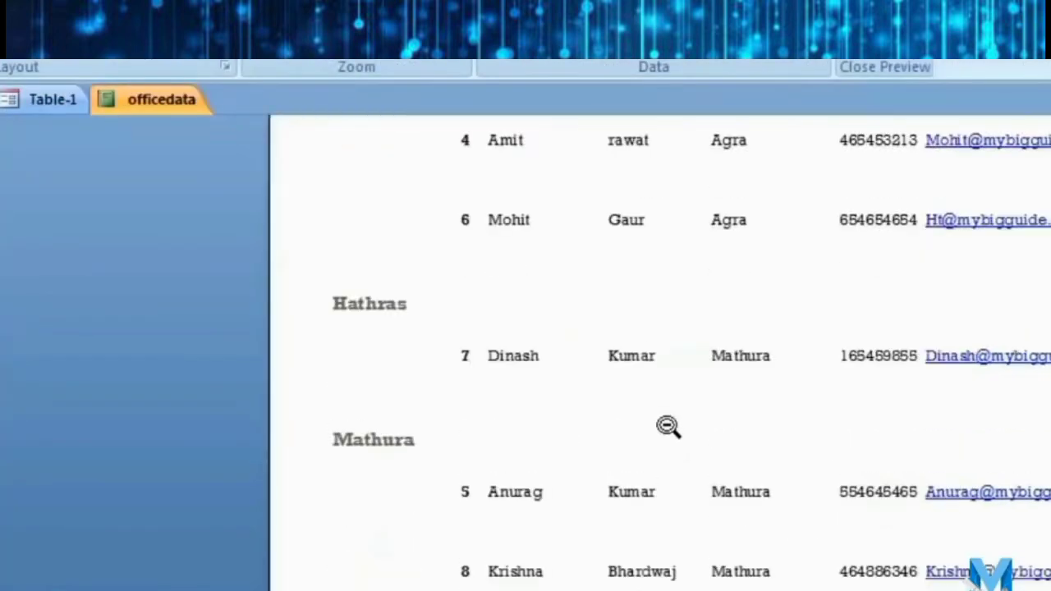
click(885, 37)
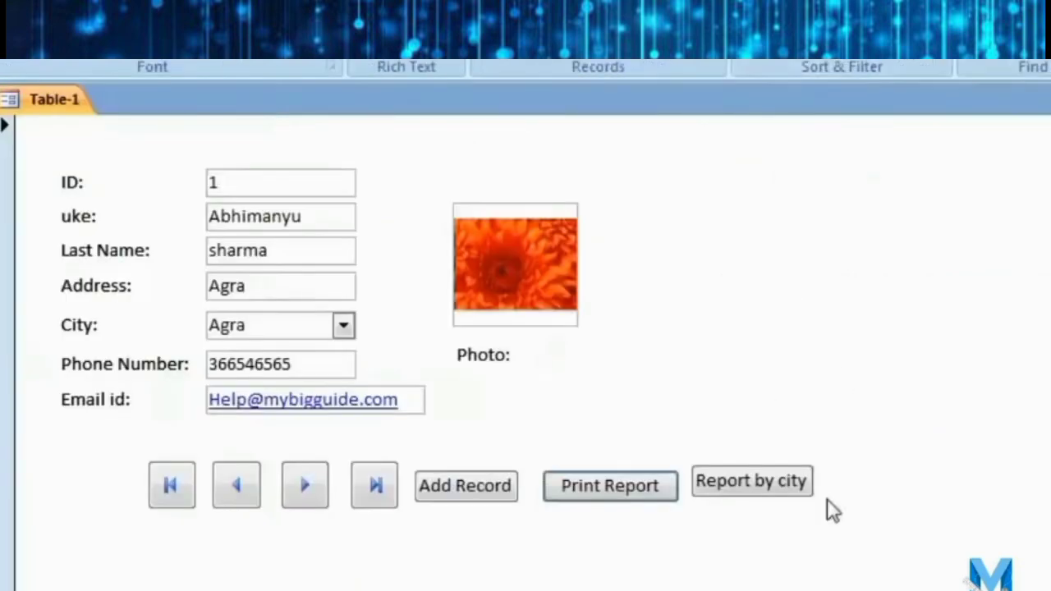
Run Report by city for agra and zoom into the officedata Query page.
click(764, 483)
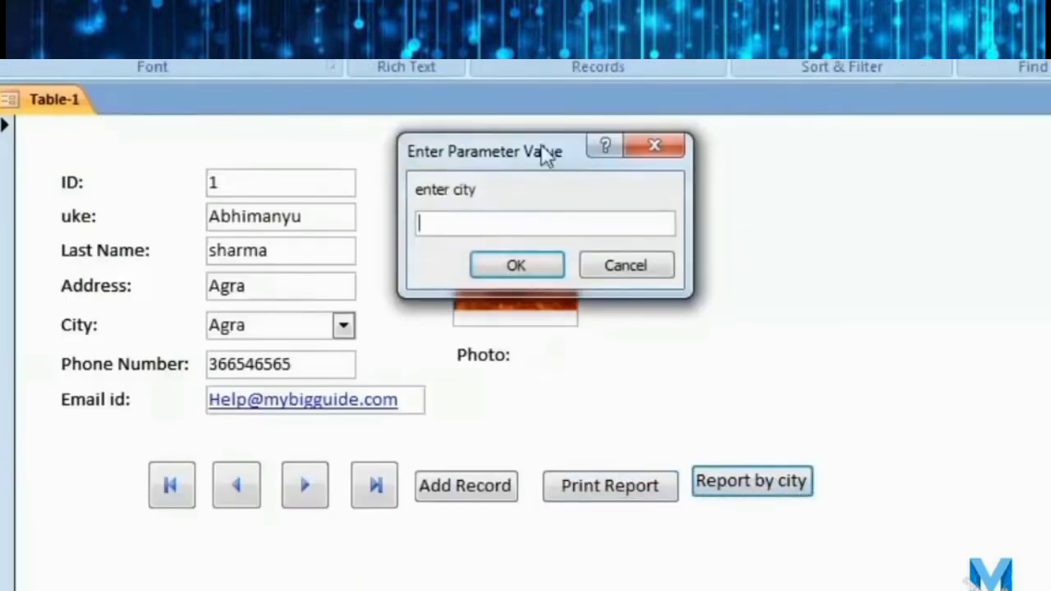
text(agra)
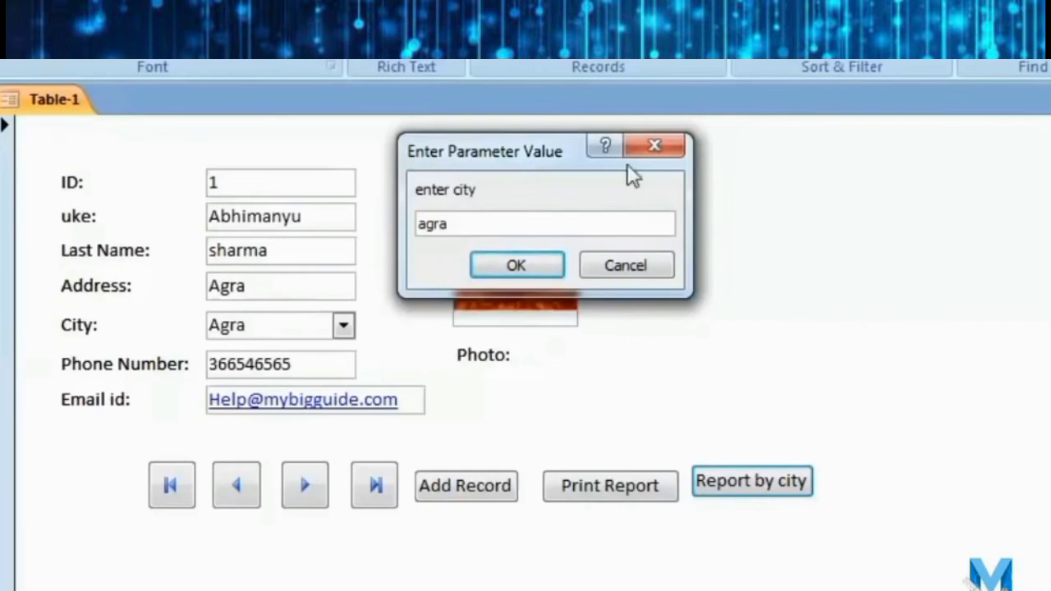
click(516, 265)
click(530, 281)
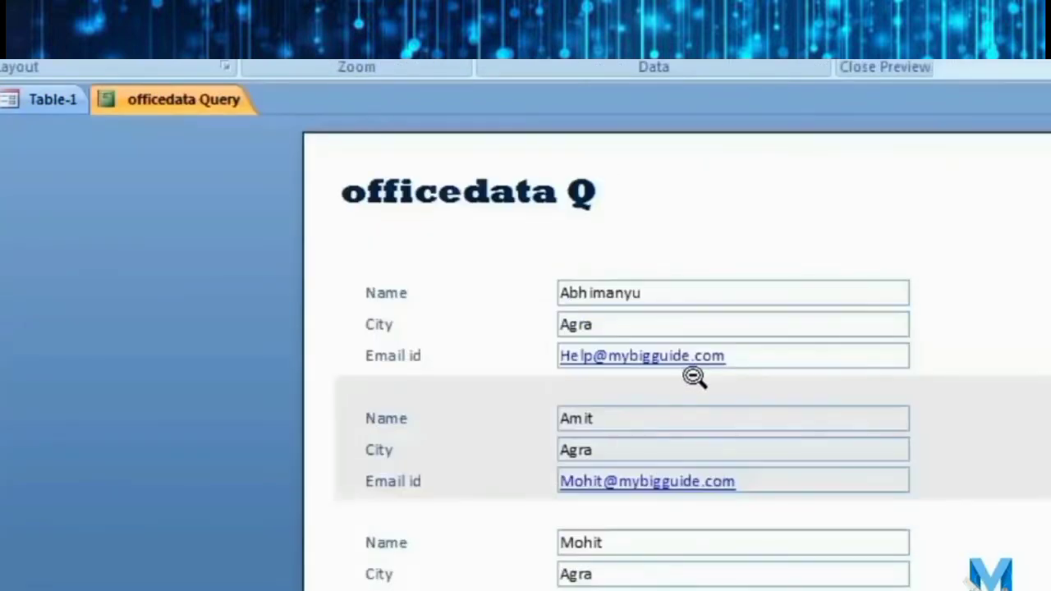